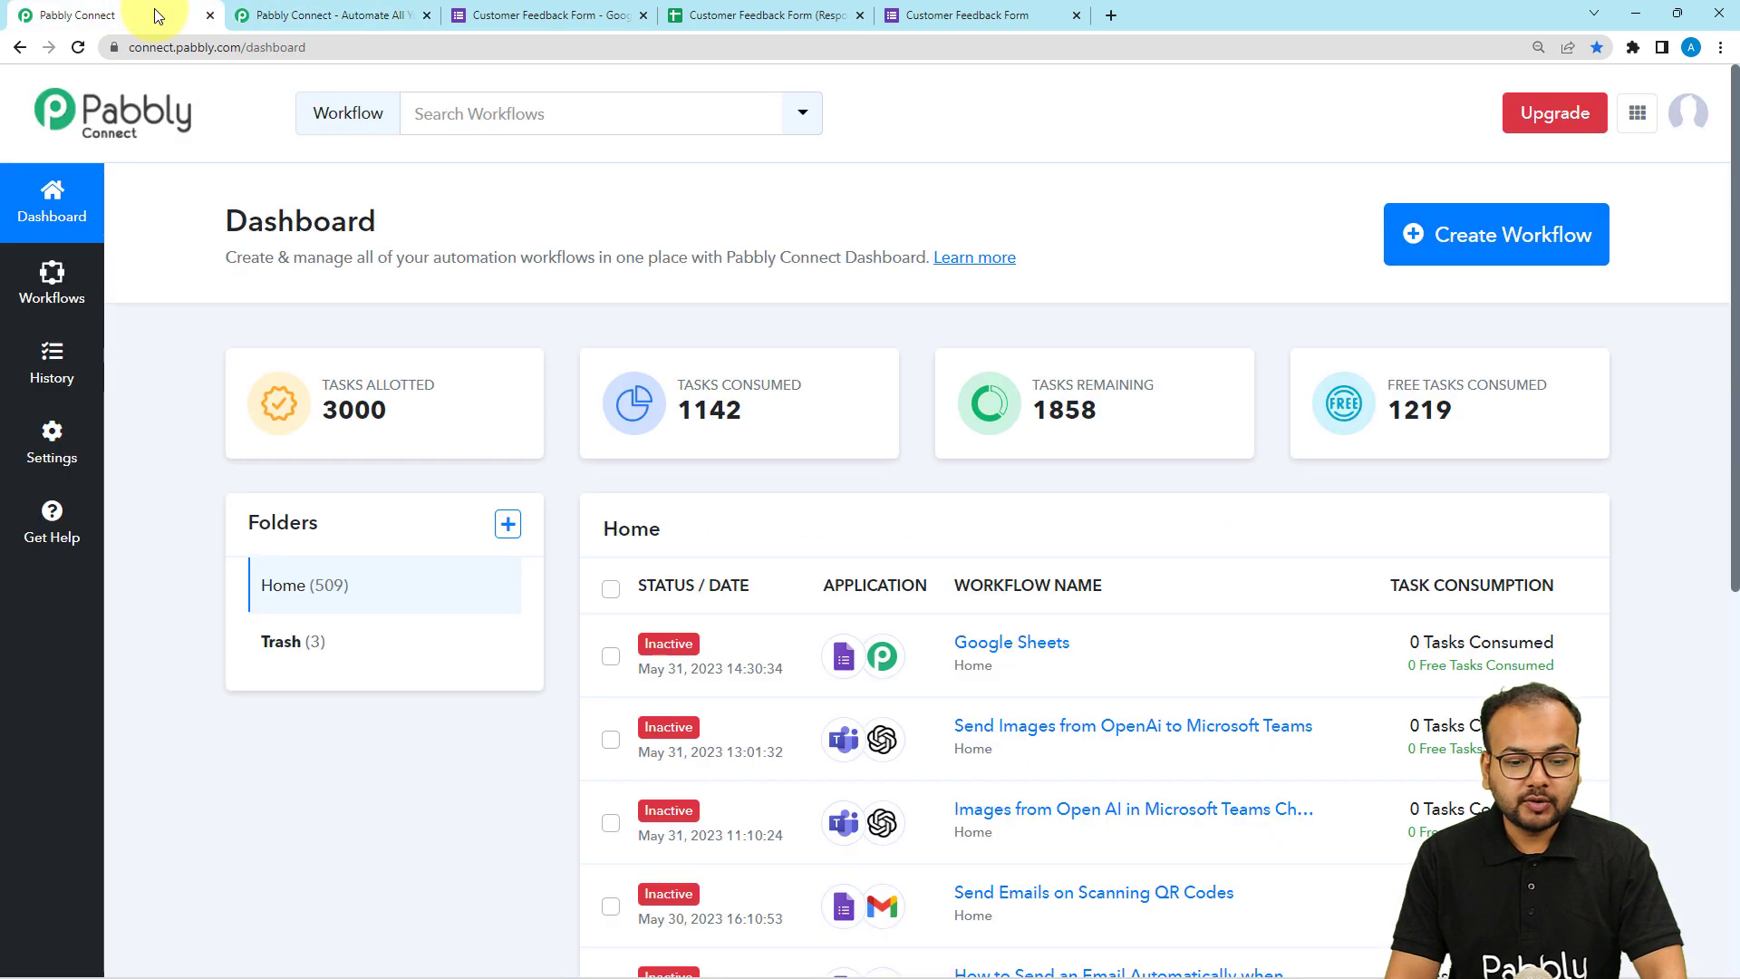
Create a new workflow named "Translate Text Data into Numbers".
mouse_move(1534, 328)
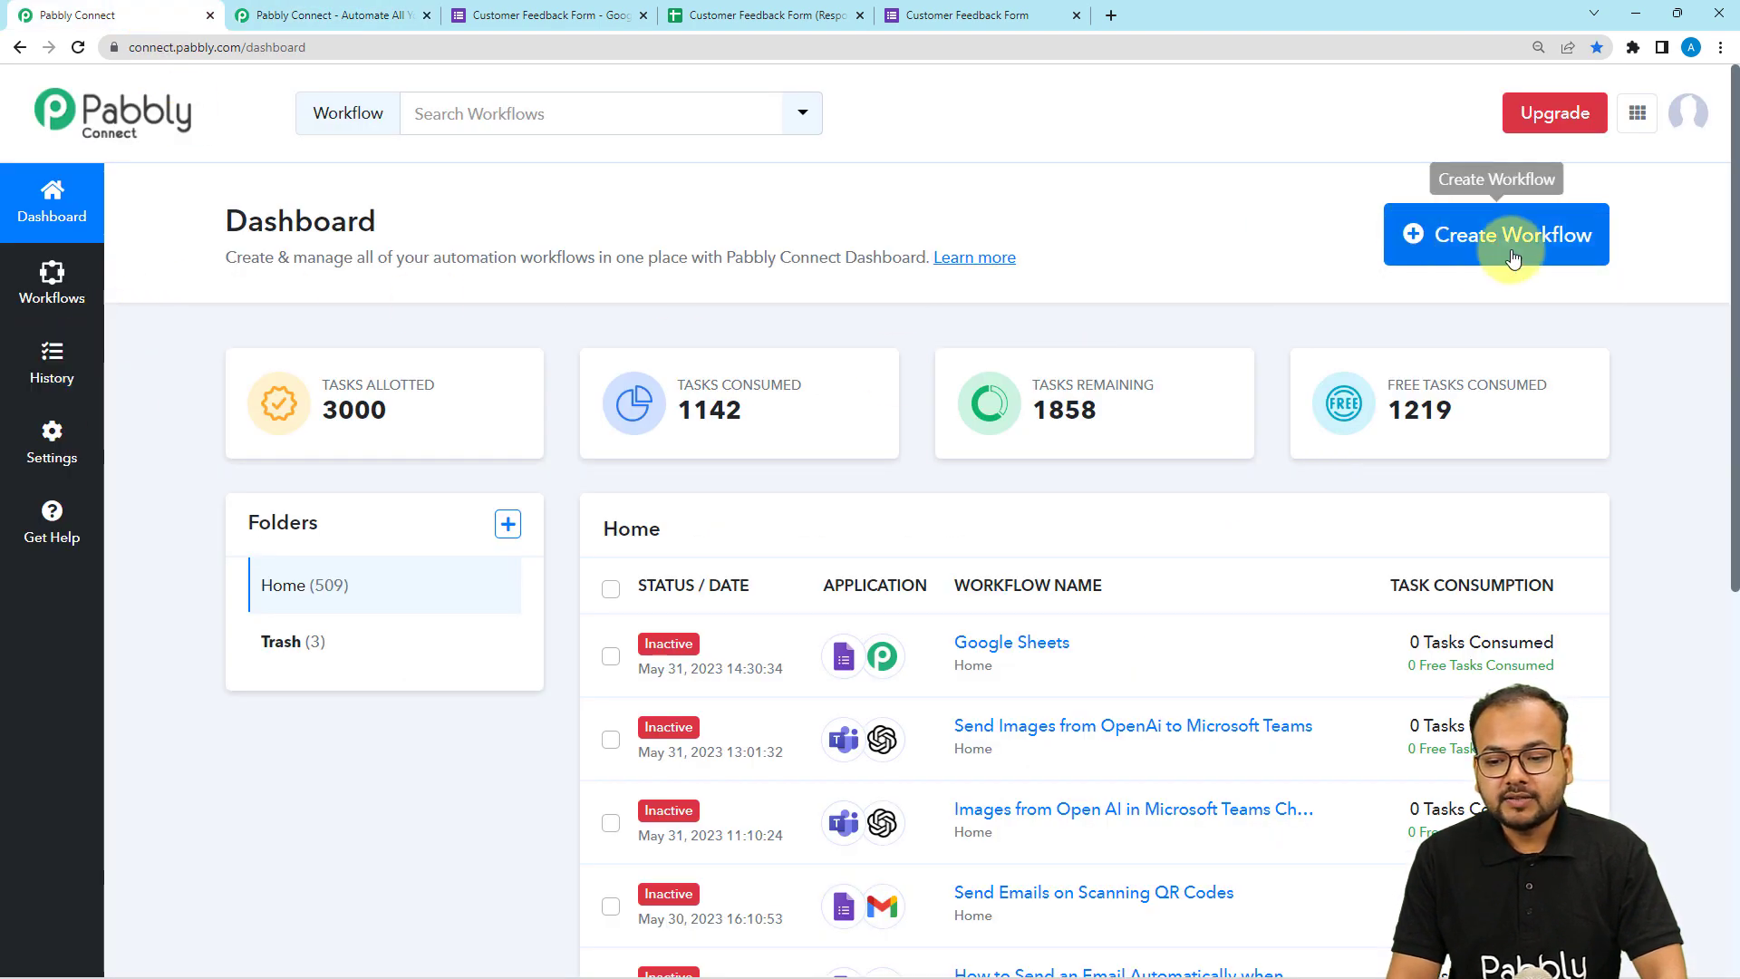
left_click(1497, 236)
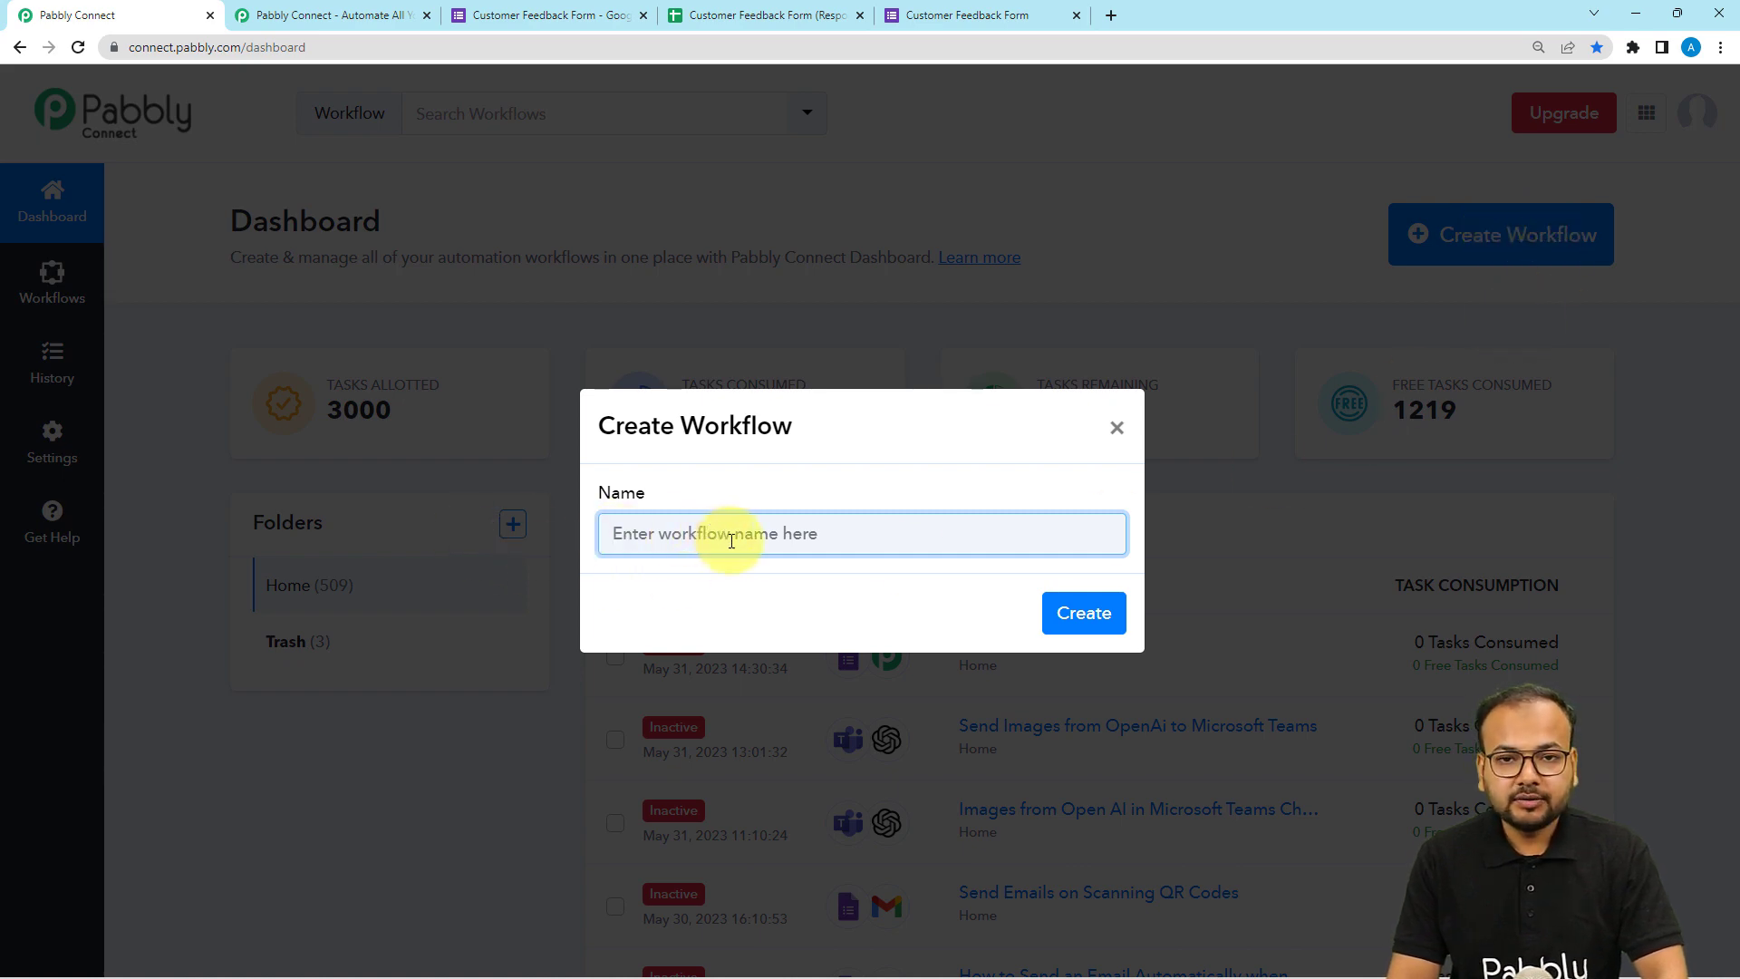
type("Translate Text Data into Numbers")
left_click(920, 594)
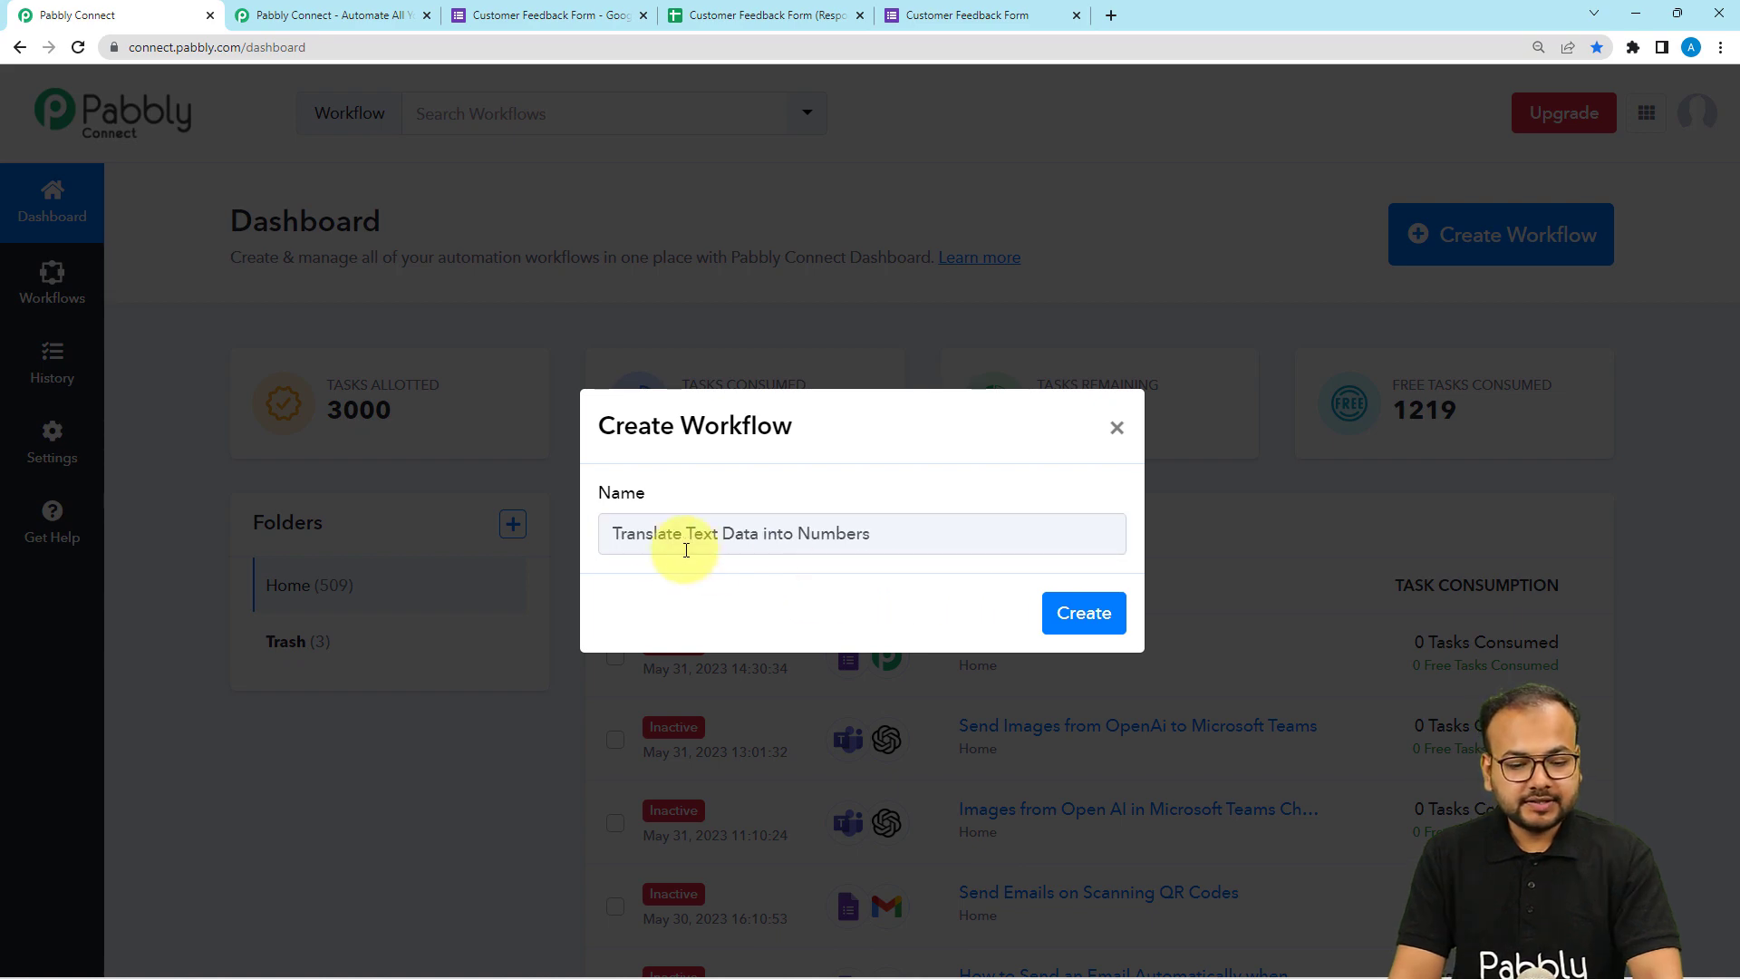
left_click(1062, 616)
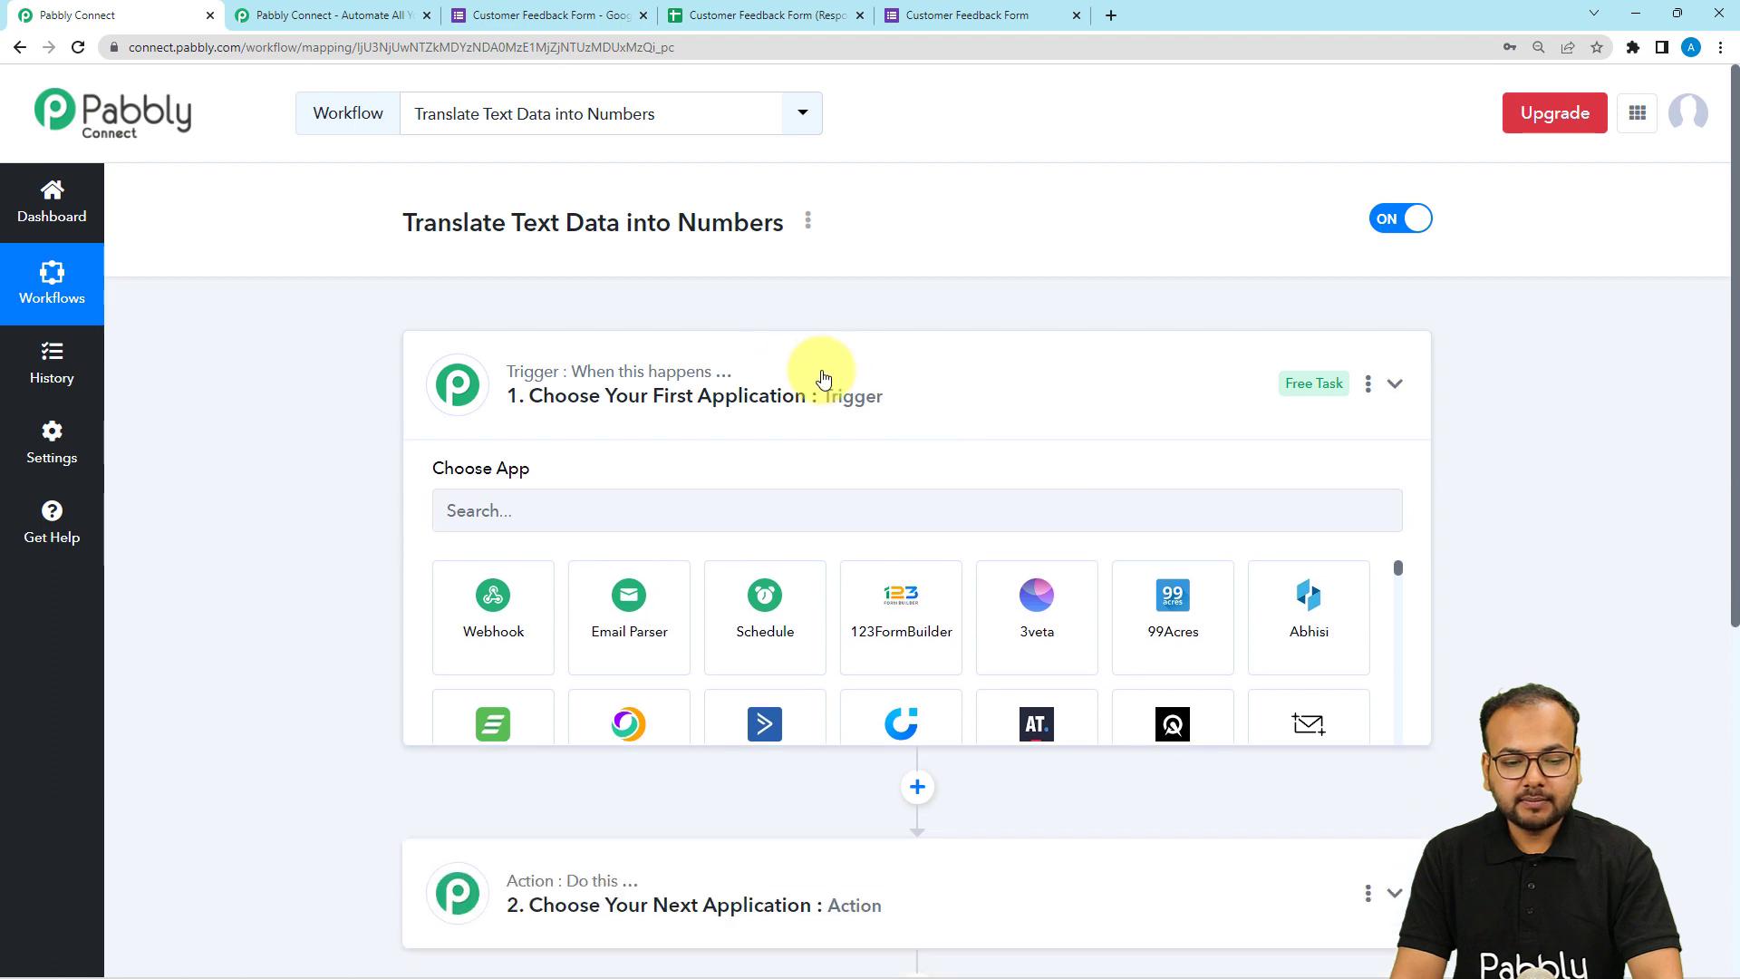
Open the trigger step so its application can be chosen.
left_click(823, 377)
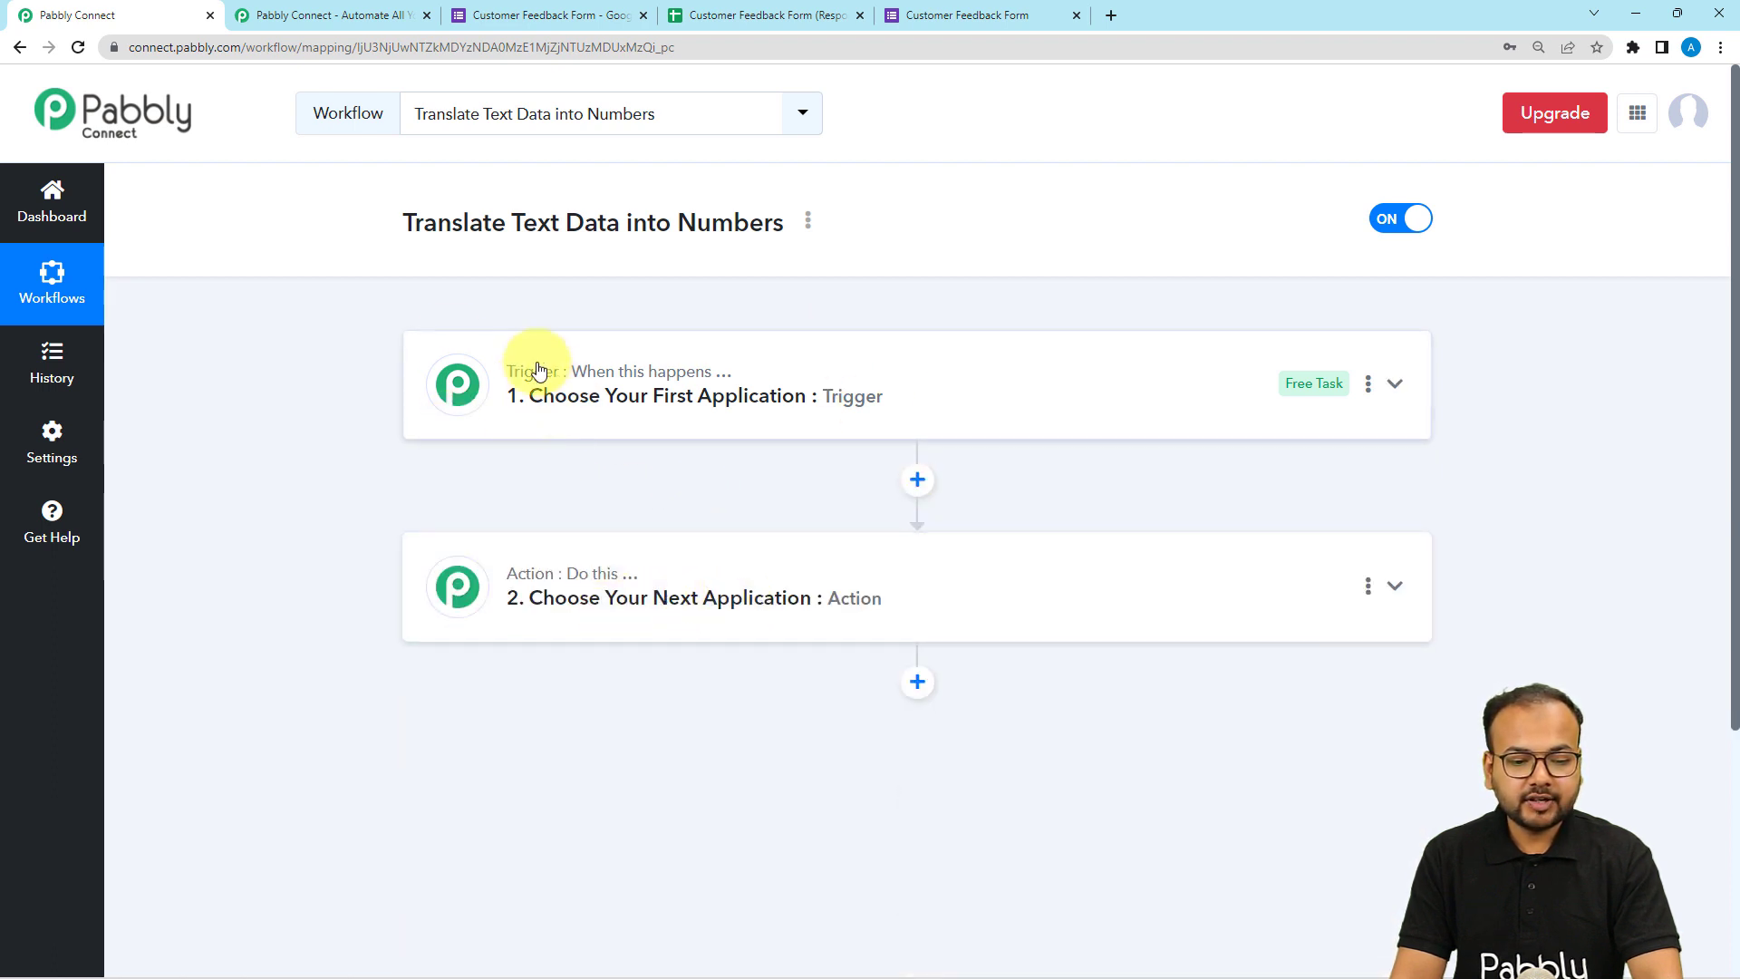
mouse_move(573, 589)
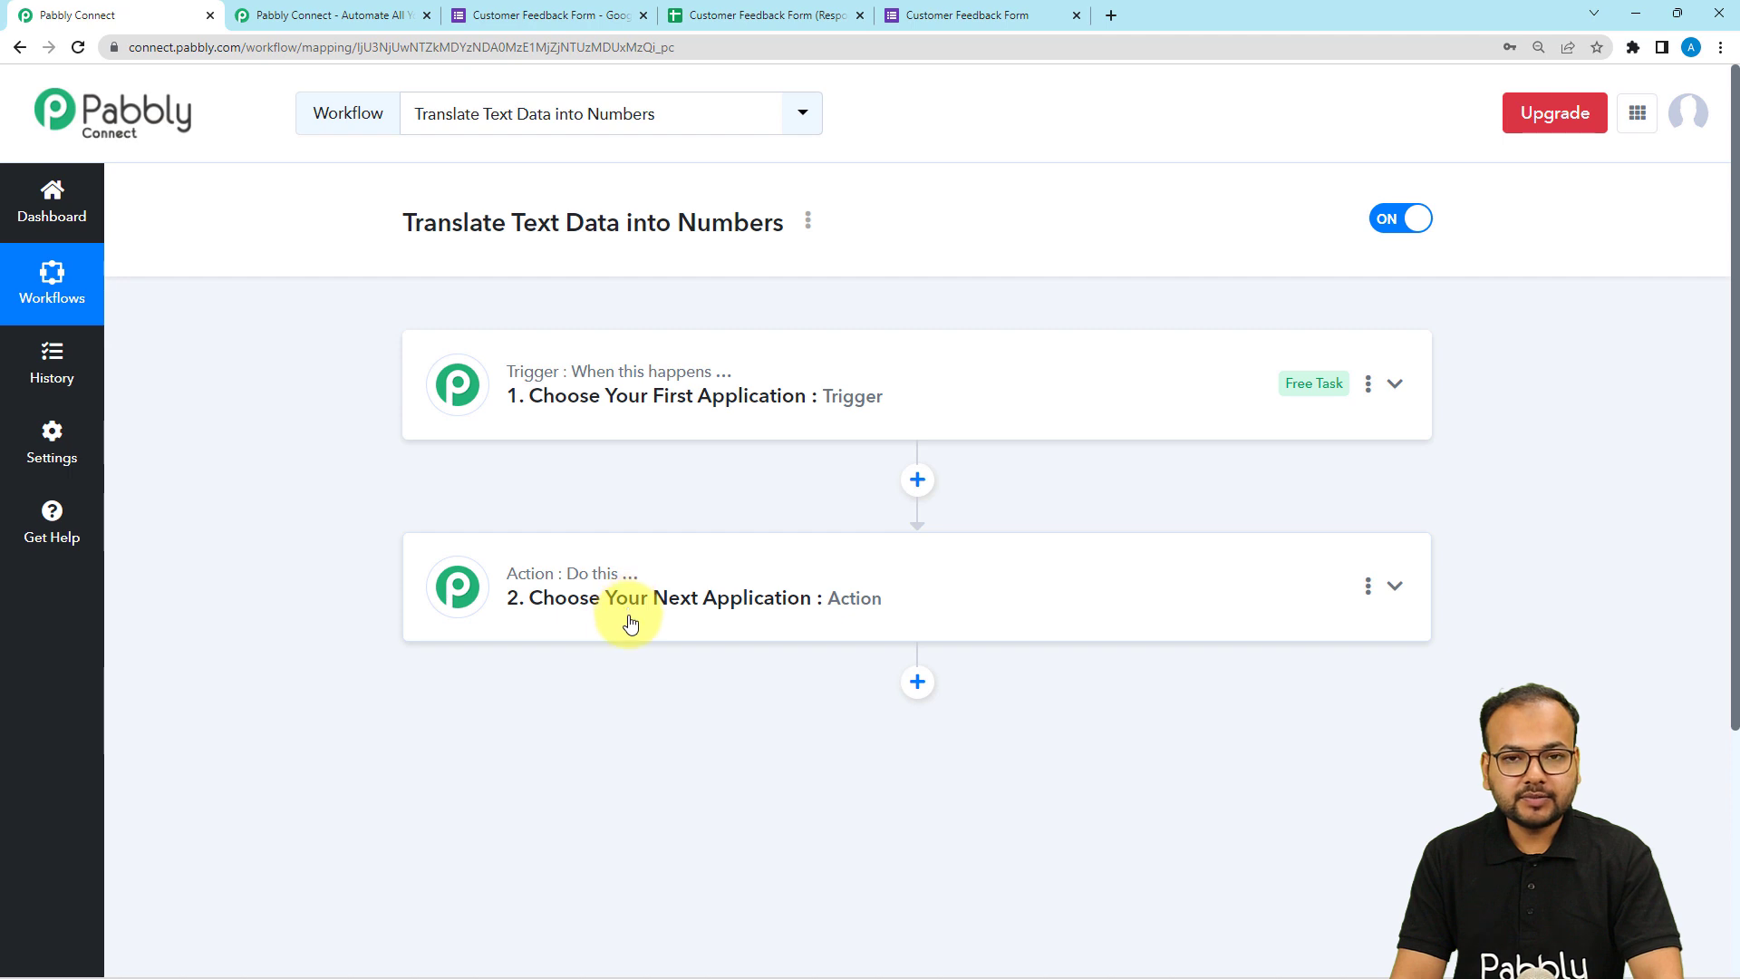
left_click(590, 413)
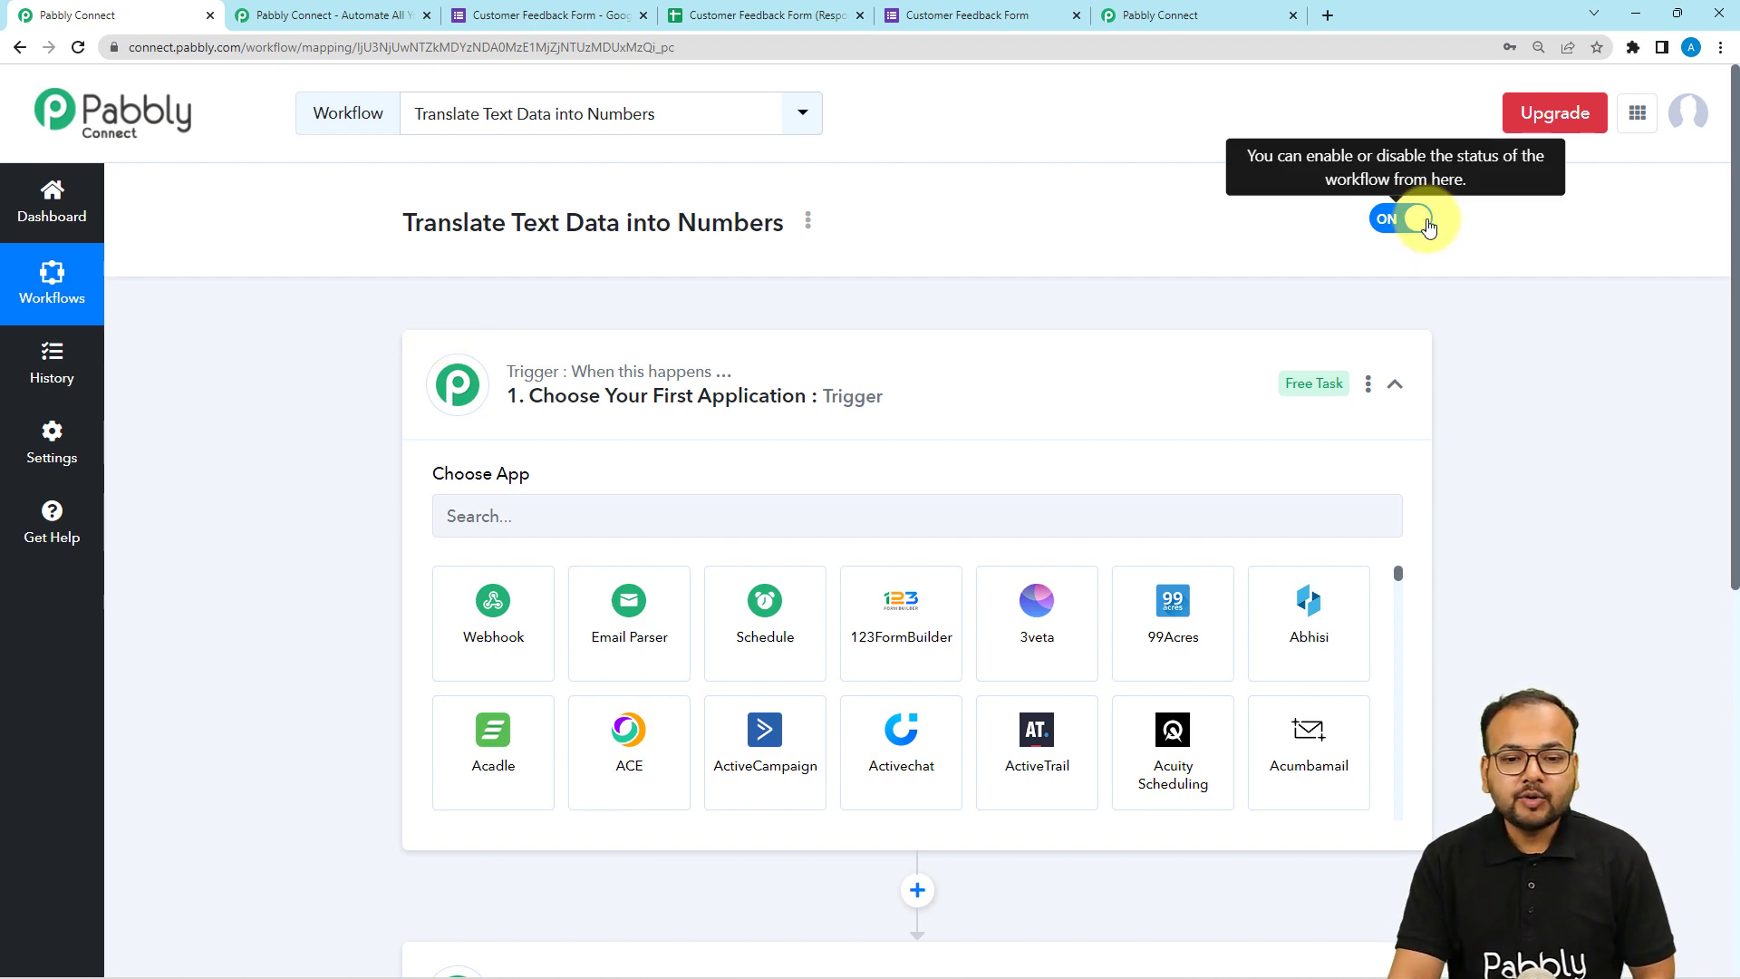
Review the Customer Feedback Form's responses and its Name, Email and Review questions.
left_click(490, 16)
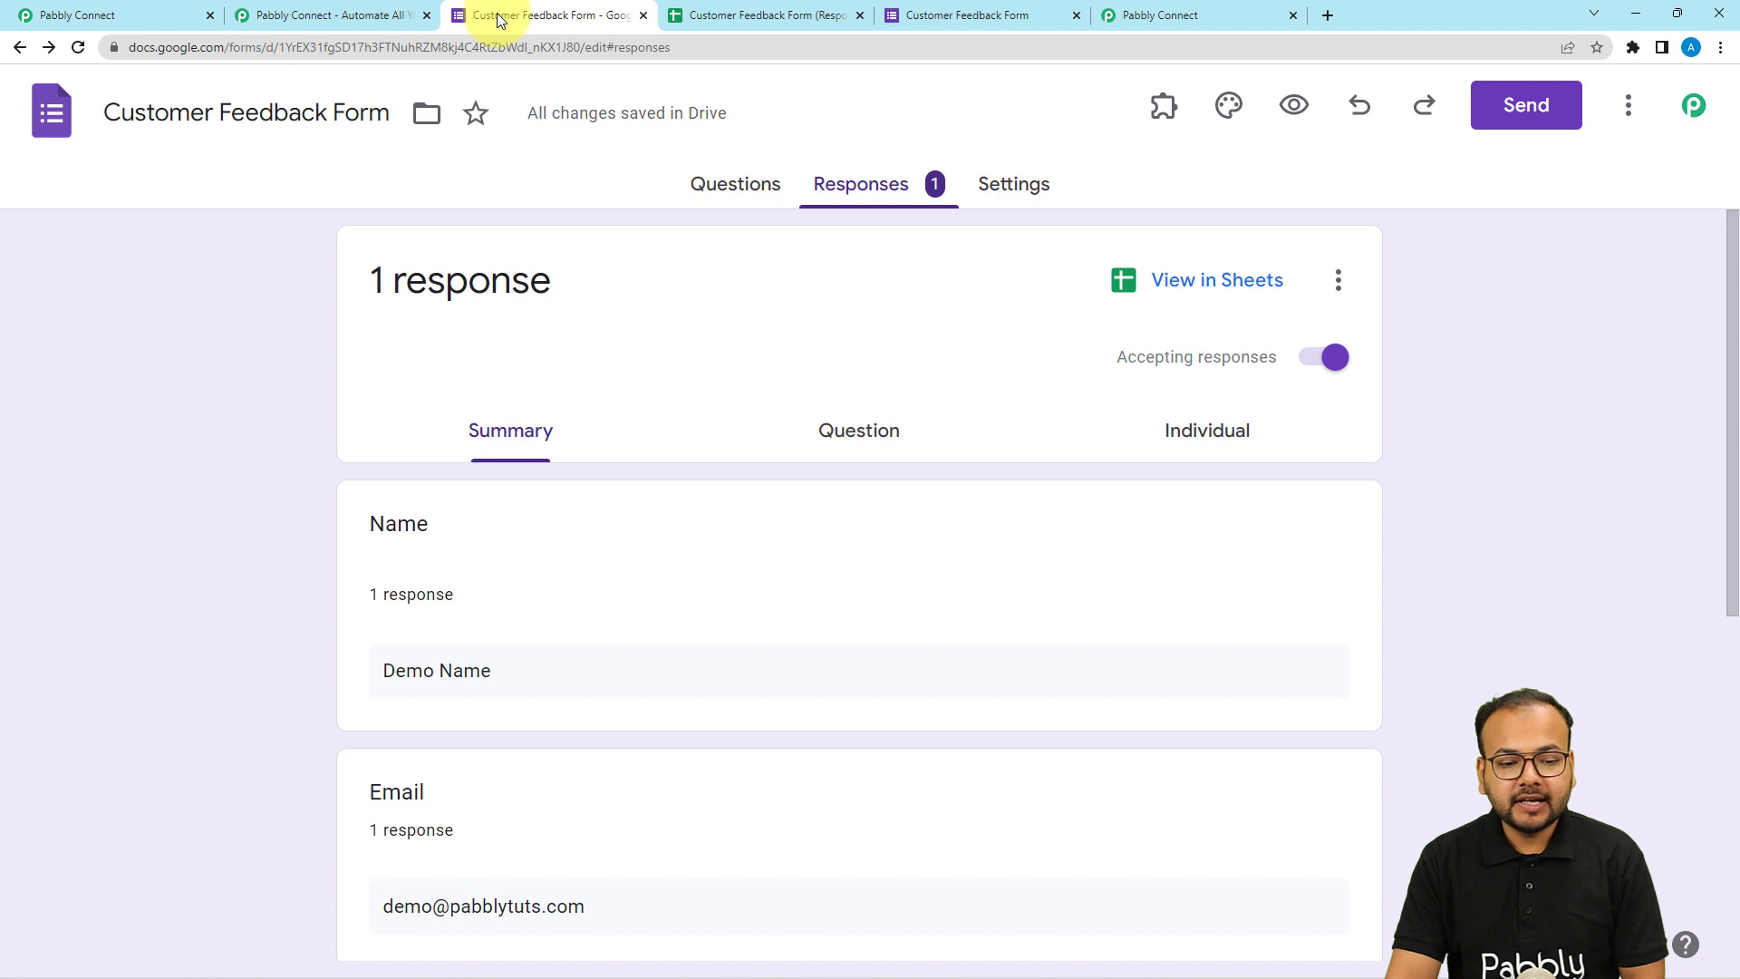
left_click(967, 16)
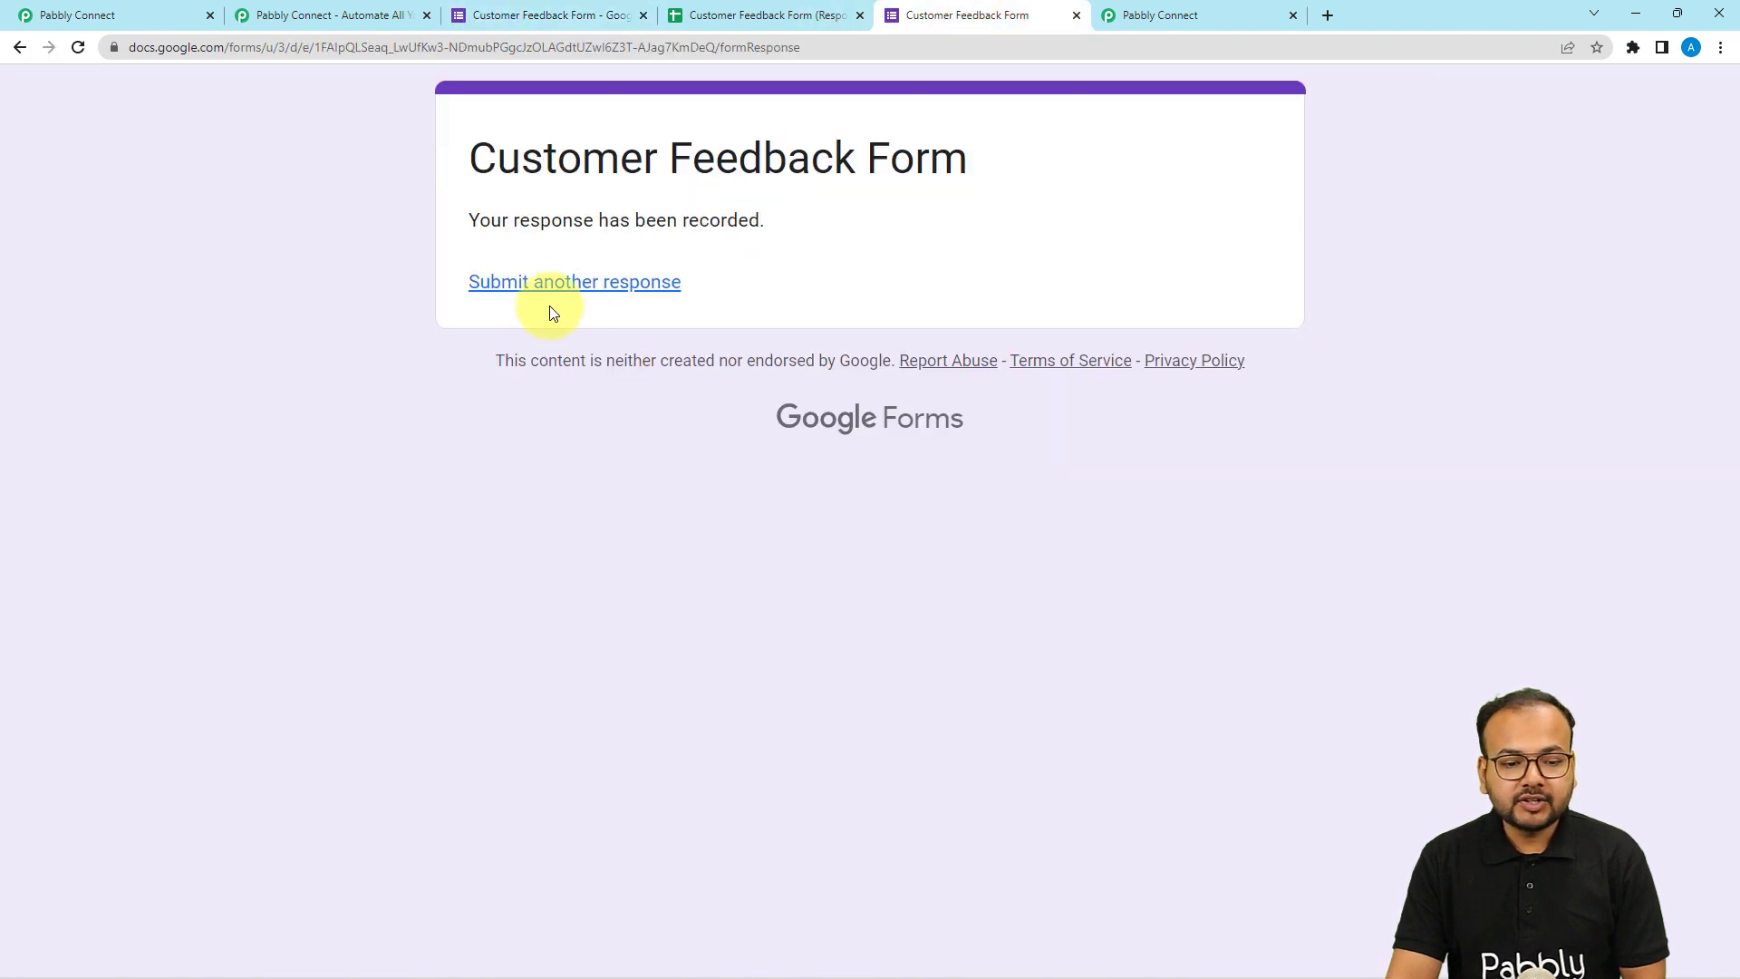
left_click(519, 16)
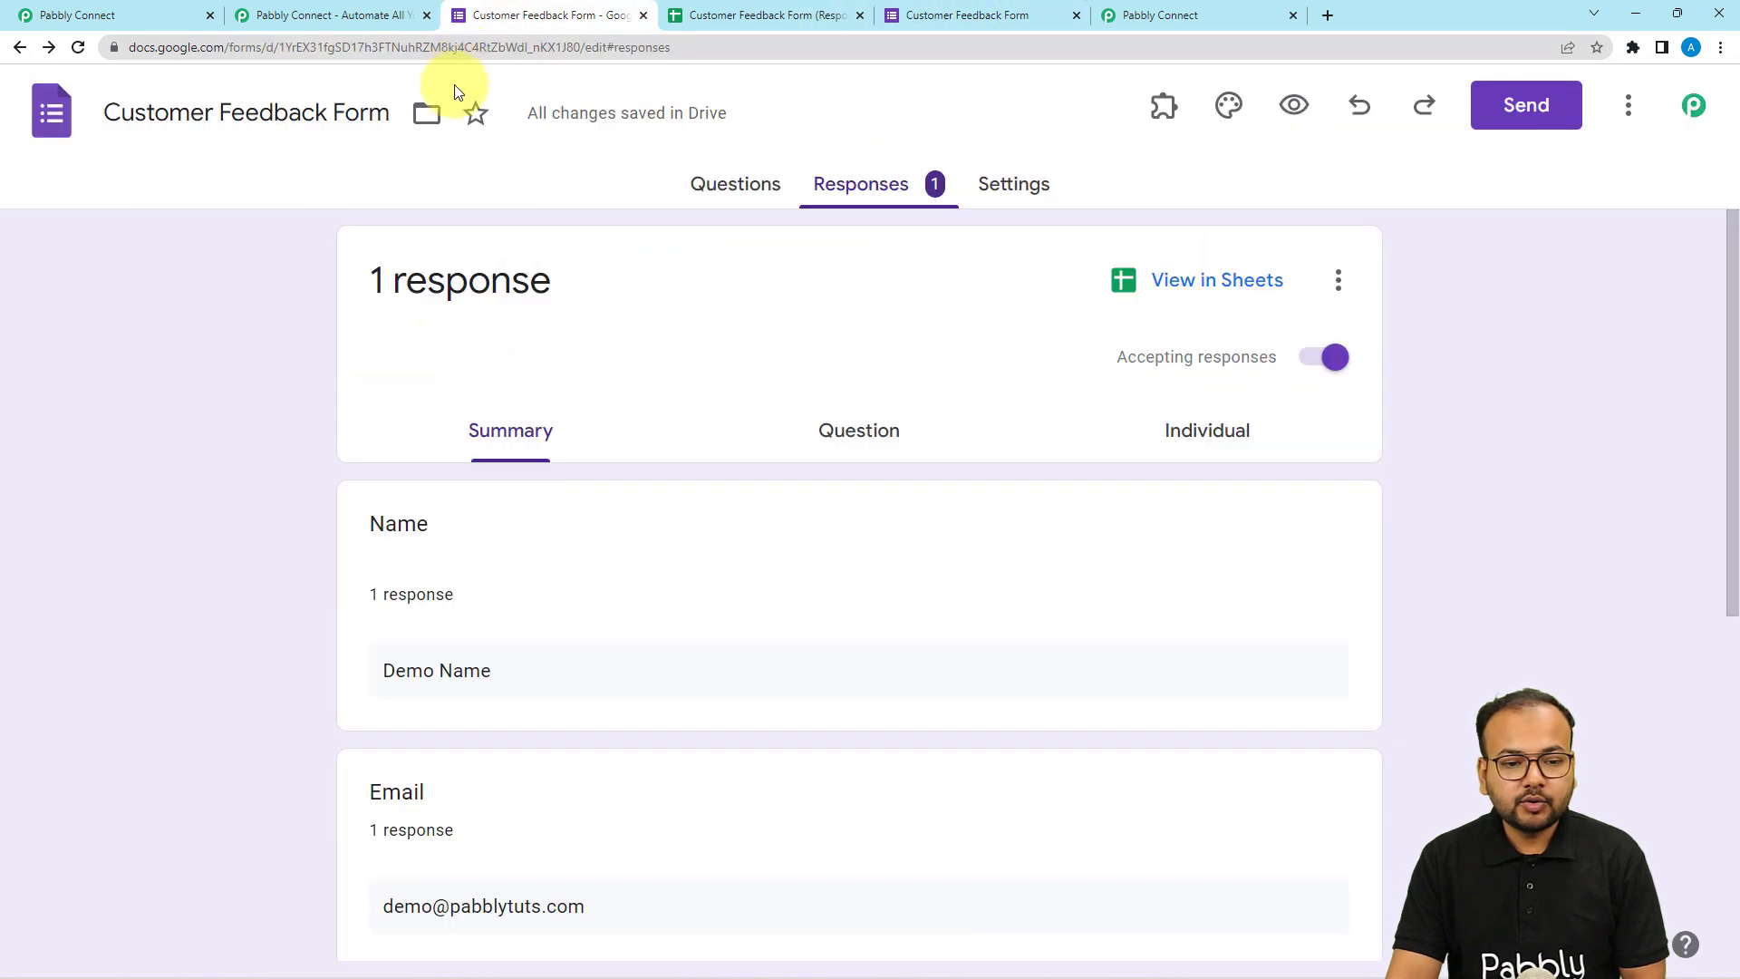
left_click(716, 186)
scroll(353, 352, "down", 2)
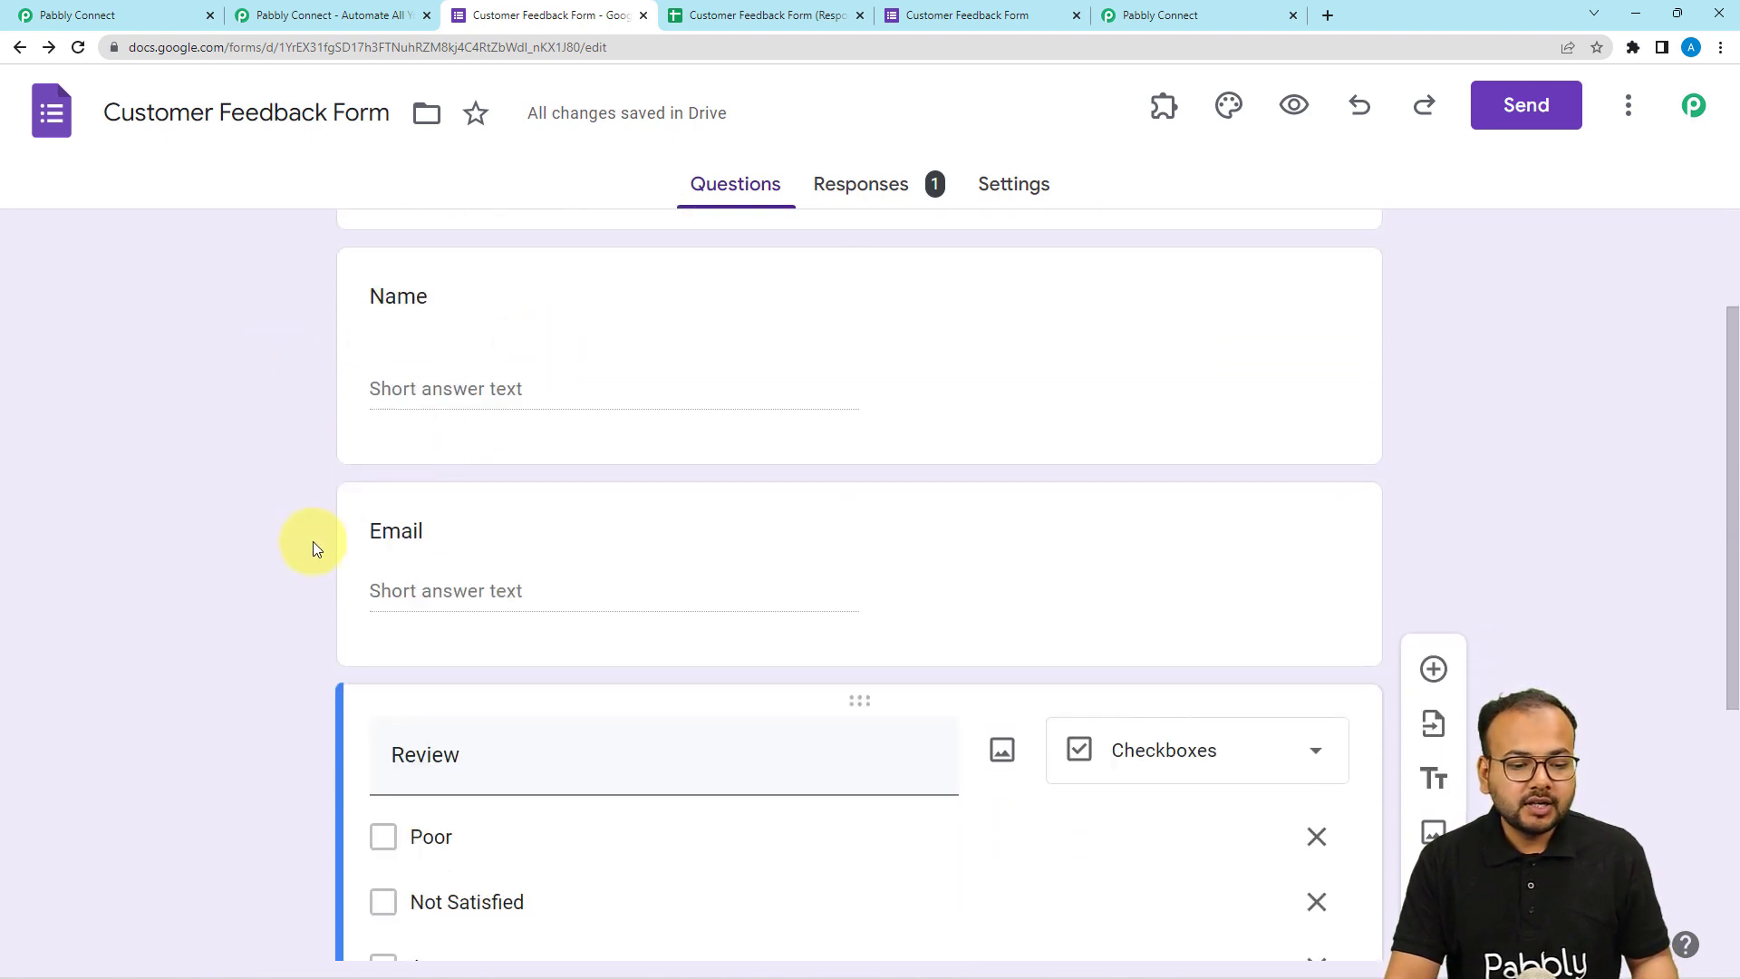
scroll(308, 542, "down", 5)
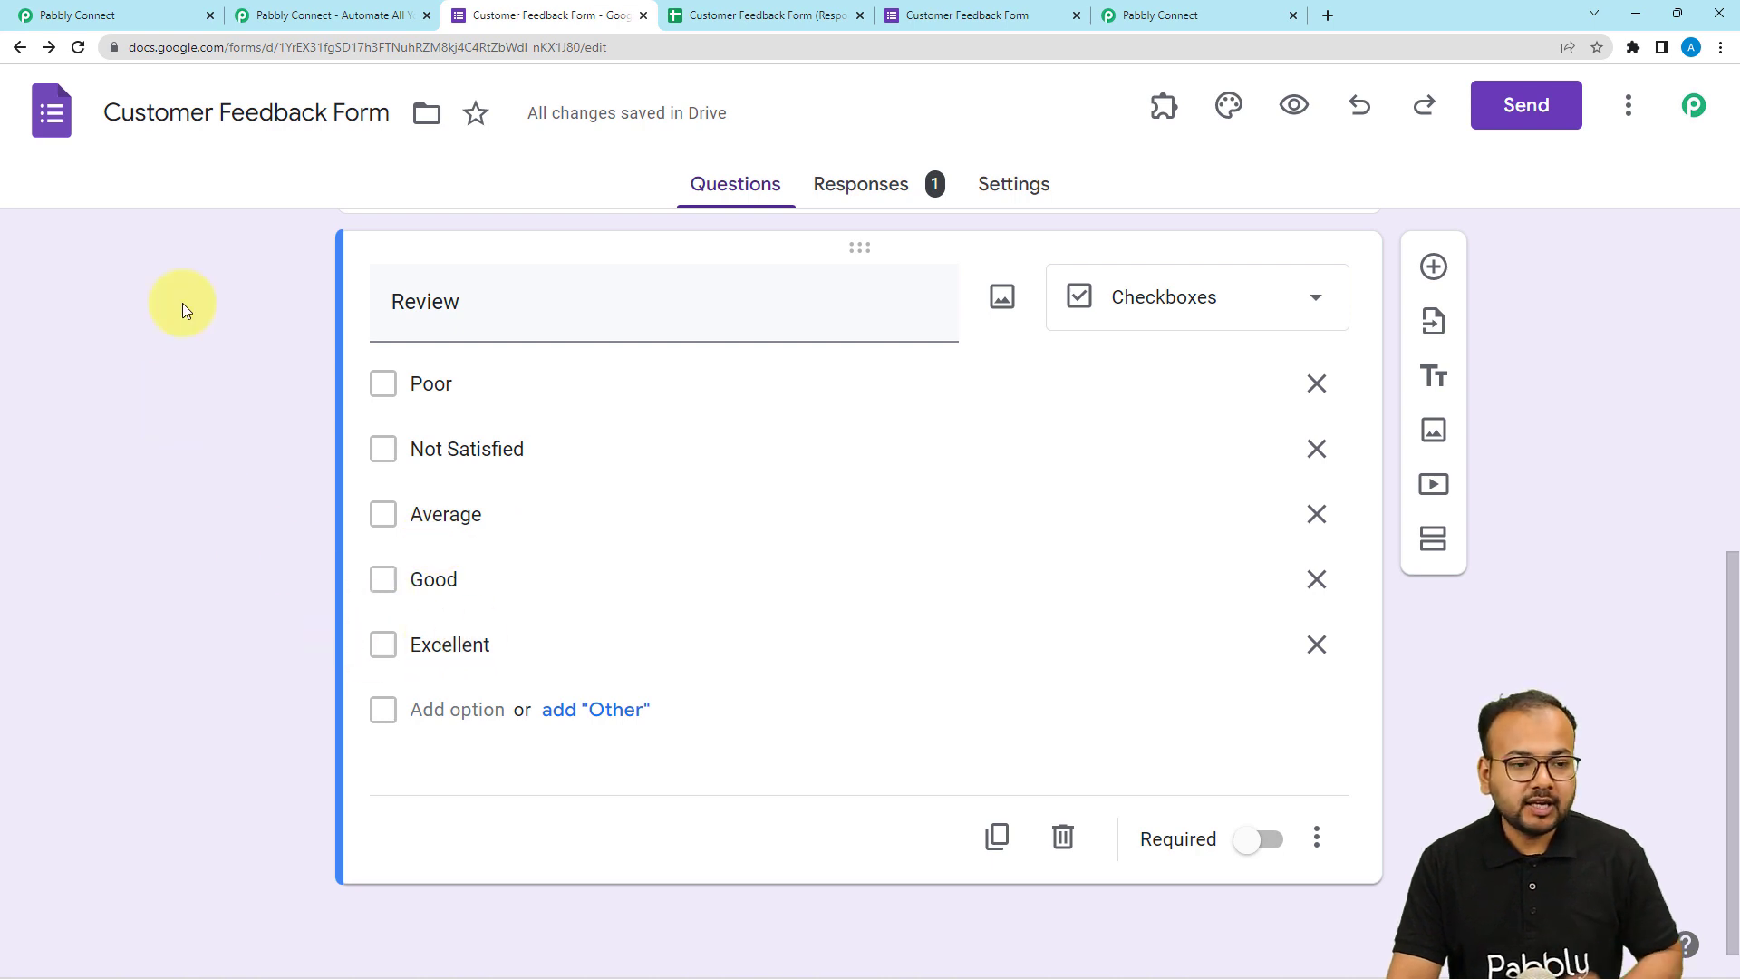
Search the trigger apps for forms and choose Google Forms.
left_click(138, 20)
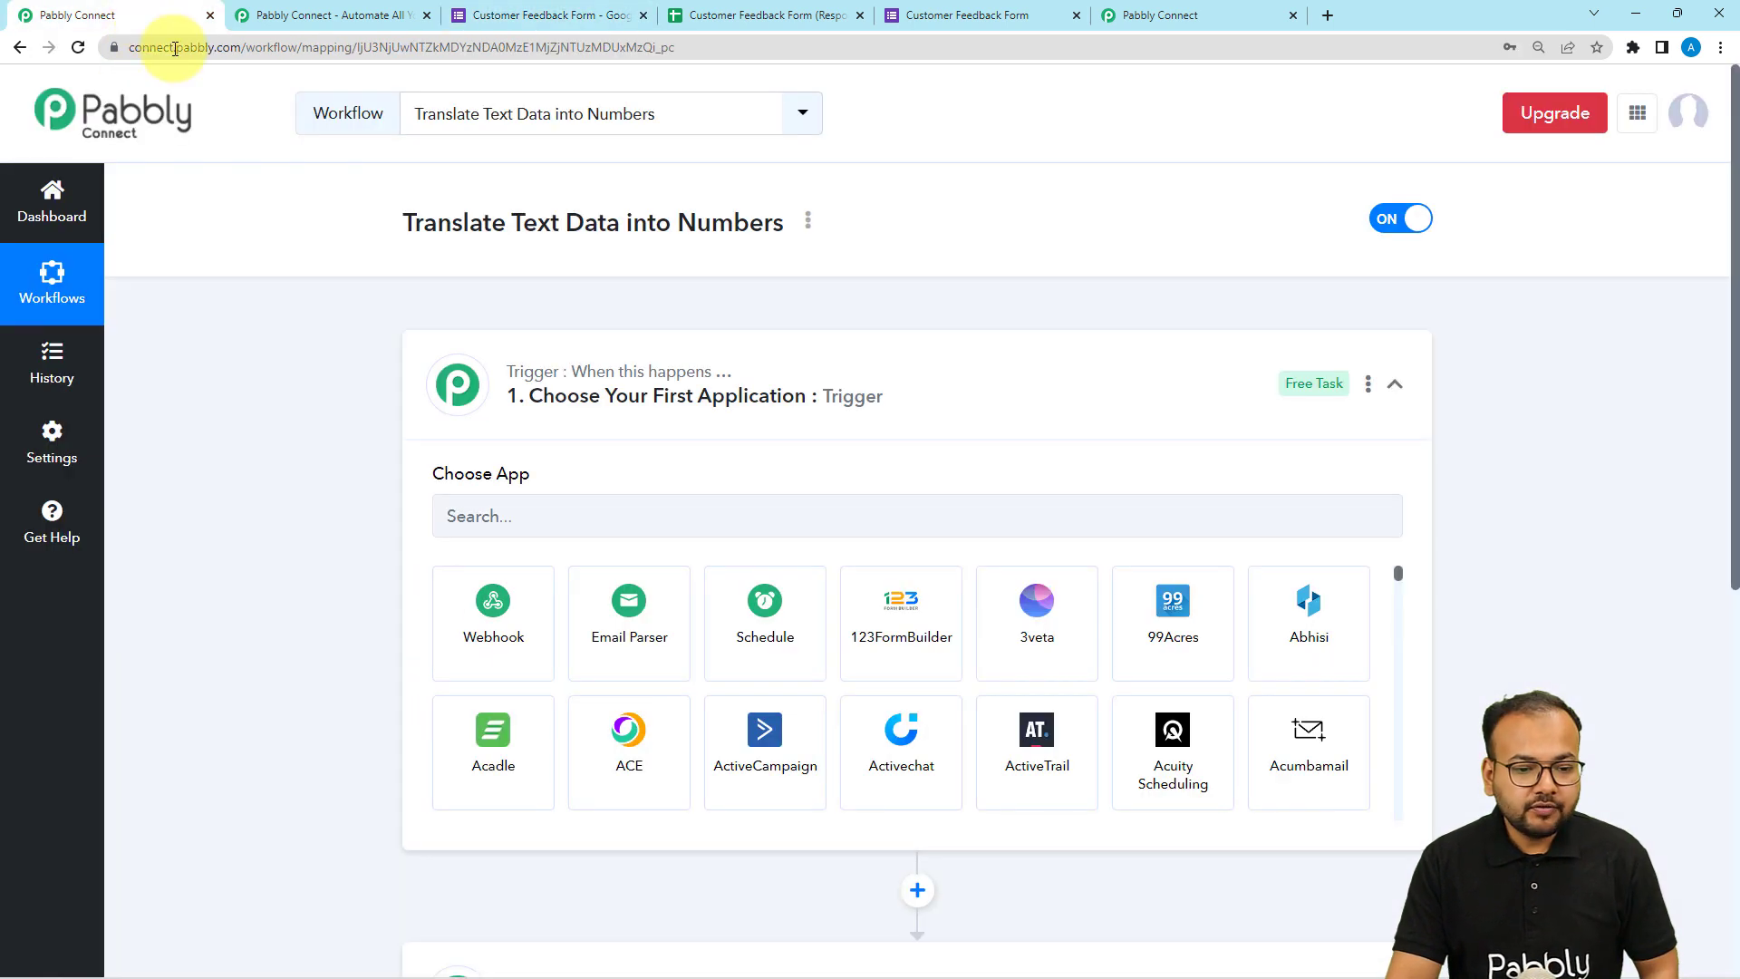
left_click(548, 516)
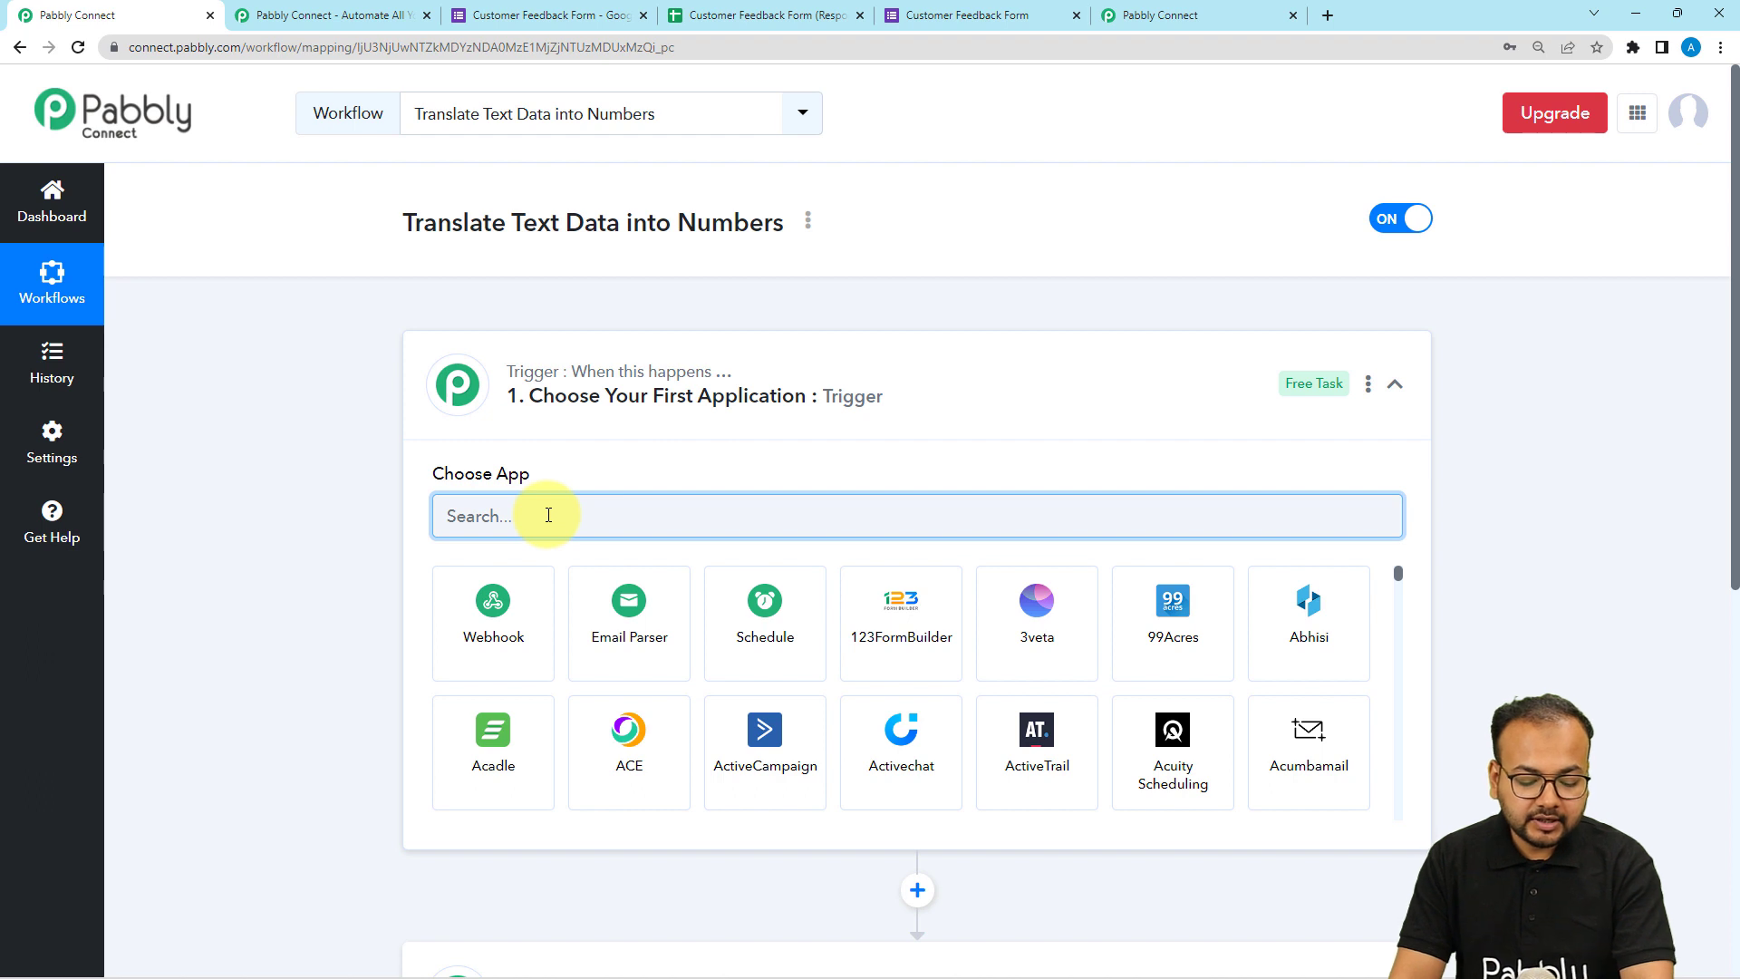
type("for")
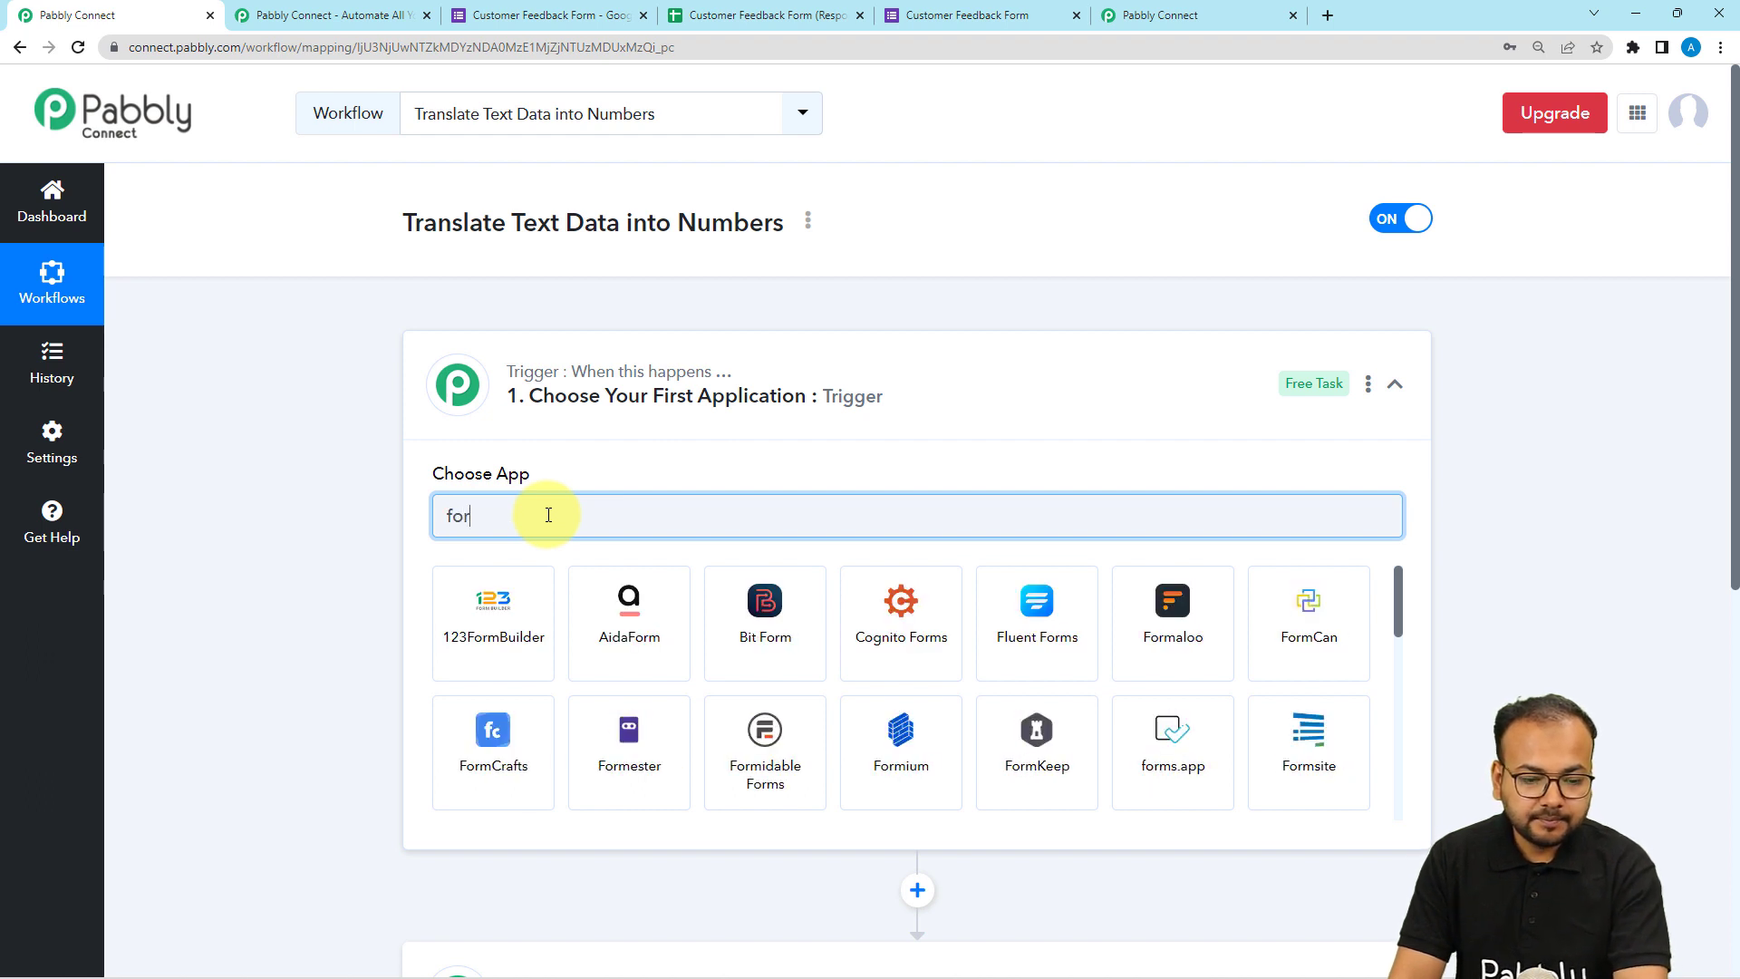
type("ms")
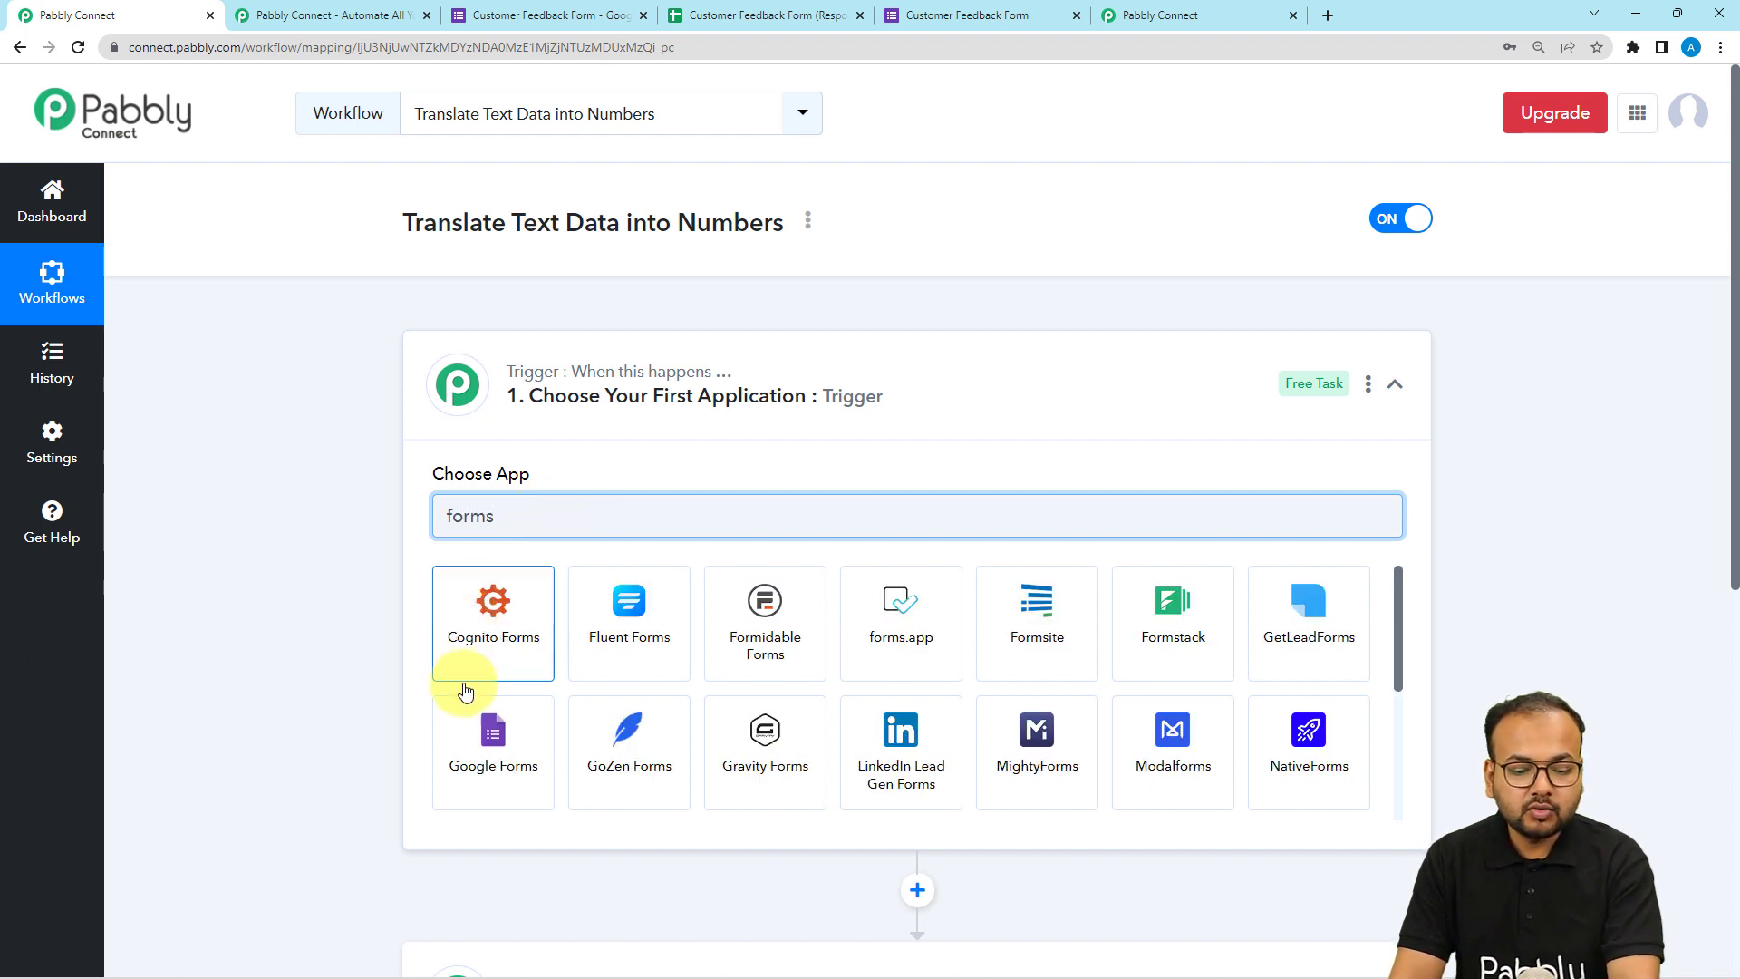
left_click(494, 739)
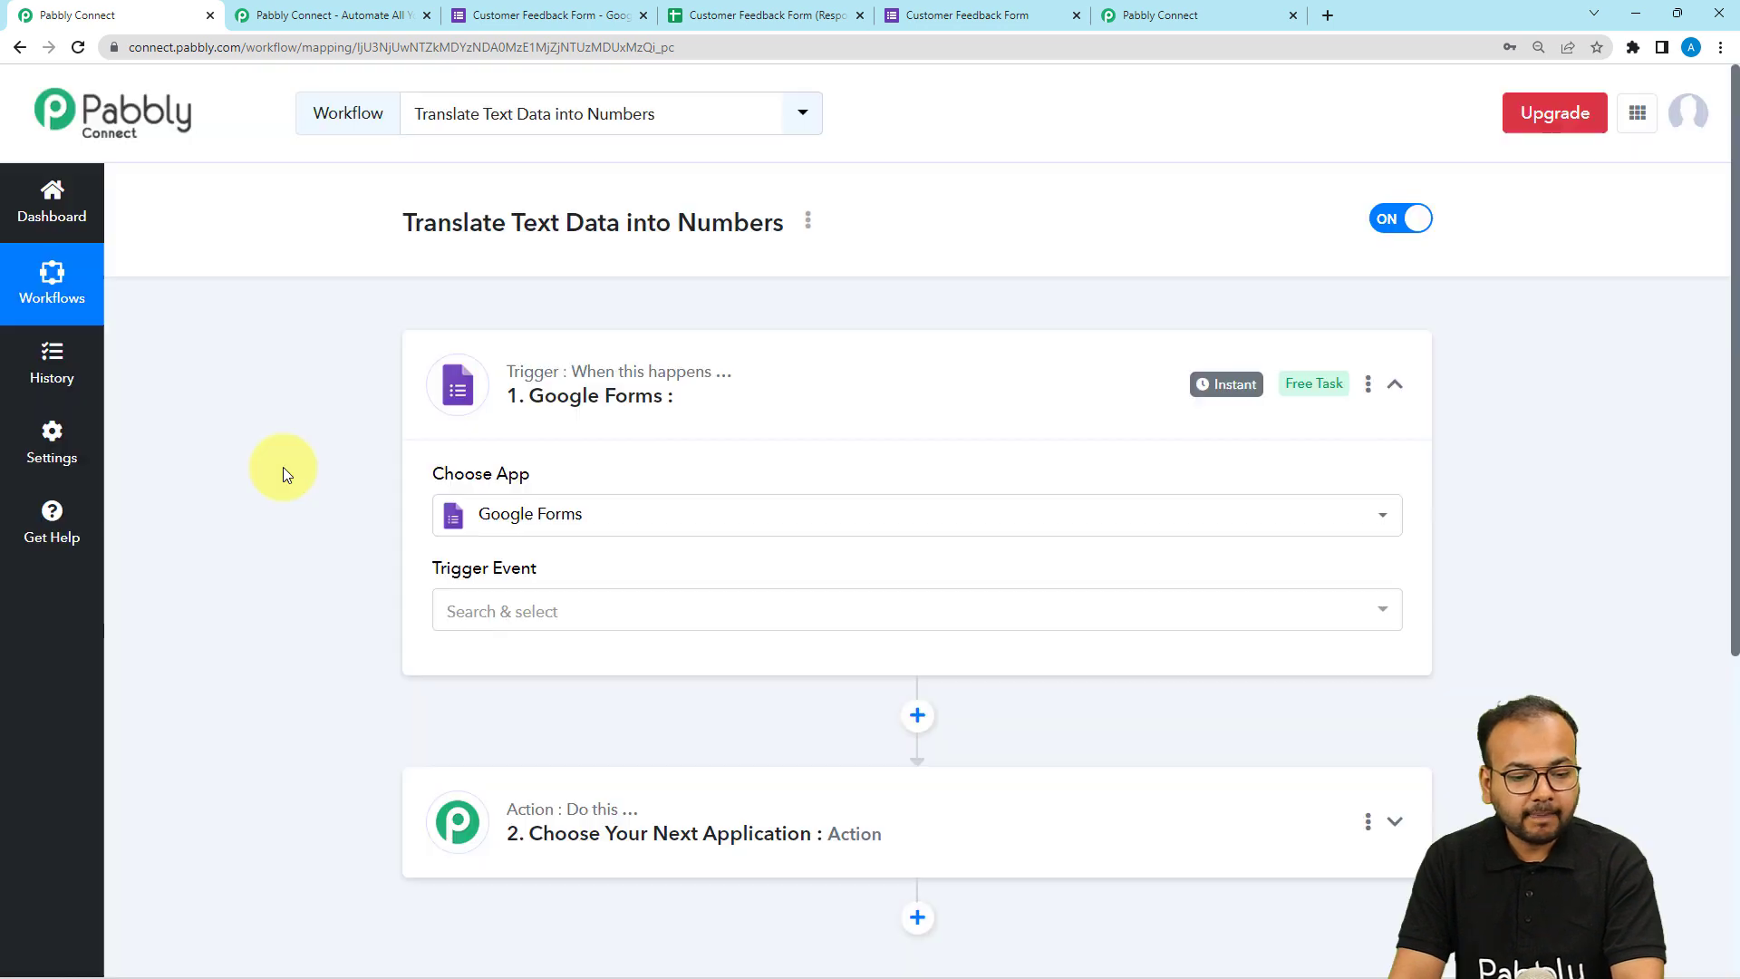
Set the trigger event to New Response Received.
scroll(283, 466, "down", 3)
left_click(477, 353)
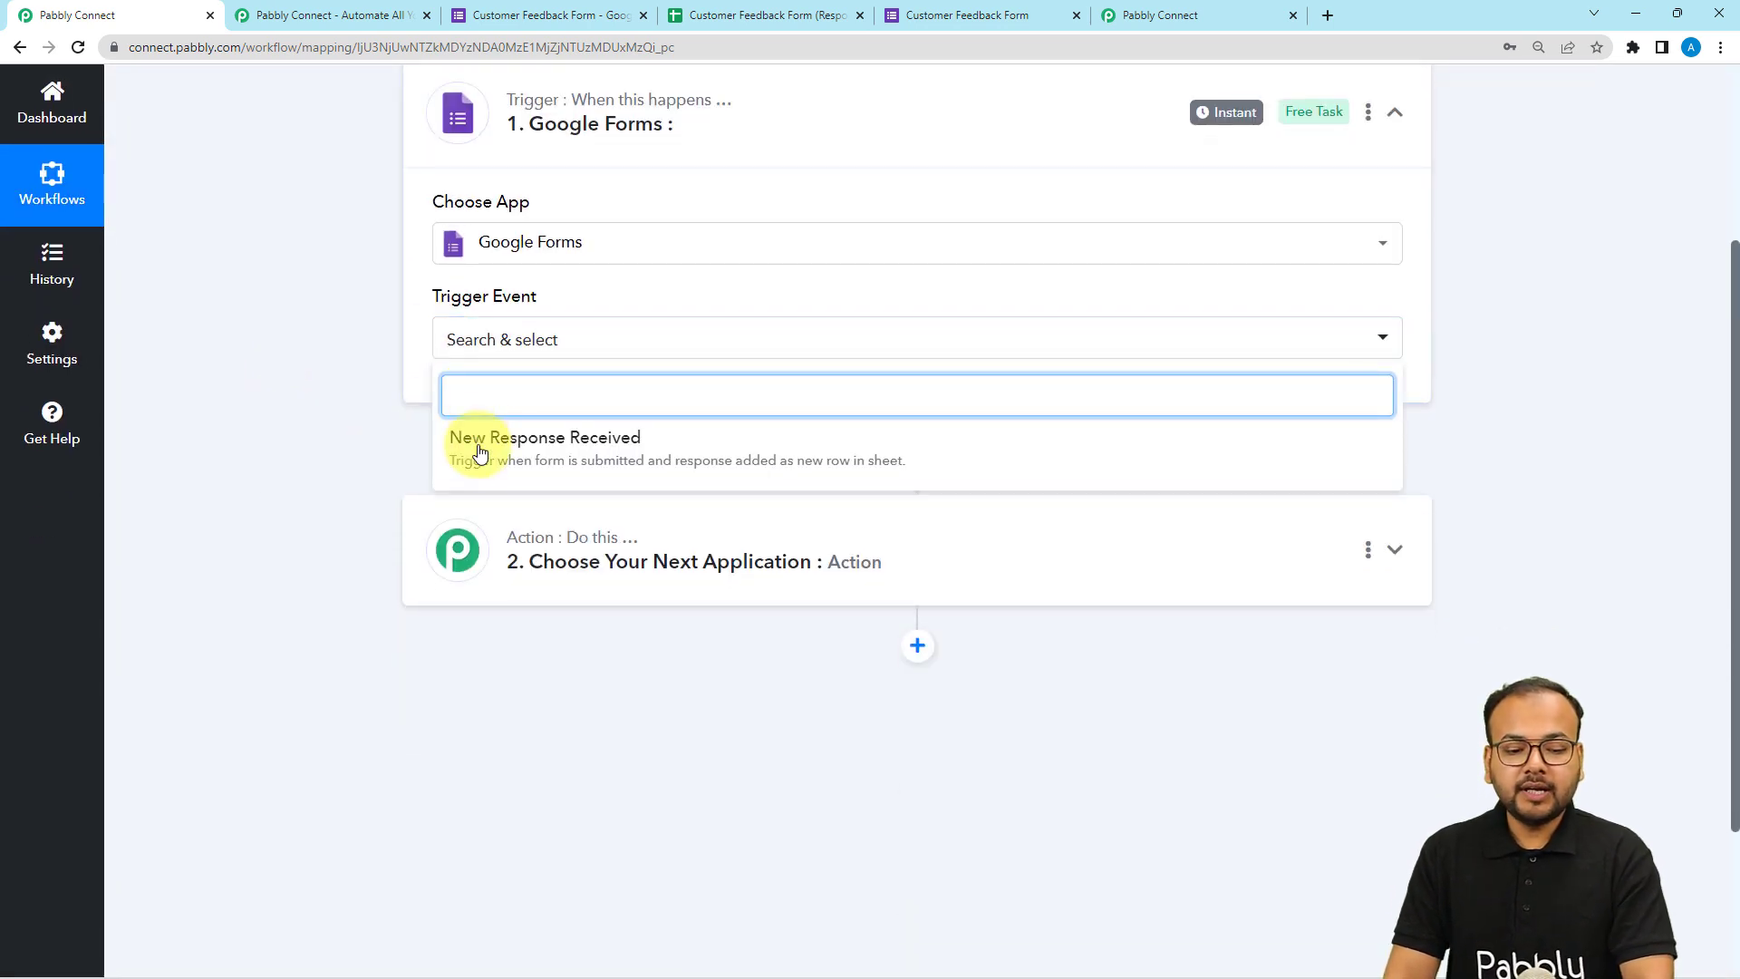
left_click(556, 467)
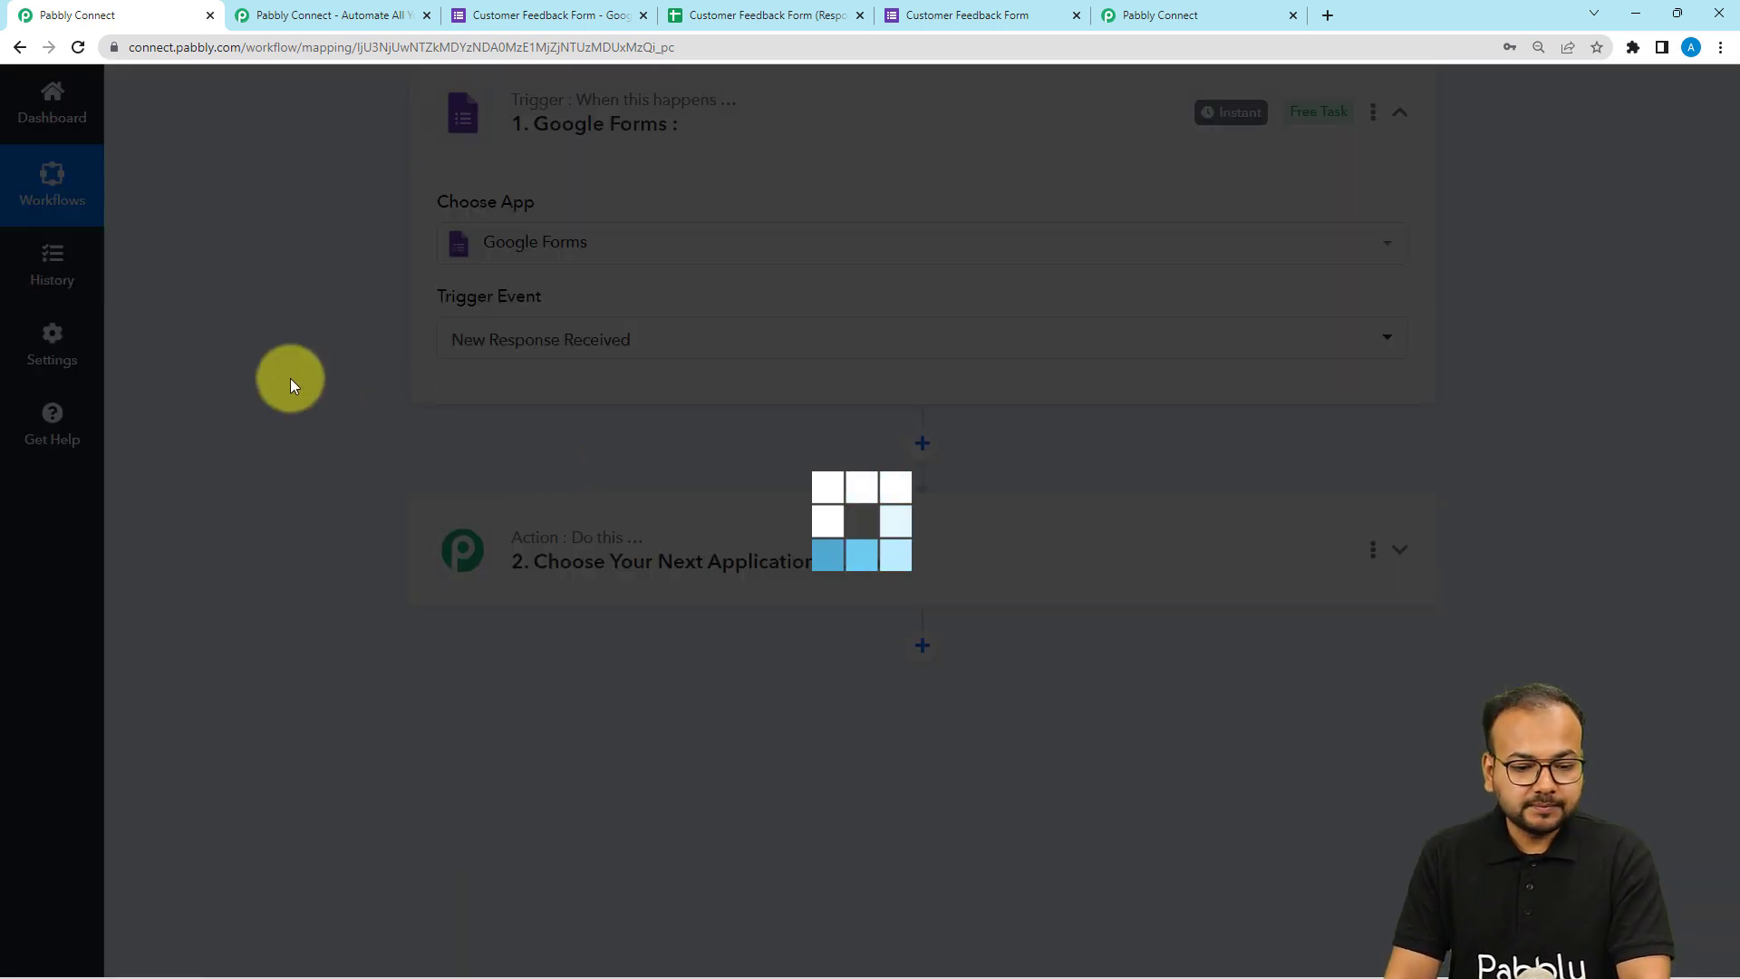
Copy the trigger's webhook URL and start waiting for a webhook response.
scroll(290, 378, "down", 2)
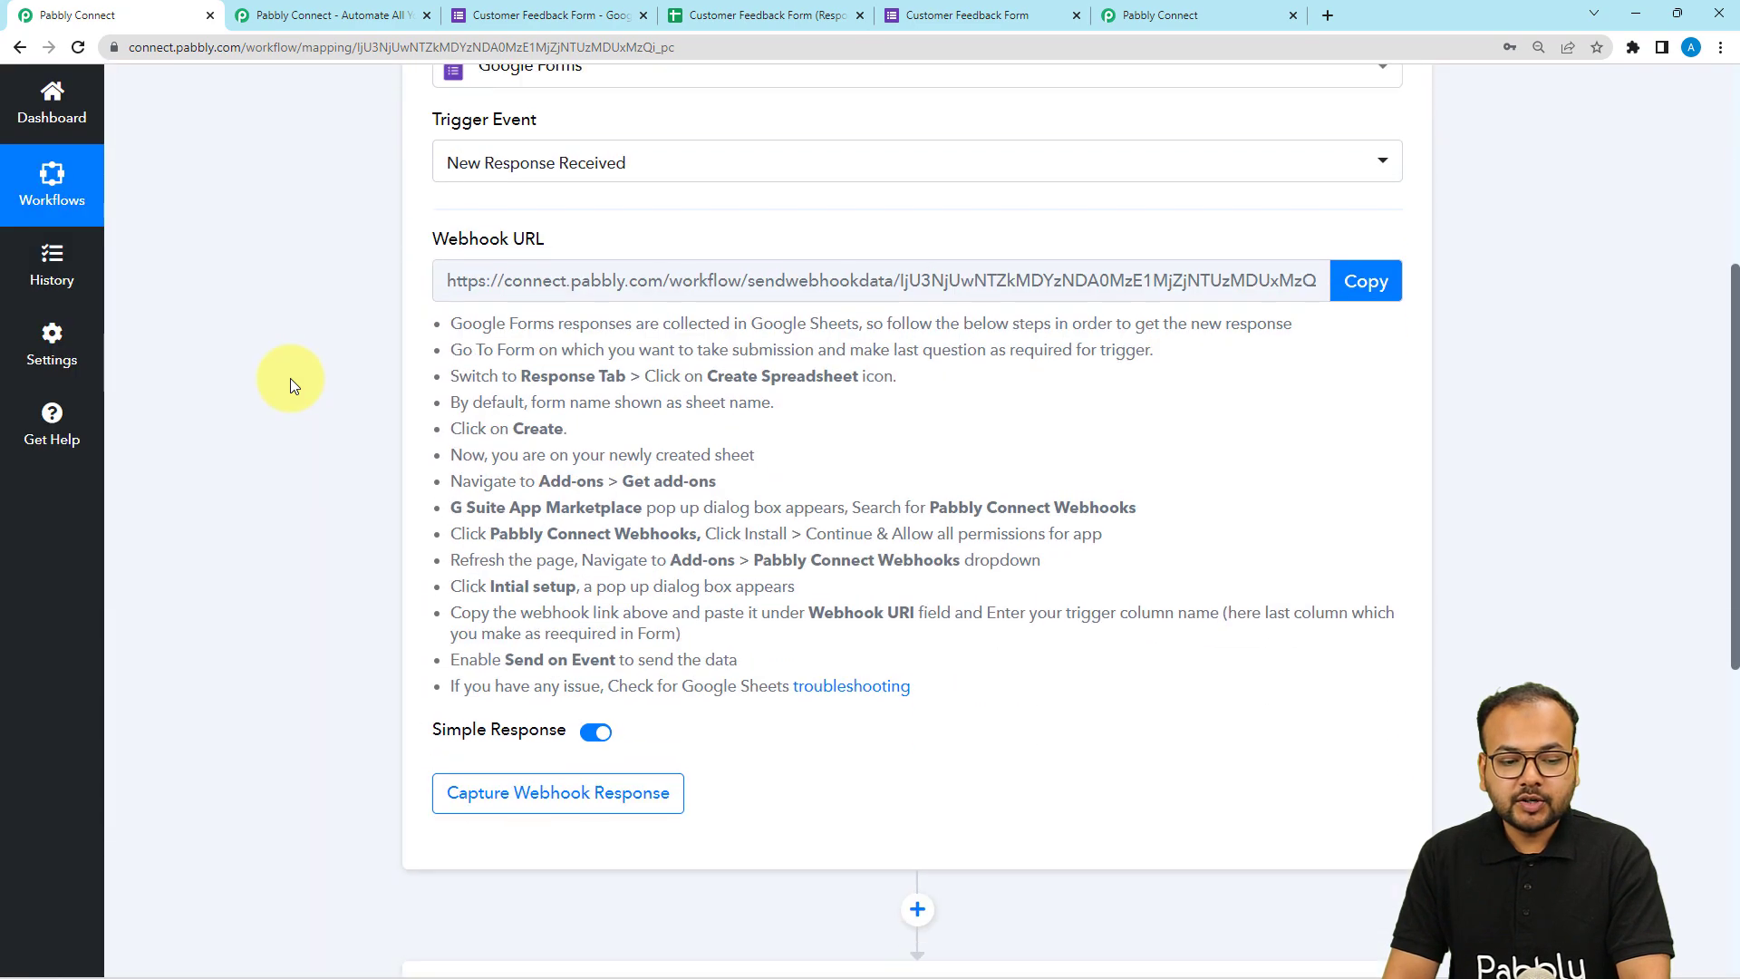
left_click(1365, 276)
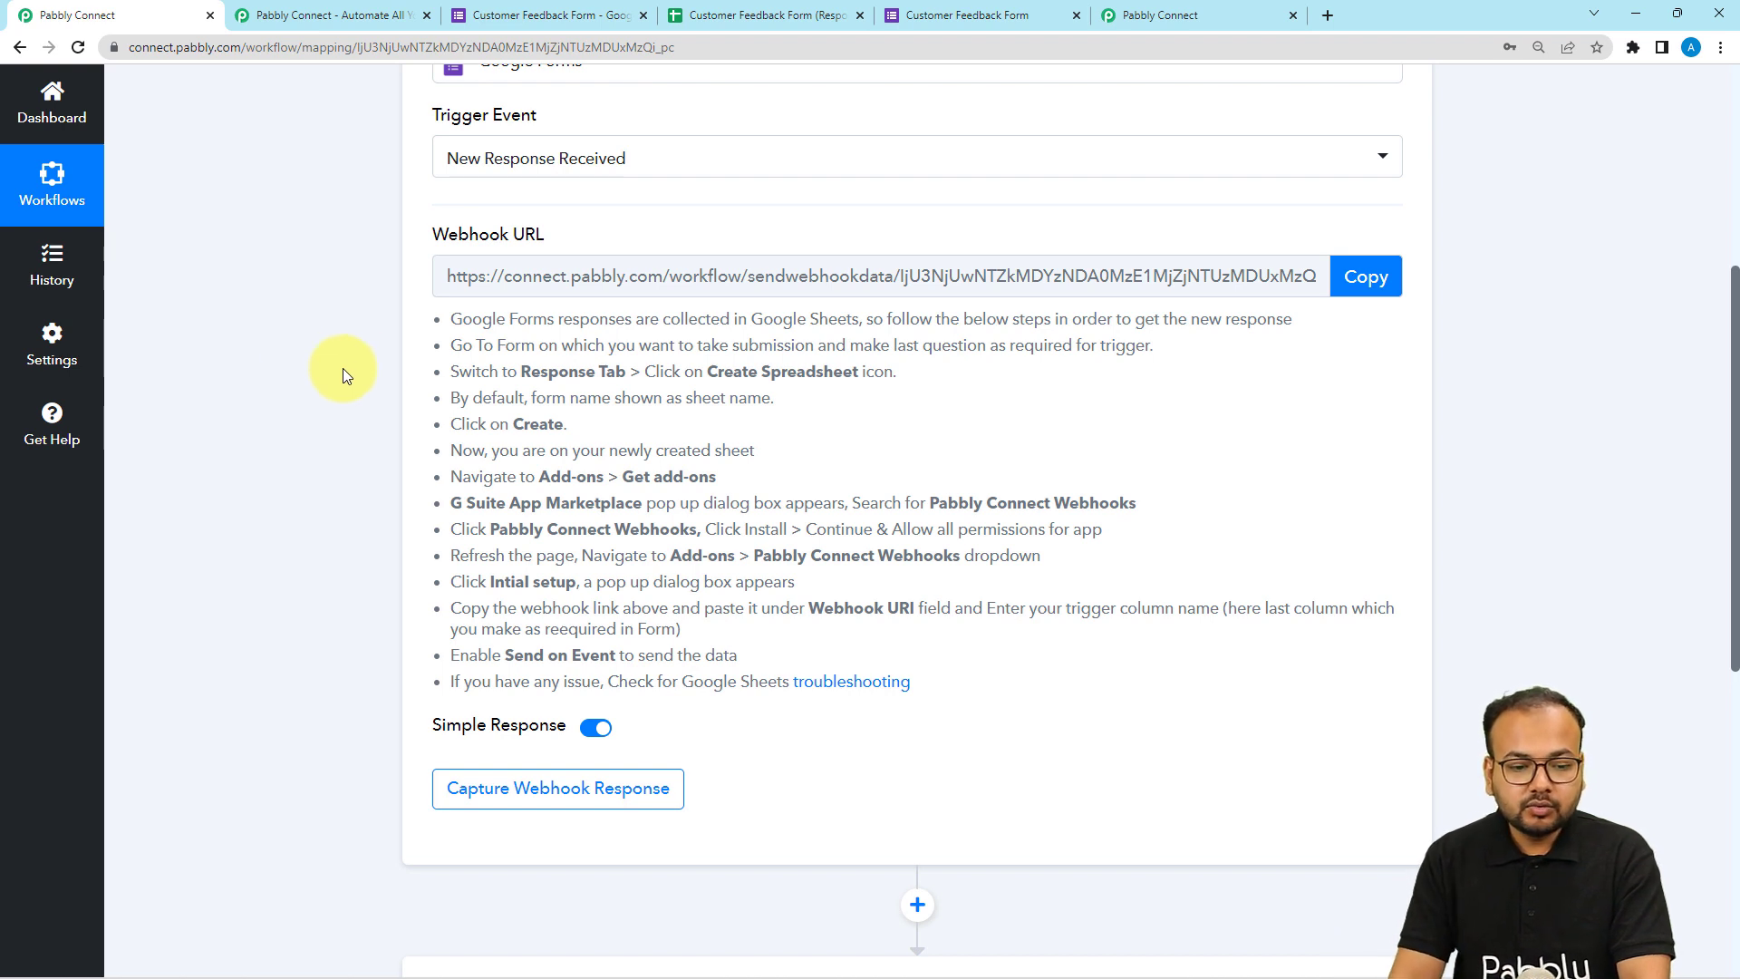
left_click_drag(446, 319, 711, 700)
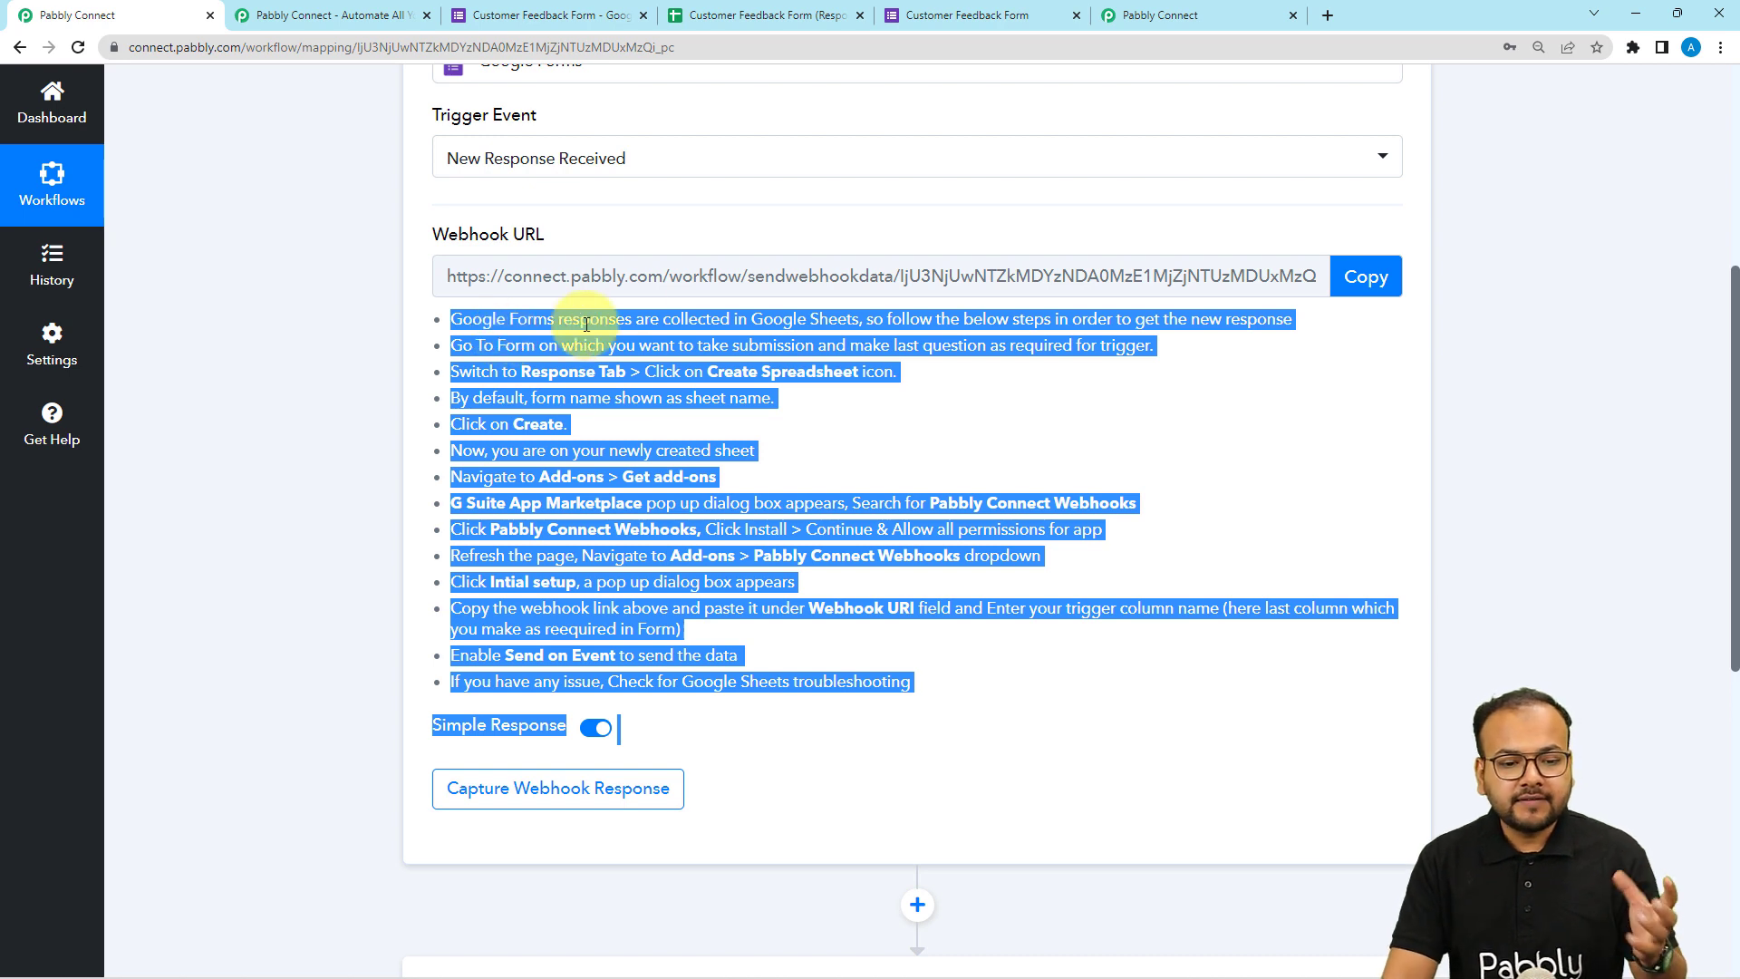
scroll(471, 347, "down", 1)
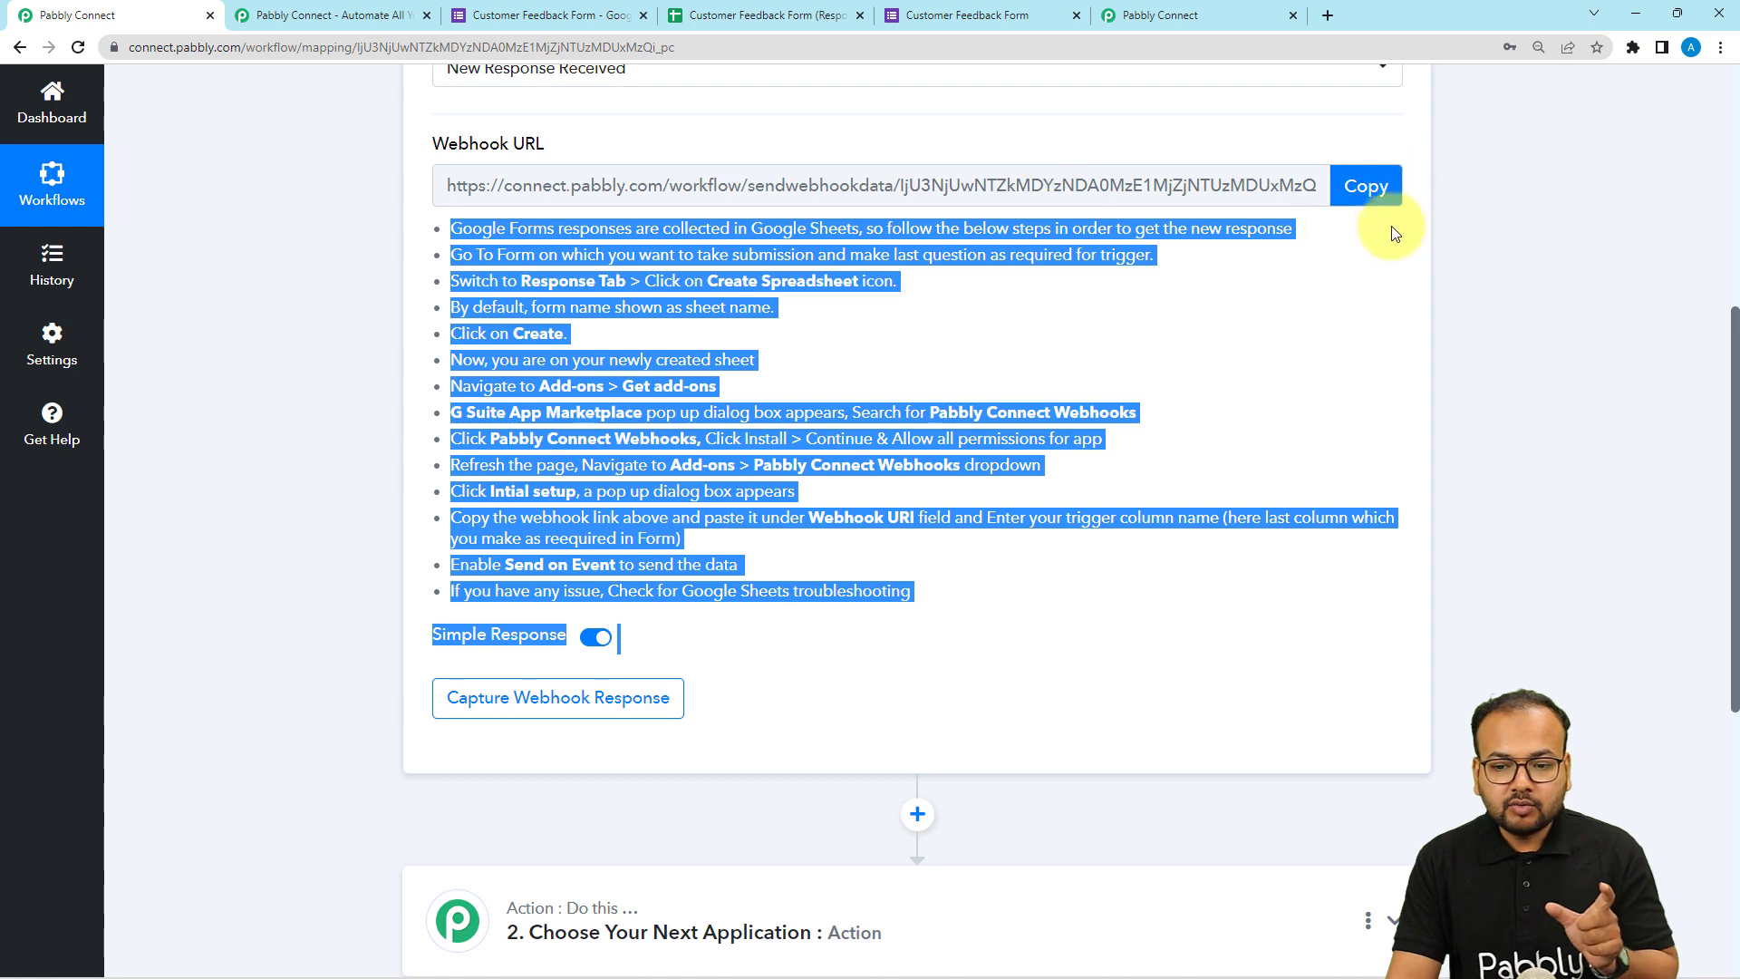
left_click(1368, 187)
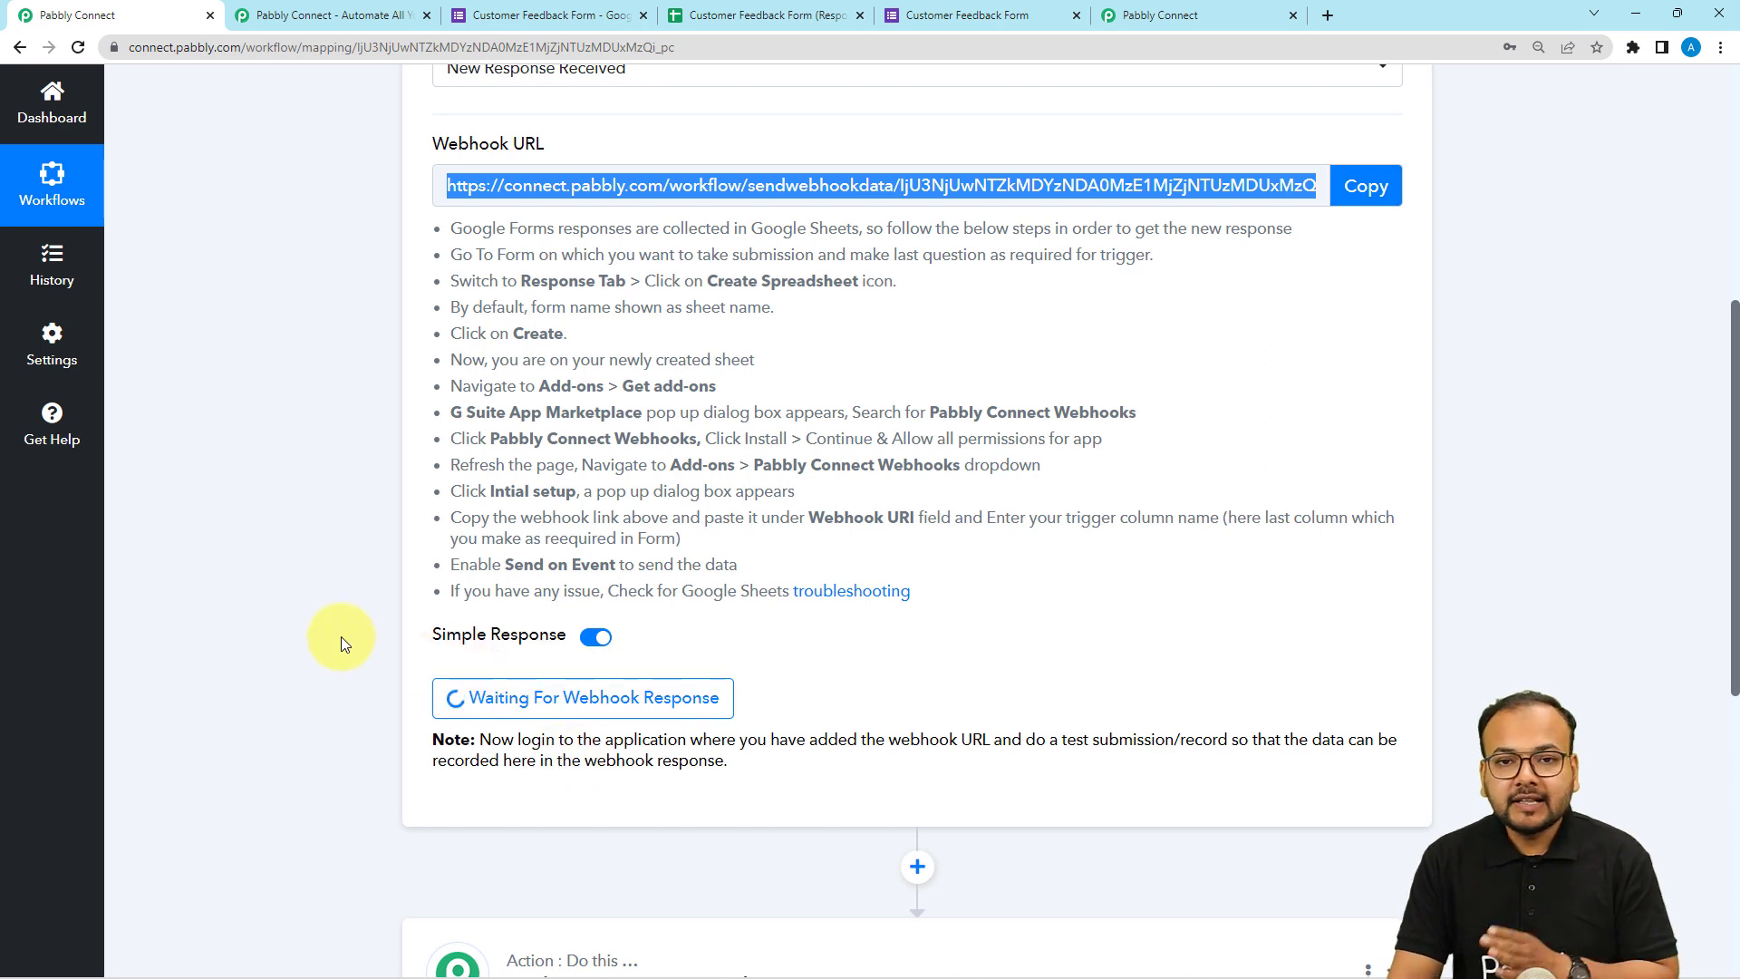
left_click(557, 18)
scroll(613, 571, "up", 3)
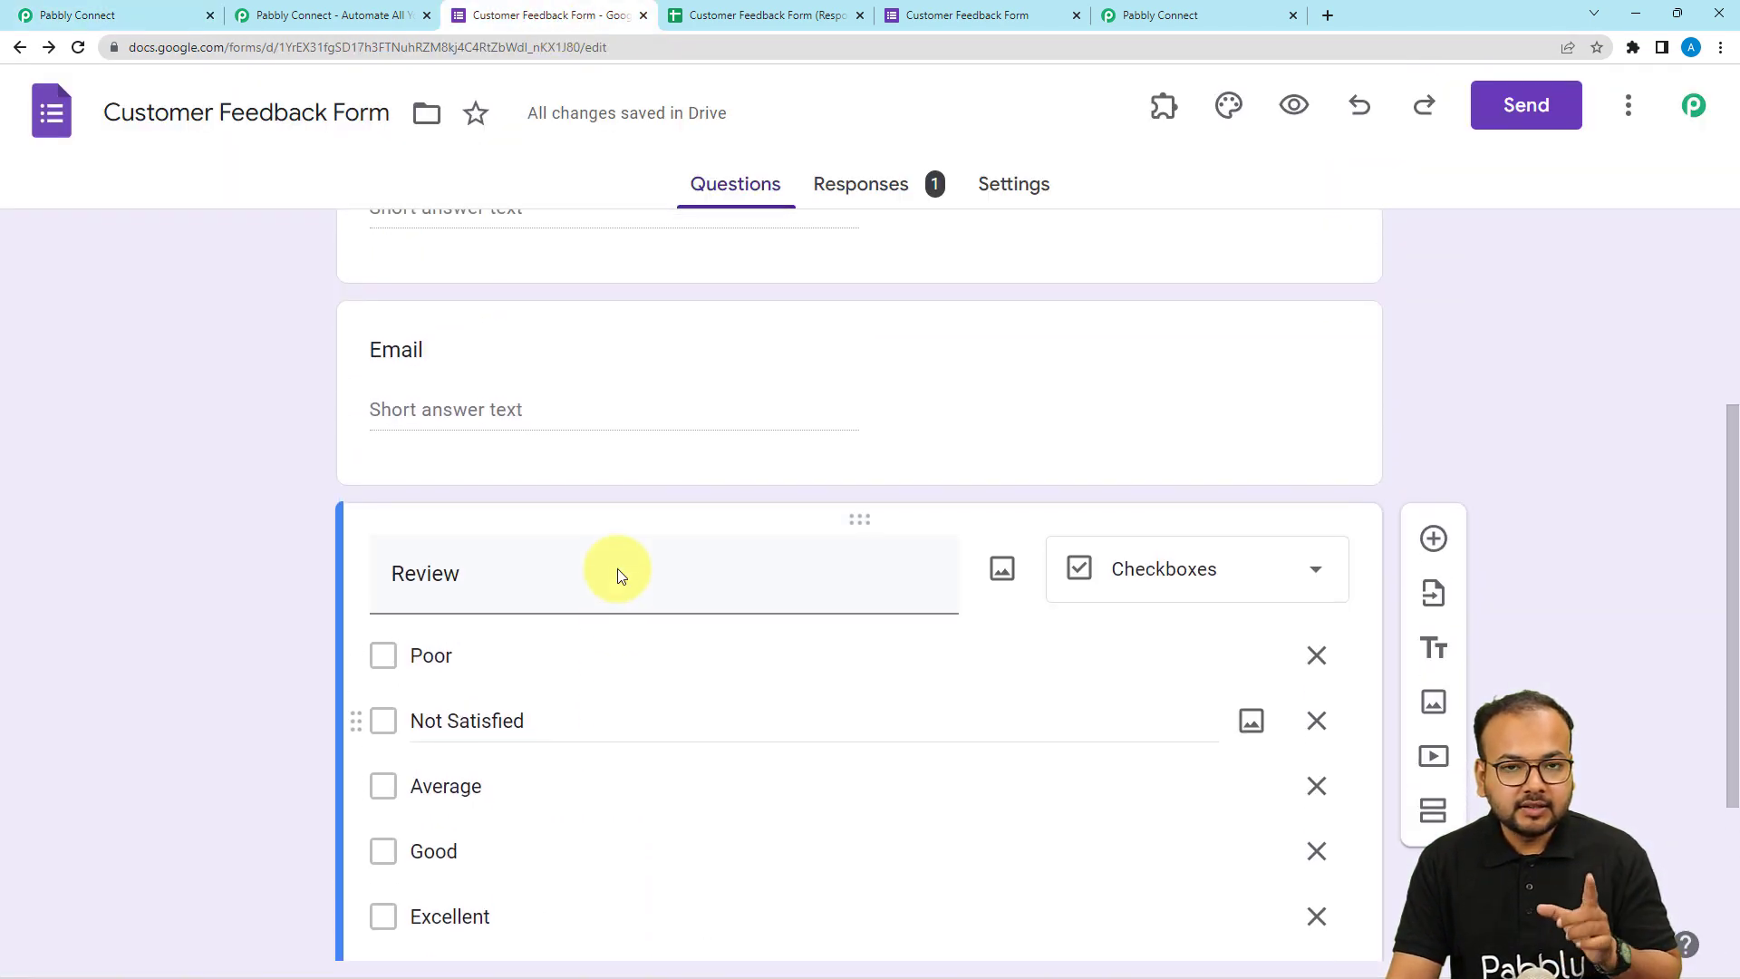
scroll(619, 576, "up", 2)
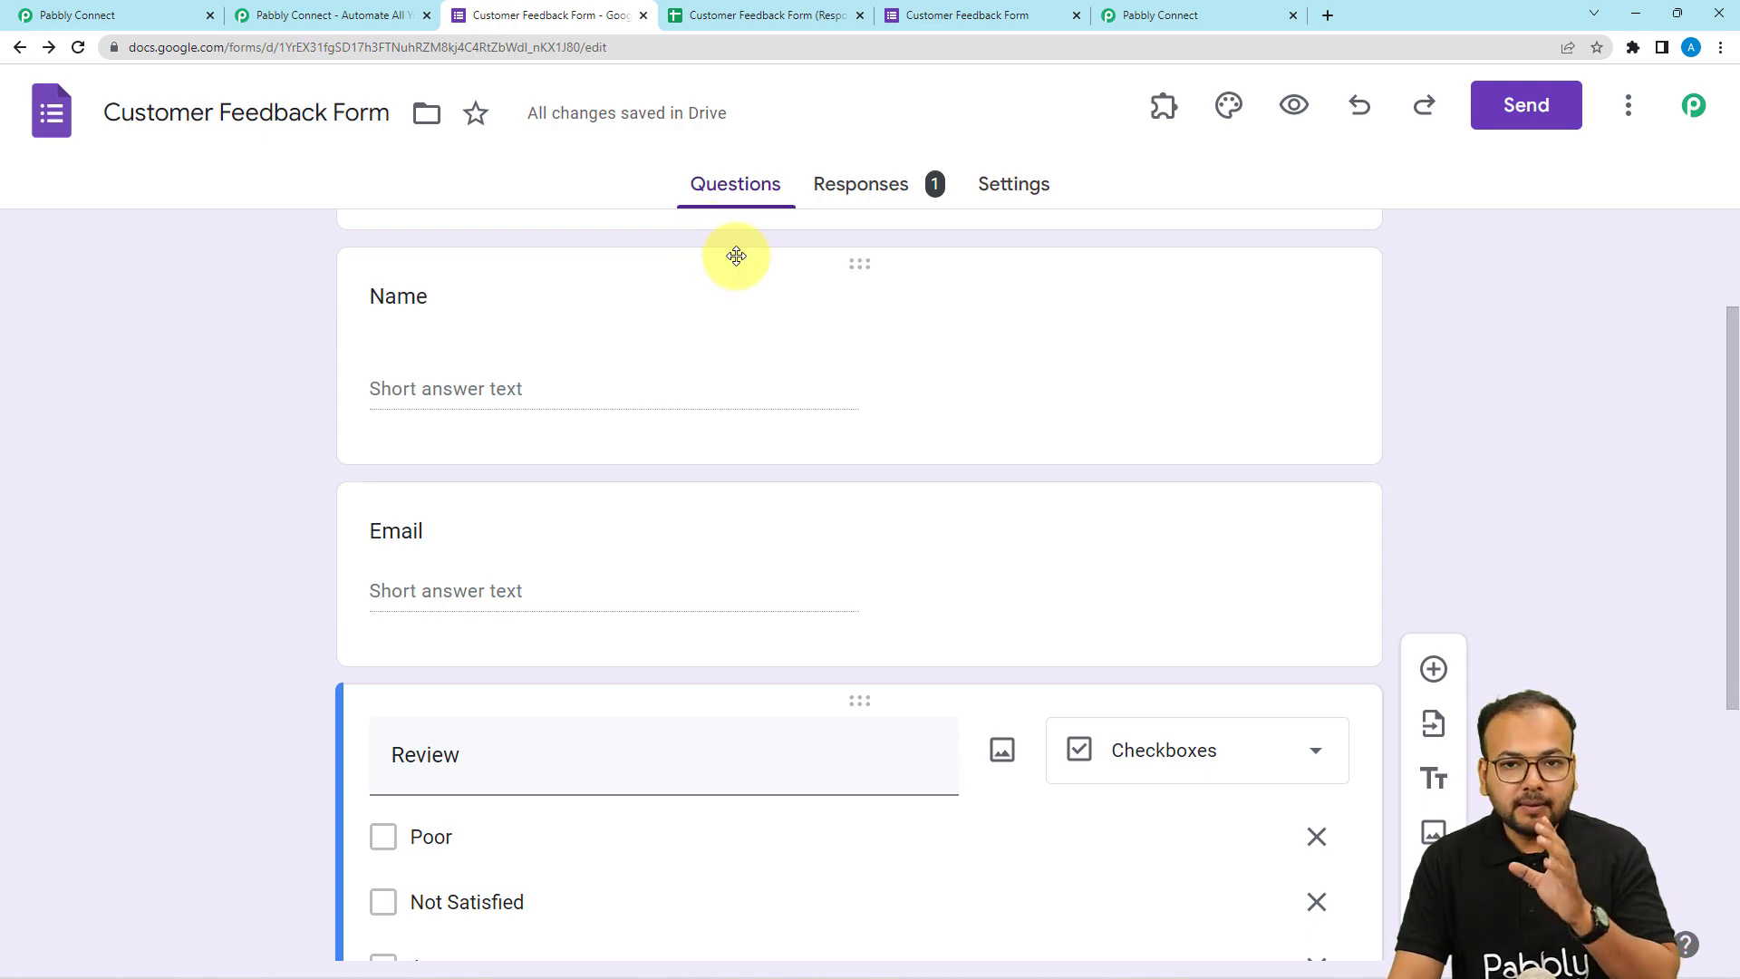
left_click(376, 16)
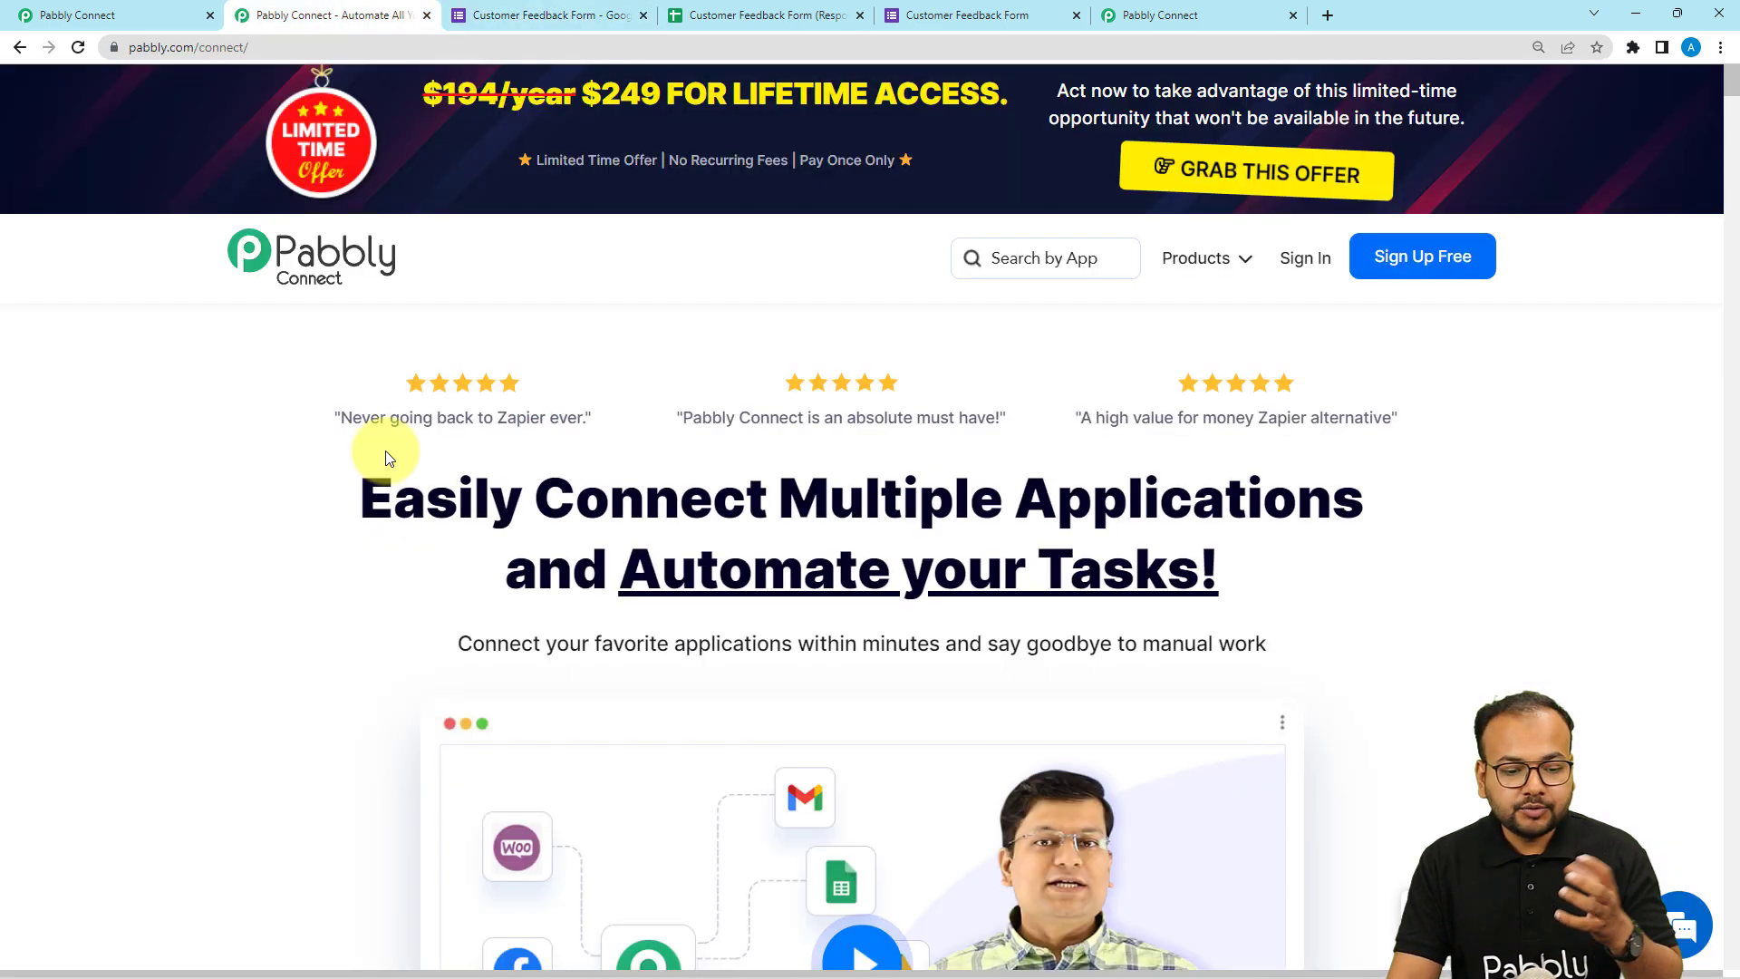
left_click(158, 16)
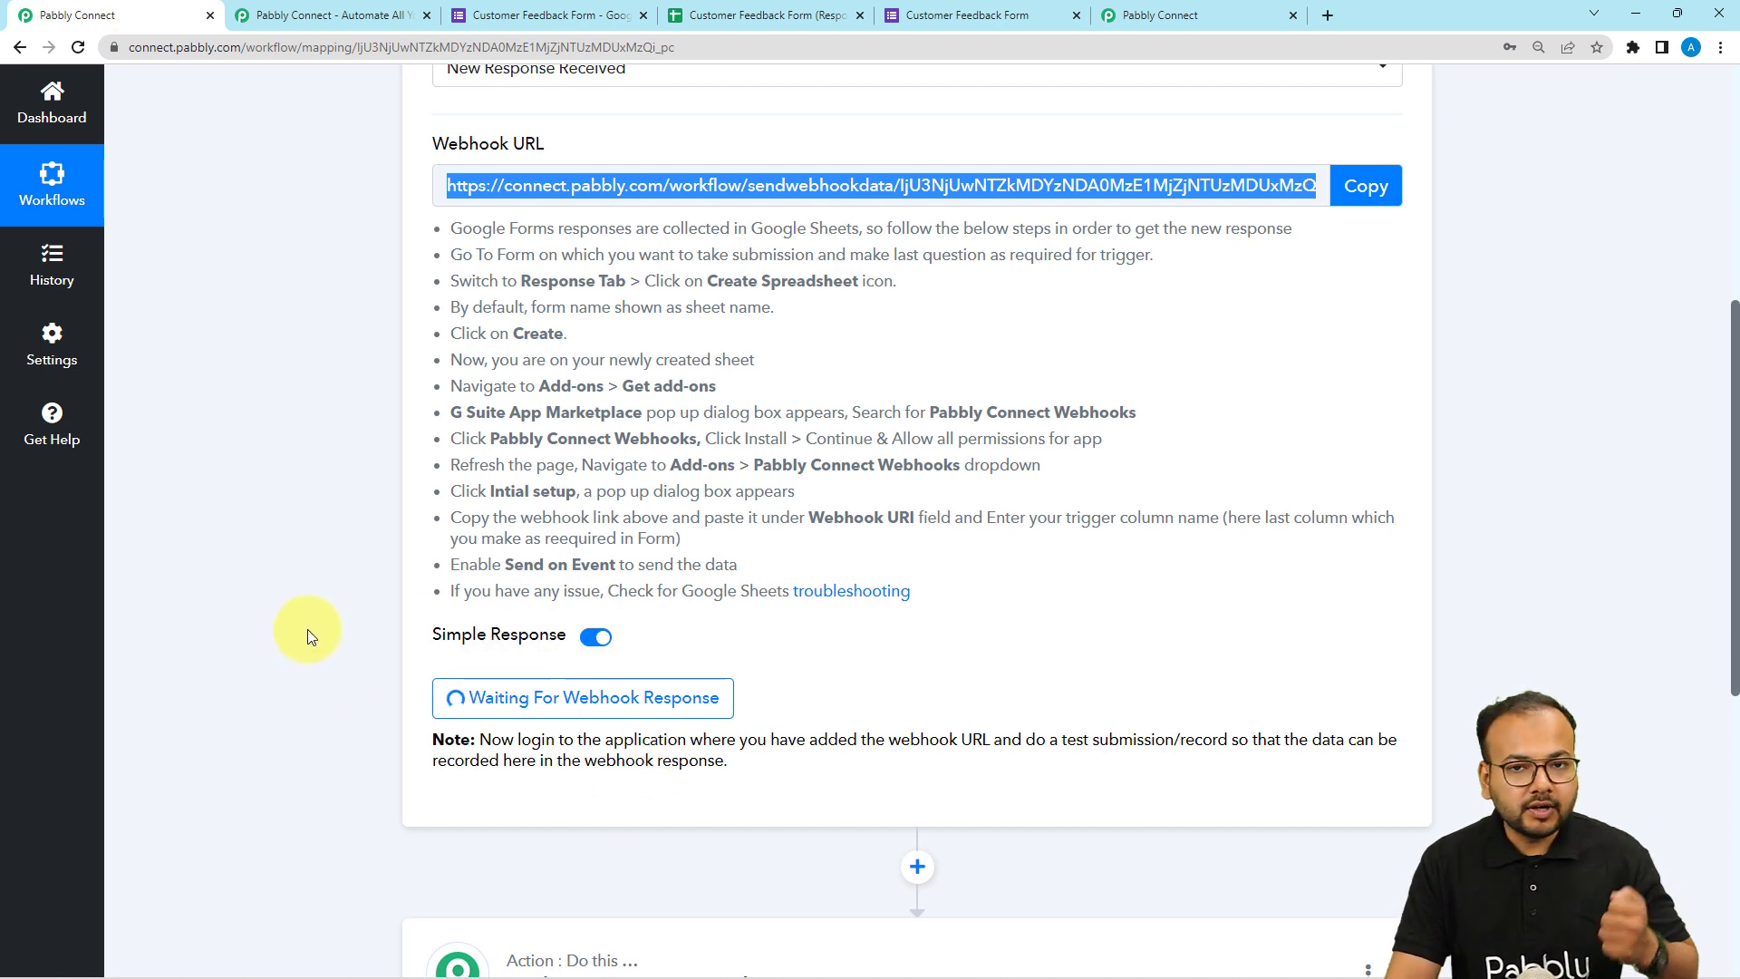
Switch to the existing Google Sheets workflow and expand its received webhook response.
left_click(1185, 20)
left_click(777, 388)
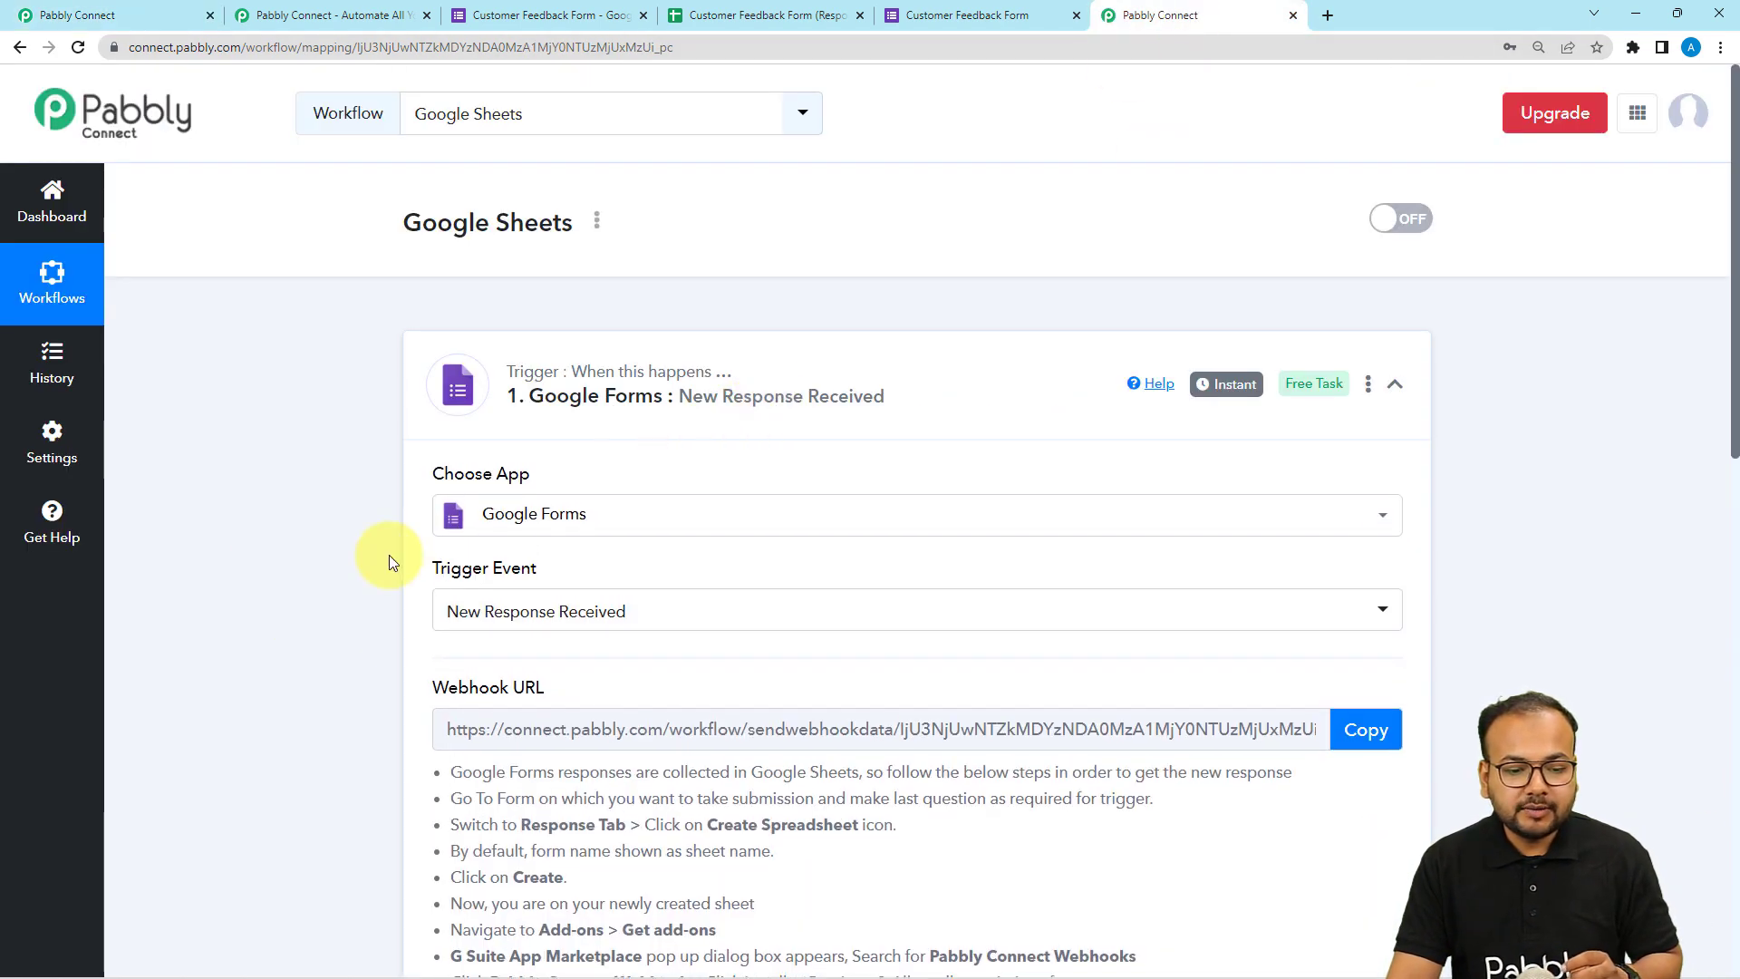
scroll(389, 555, "down", 7)
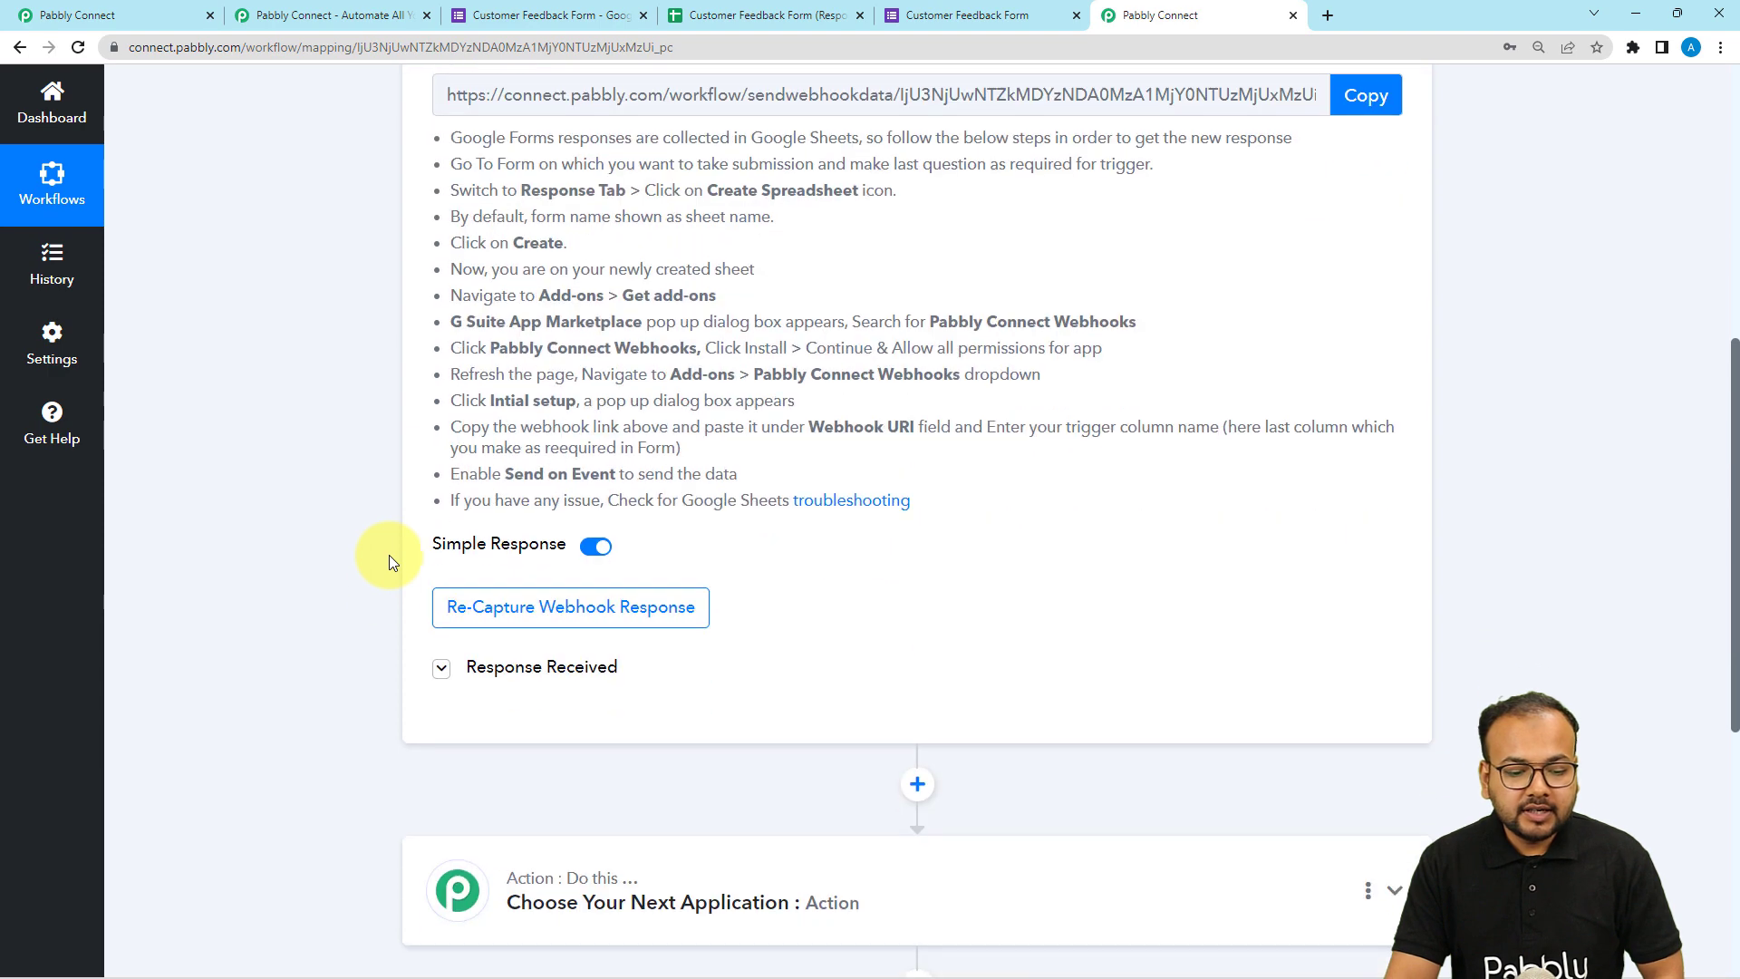
left_click(493, 677)
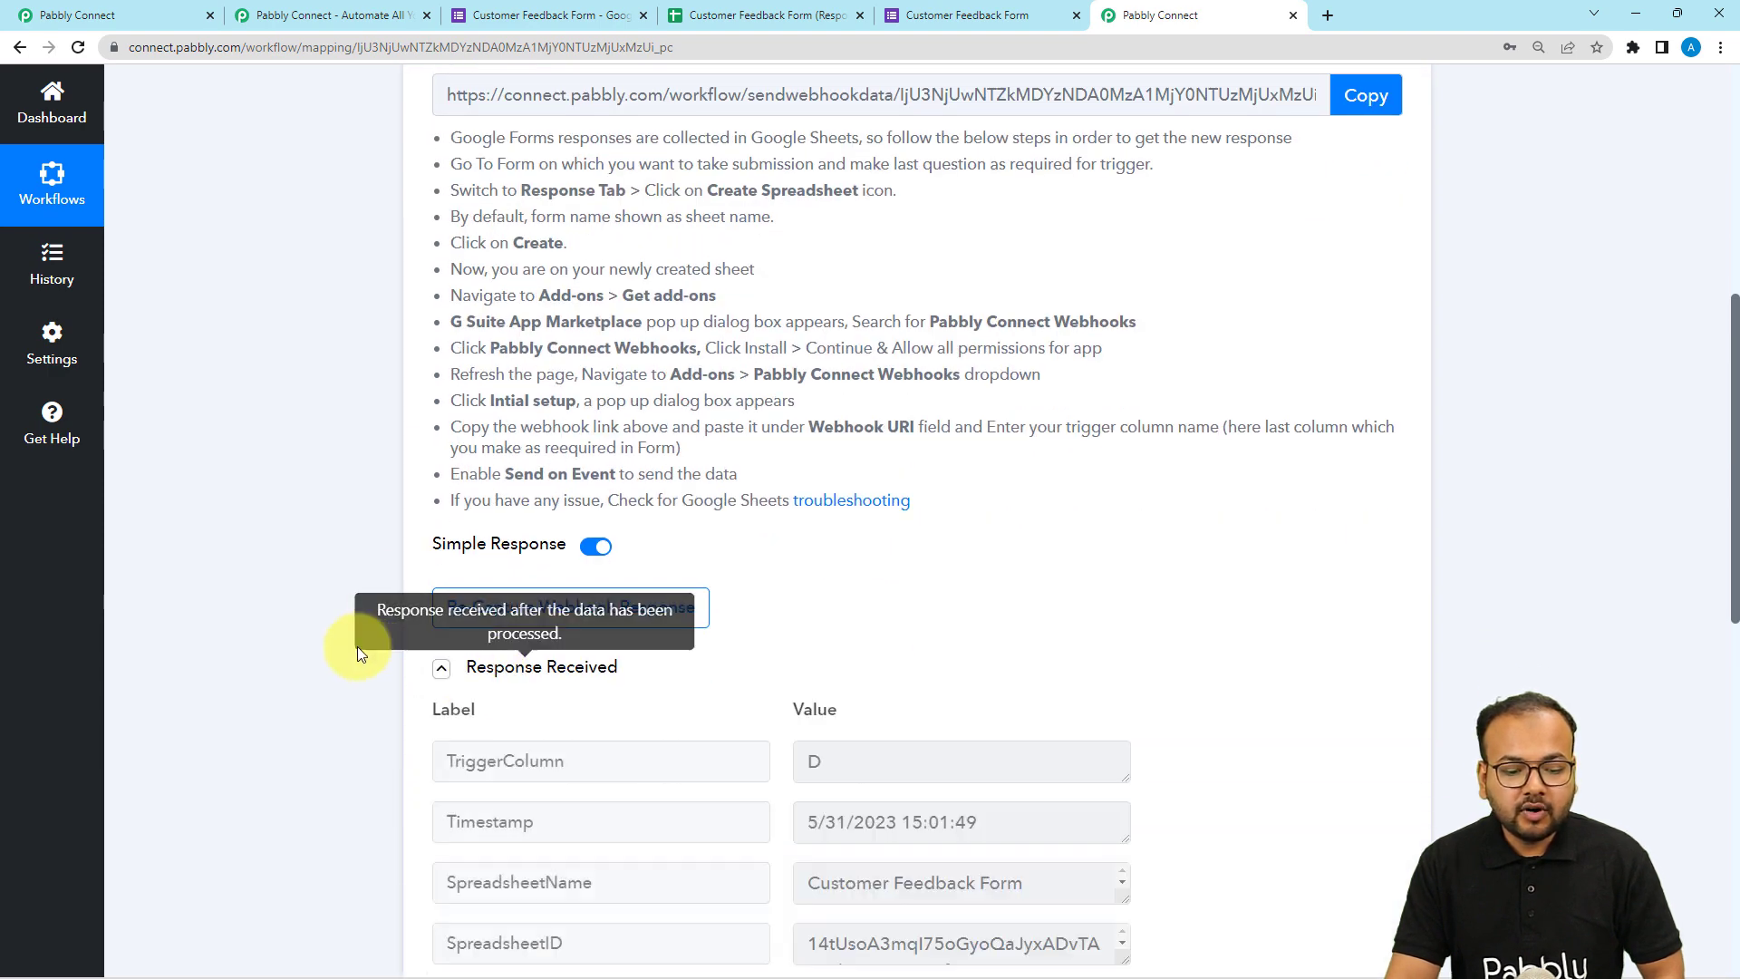
Examine the captured response fields such as Review, Name and Email.
scroll(357, 646, "down", 1)
scroll(355, 644, "down", 4)
scroll(730, 670, "down", 1)
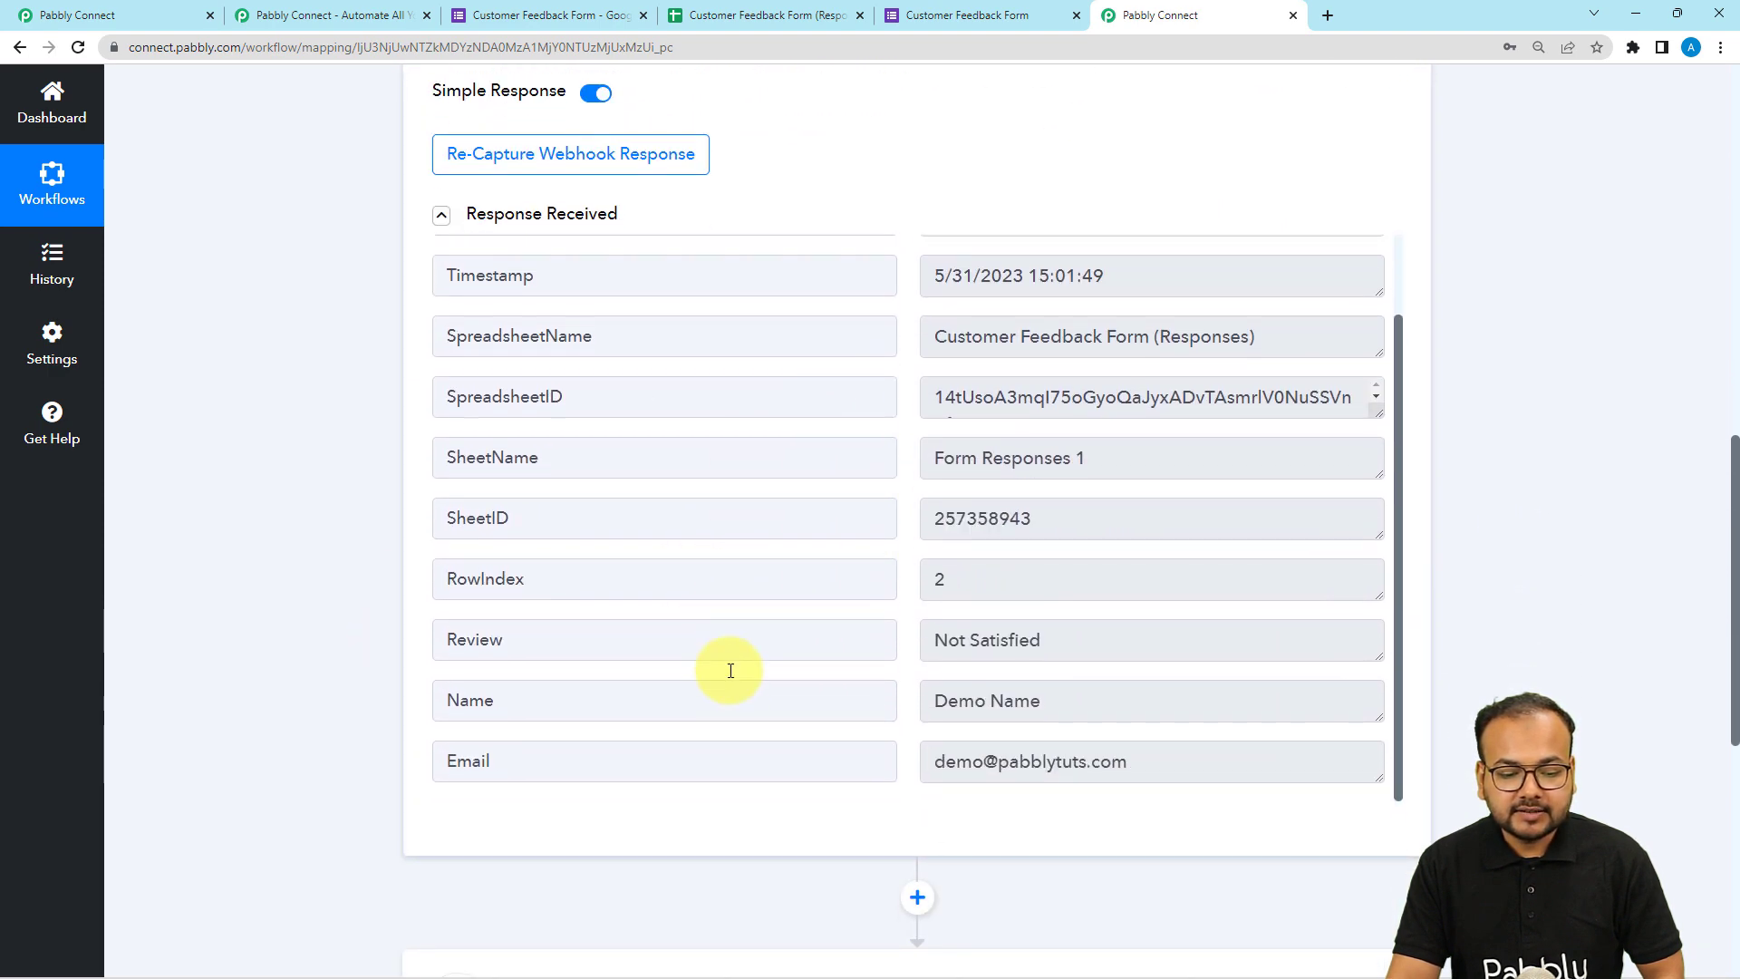
scroll(730, 670, "up", 1)
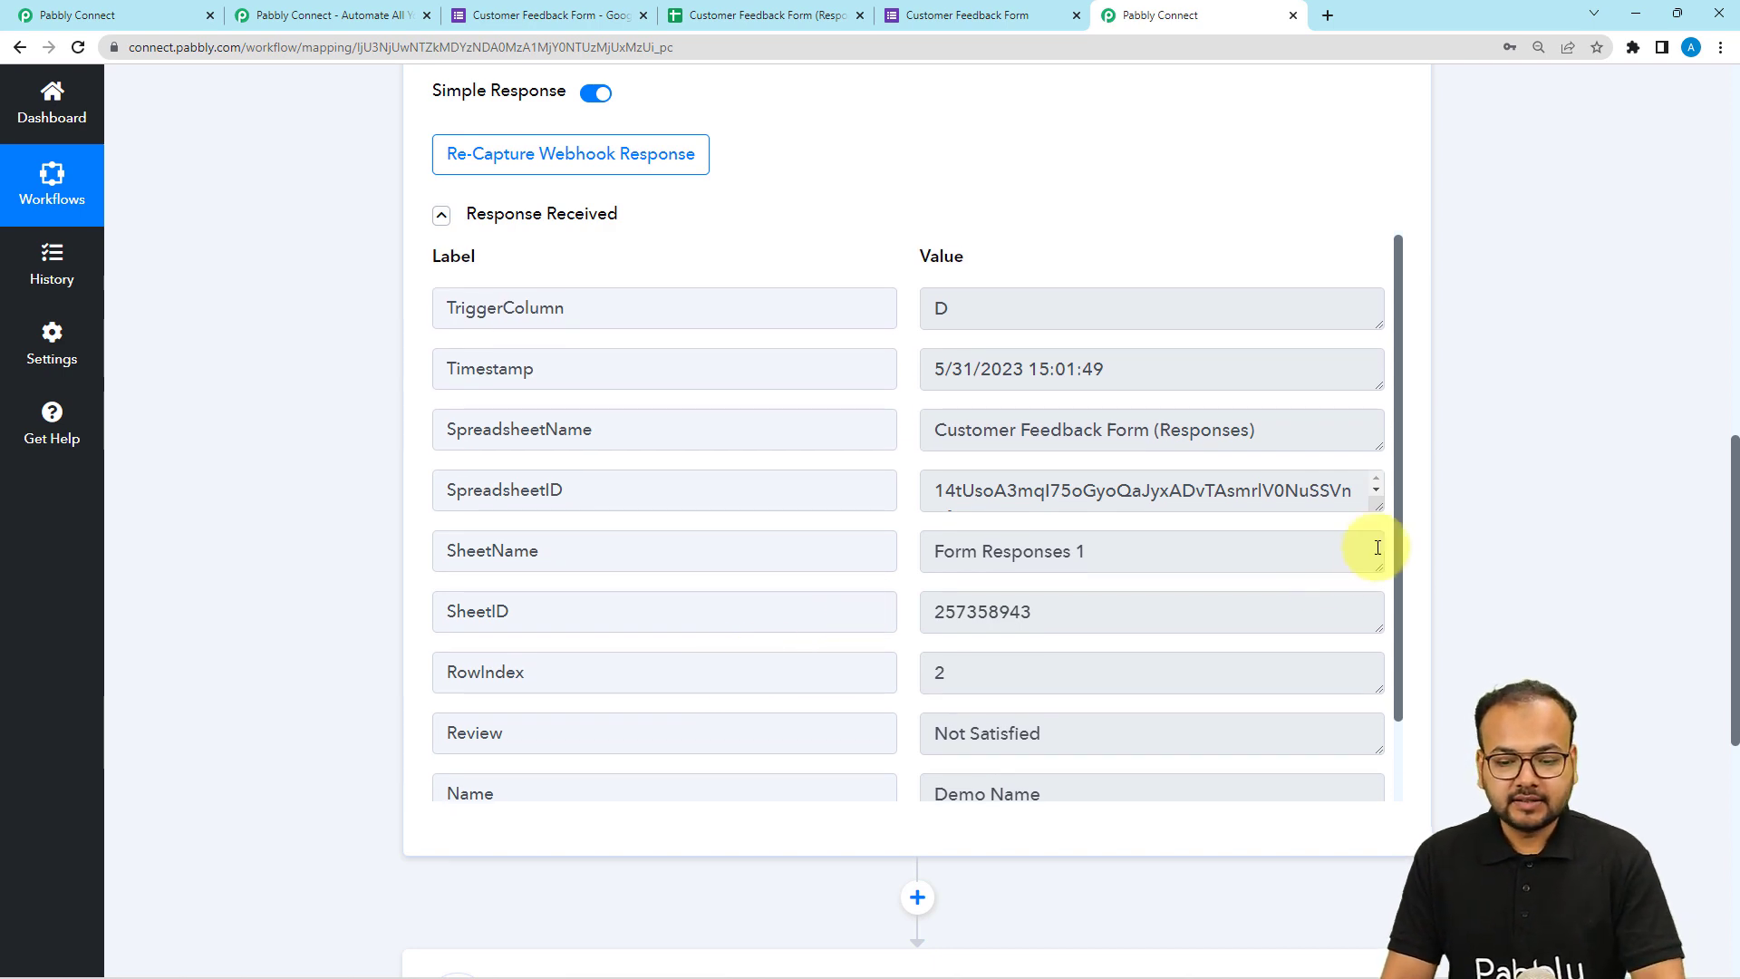
left_click_drag(1399, 551, 1402, 678)
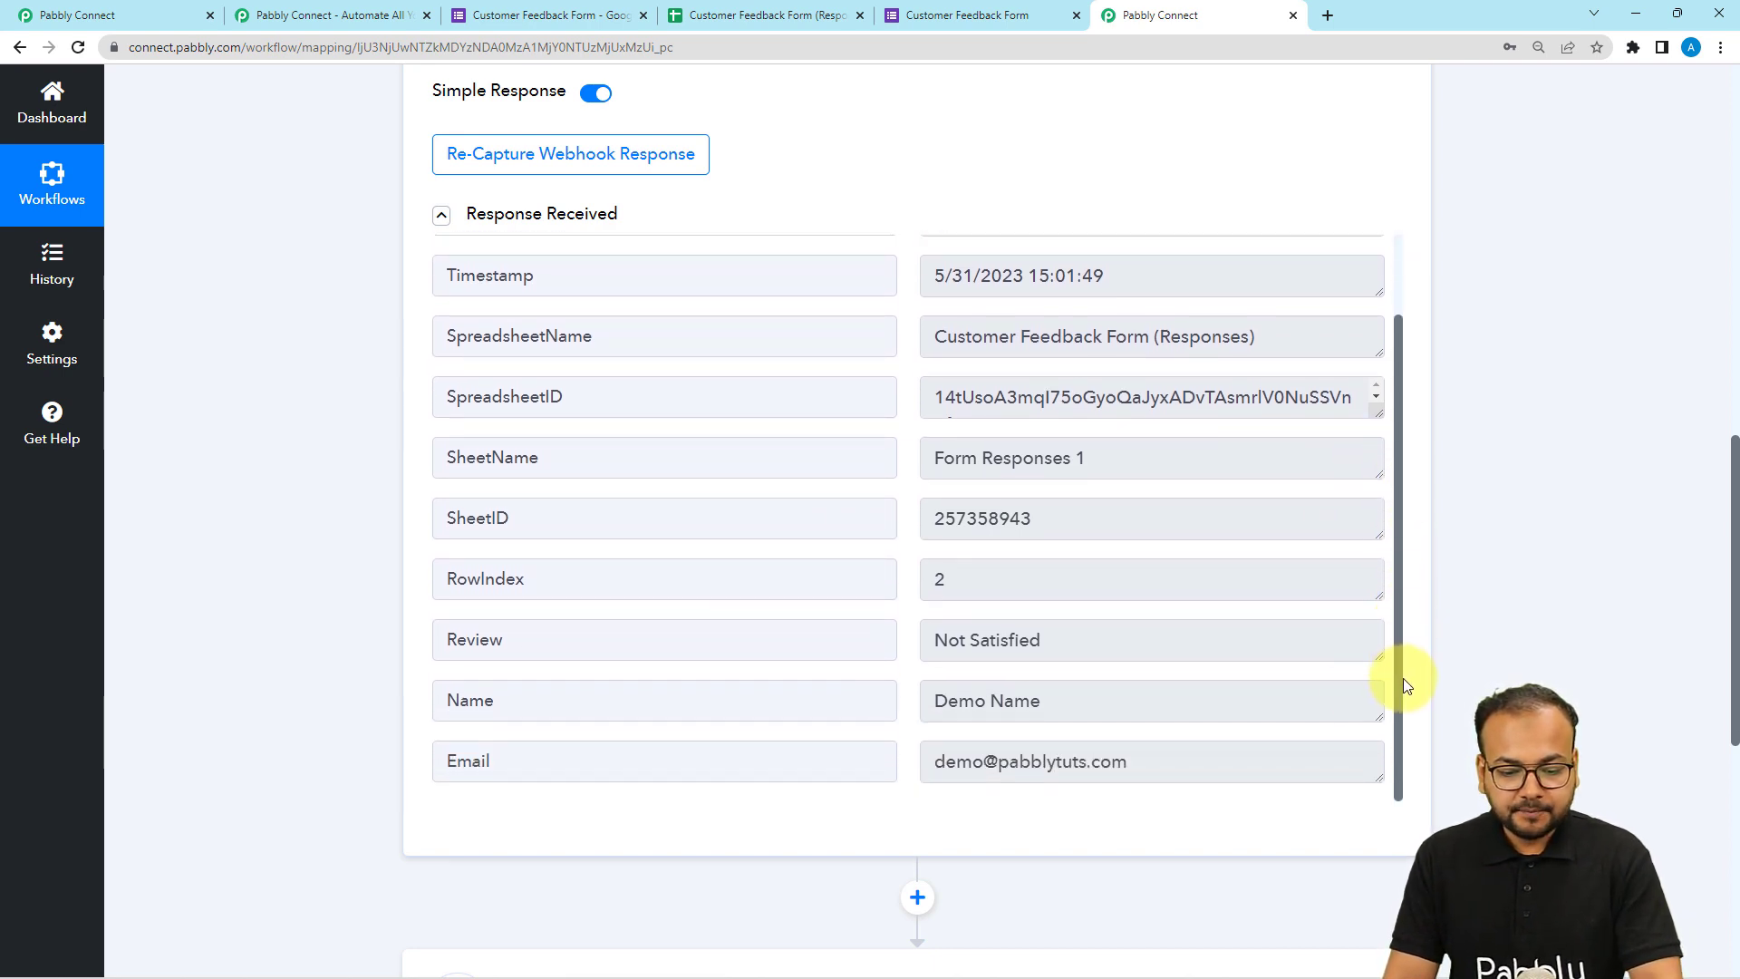
left_click_drag(1049, 699, 901, 707)
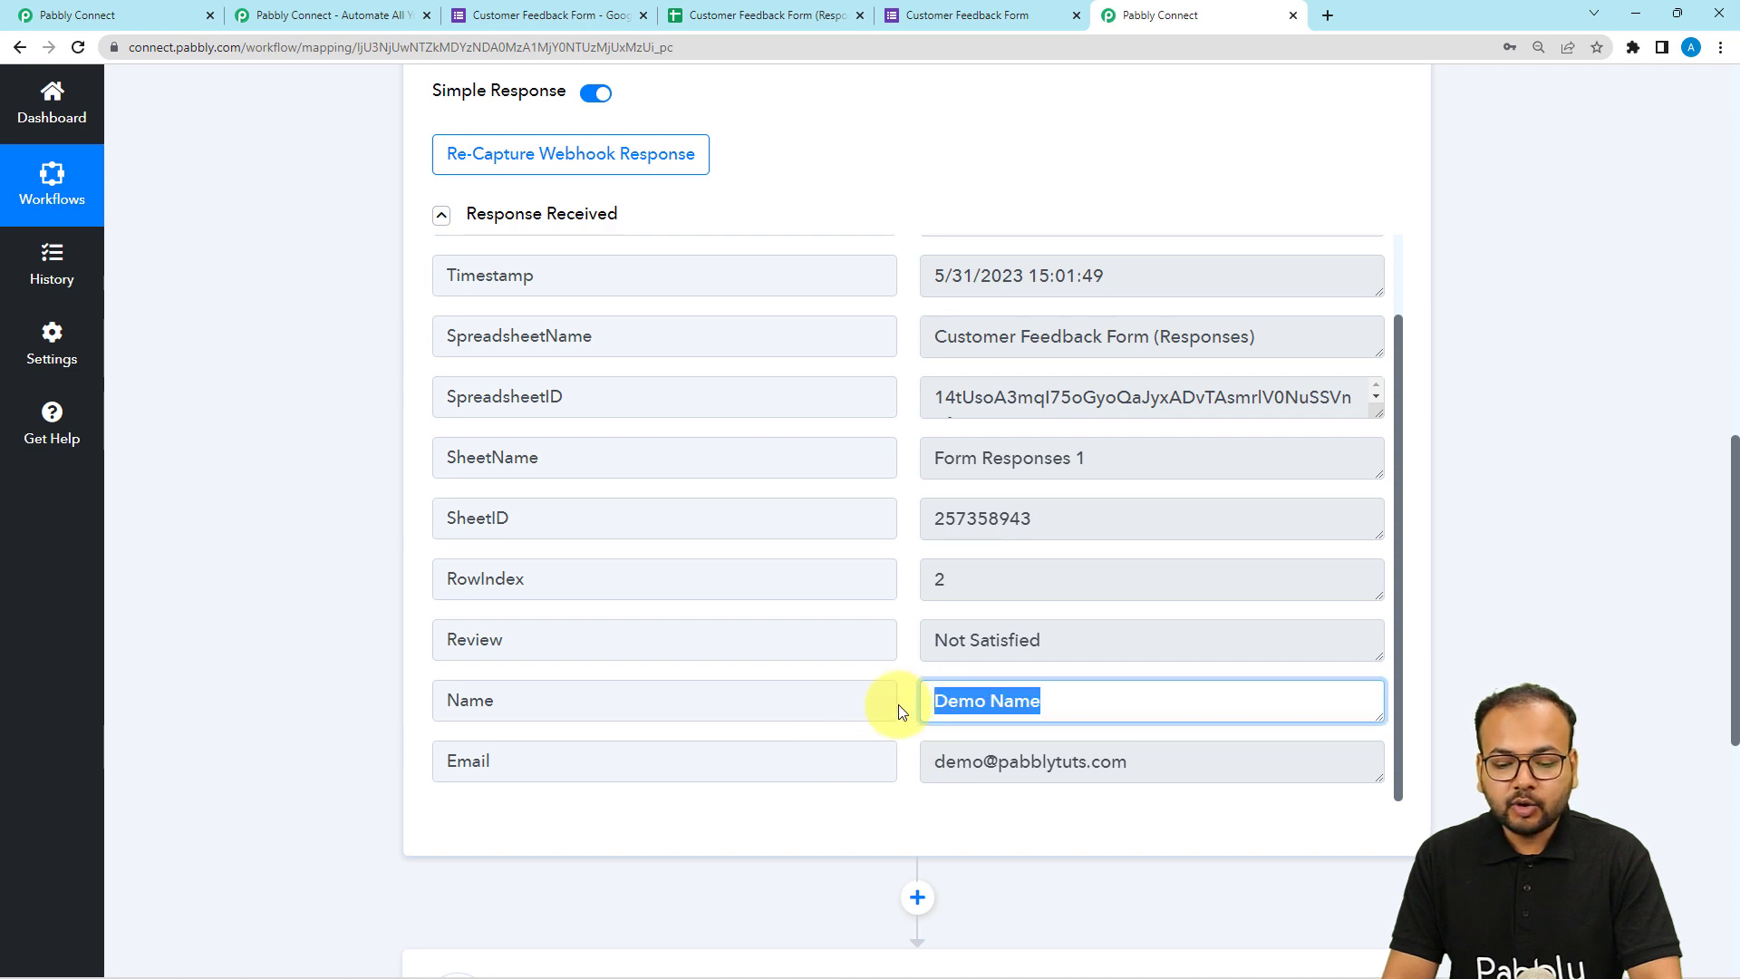
Compare the form's Review answer options with the Review value captured in the response.
left_click_drag(1134, 761, 913, 765)
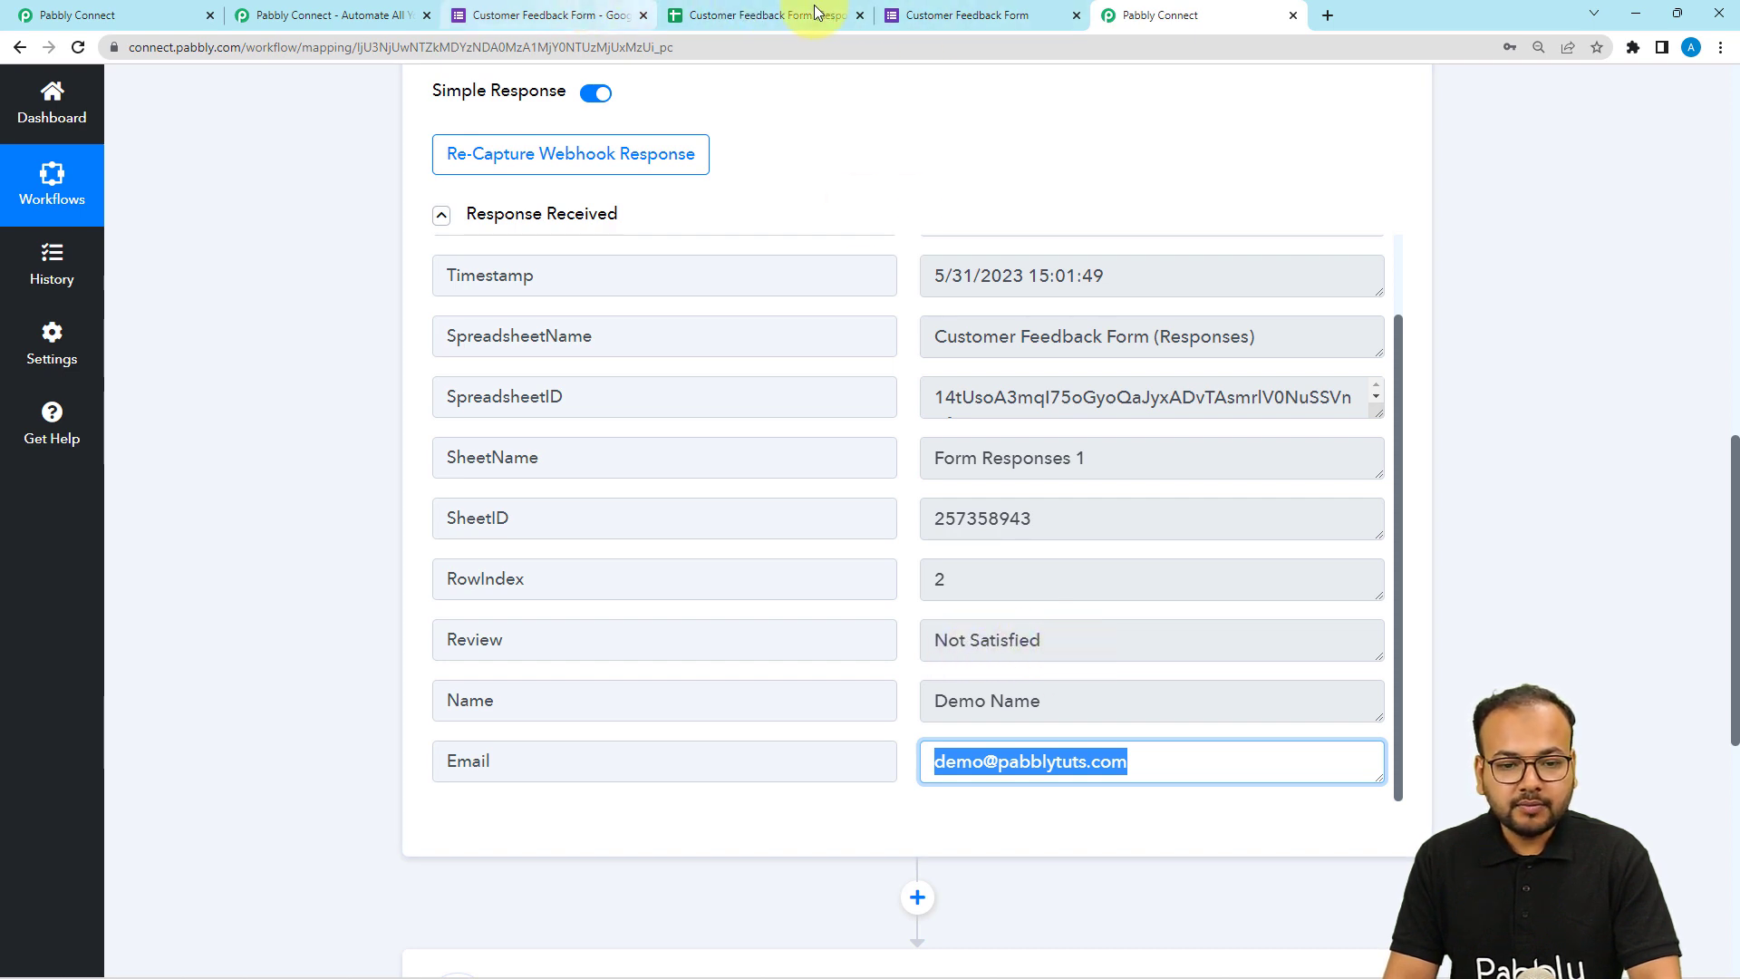
left_click(910, 13)
left_click(590, 282)
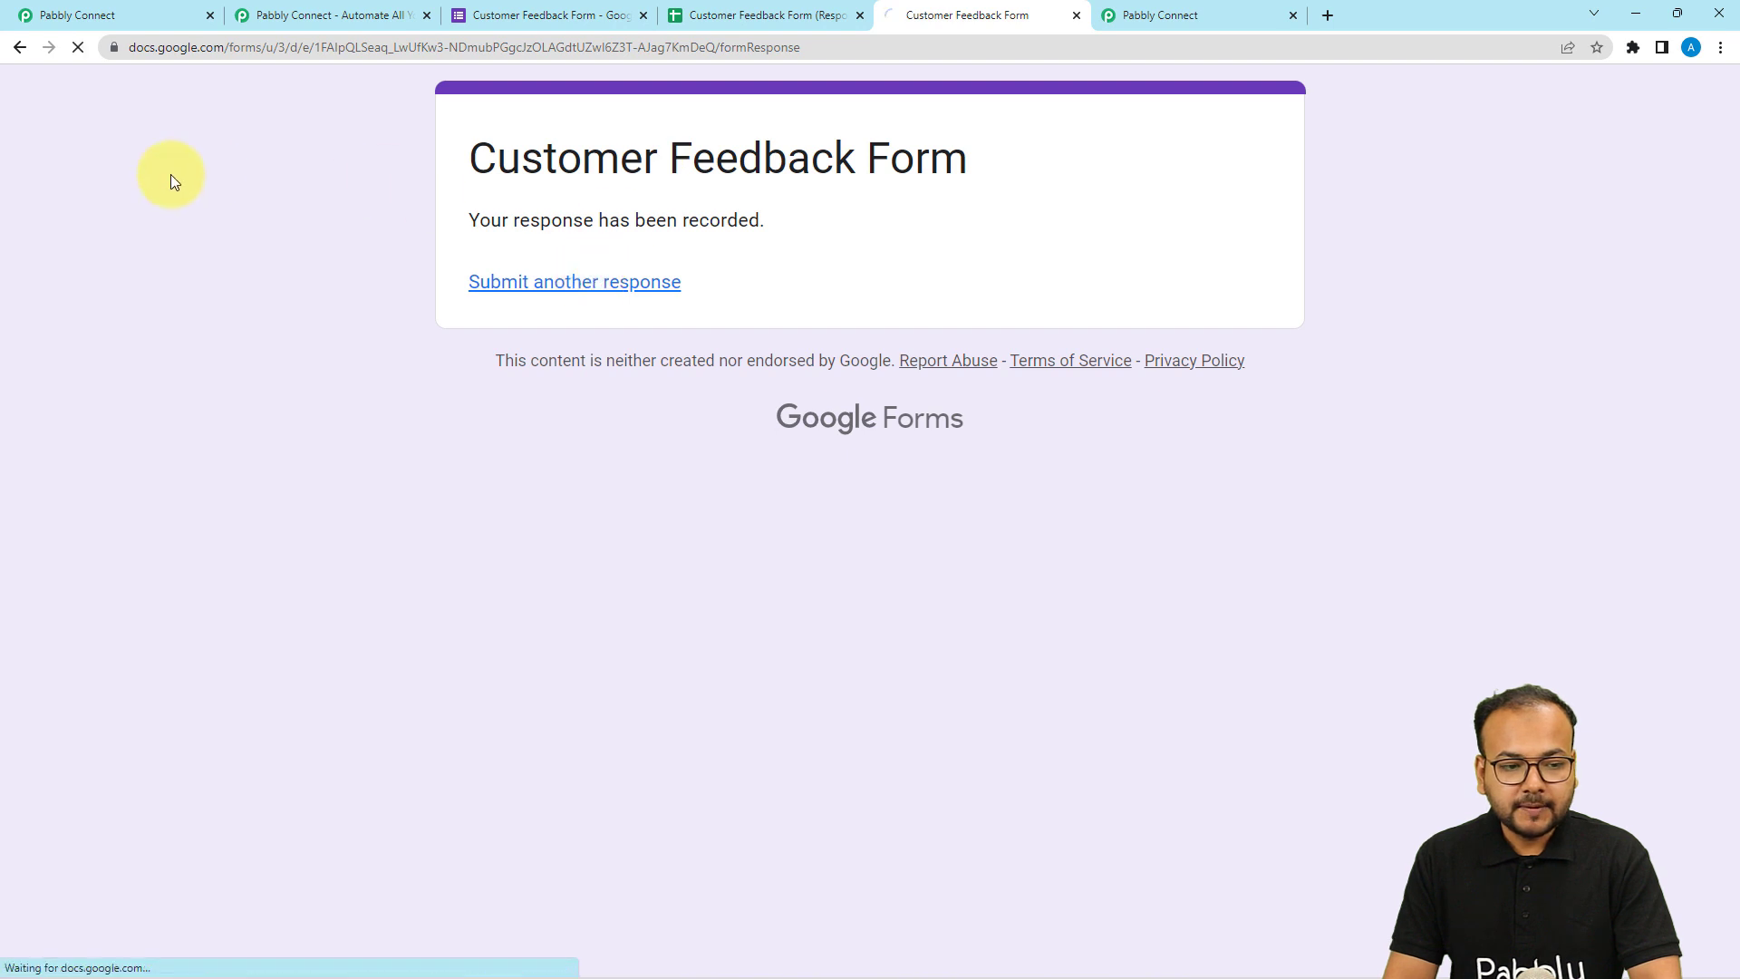
scroll(170, 183, "down", 5)
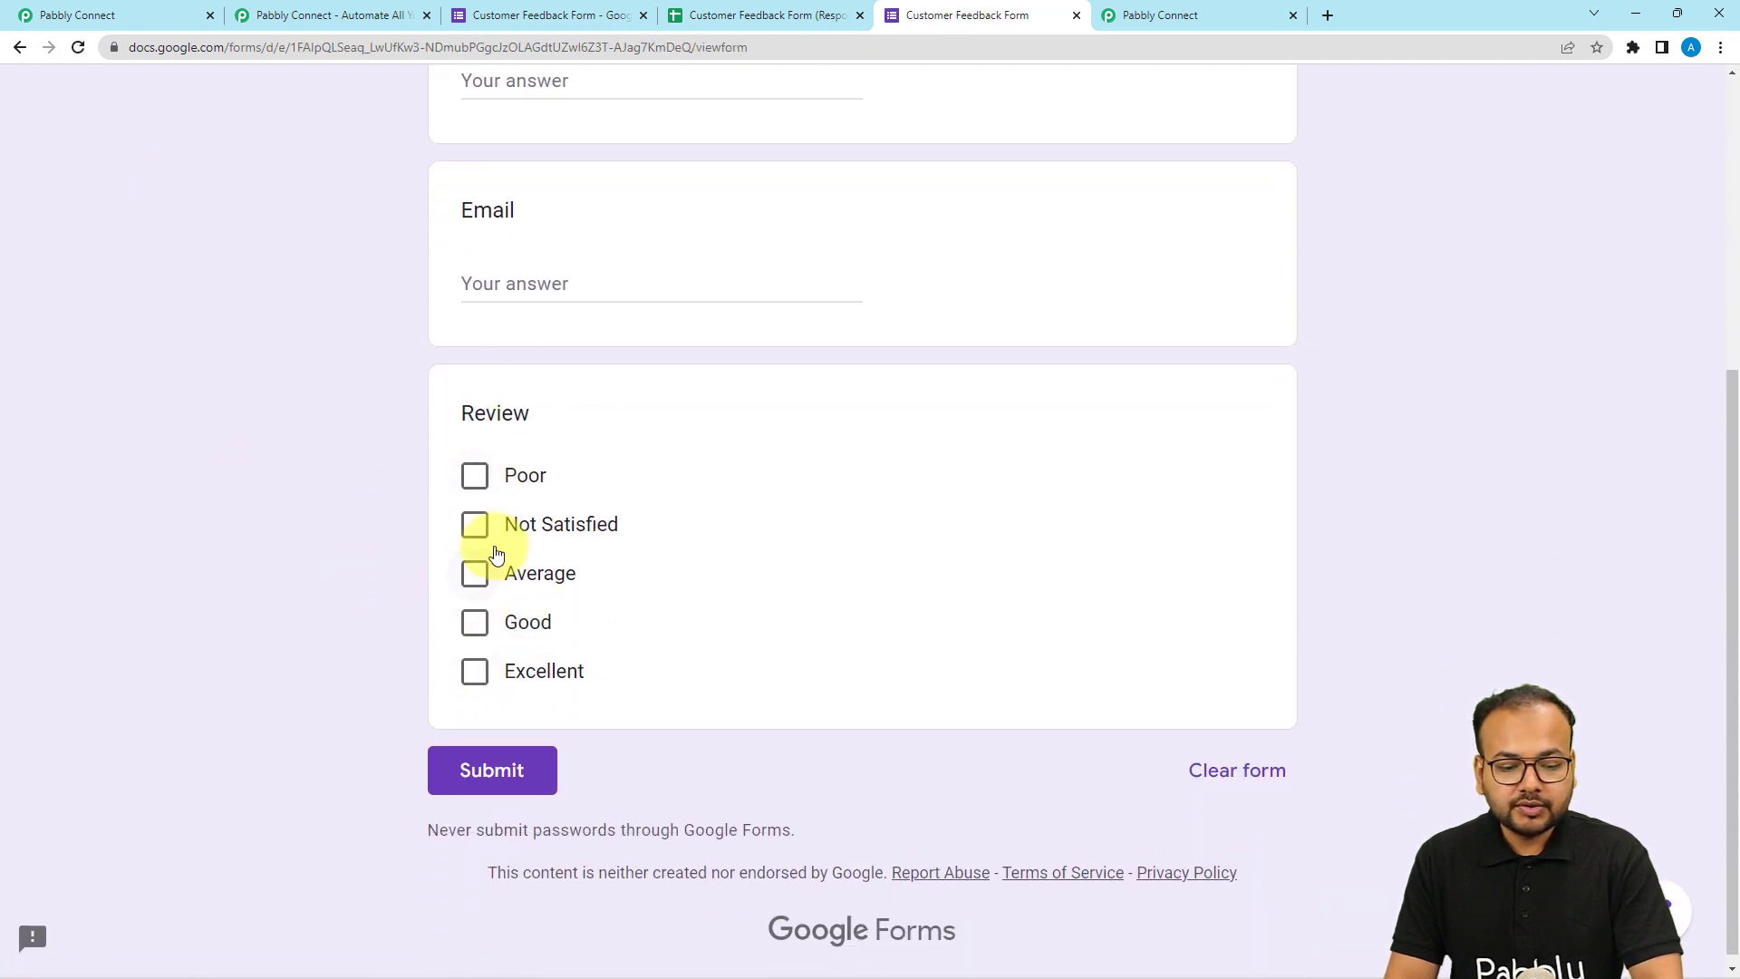
left_click(1205, 18)
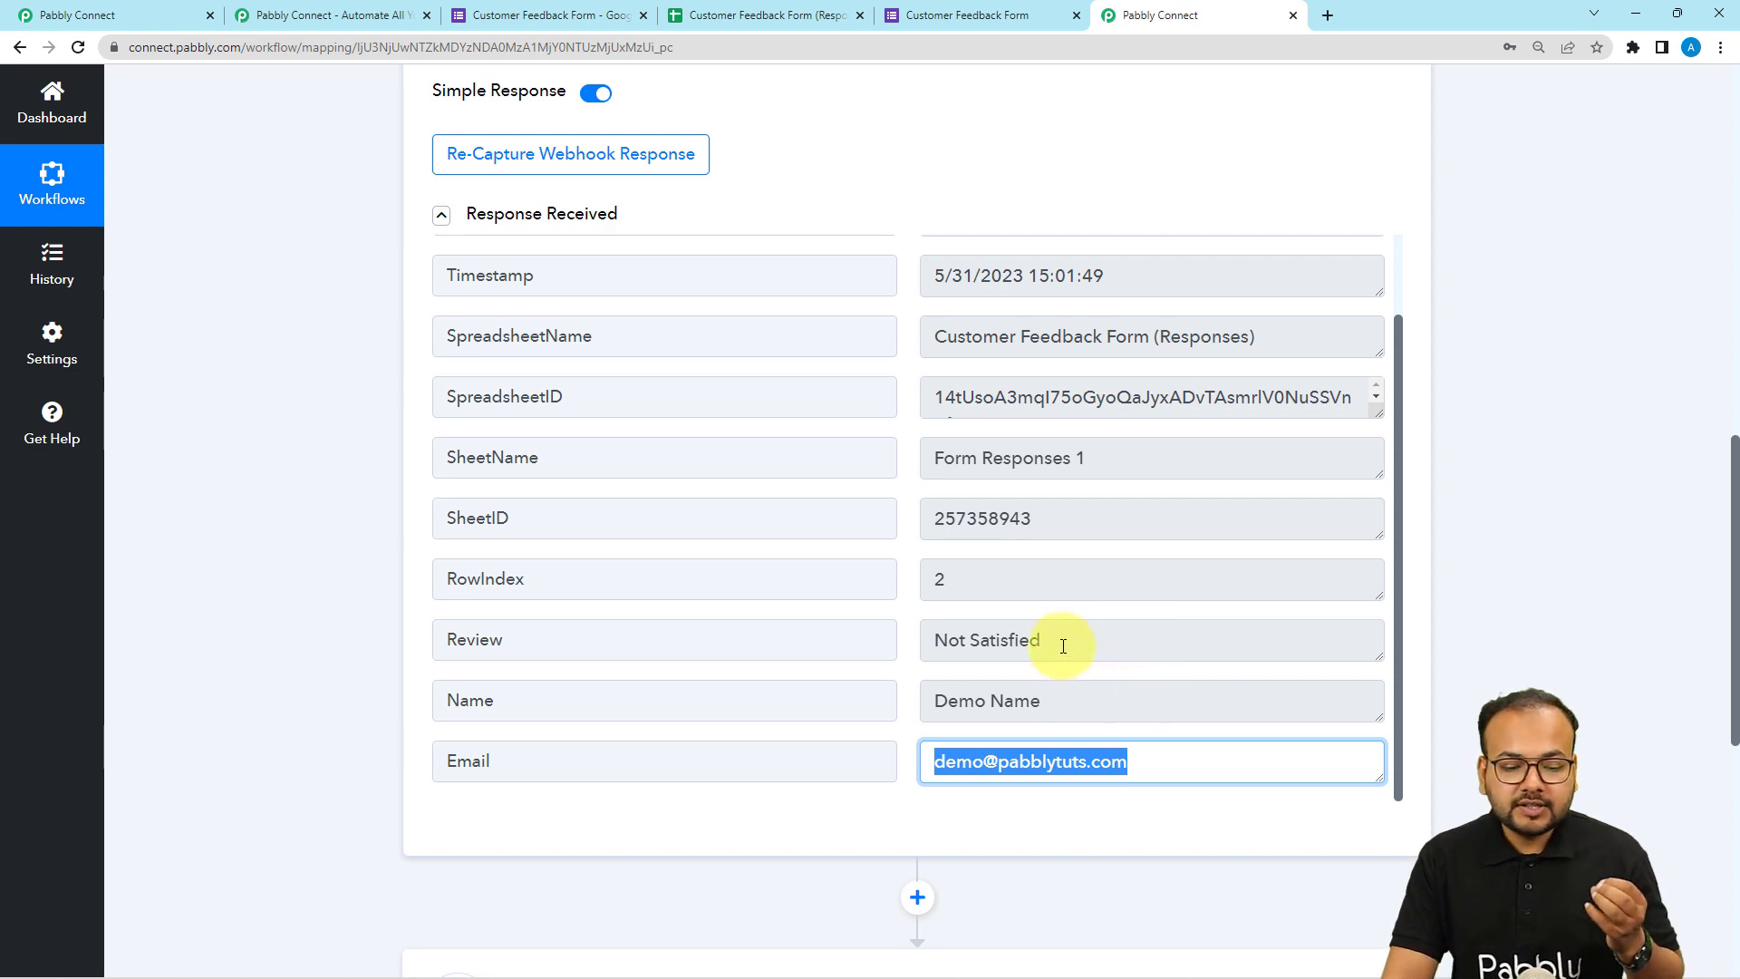
left_click_drag(1063, 645, 893, 653)
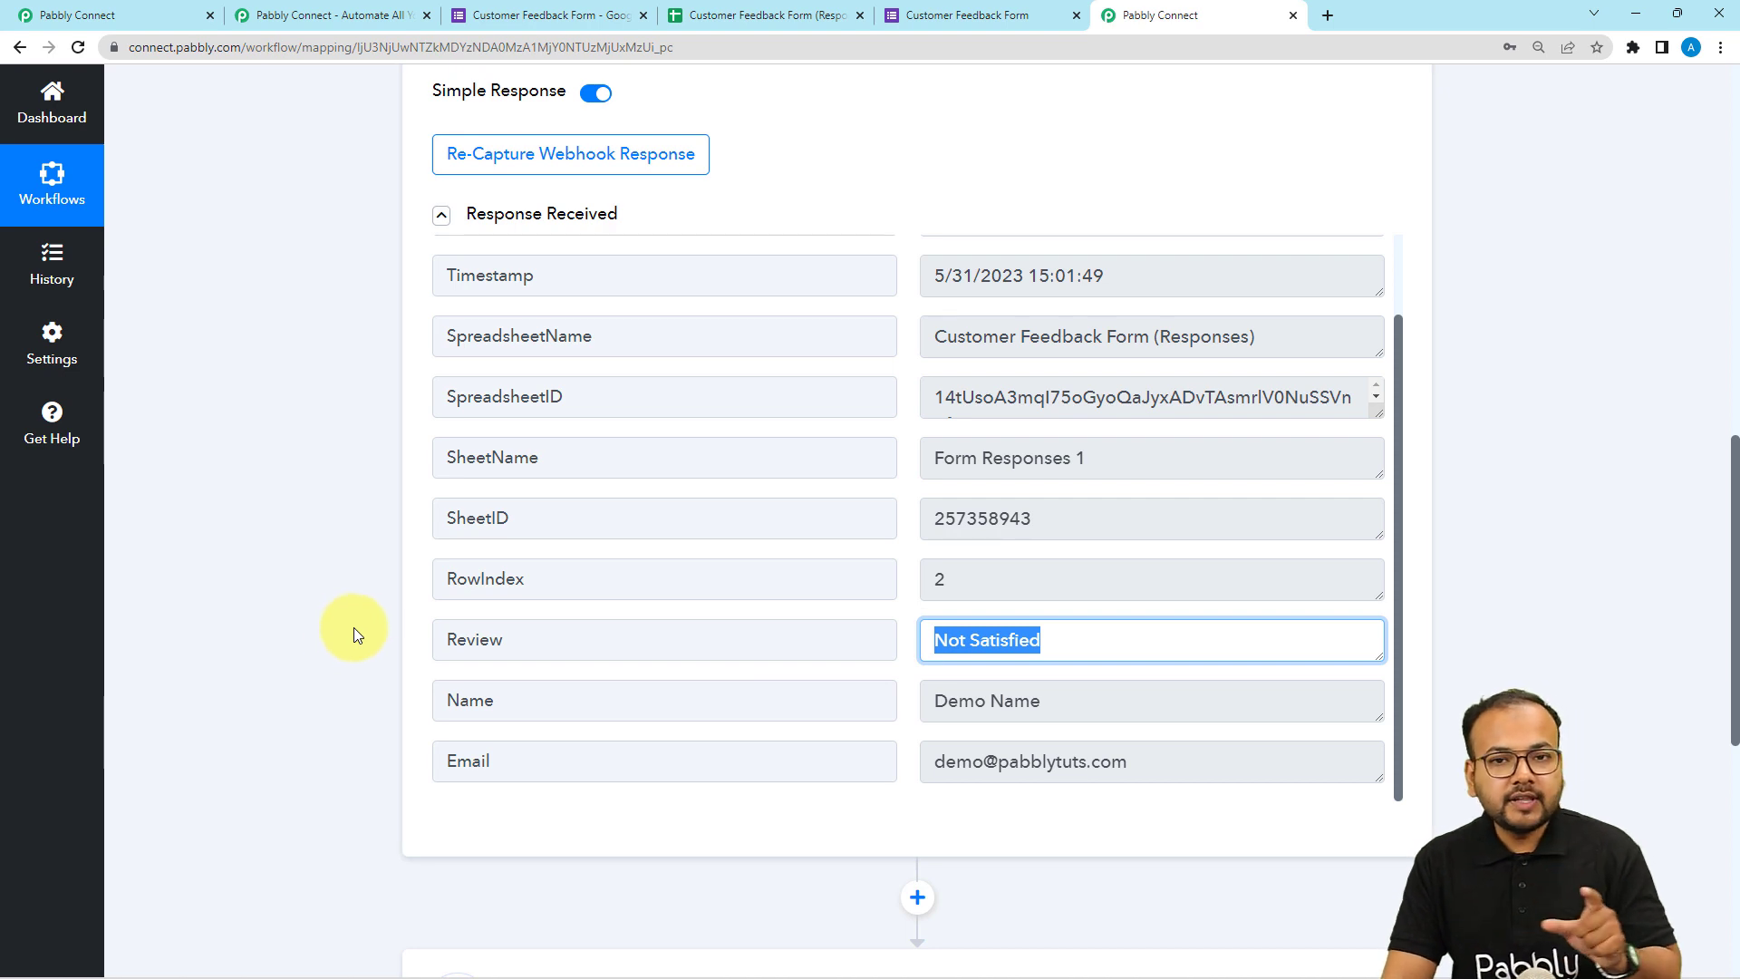
scroll(361, 624, "down", 6)
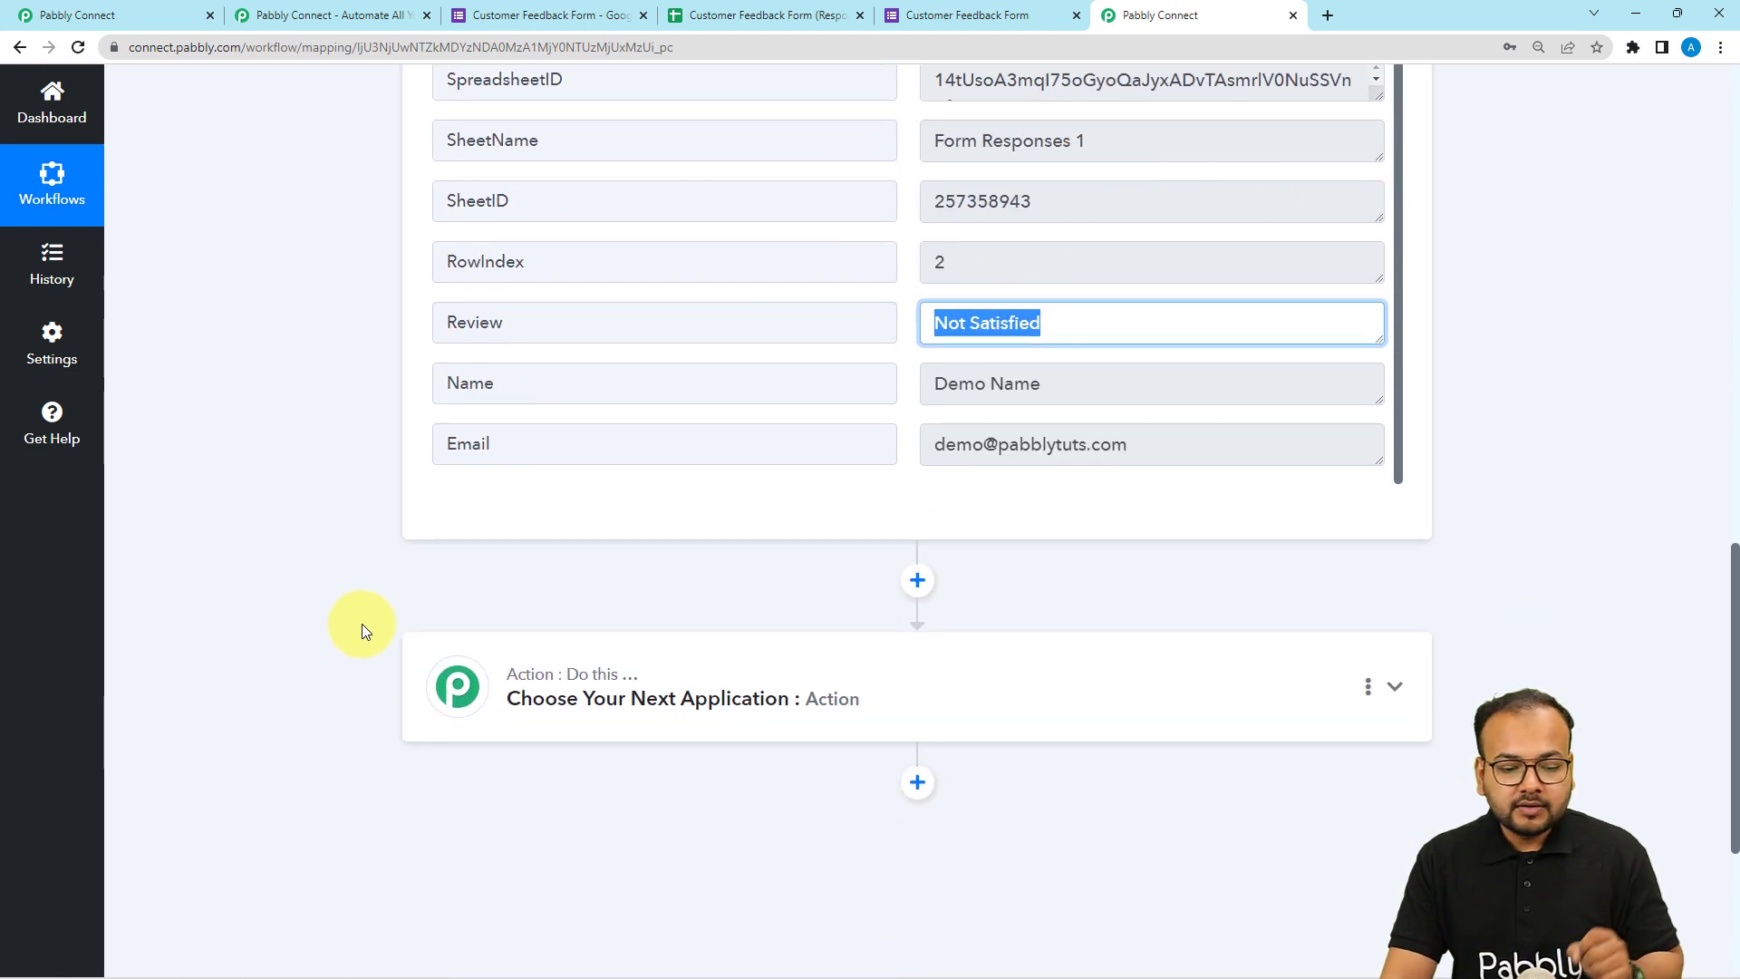
Add a Lookup Table action with the Lookup Table event and connect it.
left_click(806, 471)
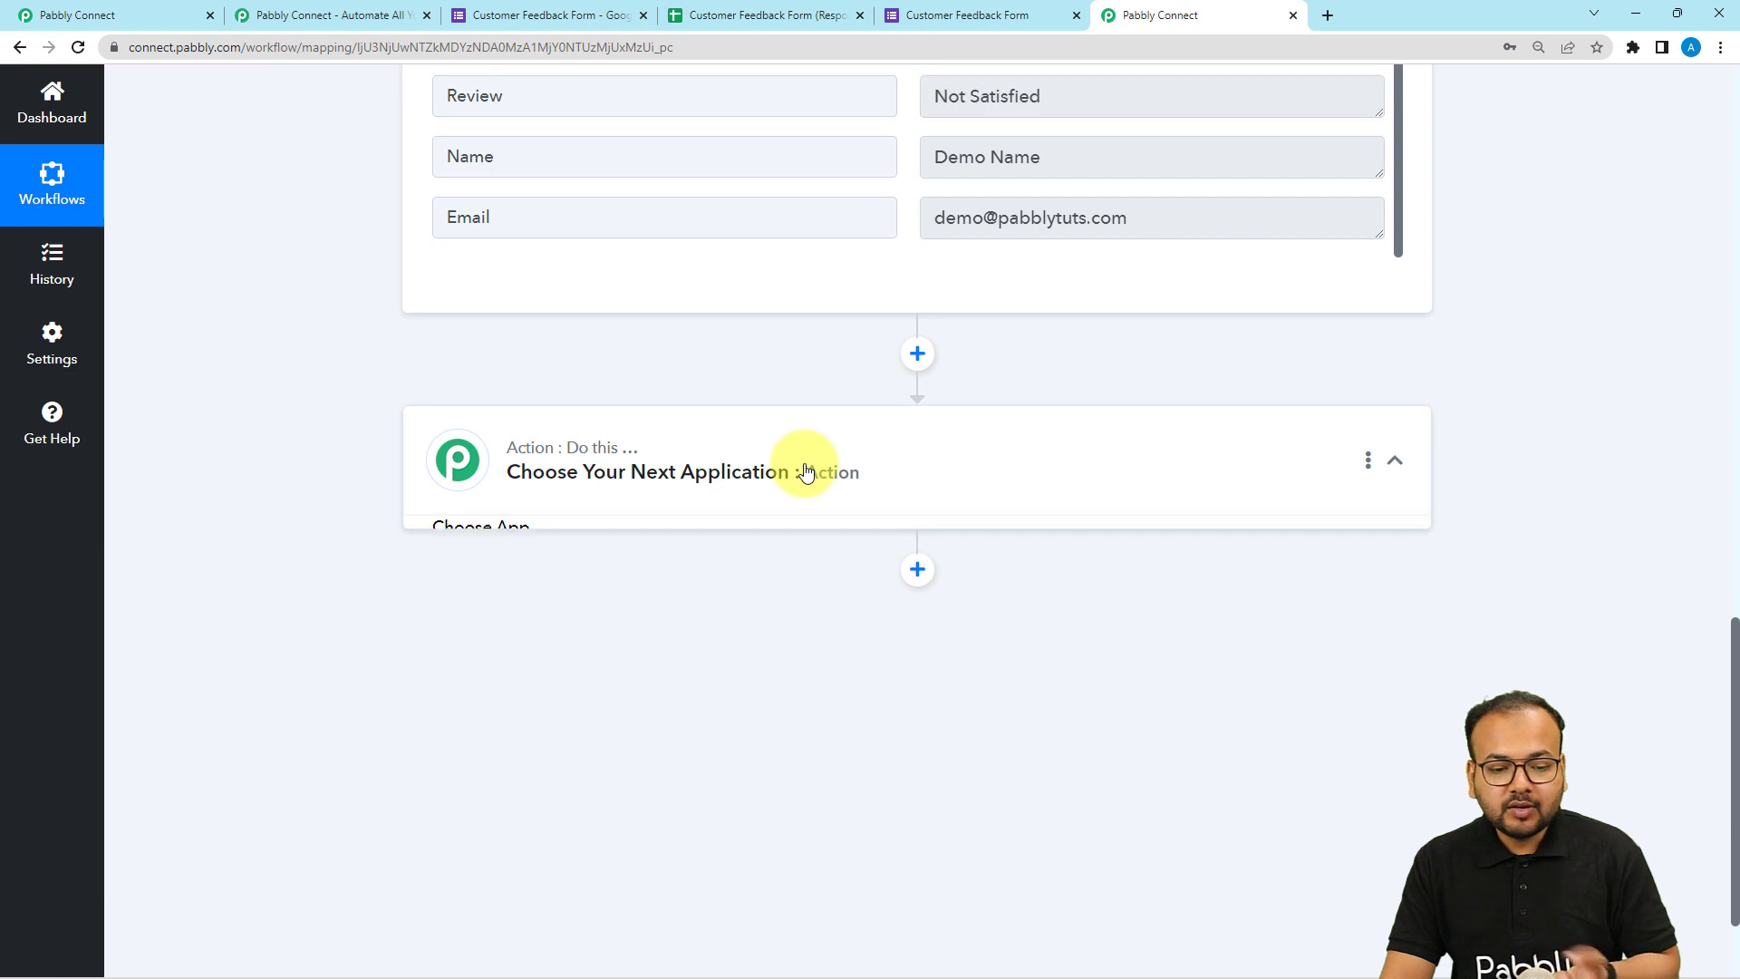
scroll(806, 470, "down", 2)
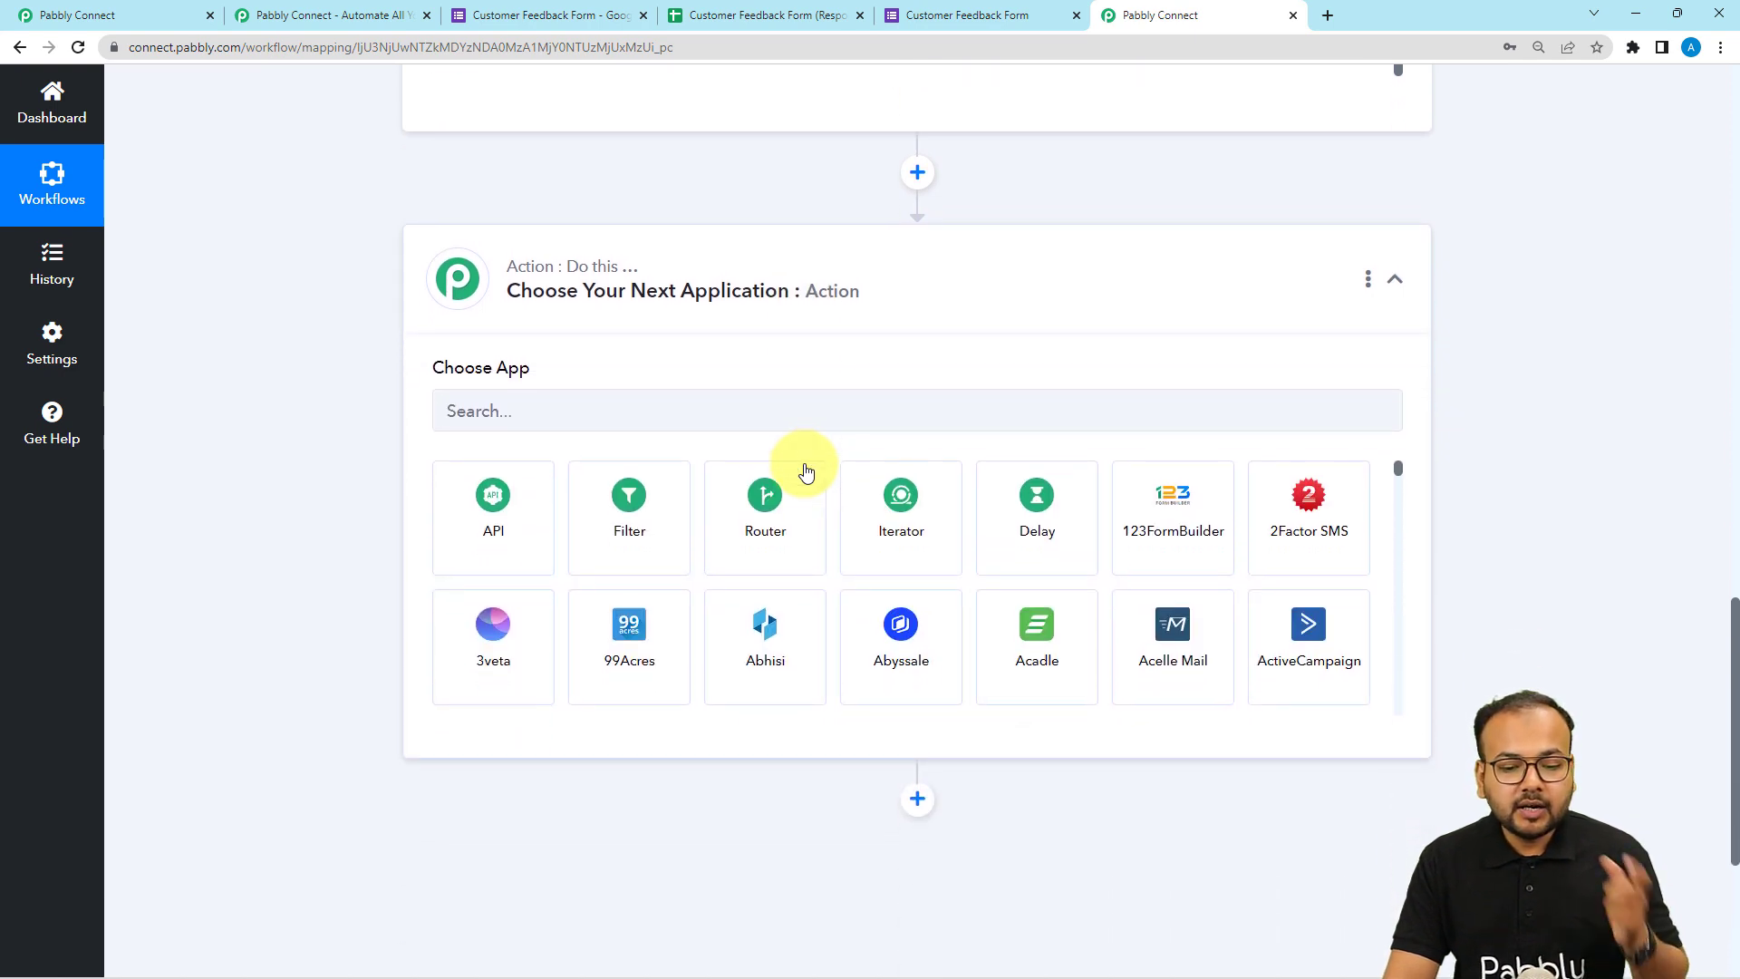
left_click(813, 405)
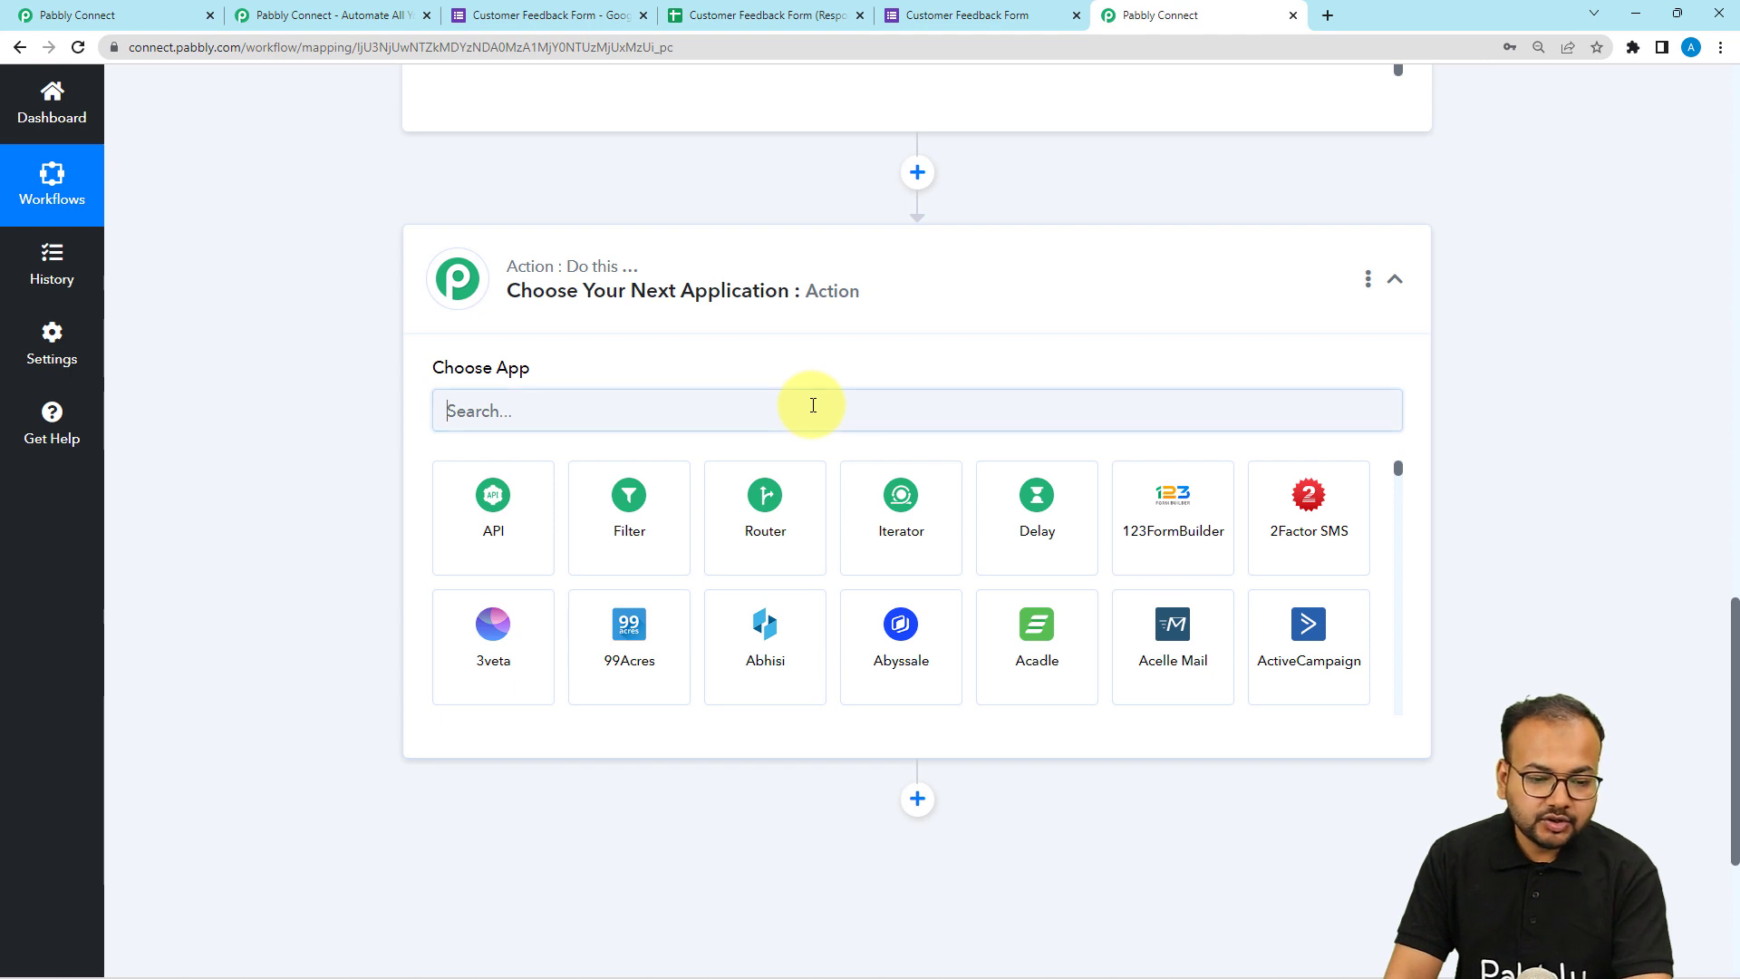
type("loo")
left_click(508, 523)
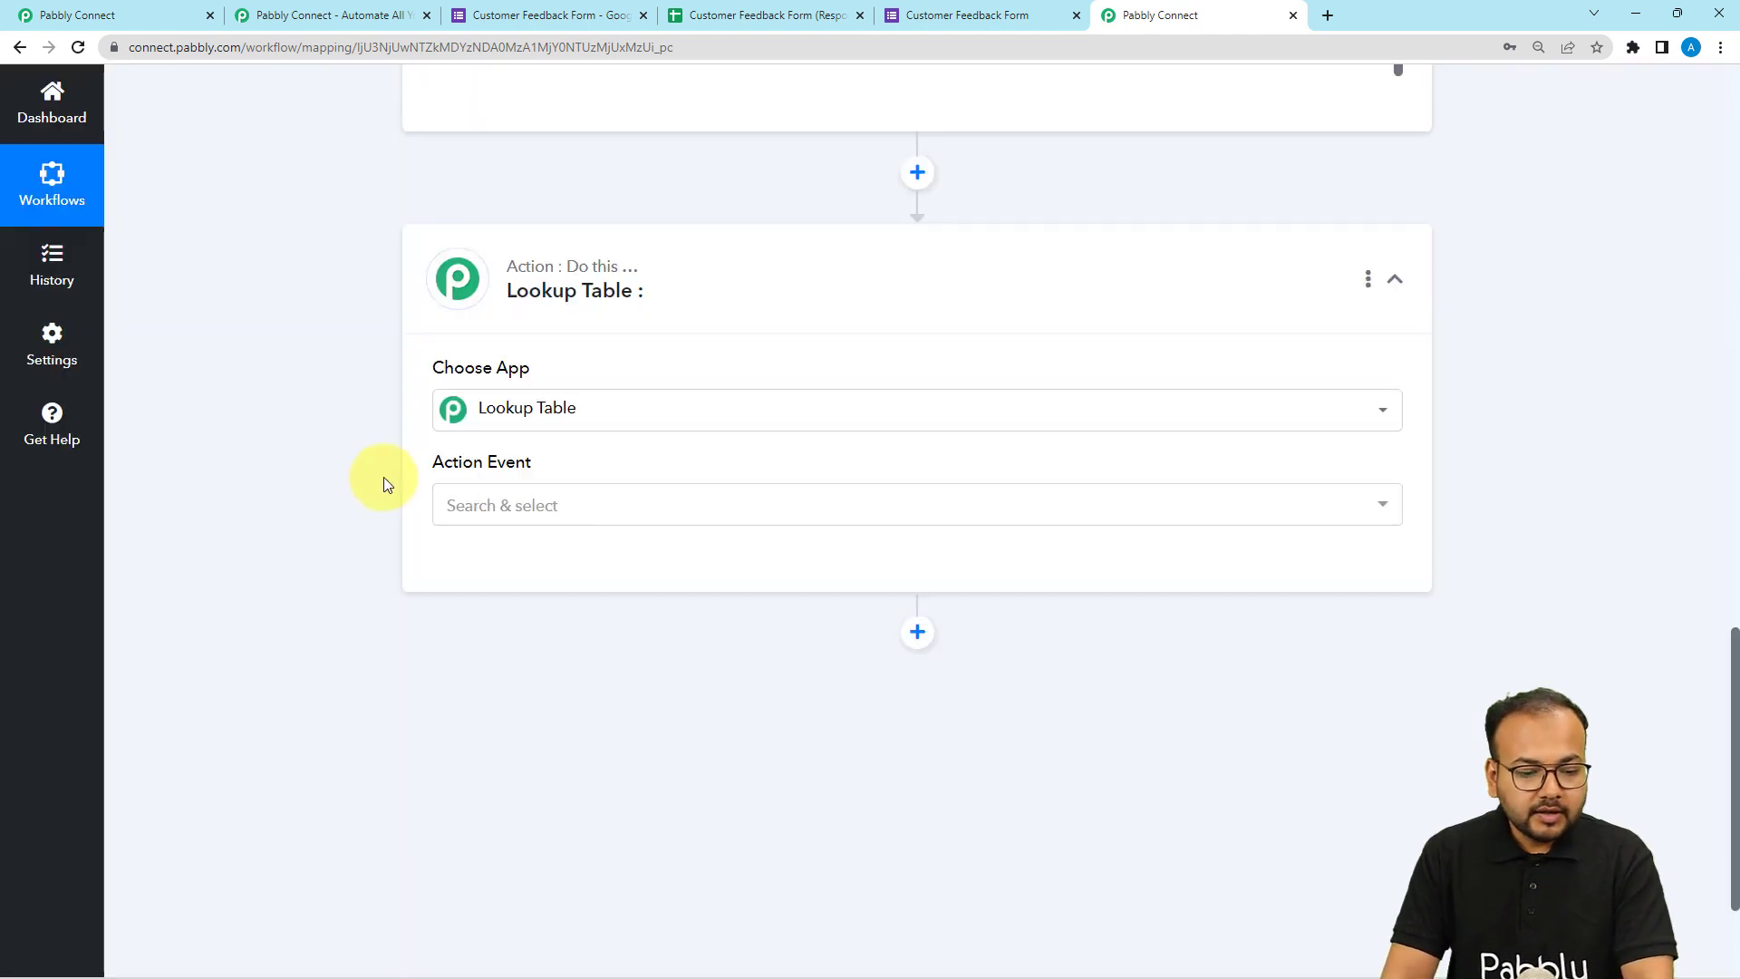
left_click(485, 505)
left_click(493, 606)
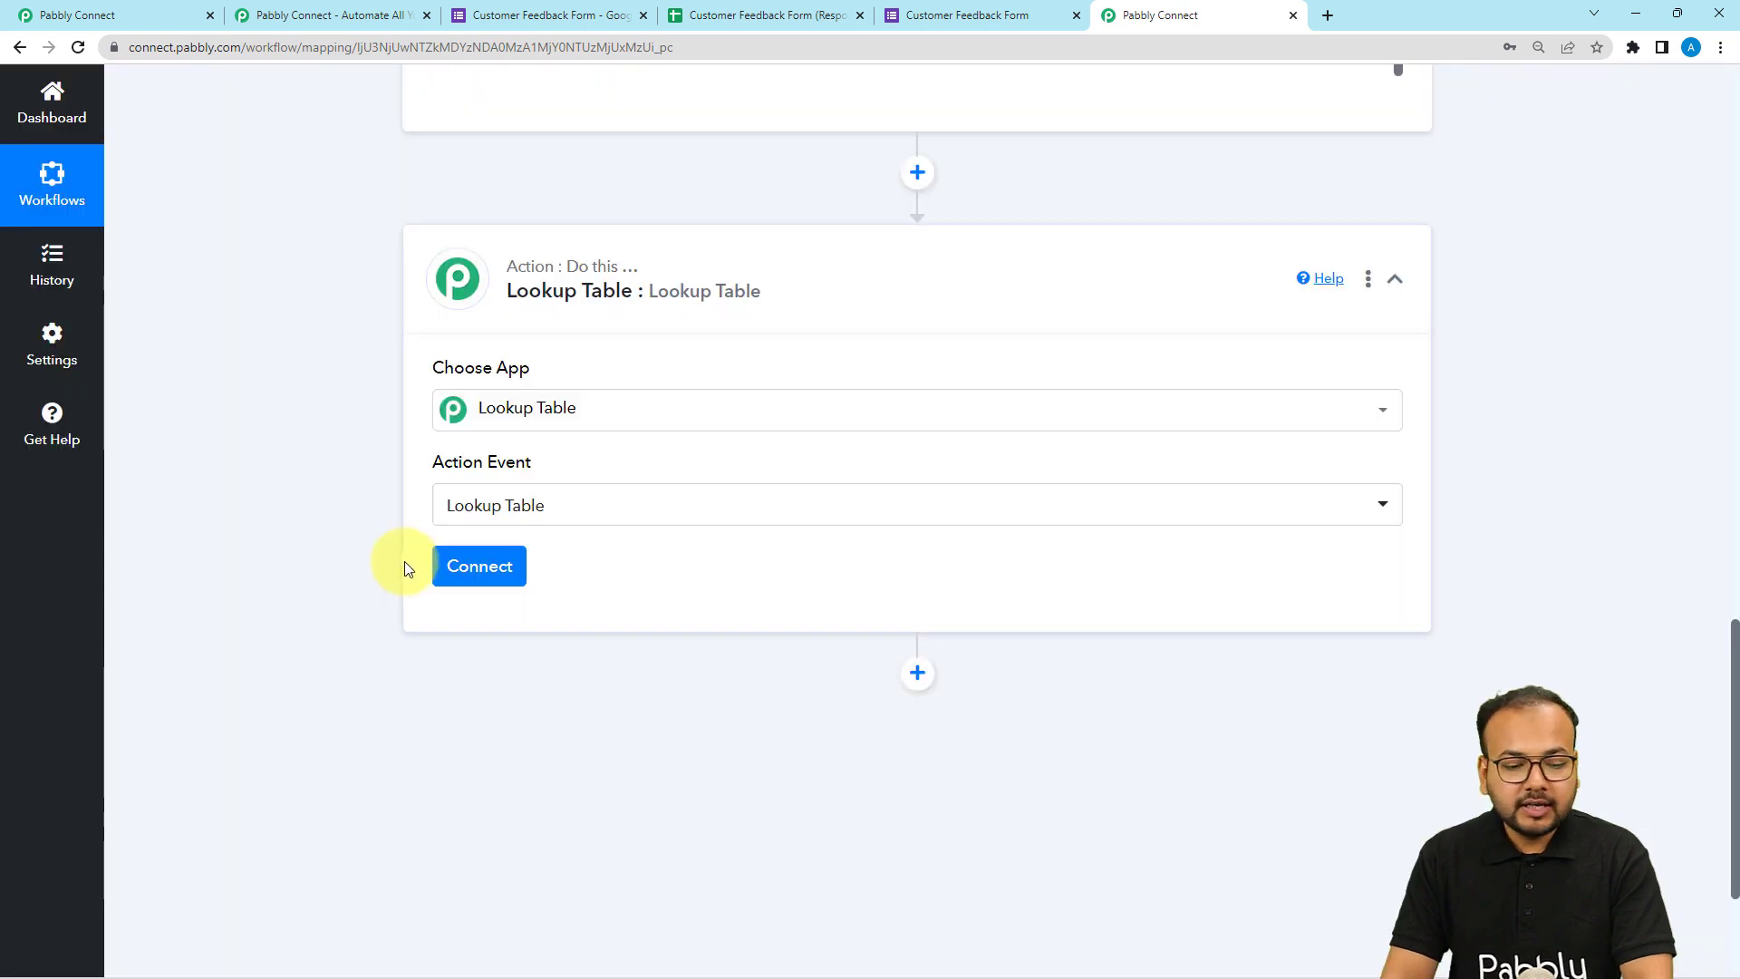
left_click(494, 571)
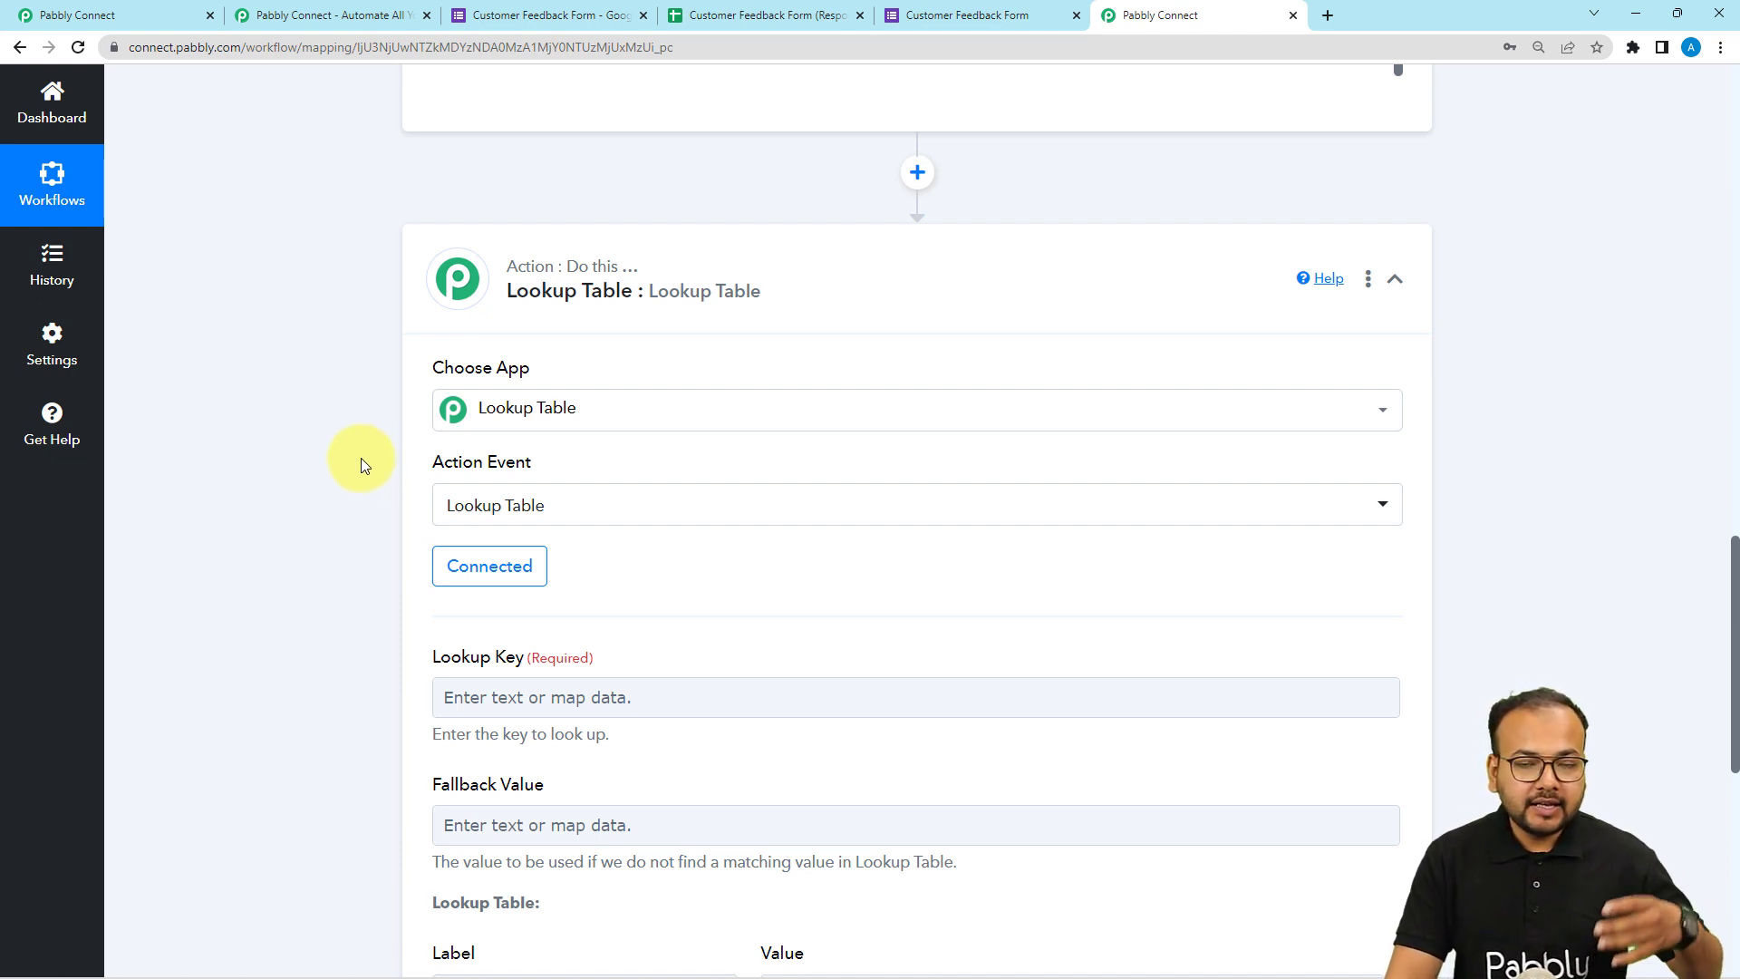
Examine the Lookup Table action's Lookup Key, Fallback Value and Label/Value fields.
scroll(360, 458, "up", 4)
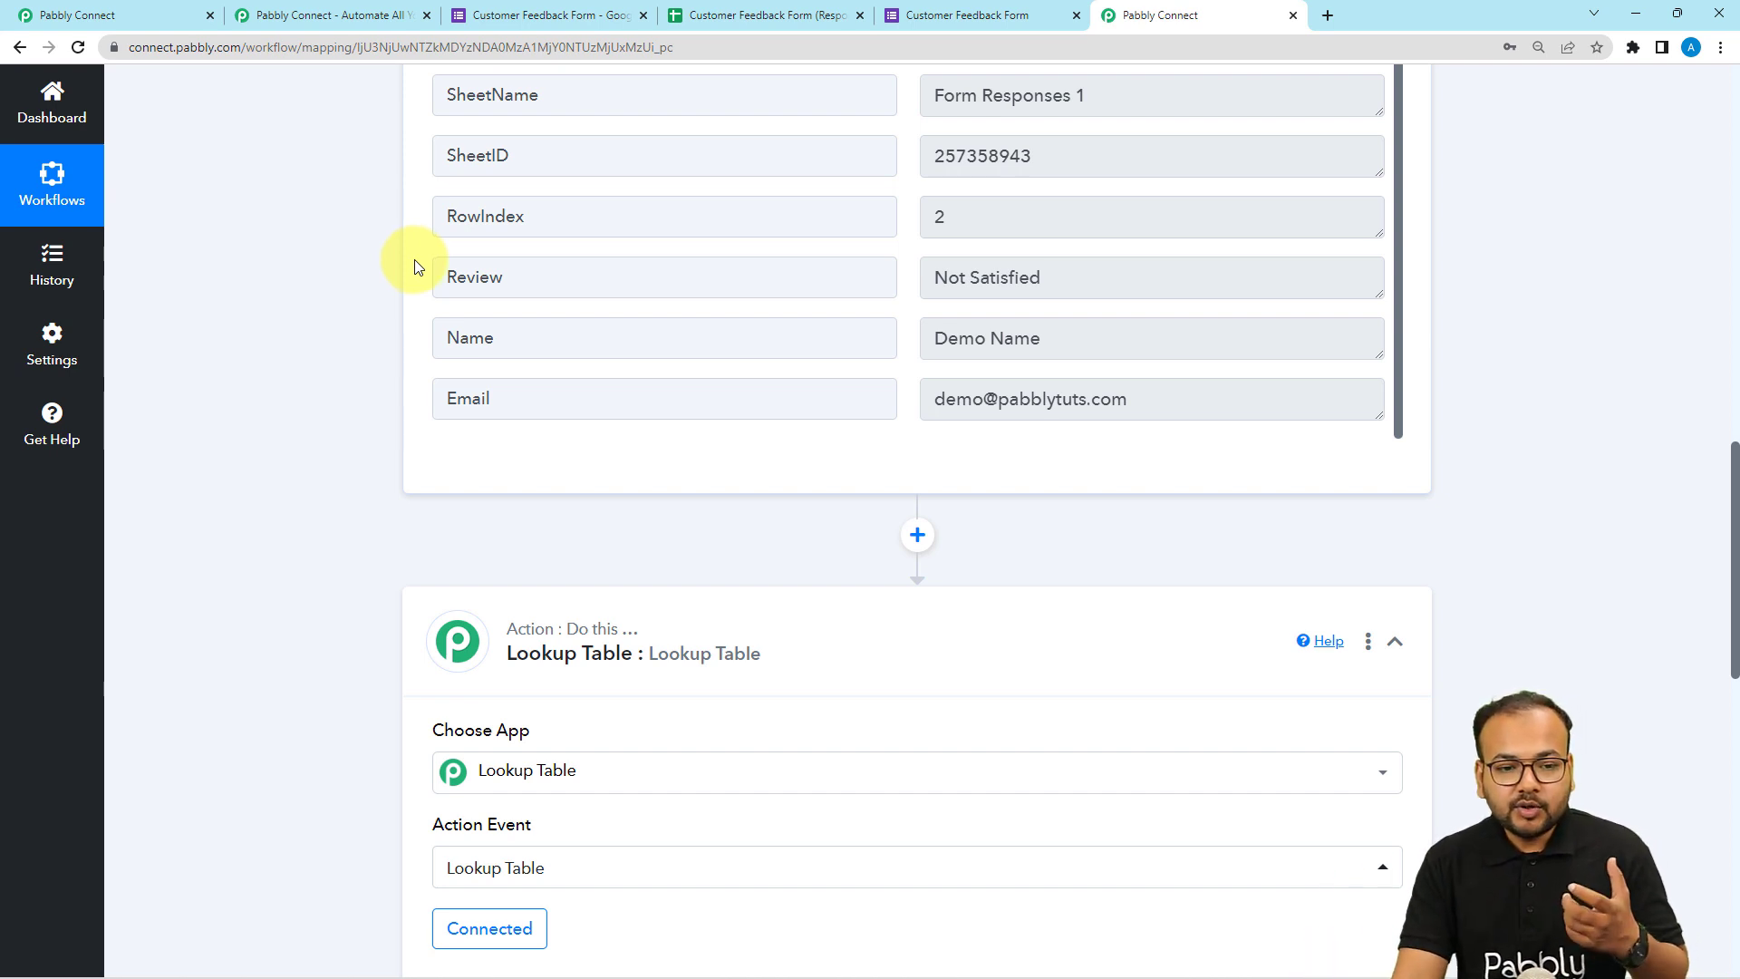
left_click(915, 11)
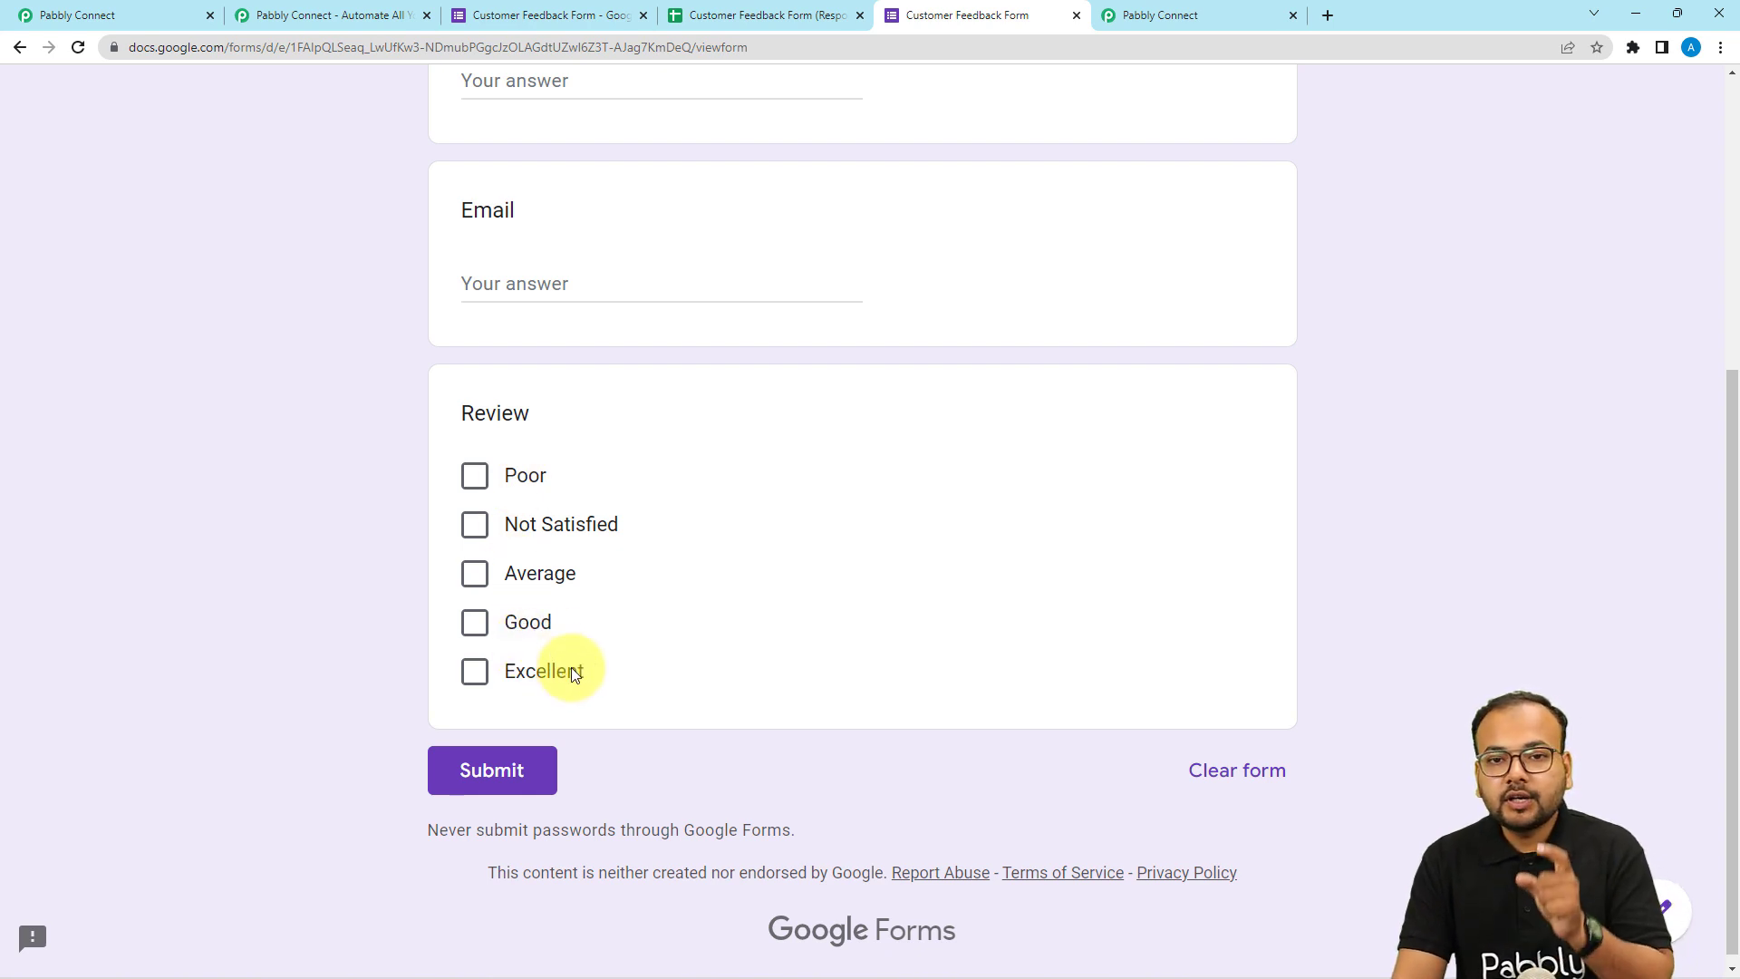
left_click(1138, 15)
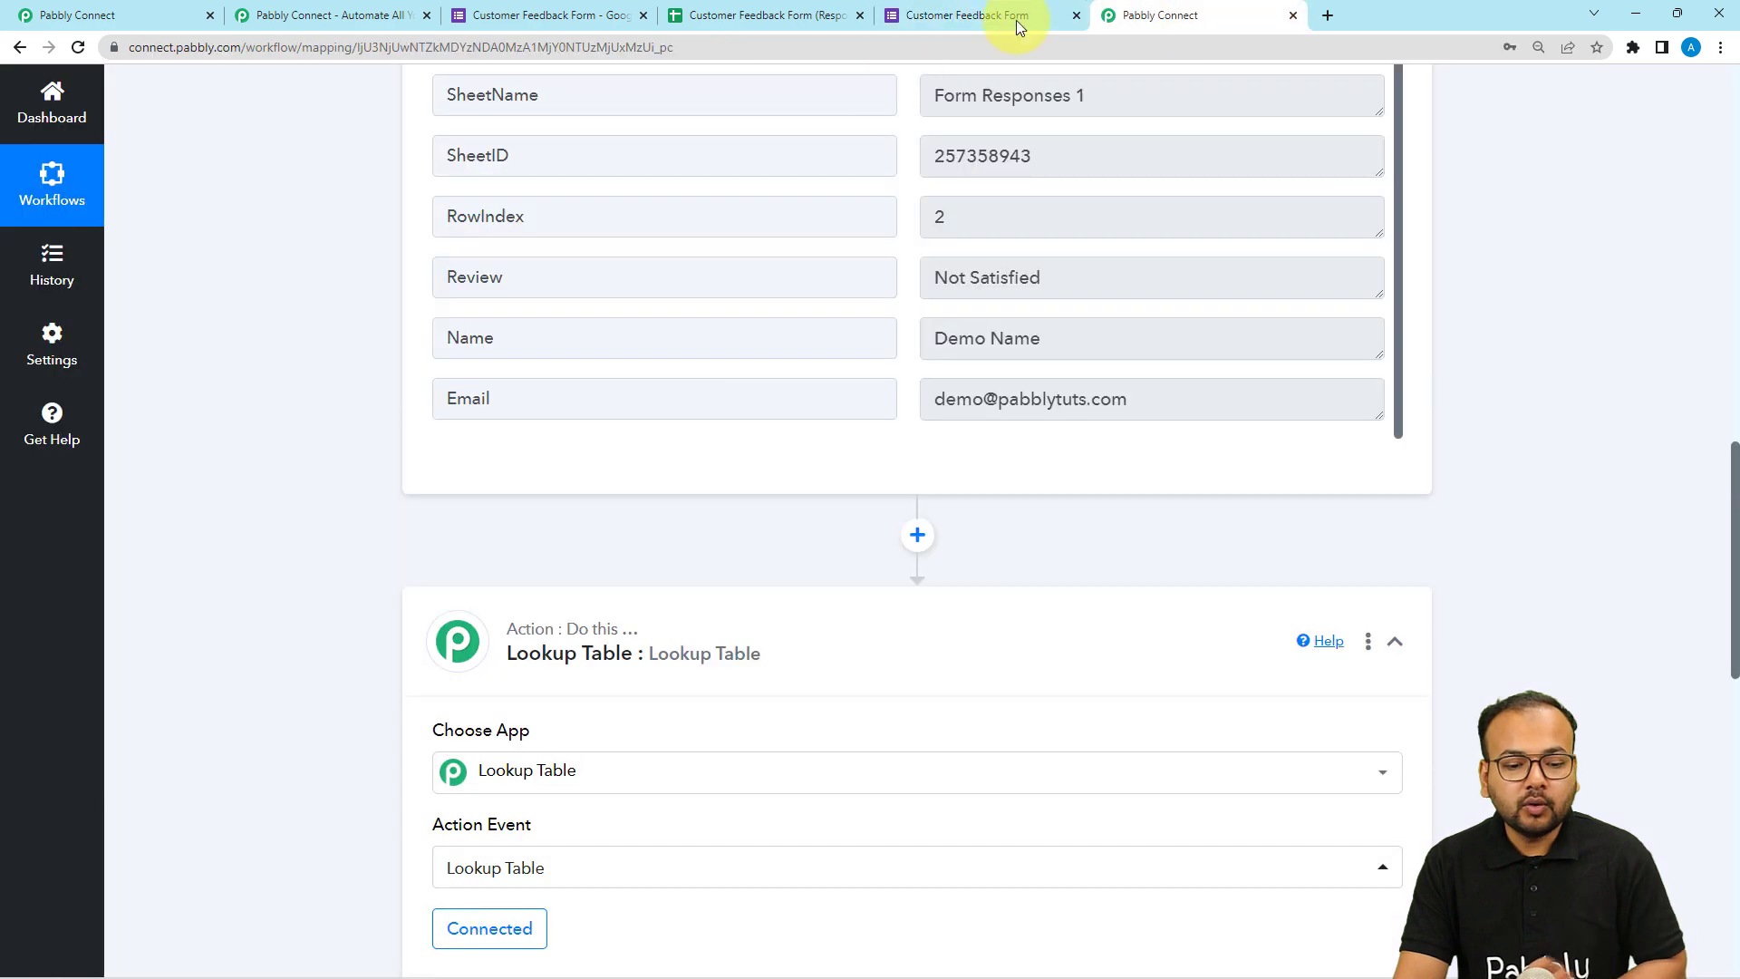
scroll(360, 550, "down", 8)
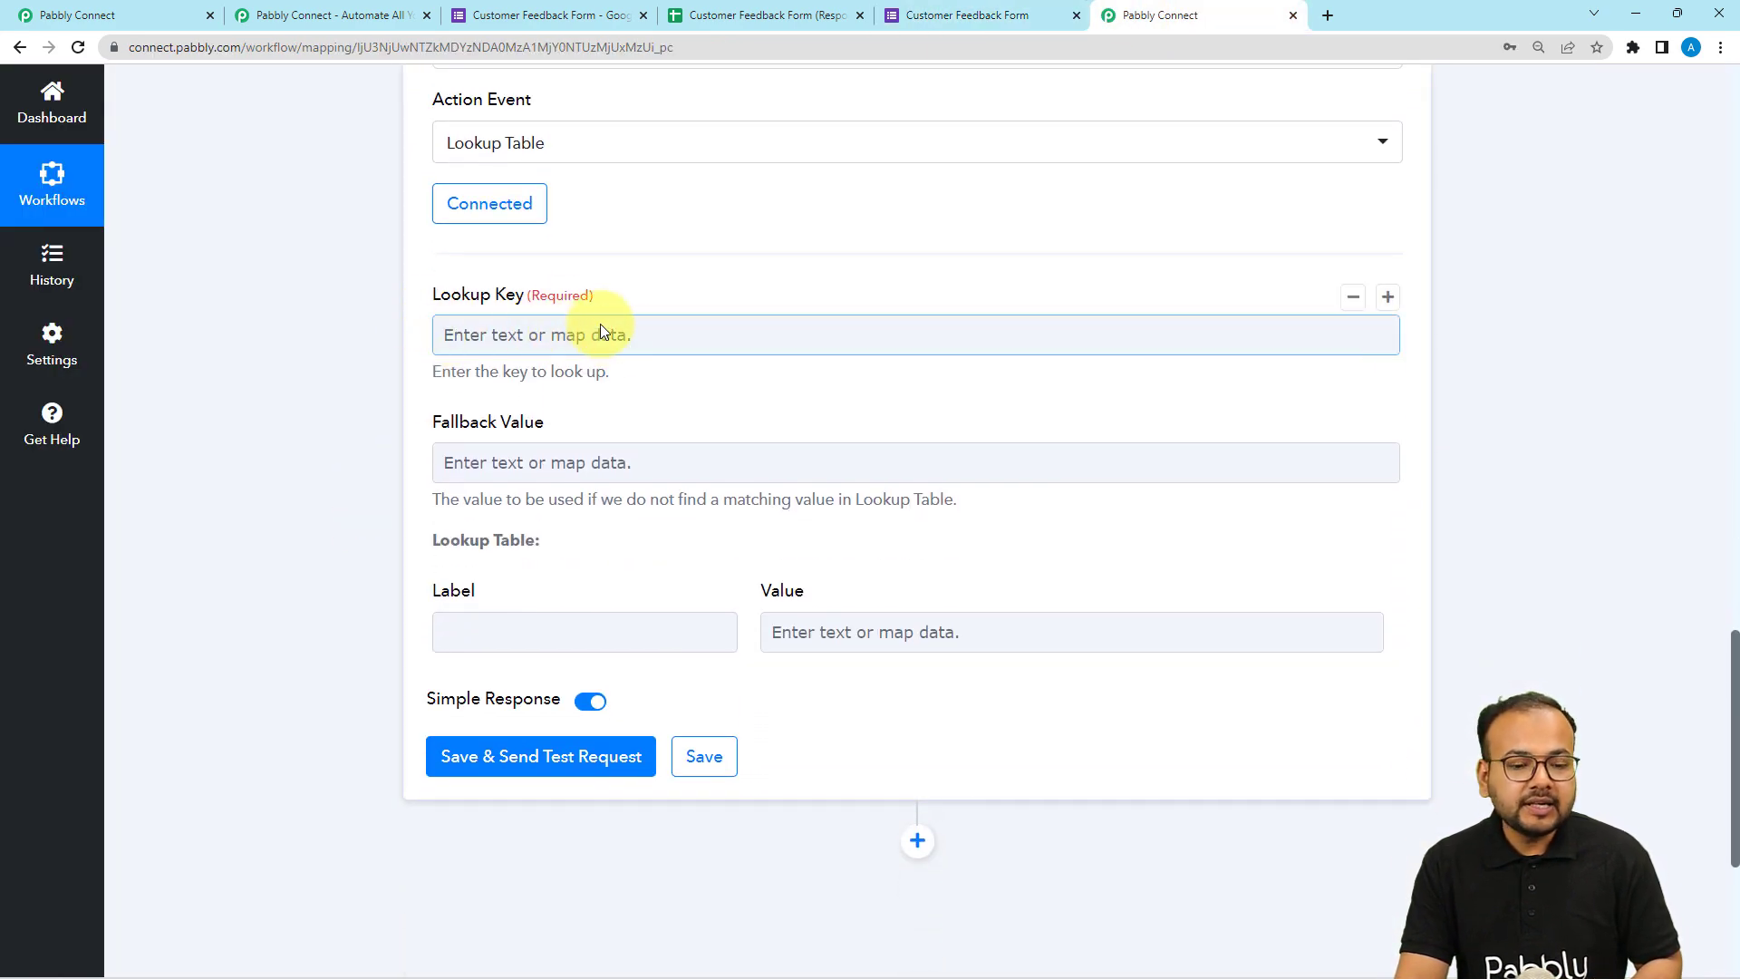
scroll(443, 350, "down", 1)
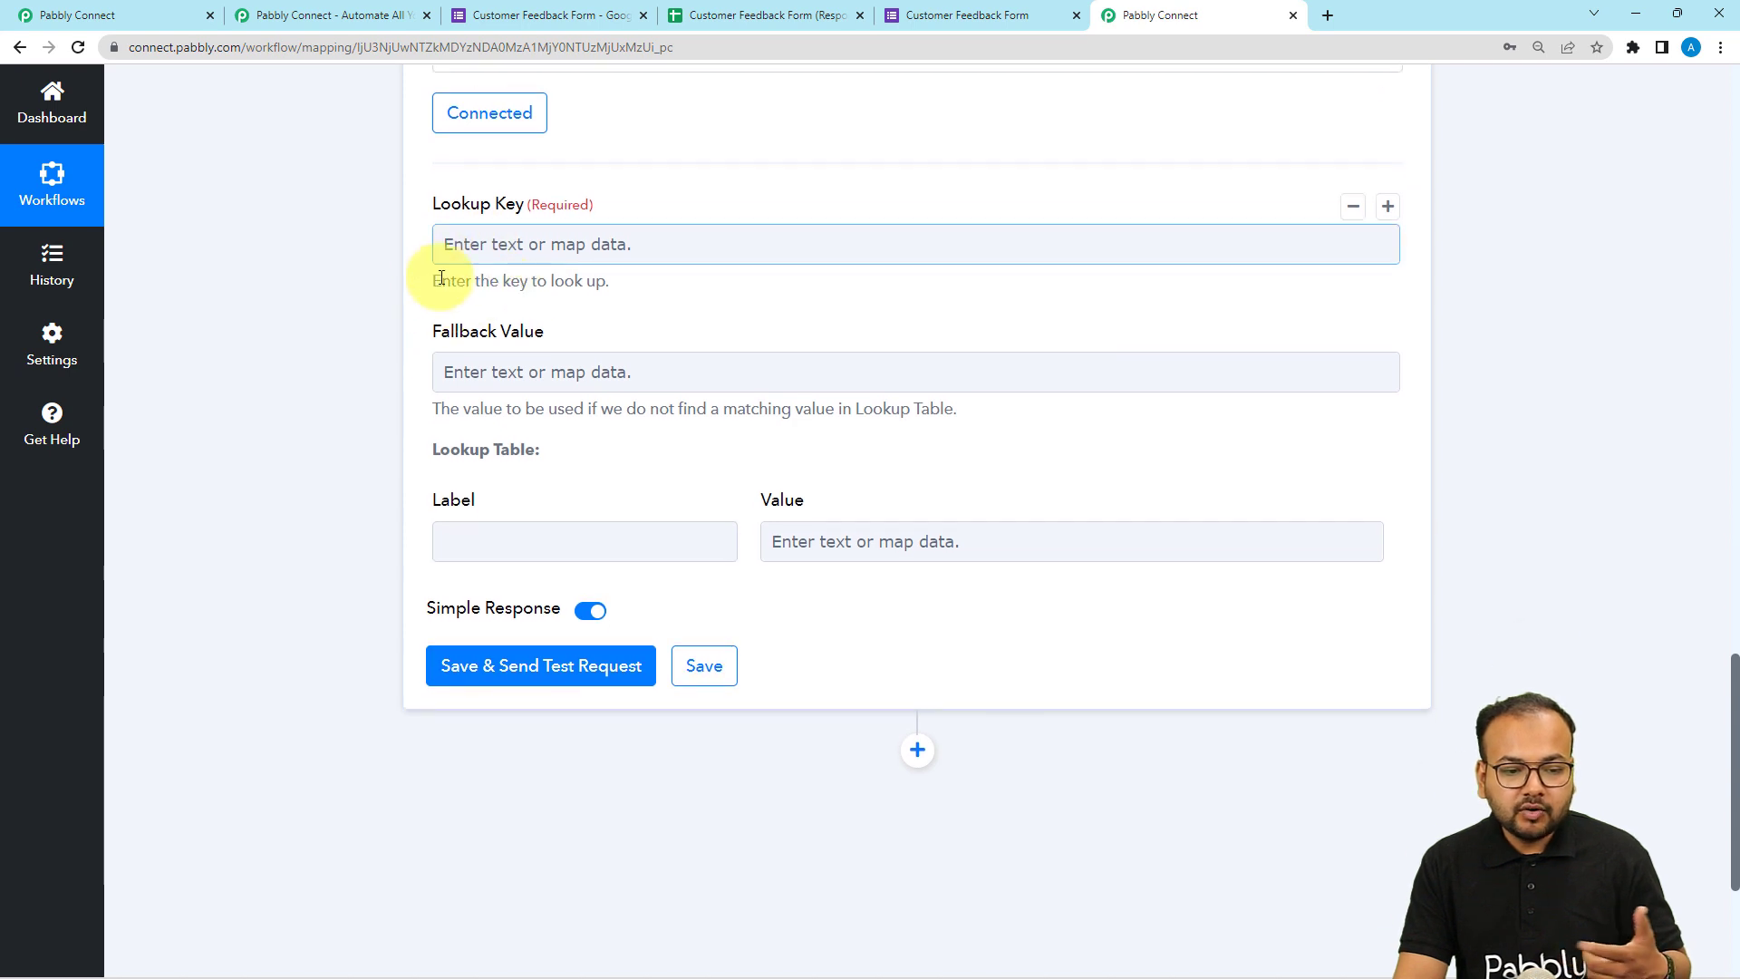
left_click(458, 235)
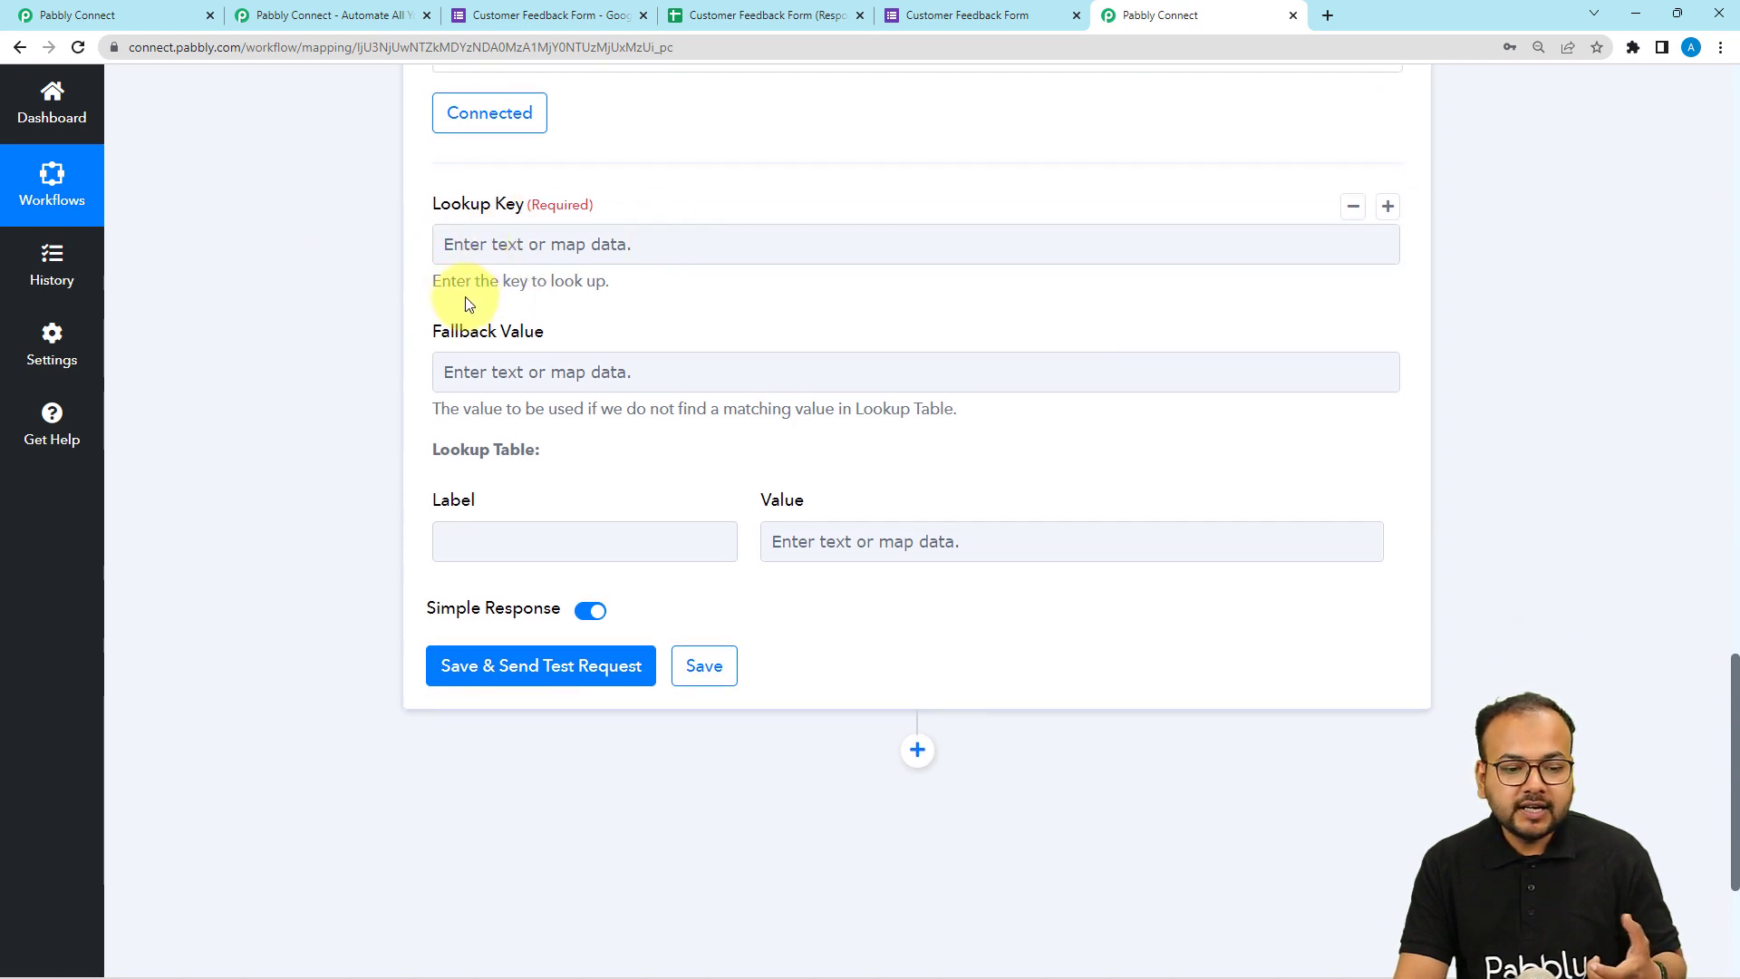
scroll(371, 345, "down", 2)
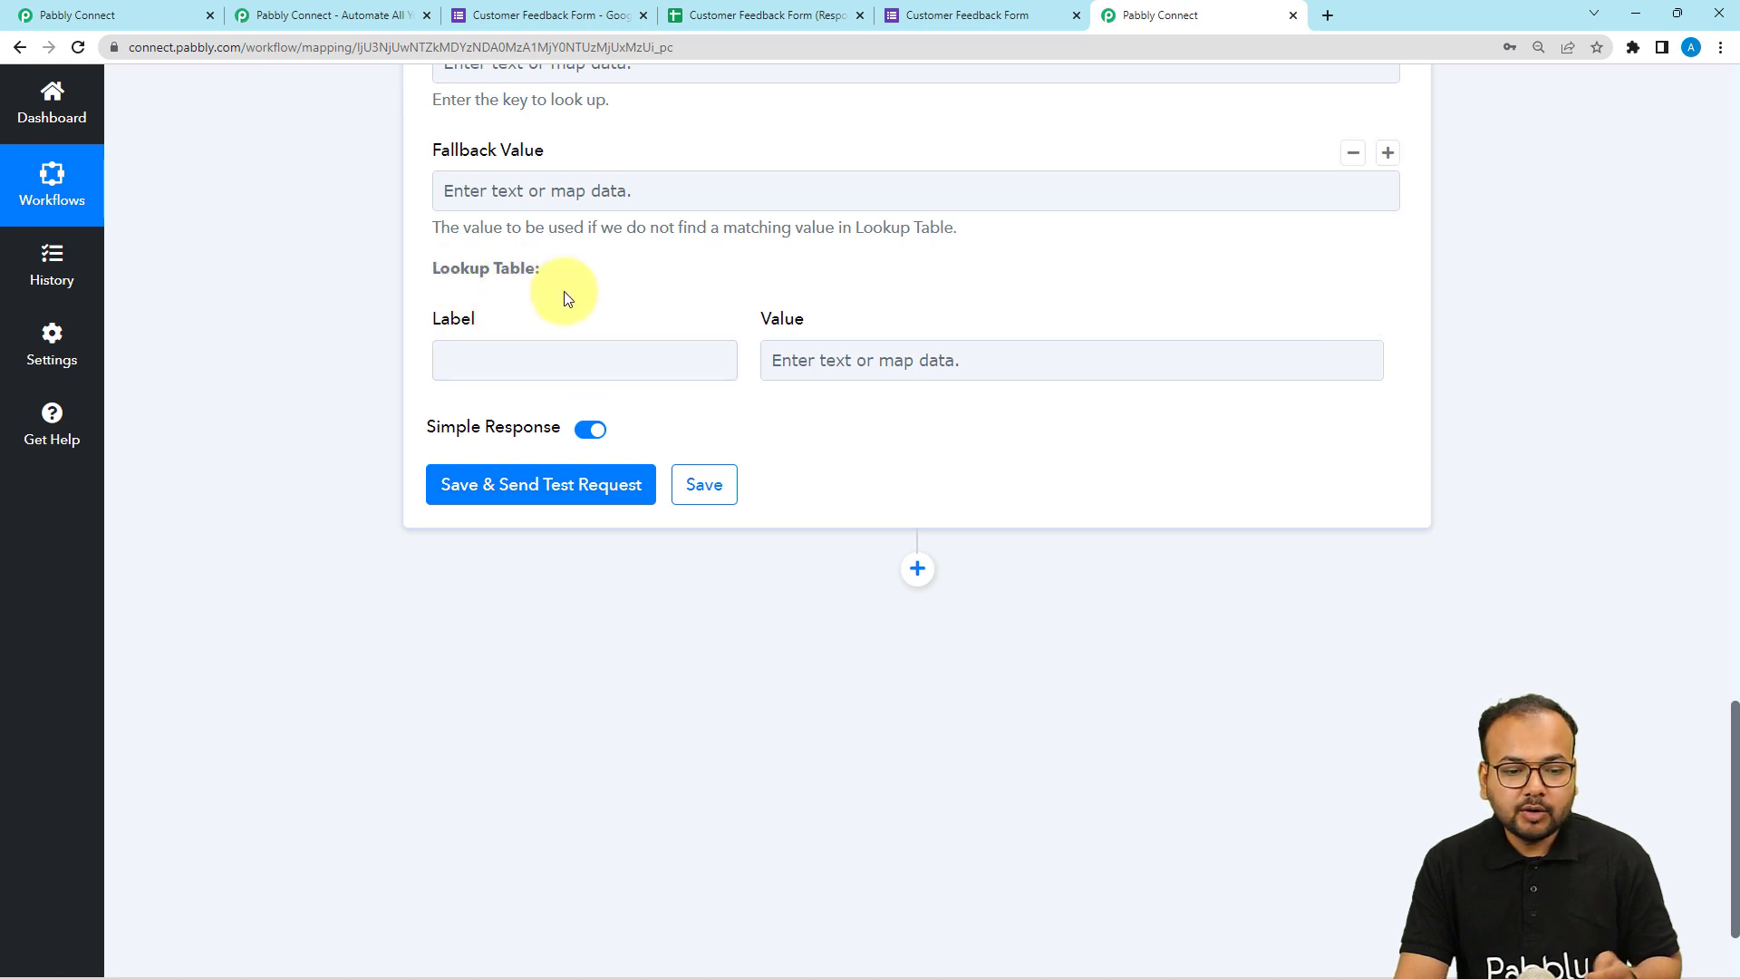
left_click(598, 362)
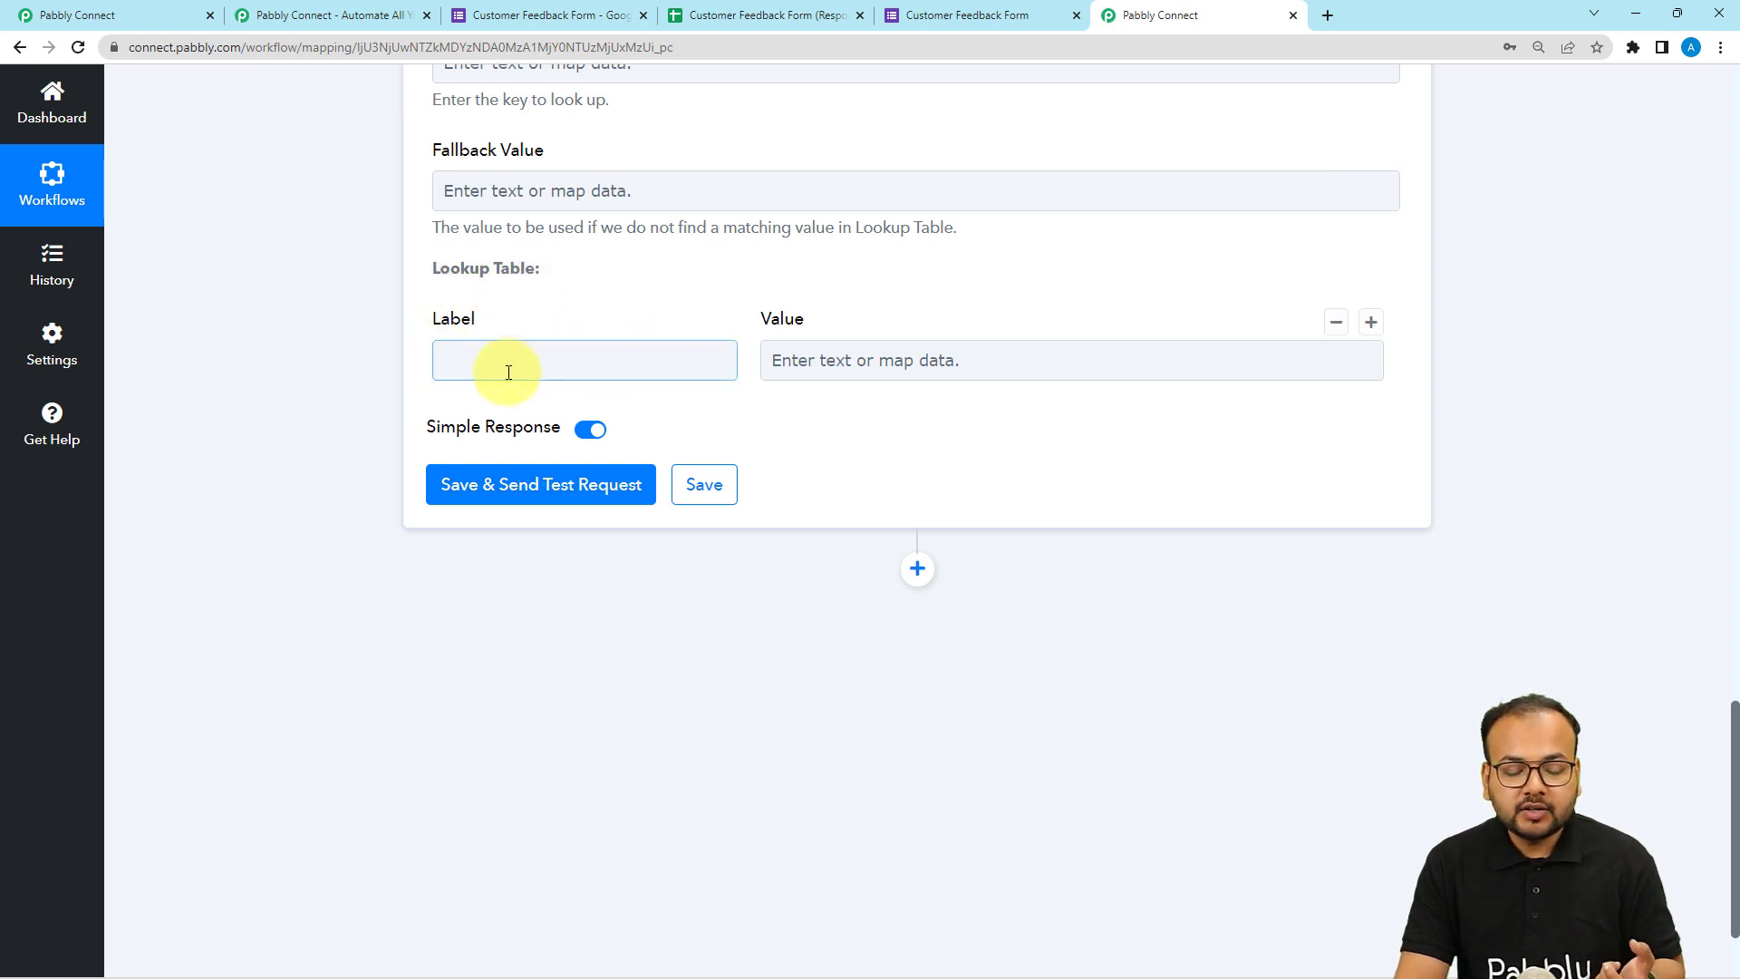
left_click(772, 370)
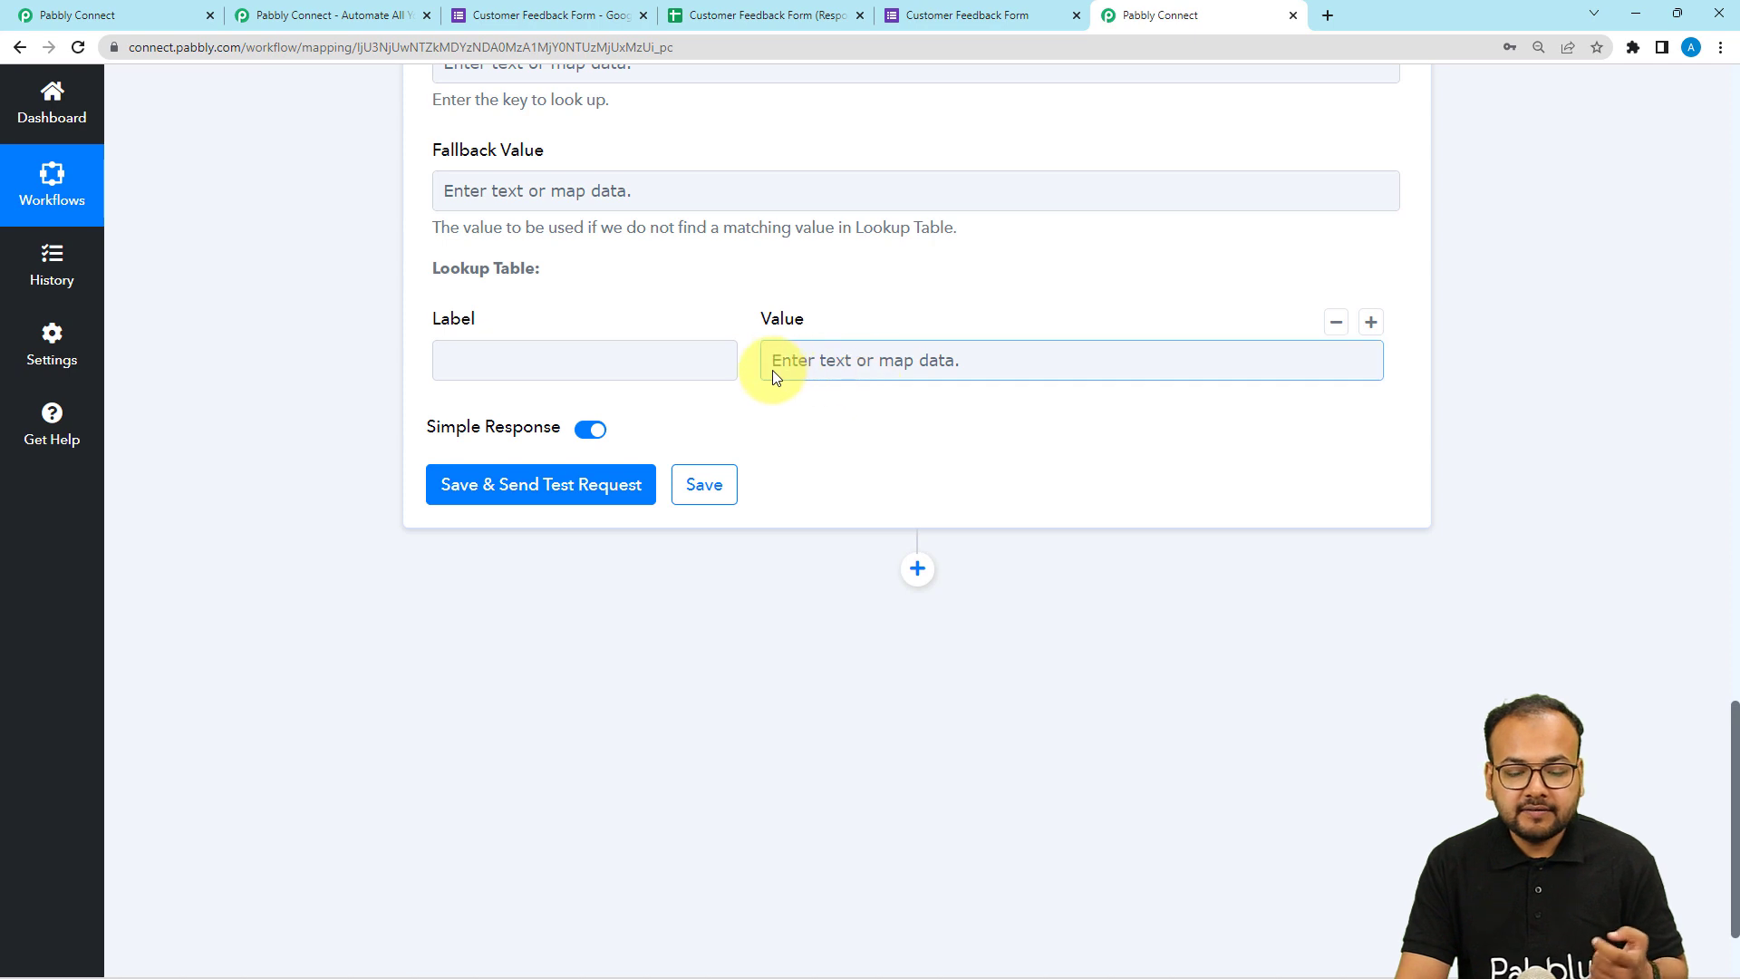
Add a lookup table row mapping the label Poor to the value 1.
left_click(917, 20)
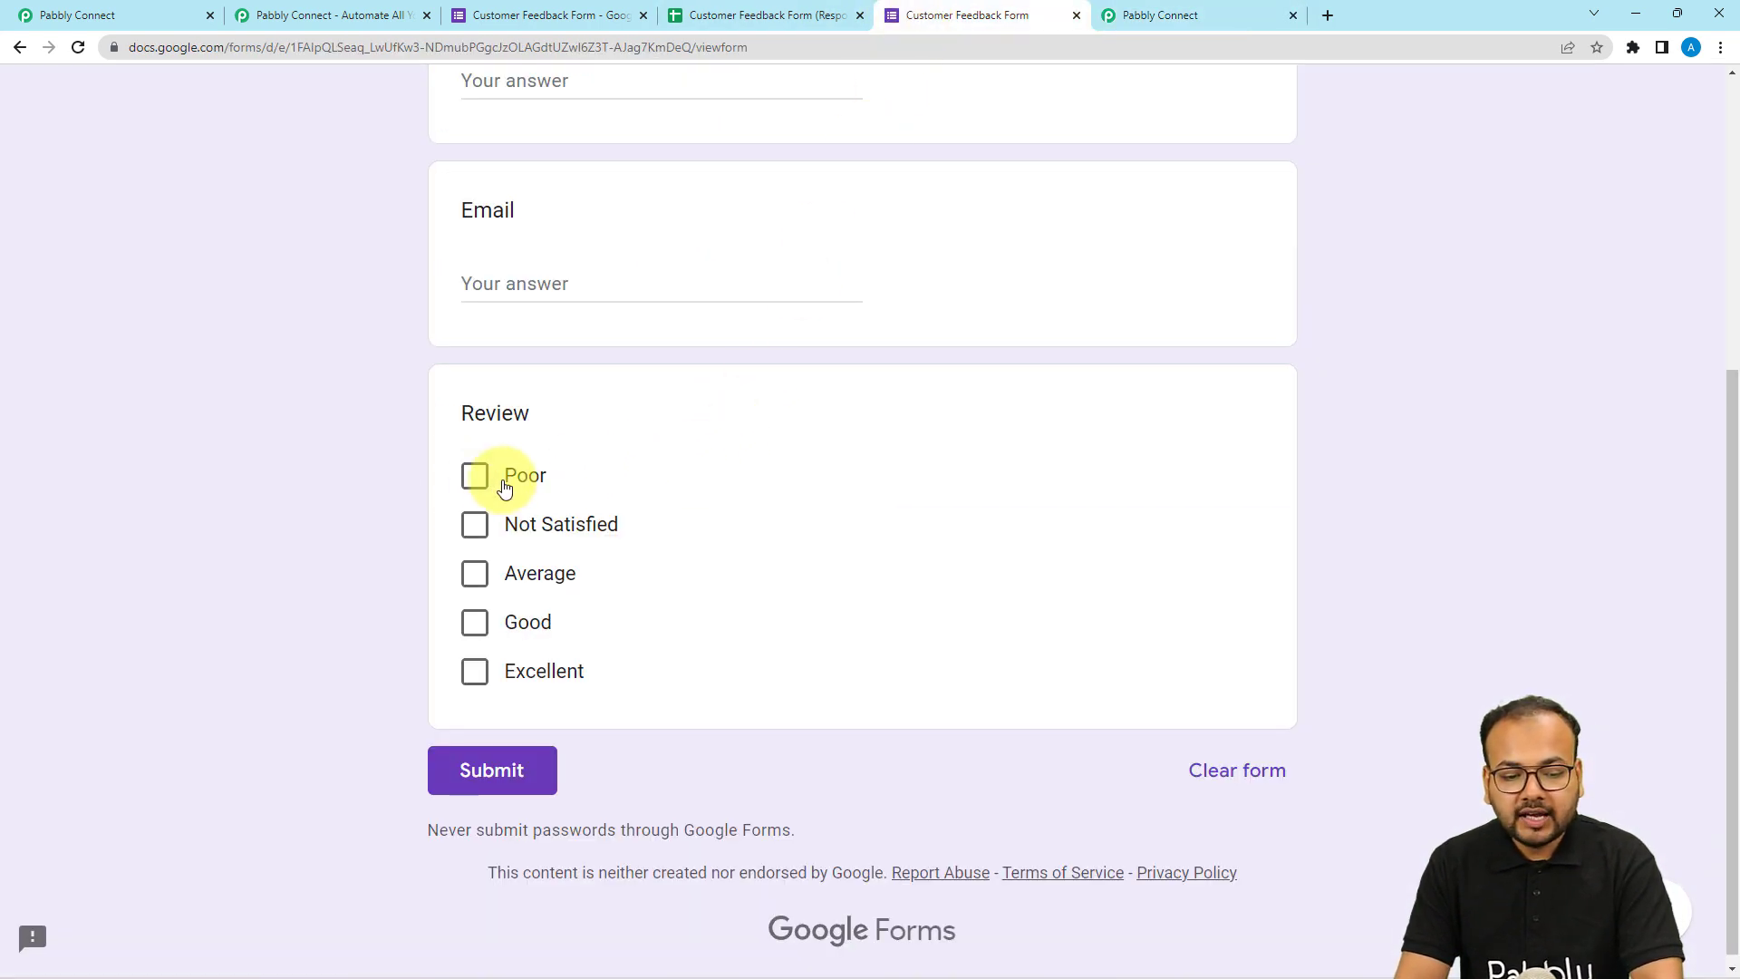
left_click(1147, 20)
left_click(630, 370)
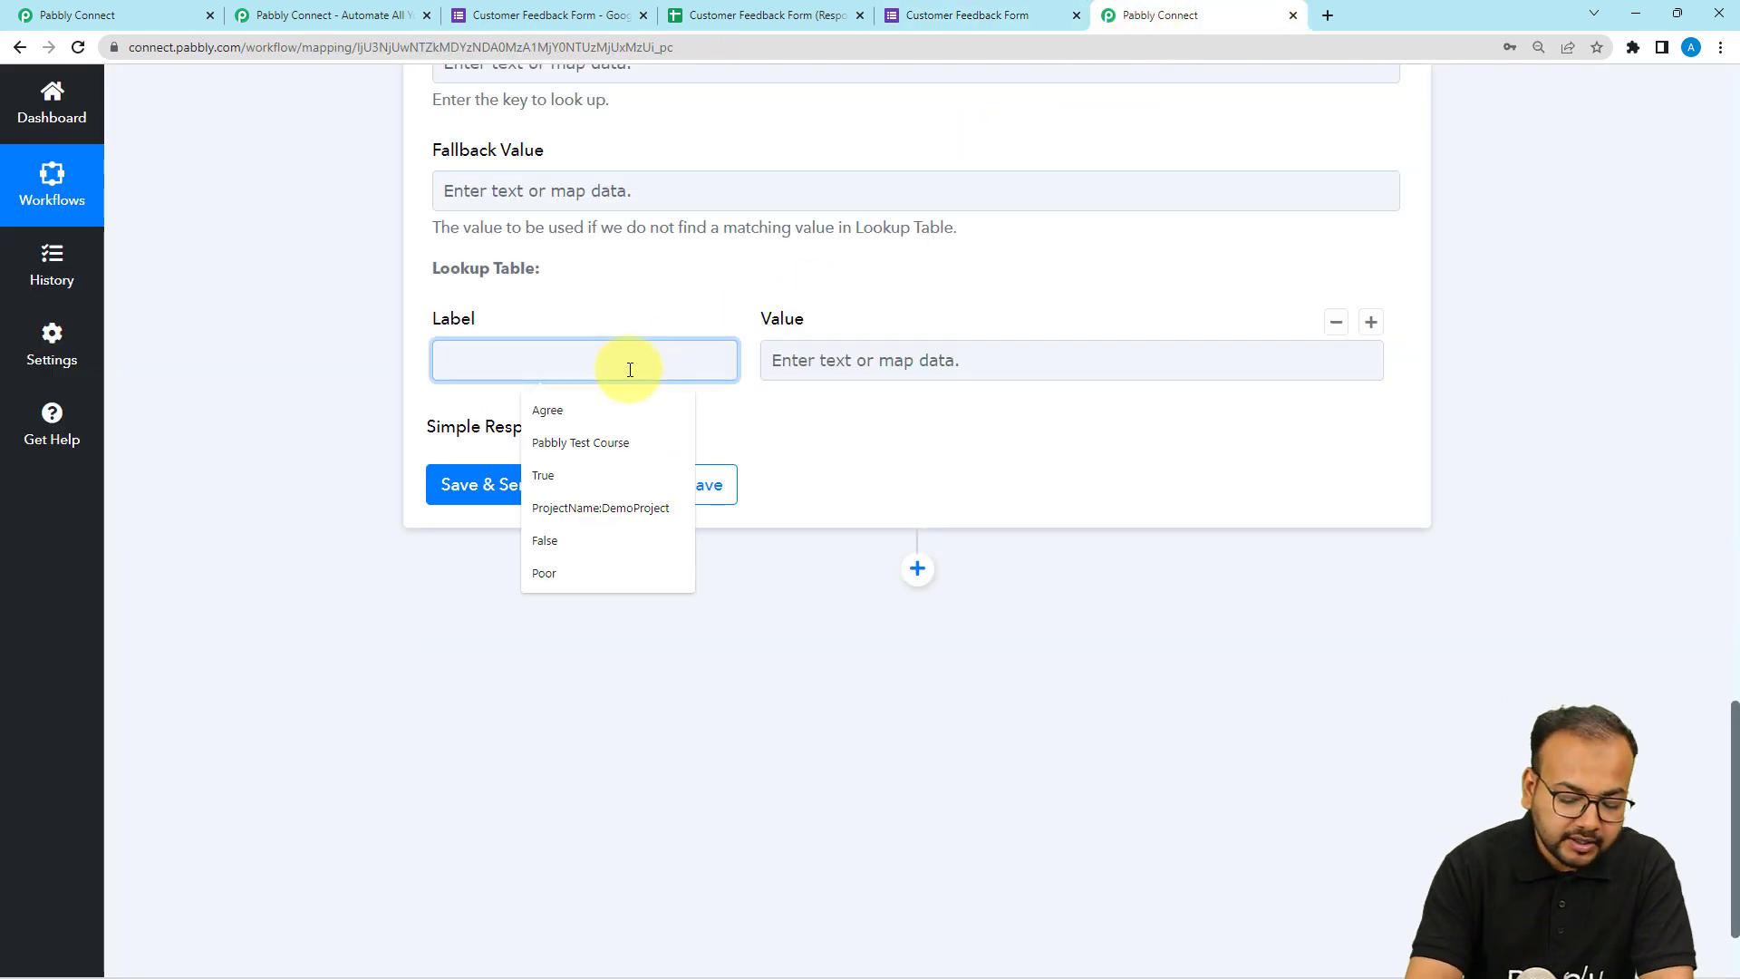
type("P")
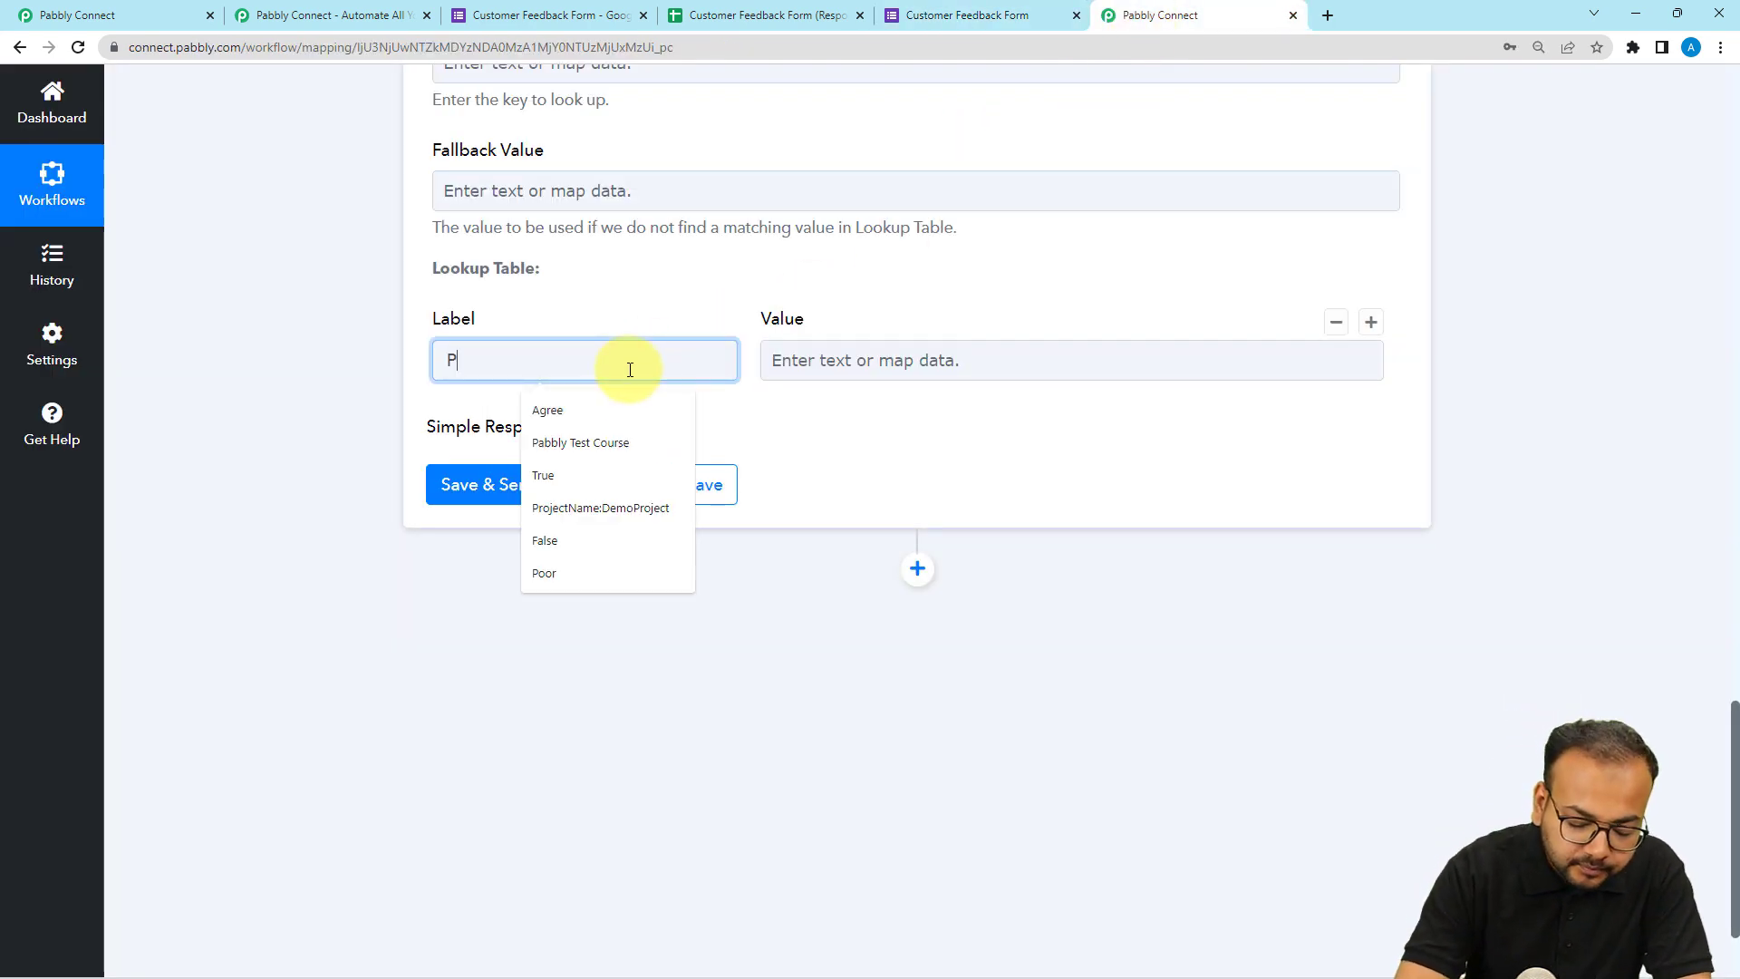
type("oor")
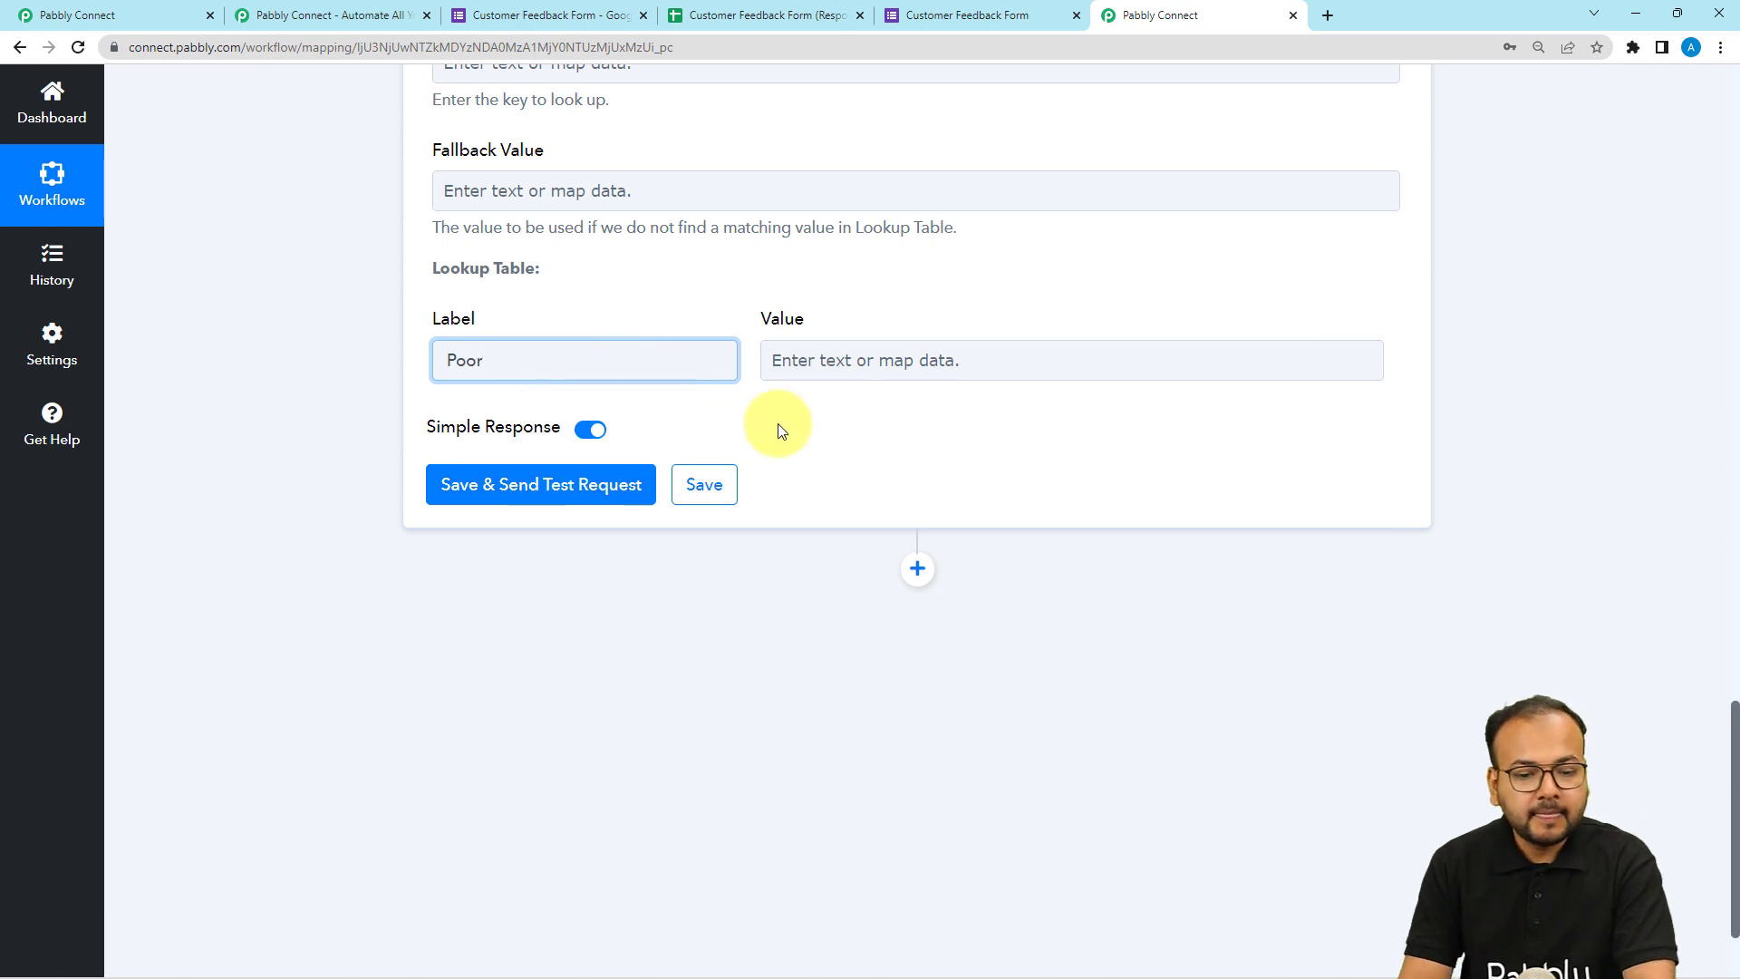
left_click(857, 374)
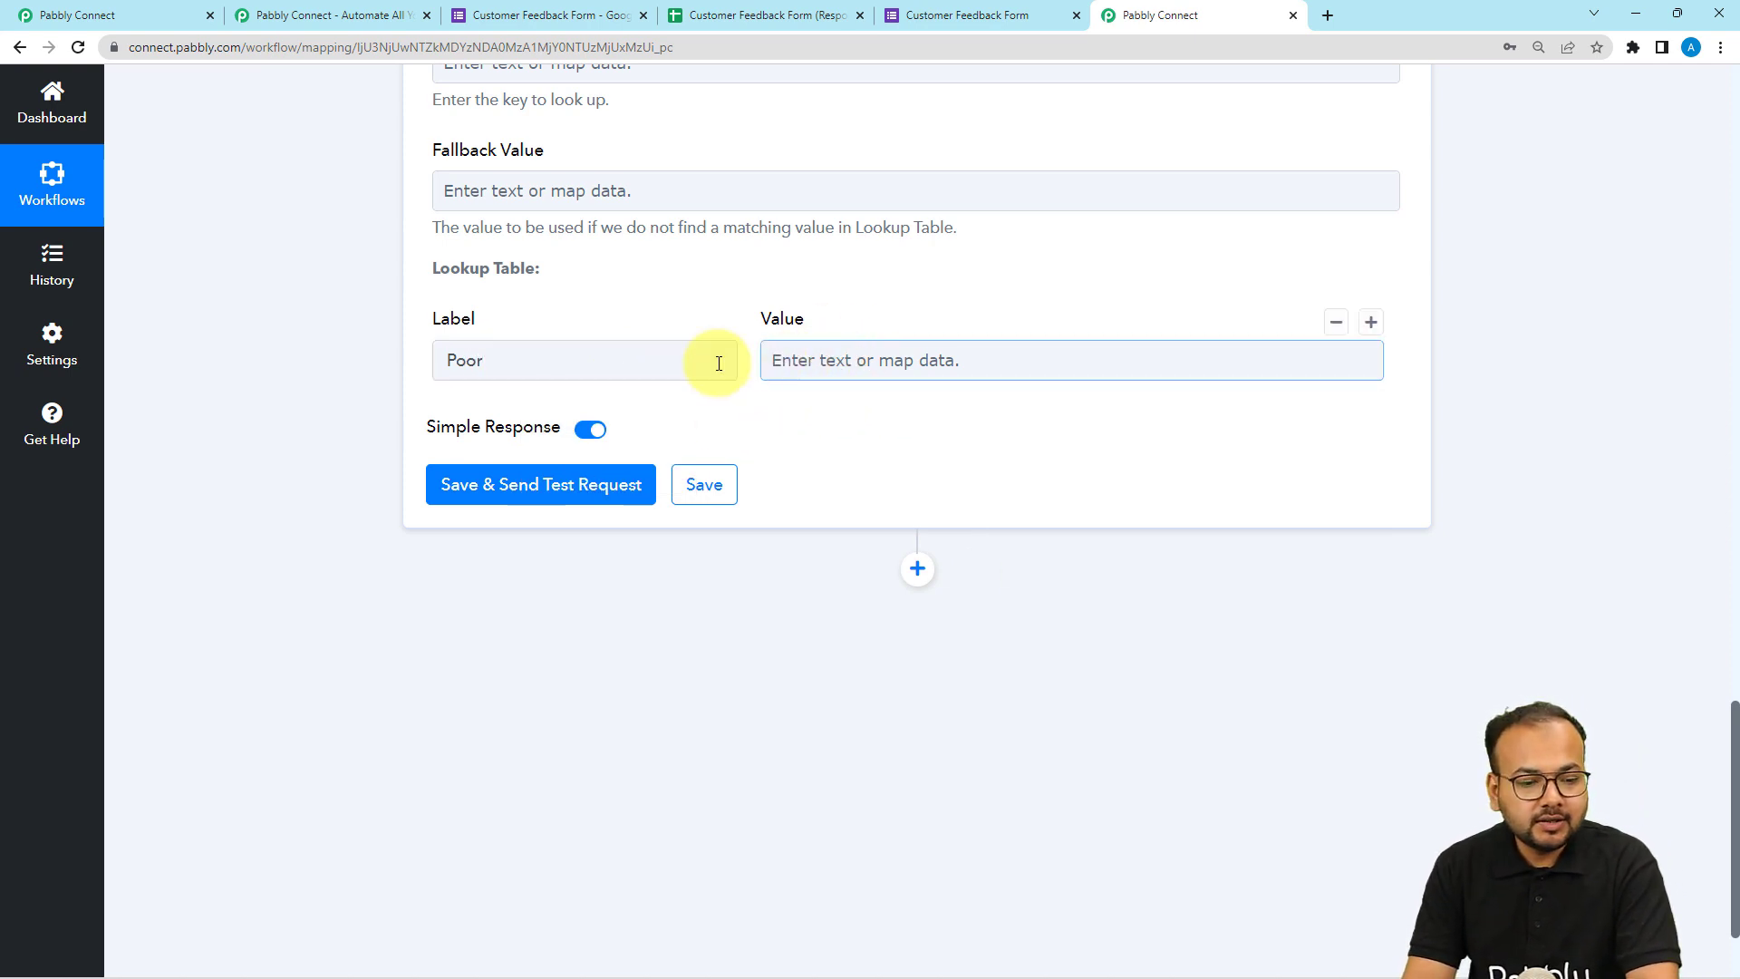
left_click(789, 363)
type("1")
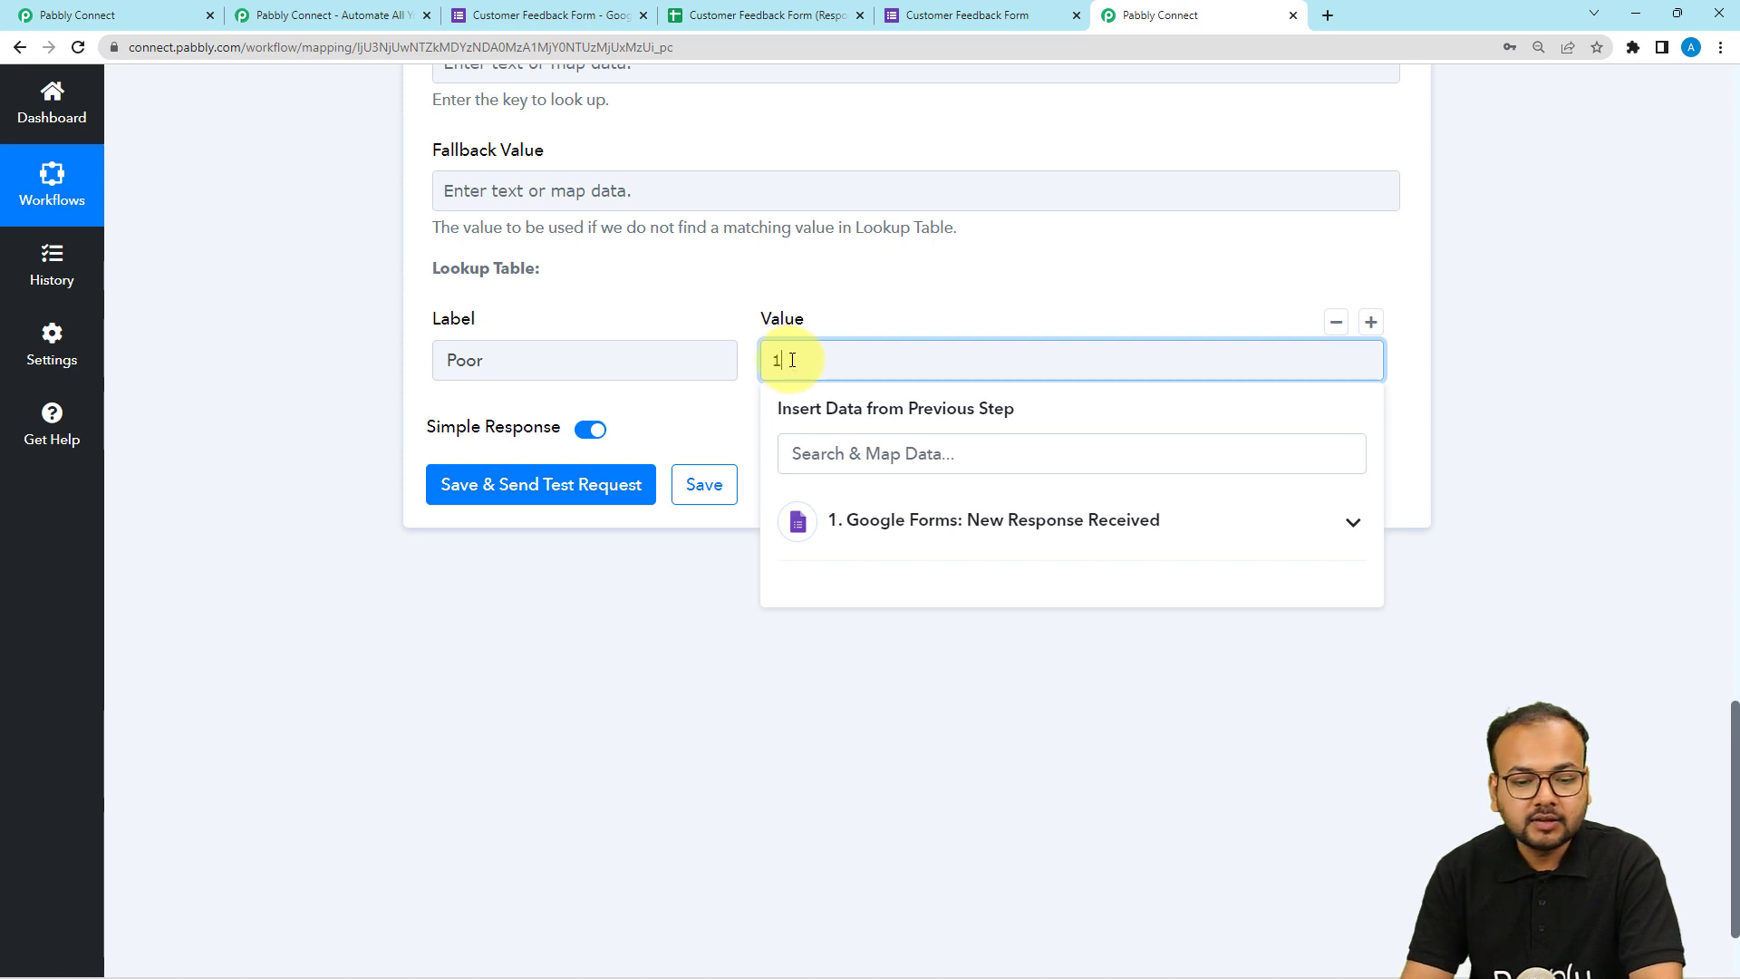
left_click(737, 415)
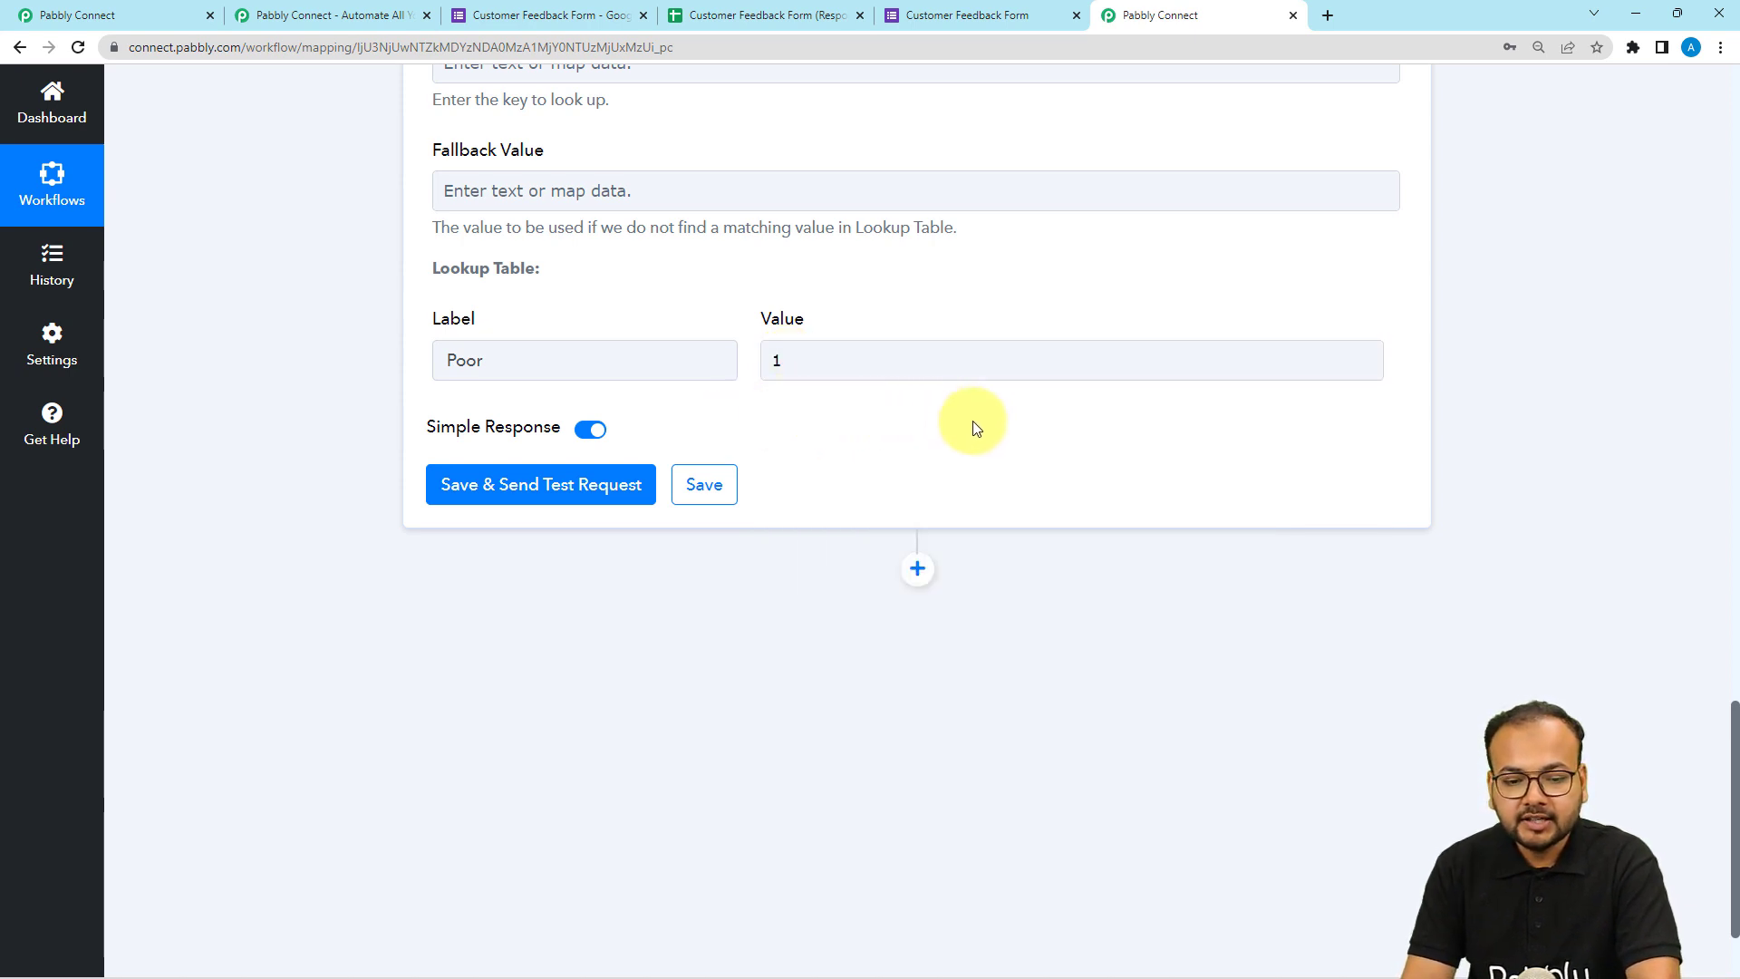
Add a second lookup table row mapping the label Not Satisfied to the value 2.
mouse_move(539, 372)
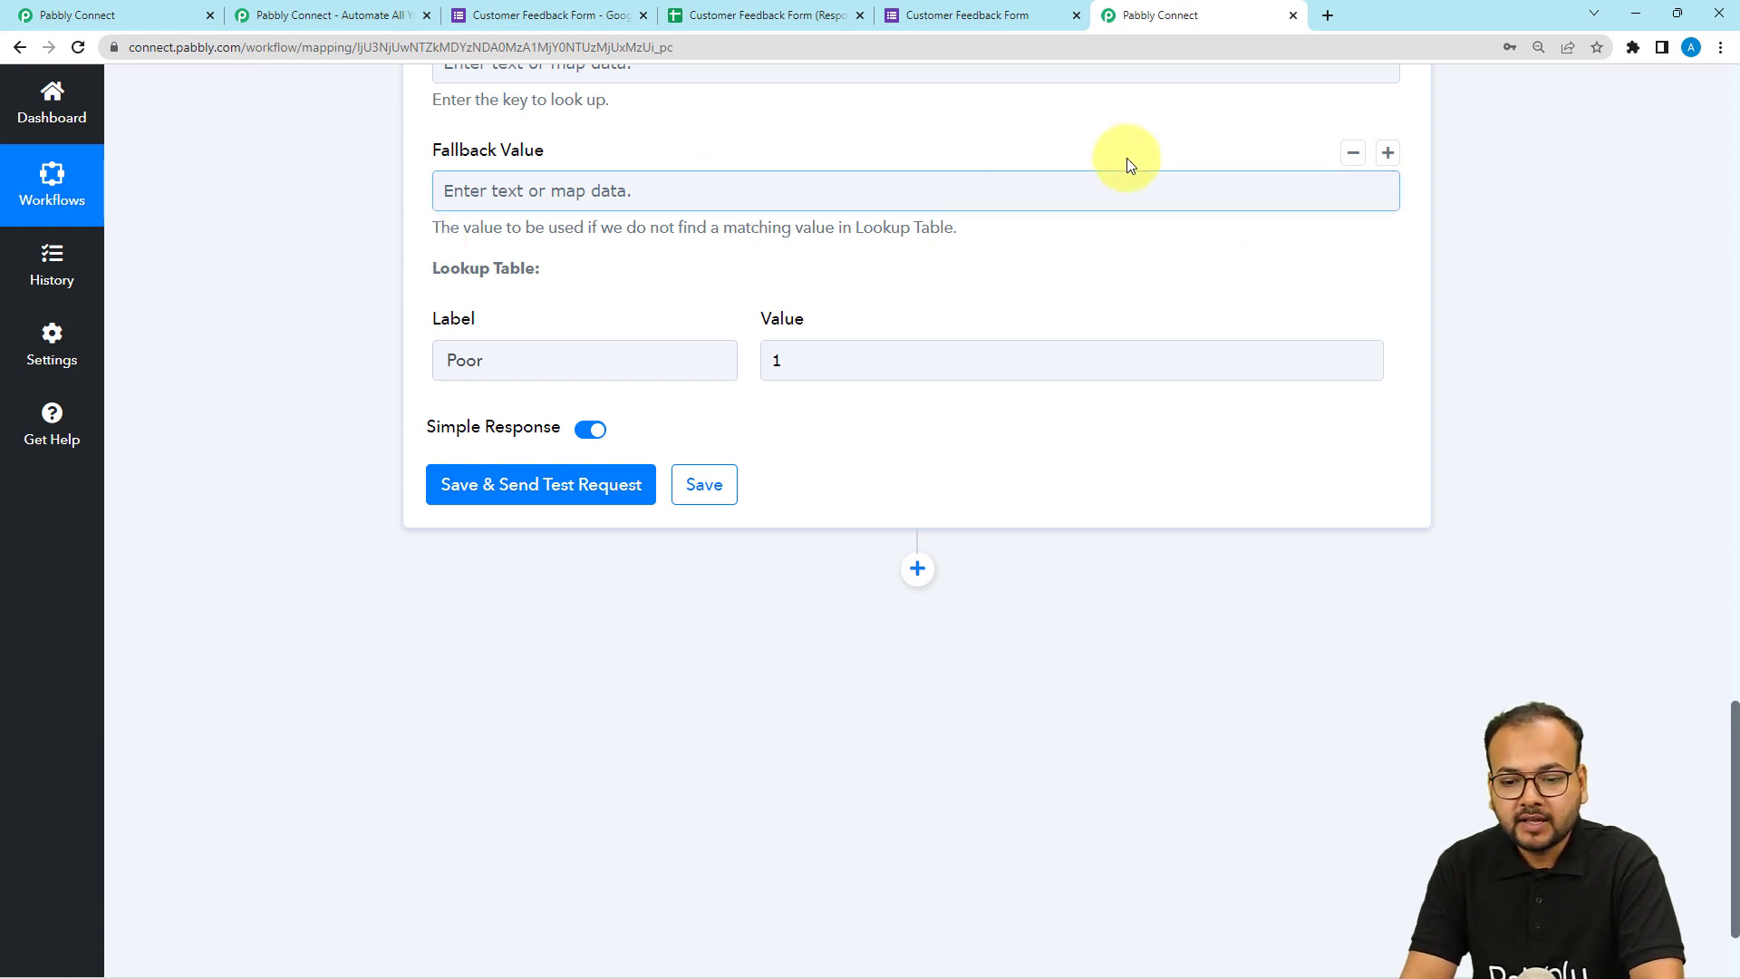
left_click(1374, 327)
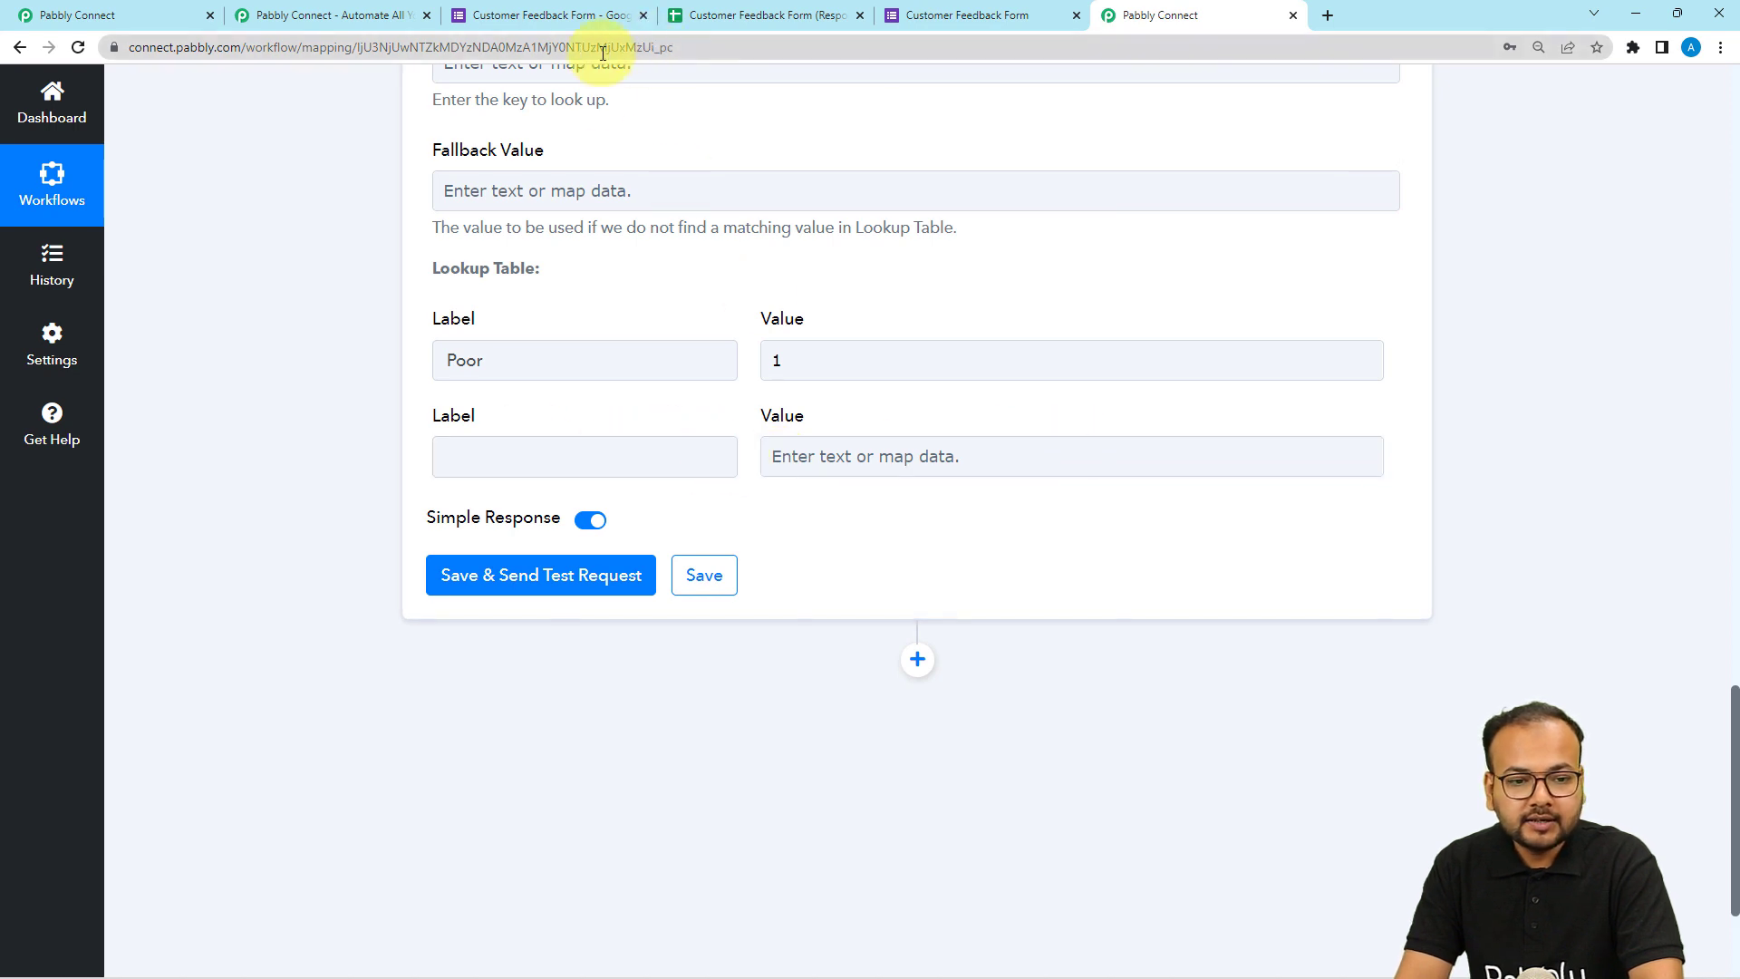
left_click(949, 20)
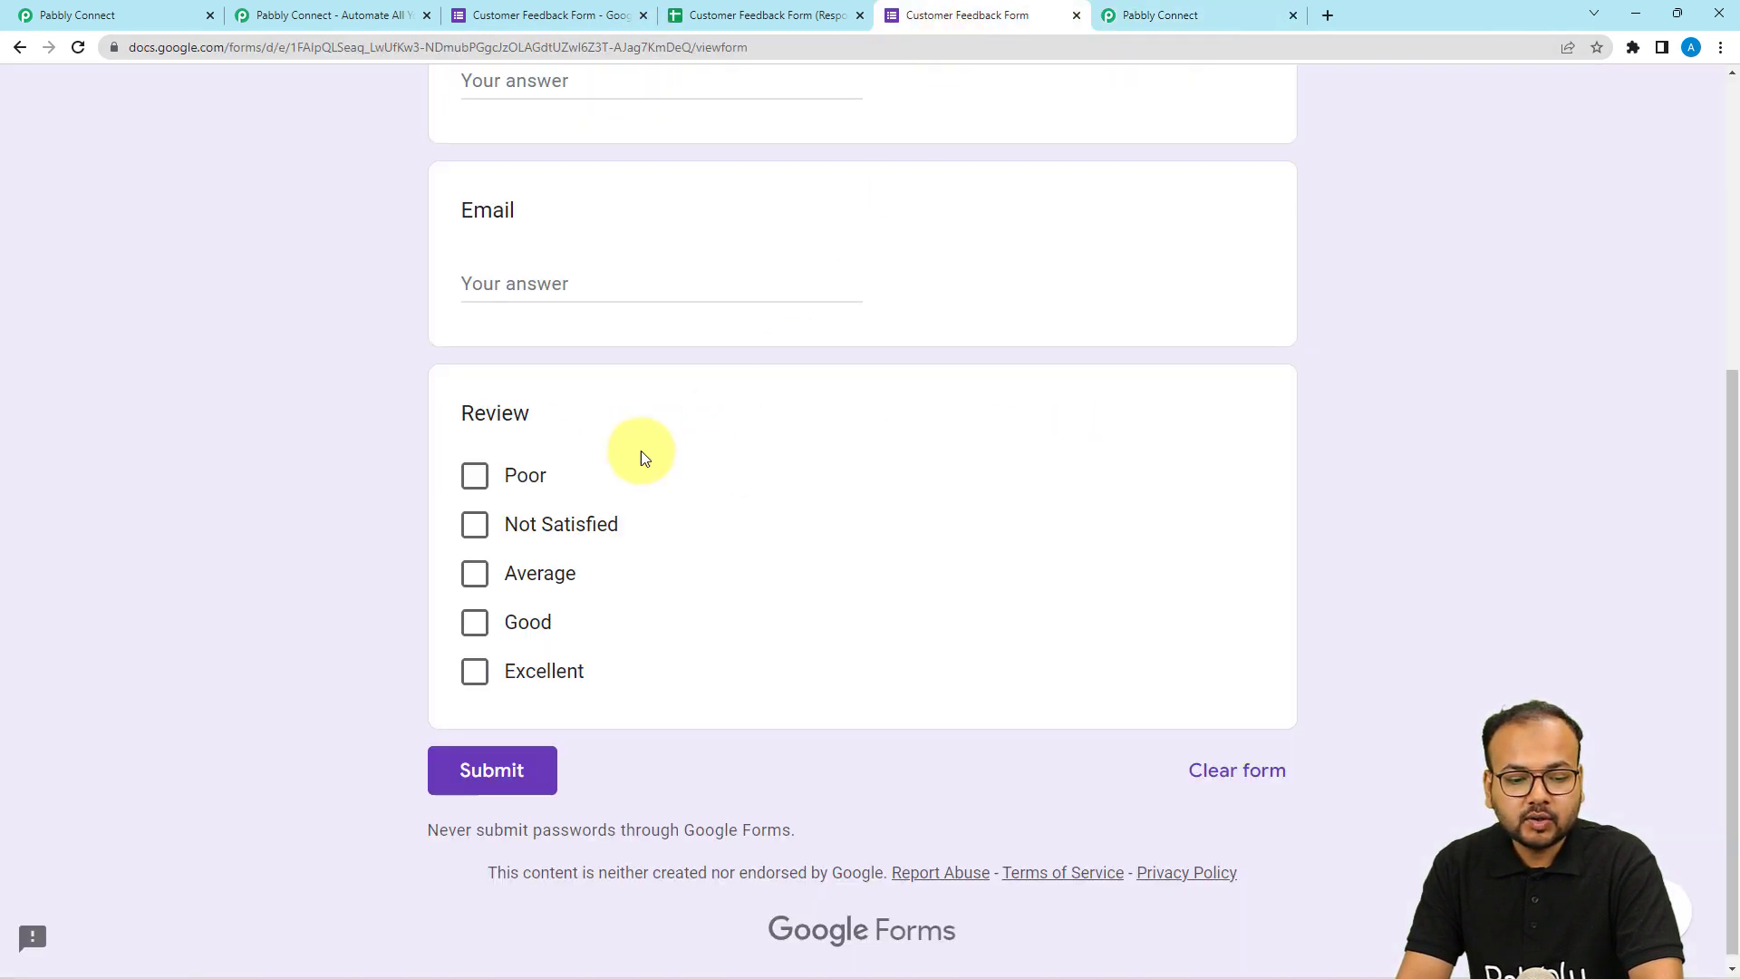
left_click(1133, 20)
left_click(556, 461)
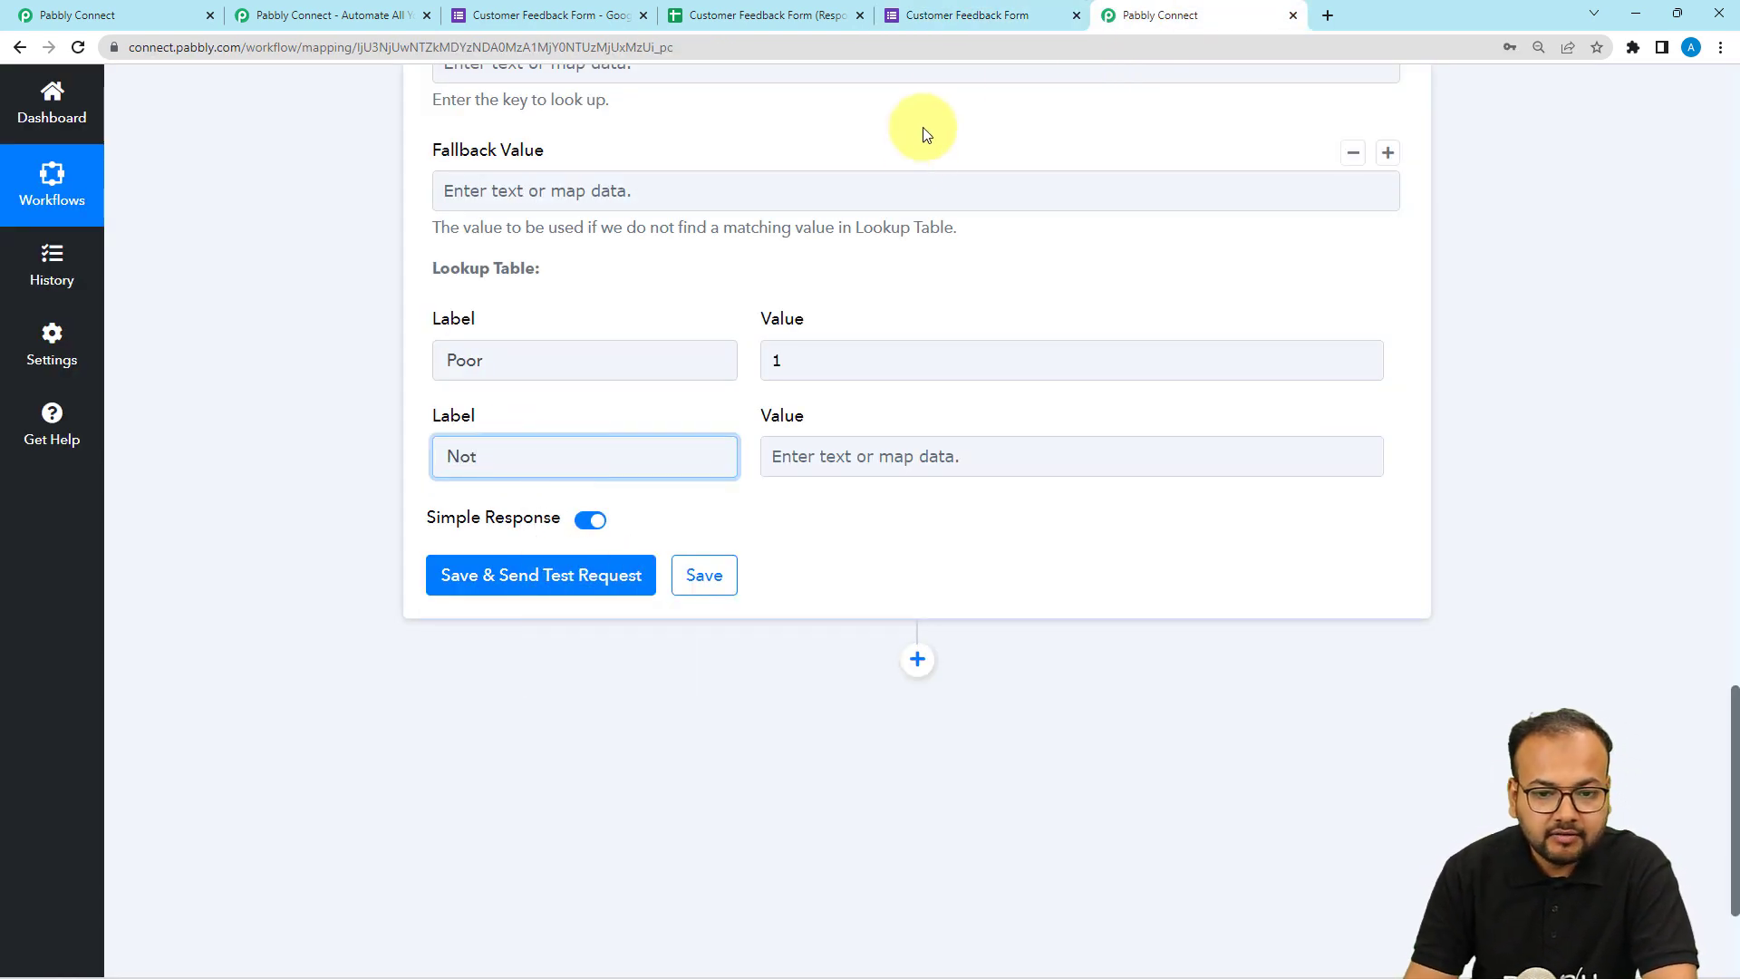
left_click(961, 20)
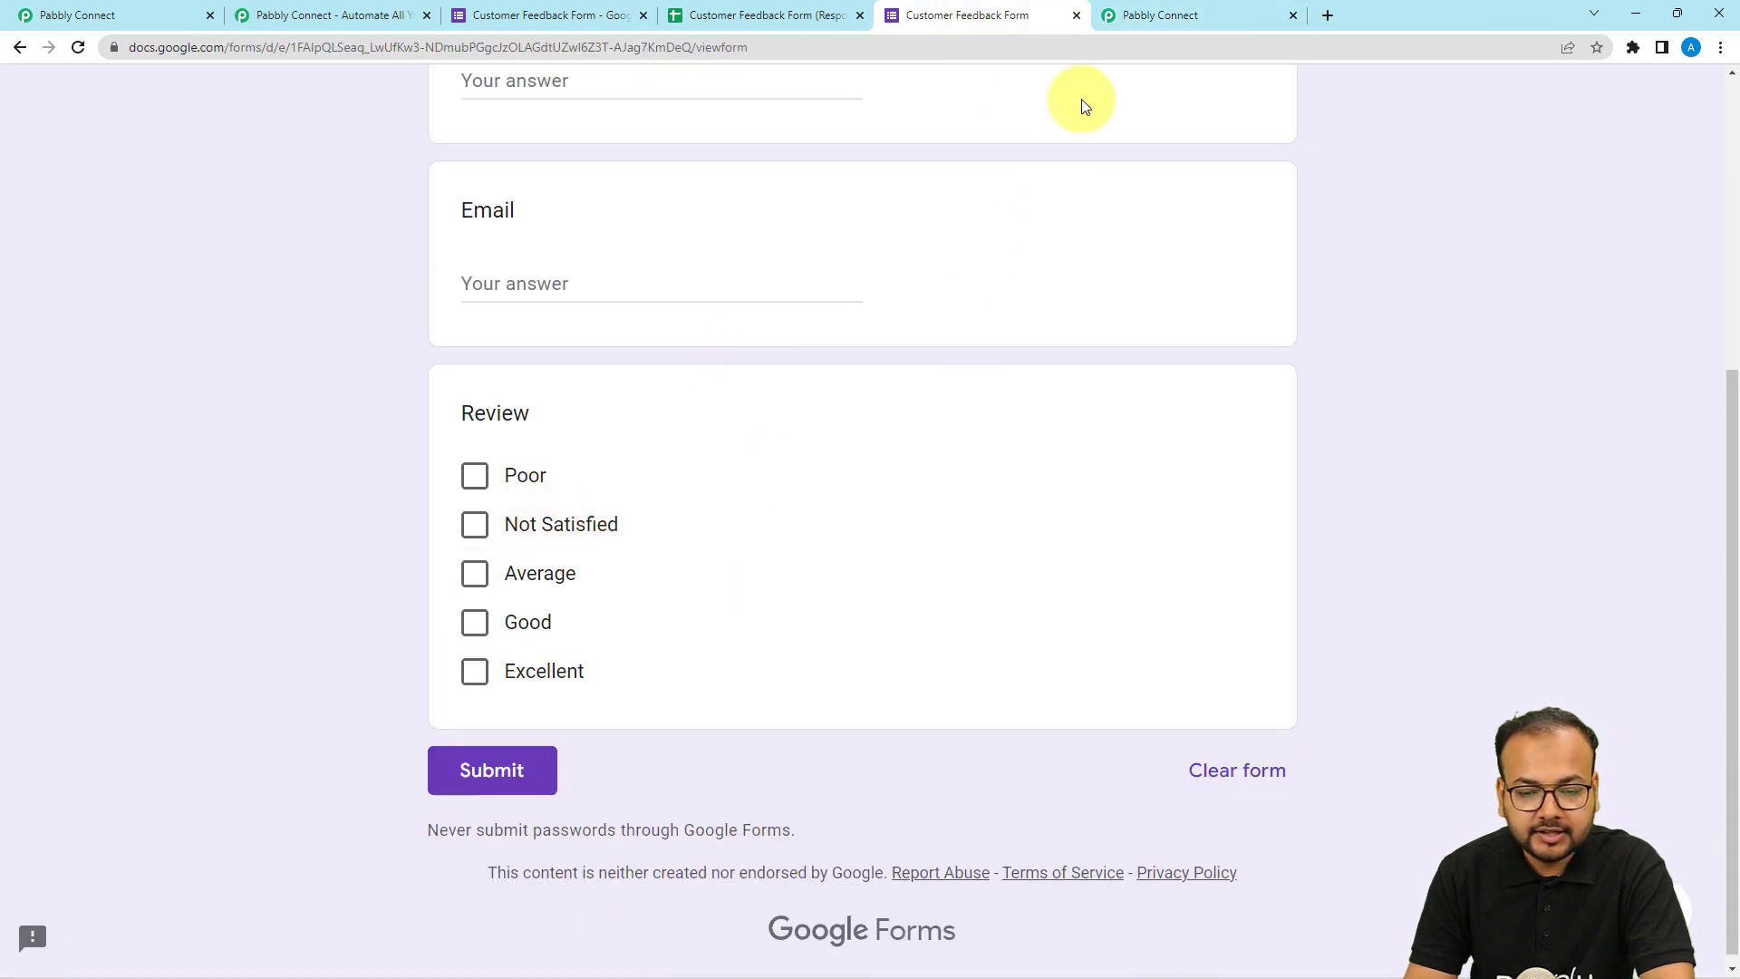
left_click(1138, 16)
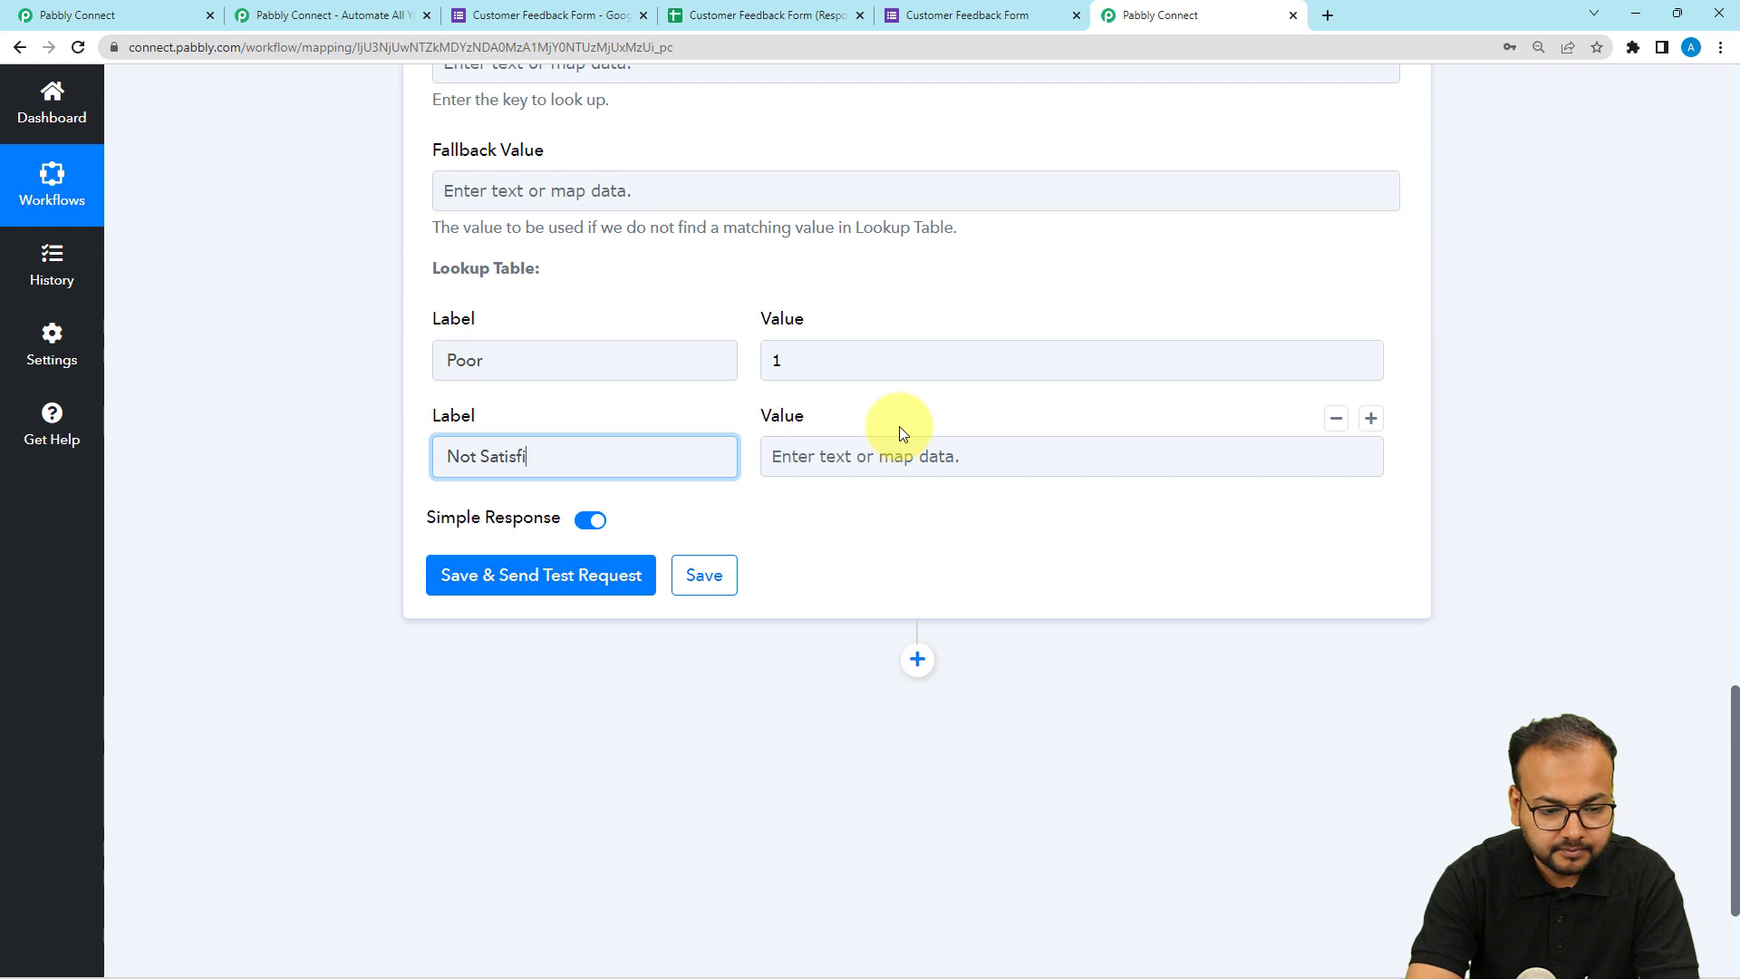
left_click(1007, 458)
type("2")
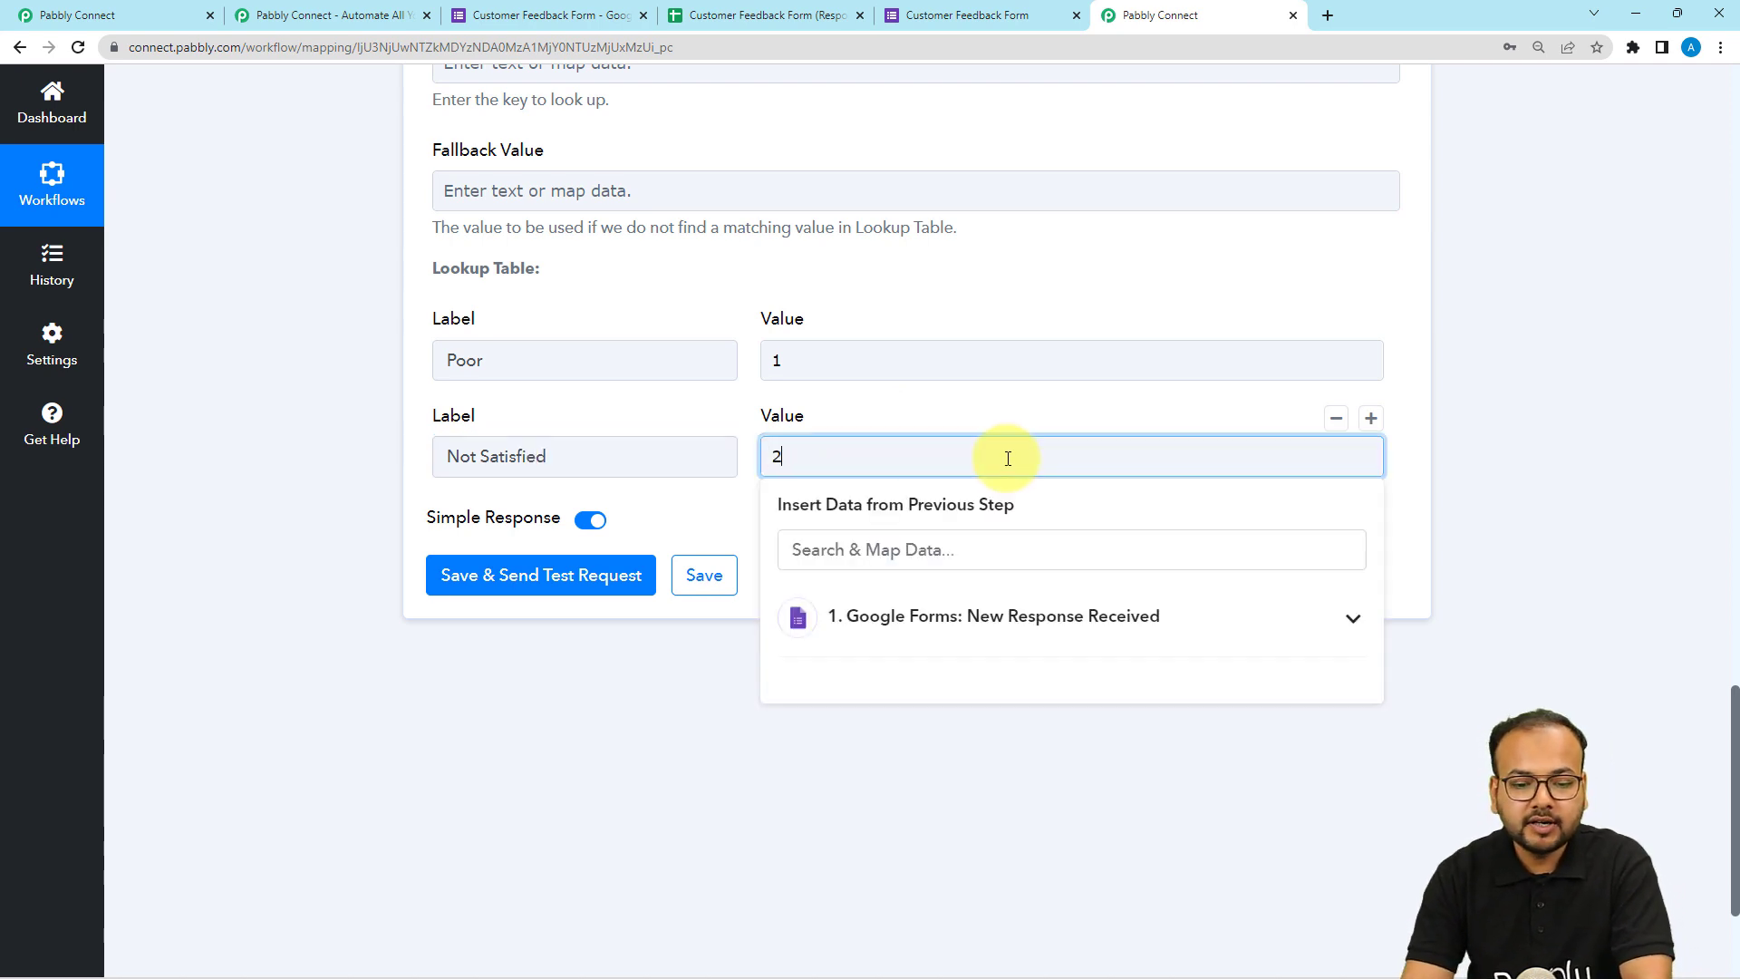
Add lookup table rows mapping Average to 3, Good to 4 and Excellent to 5.
left_click(1020, 424)
left_click(453, 456)
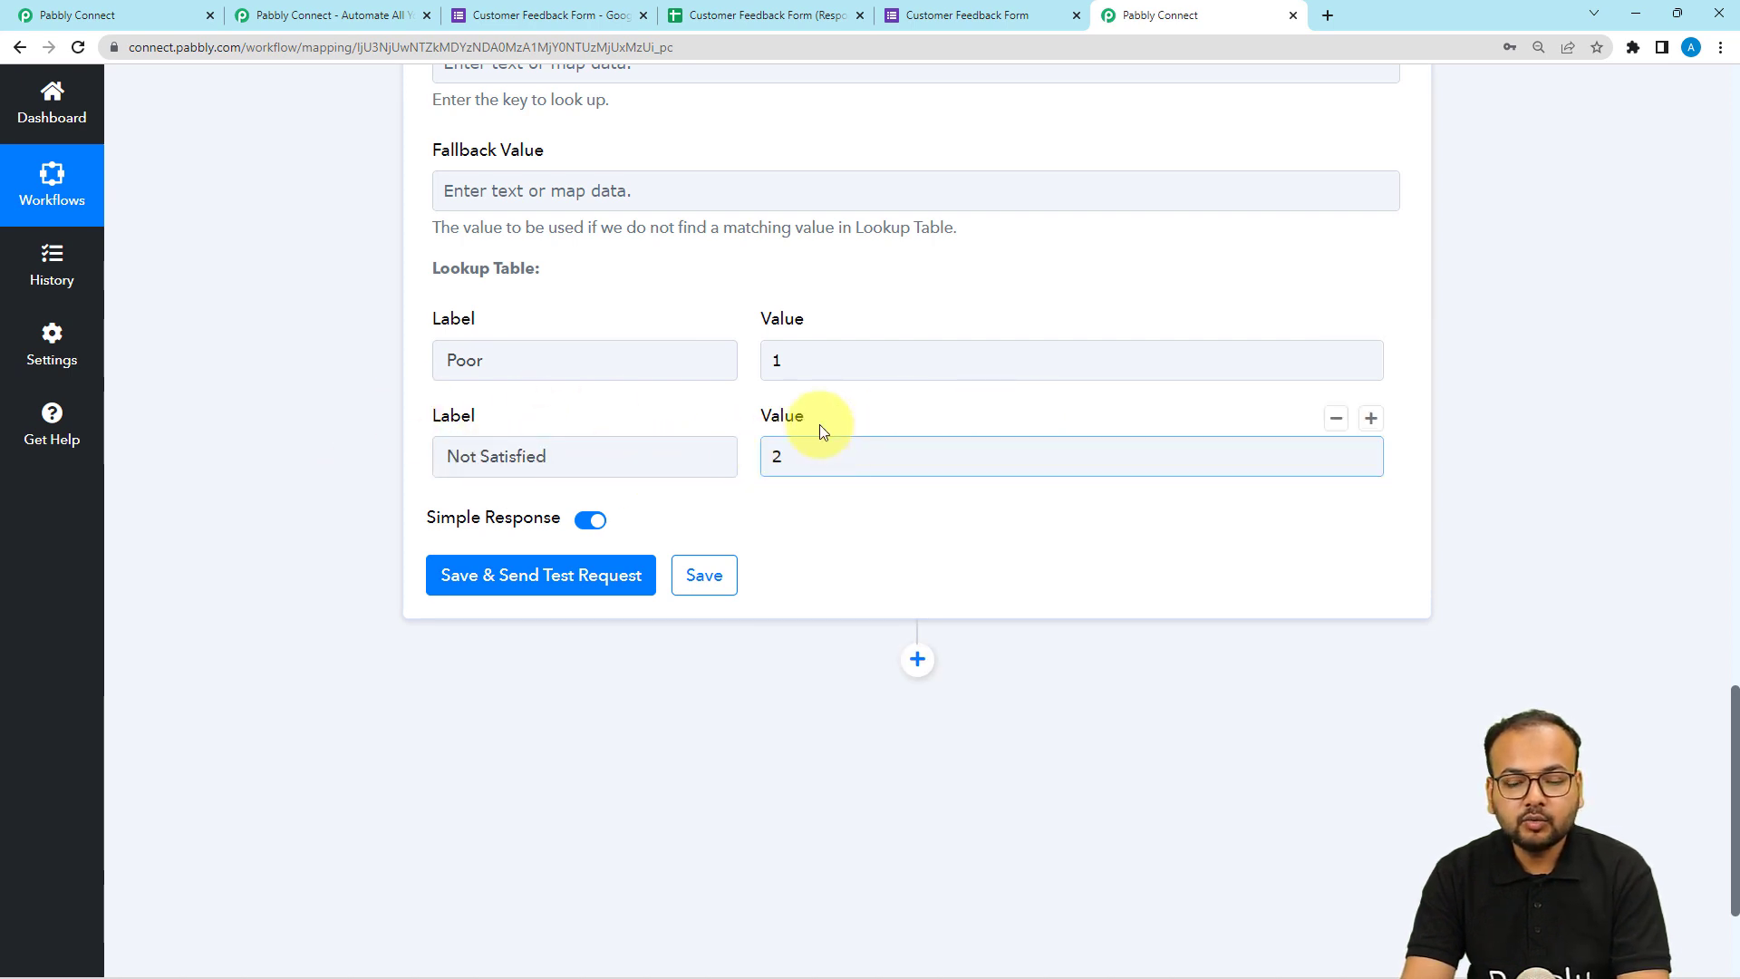
left_click(1374, 419)
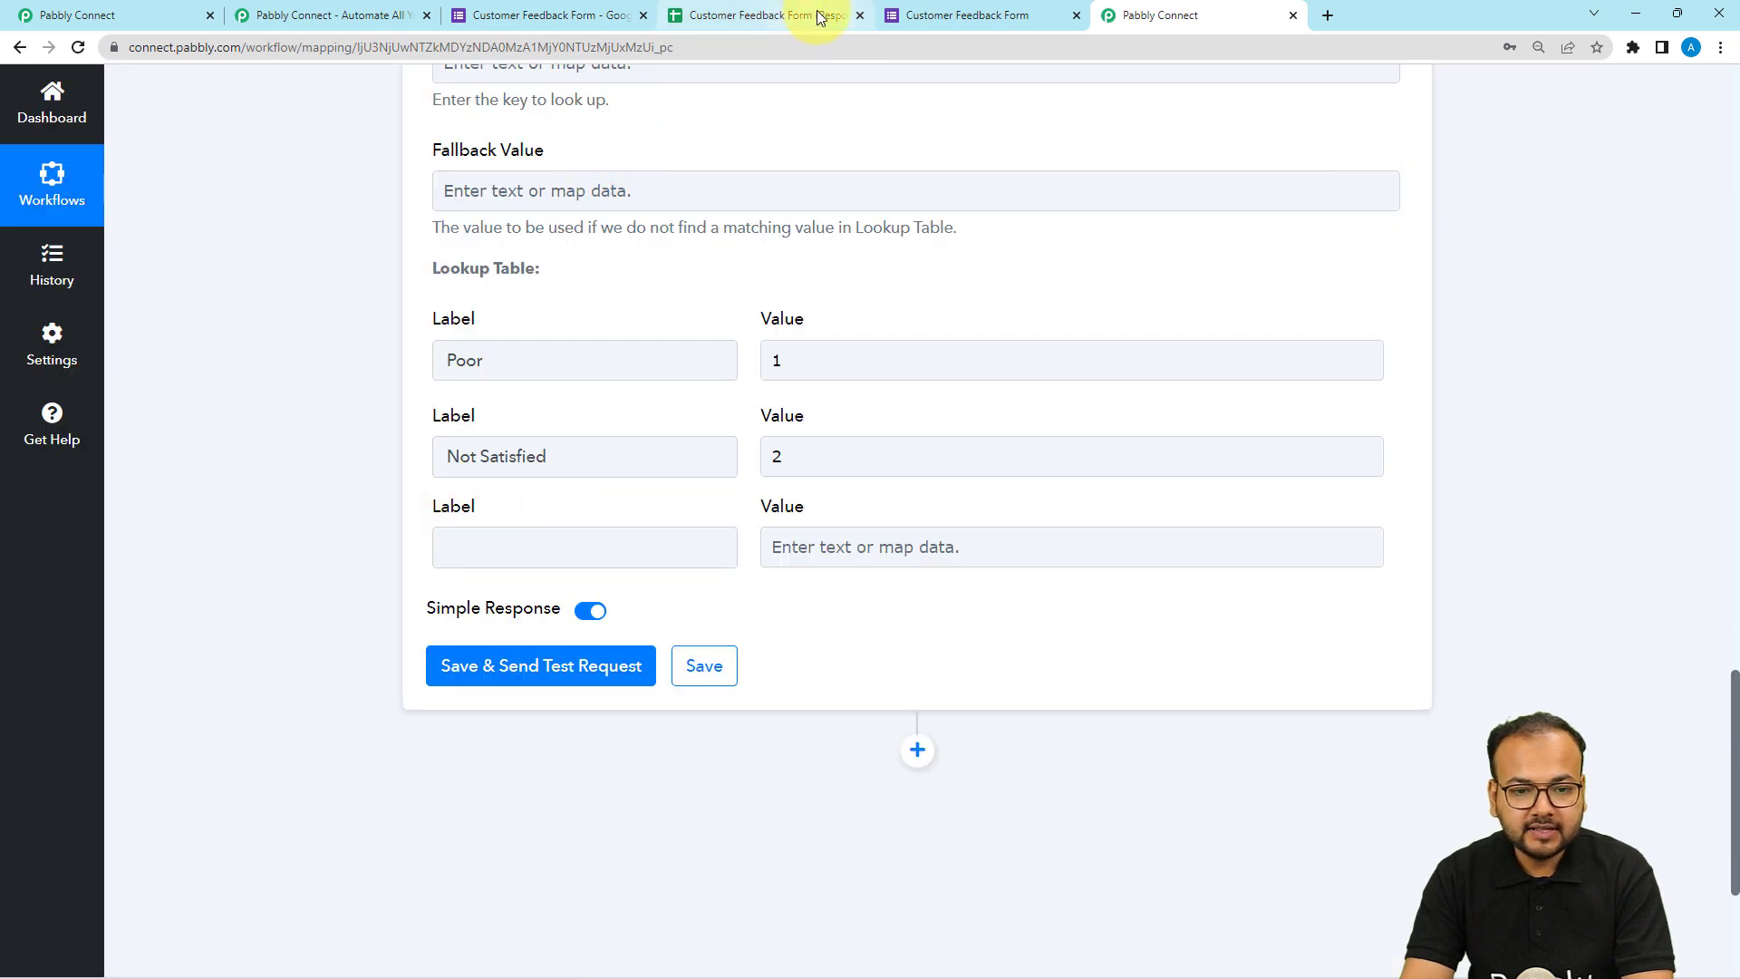
left_click(940, 16)
left_click(1155, 14)
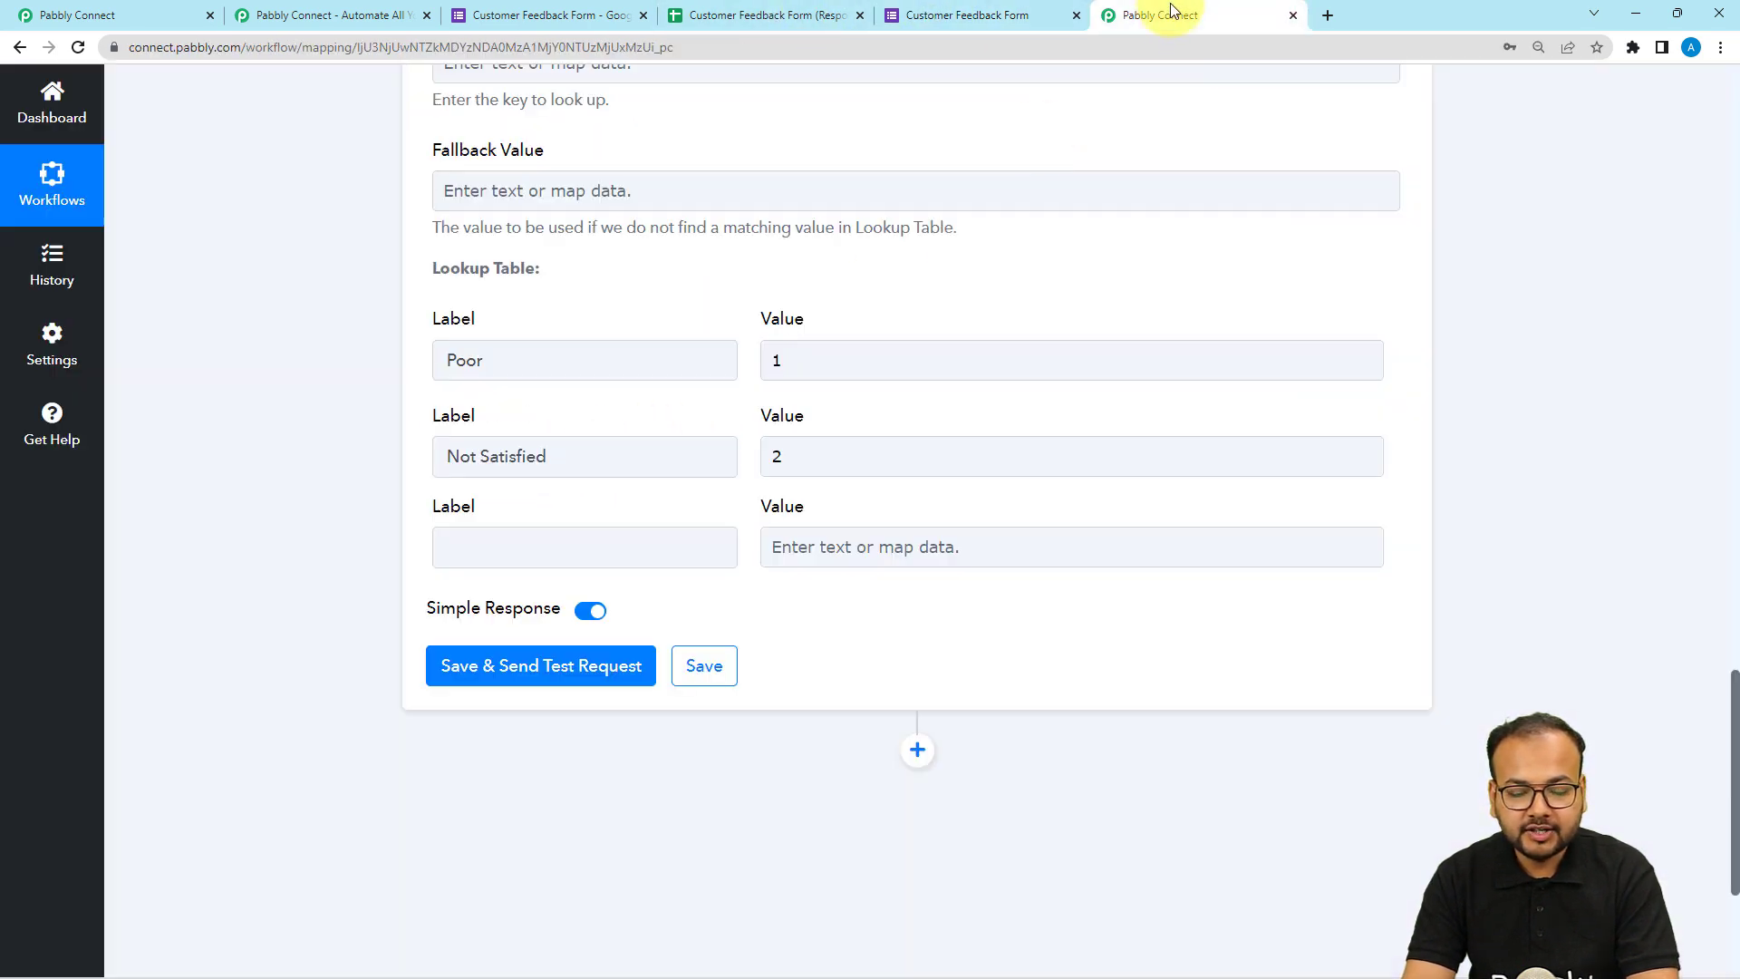
left_click(623, 535)
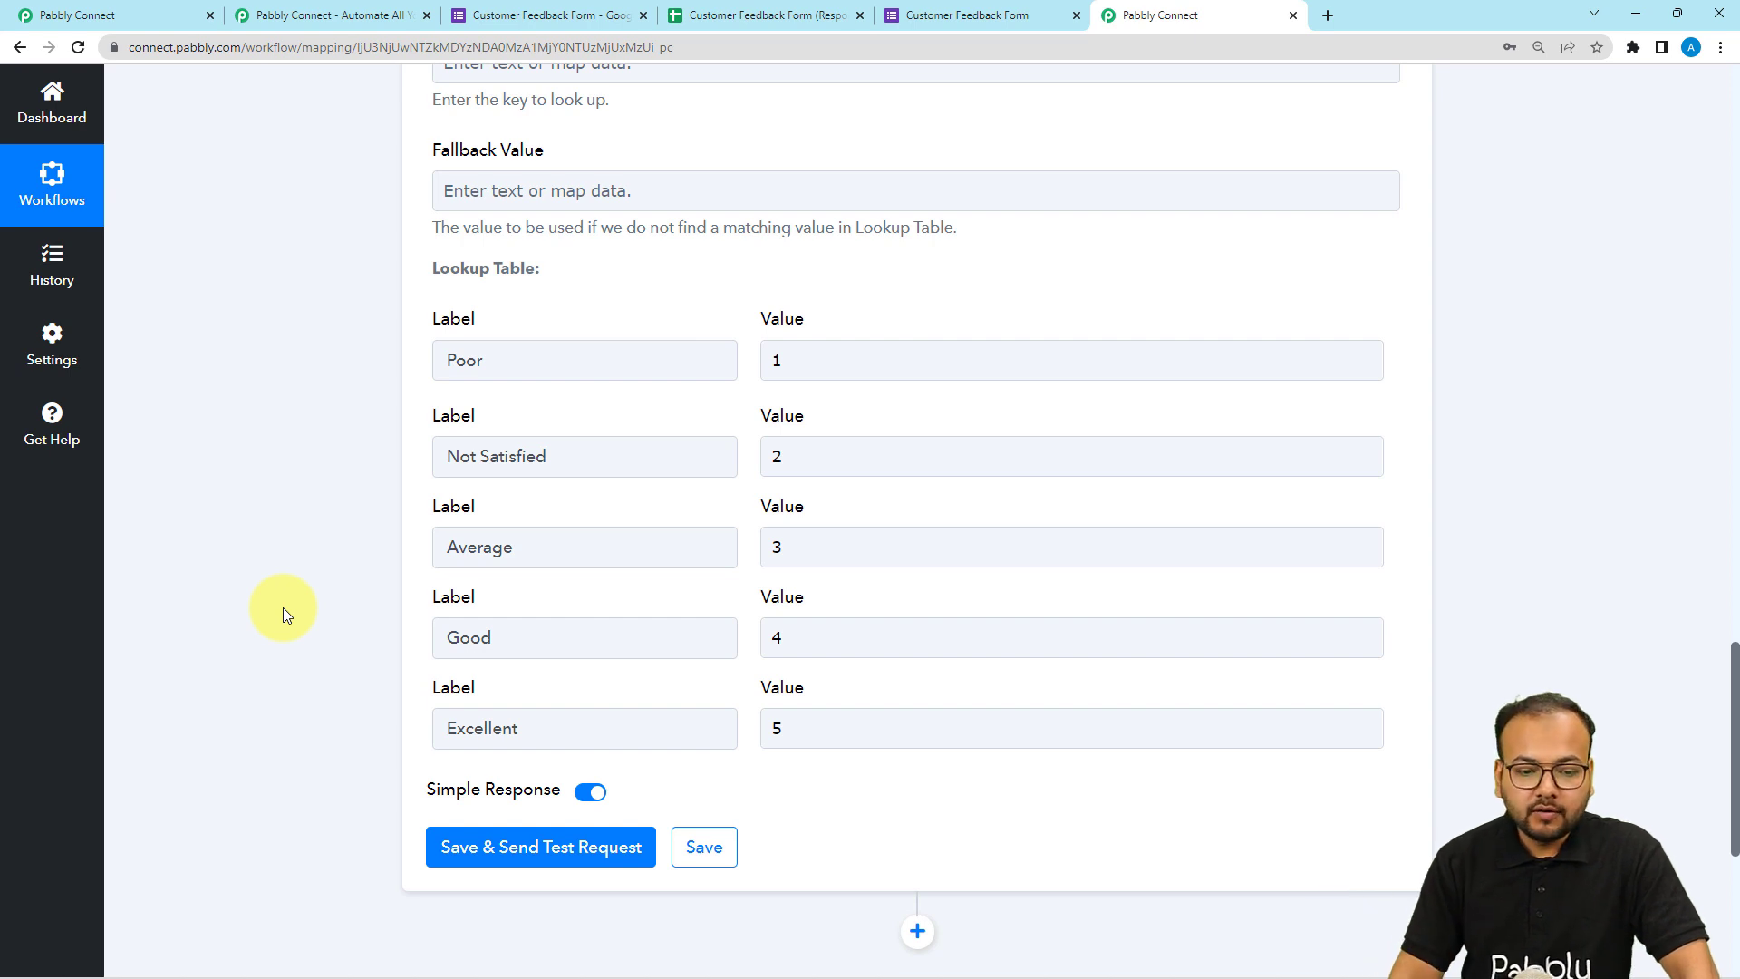
Examine the Google Forms trigger's response data for the Review field.
scroll(259, 602, "up", 4)
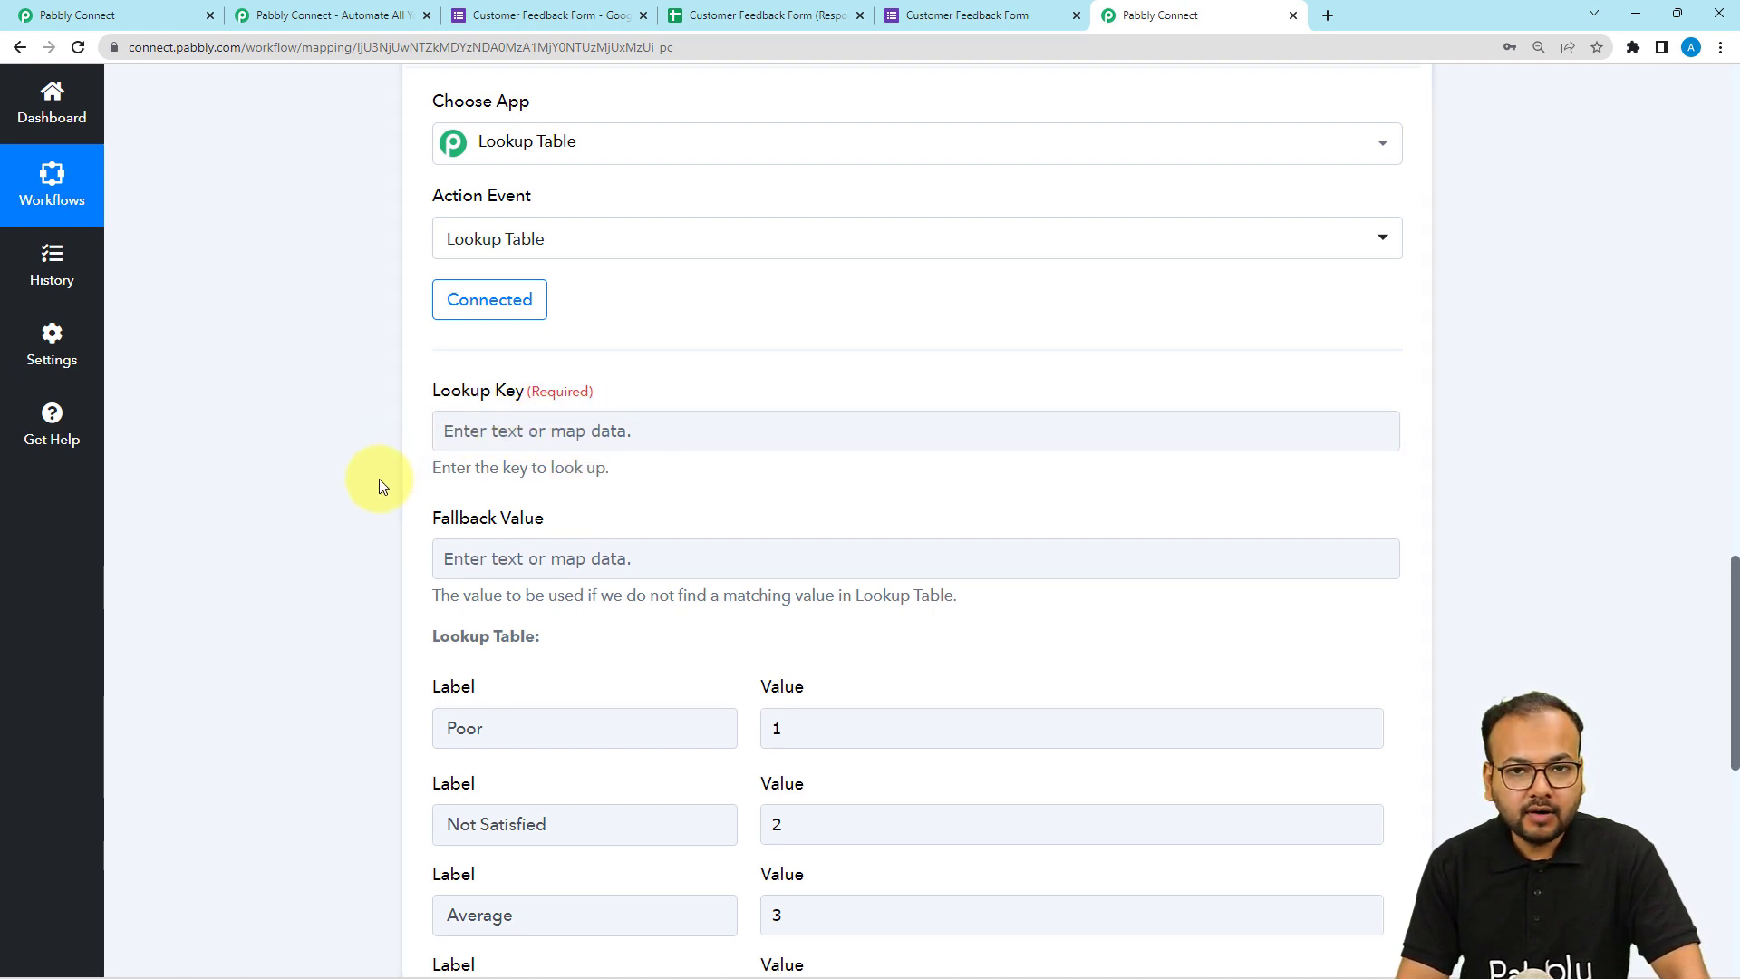
scroll(379, 479, "up", 7)
scroll(379, 478, "up", 2)
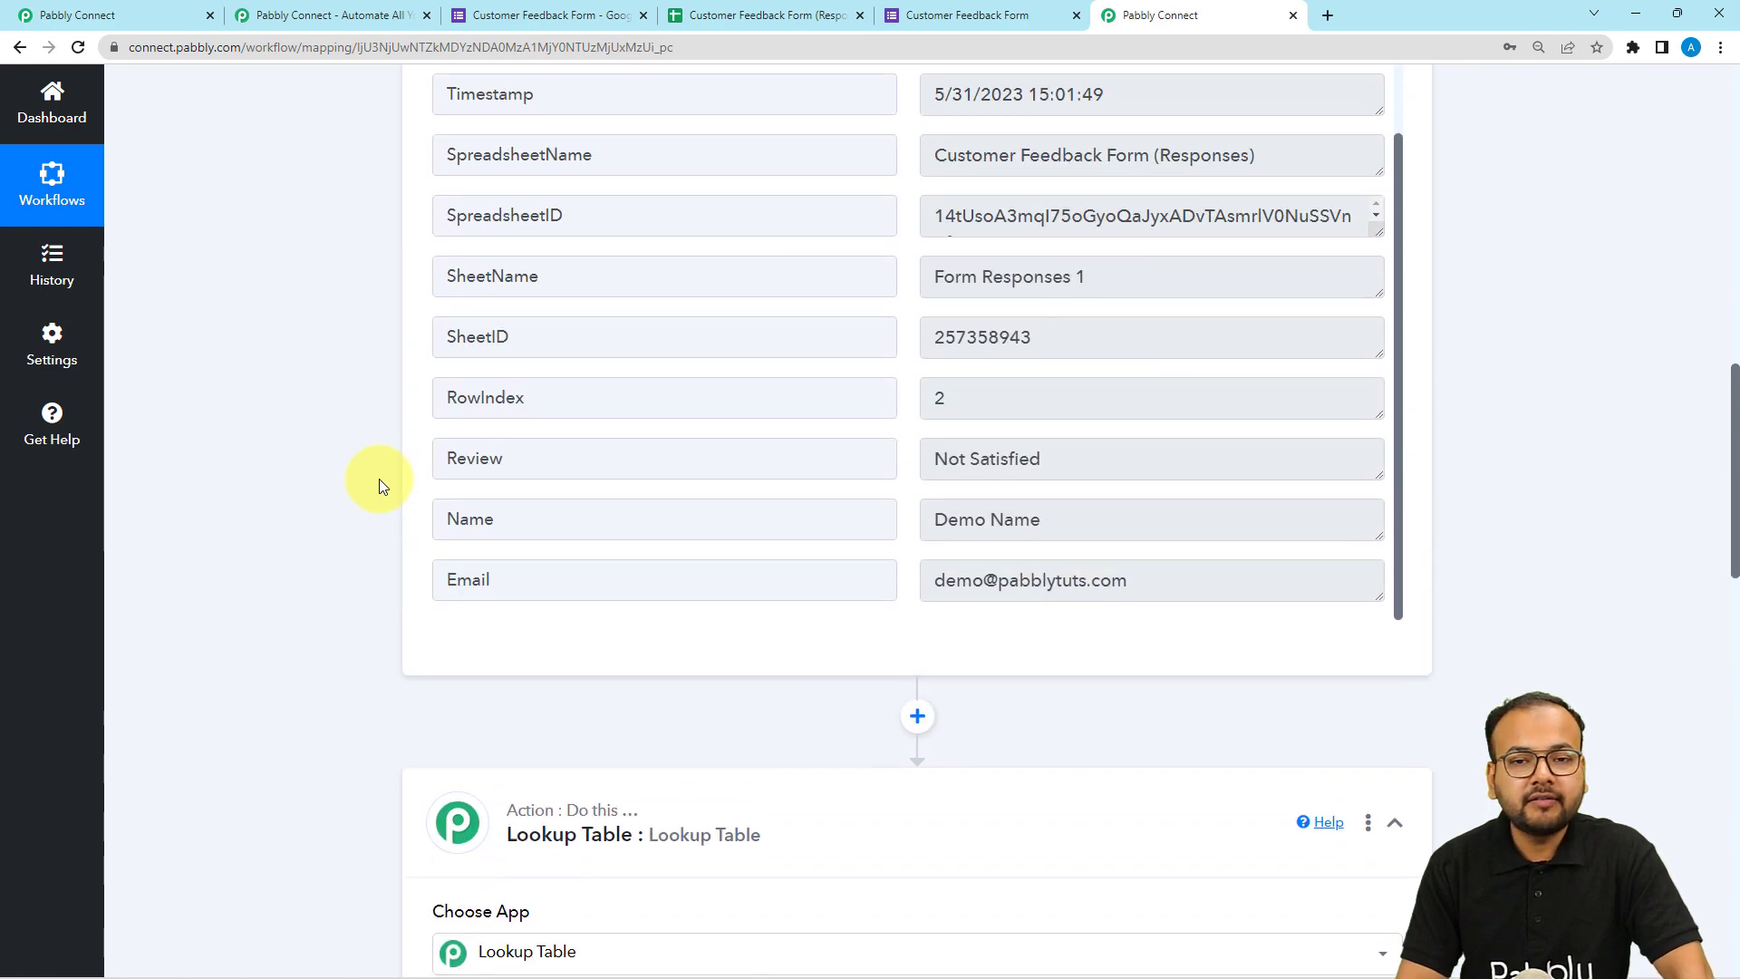
scroll(345, 492, "down", 6)
scroll(319, 504, "down", 8)
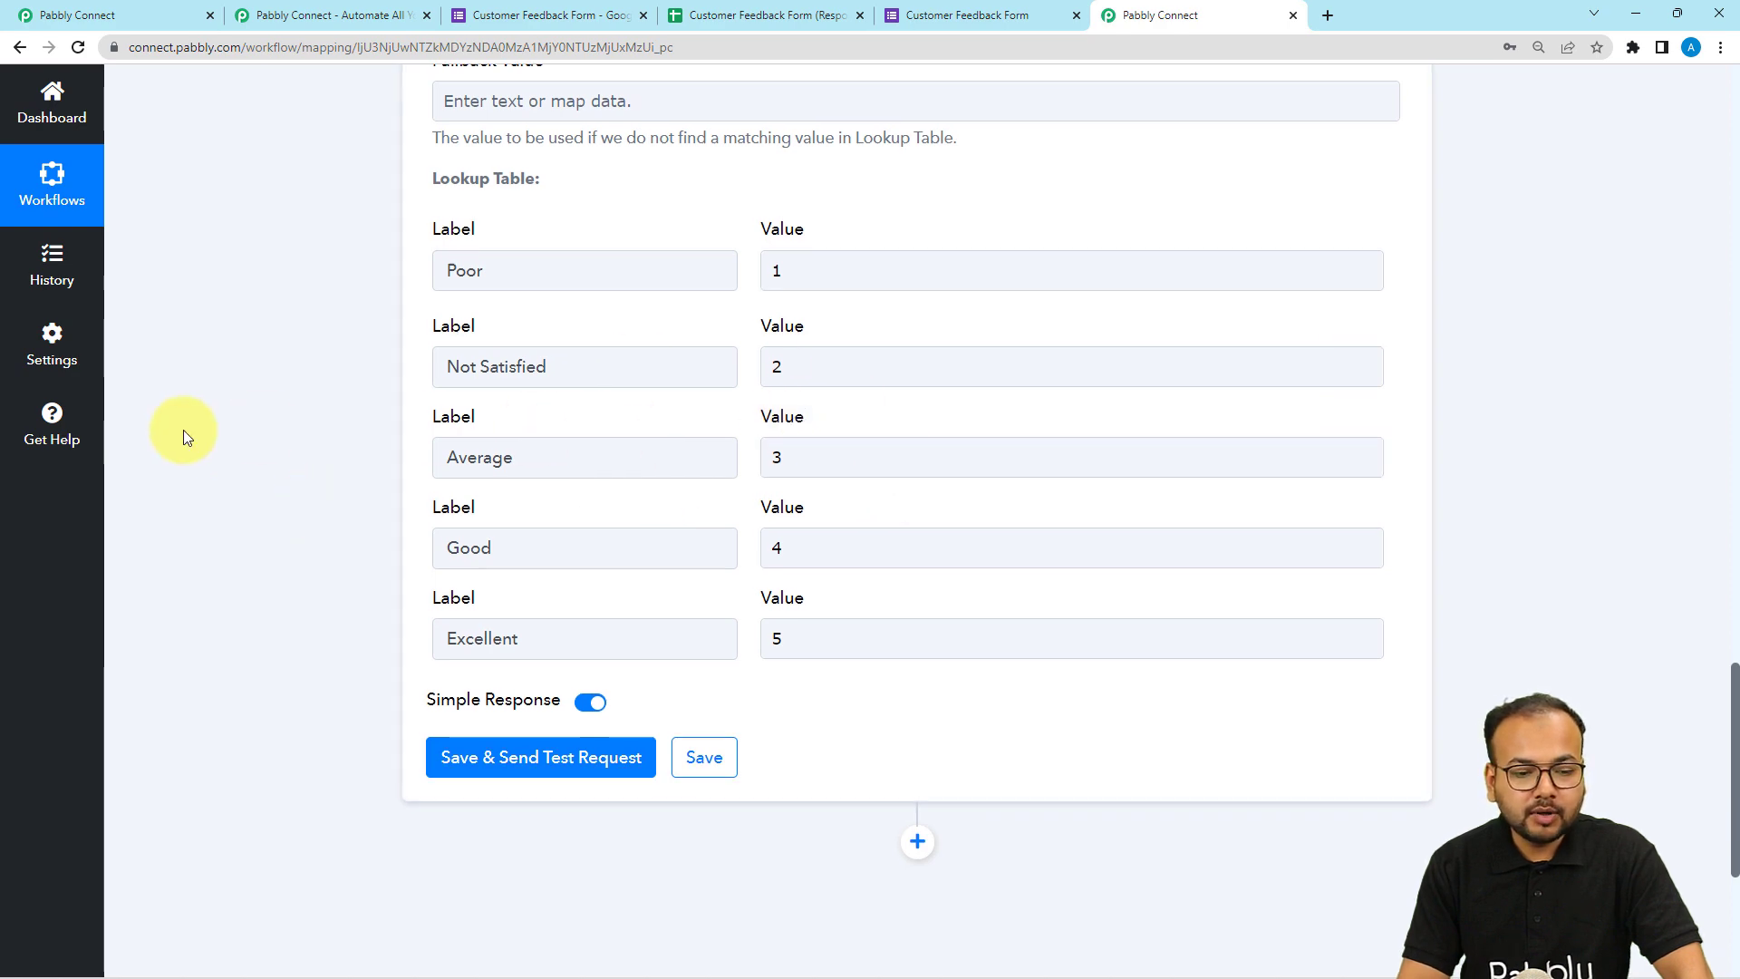
scroll(183, 429, "up", 13)
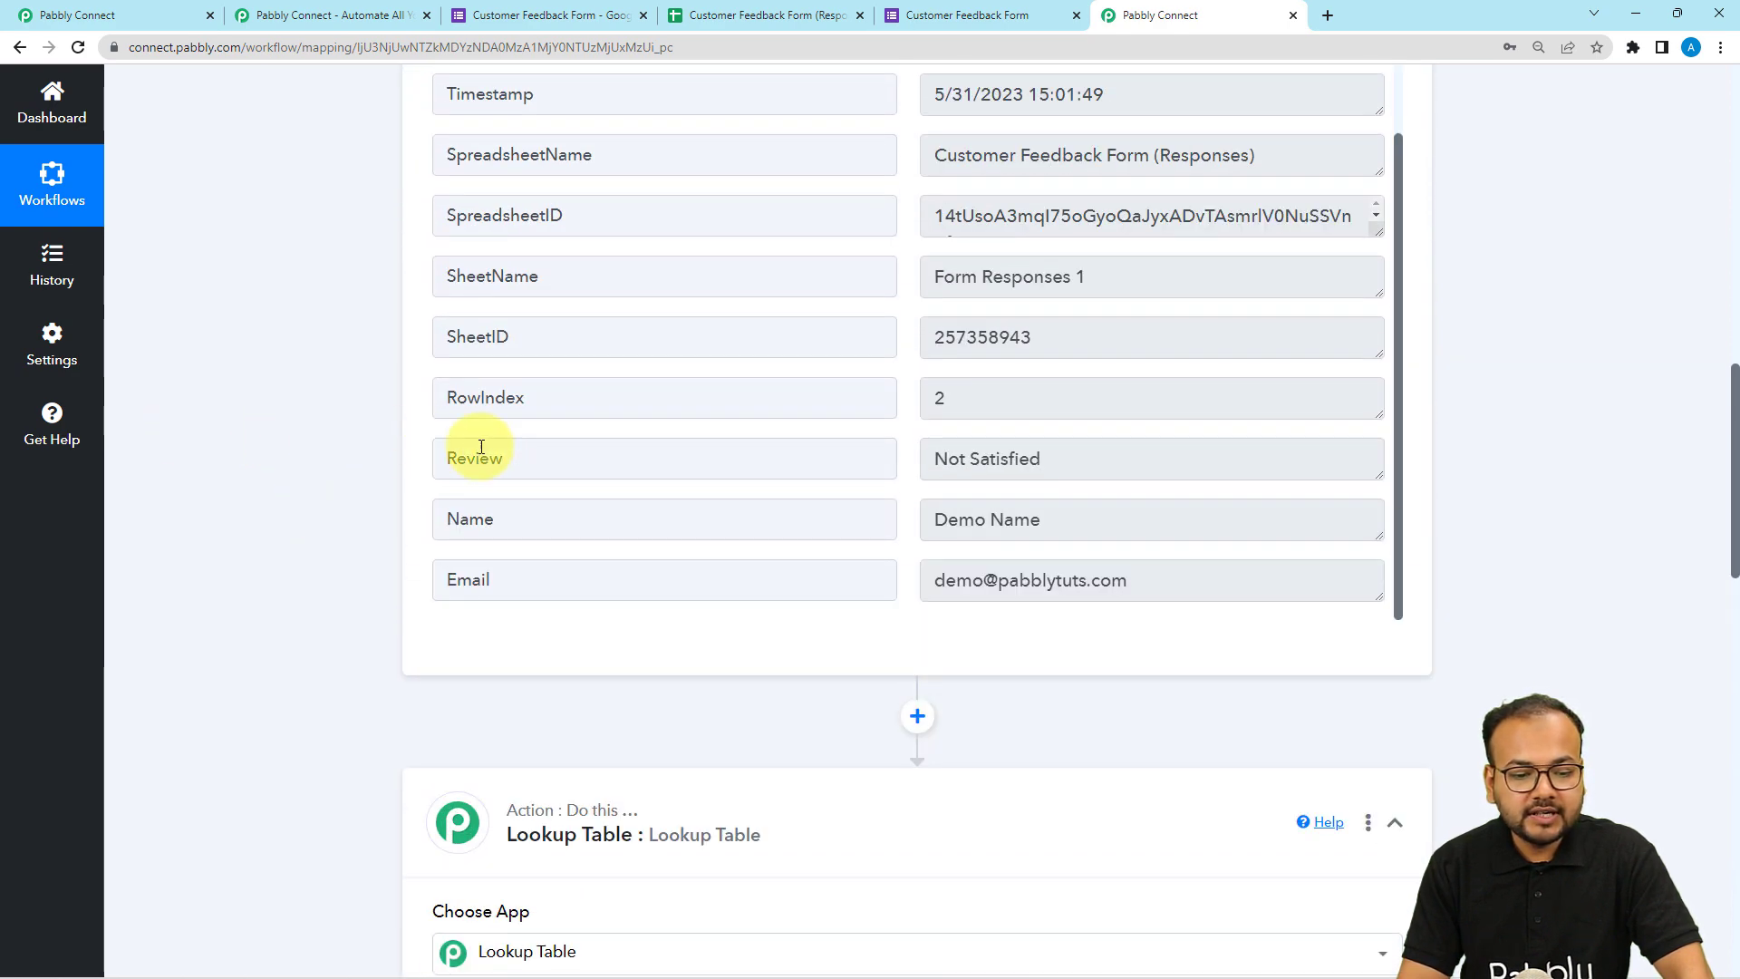
left_click_drag(525, 458, 404, 457)
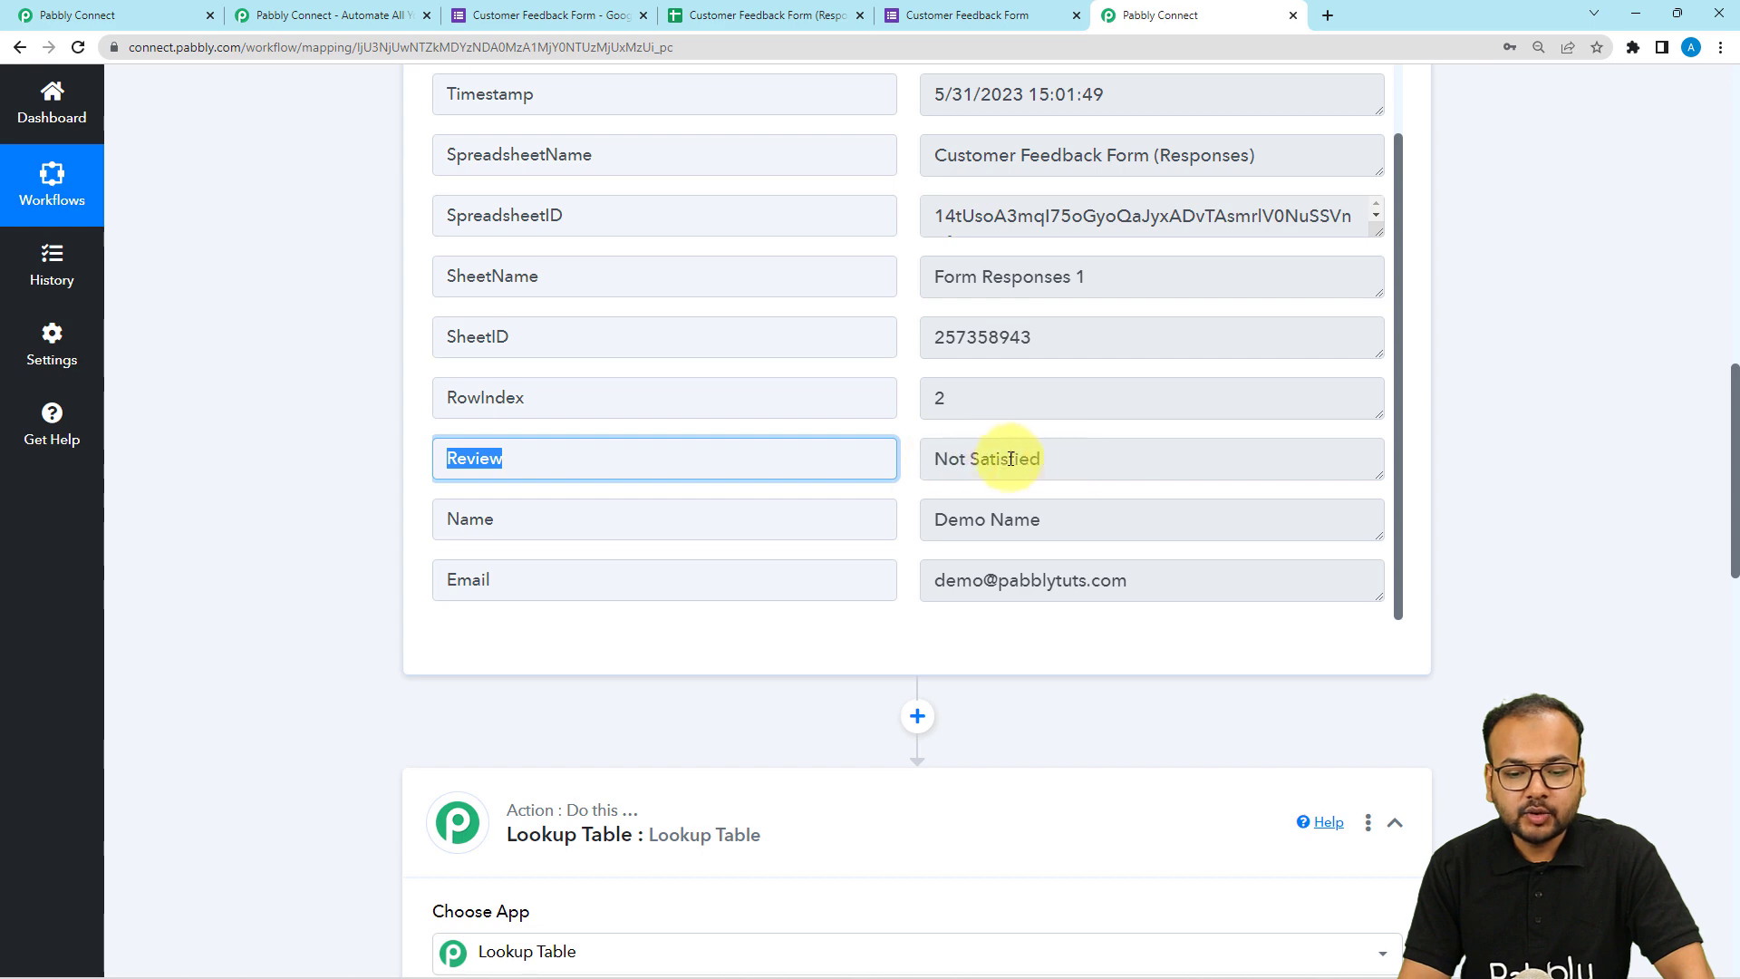
scroll(446, 377, "down", 1)
scroll(446, 377, "down", 9)
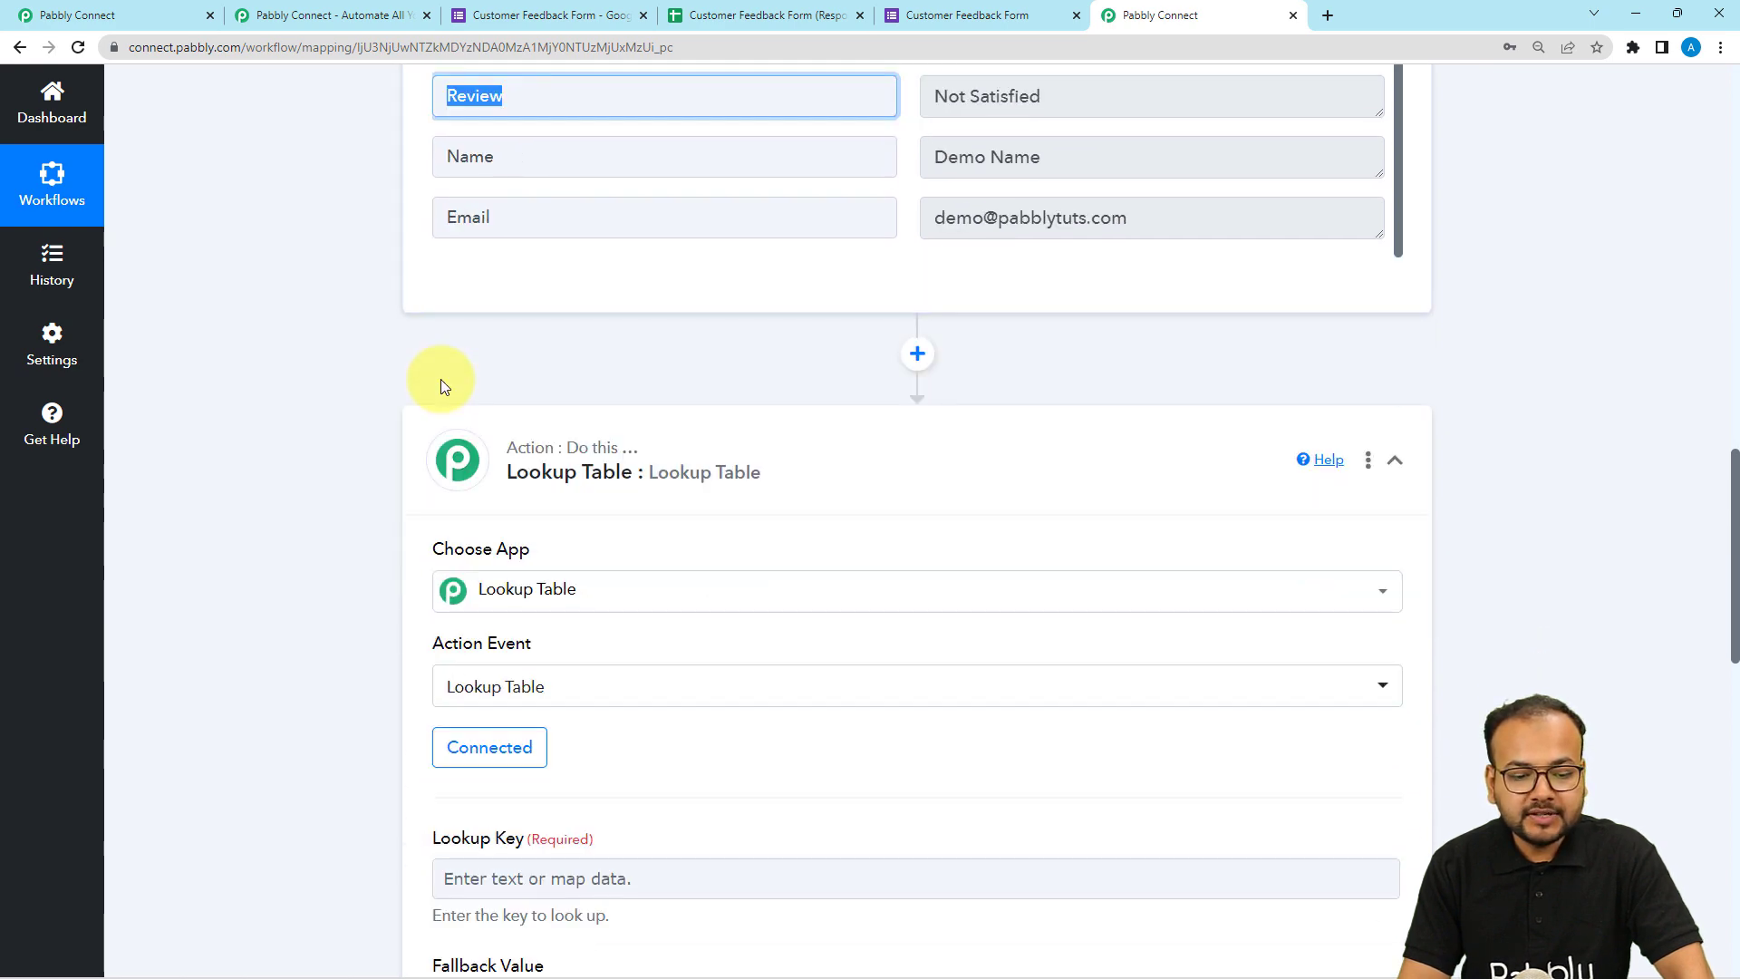
Map the Google Forms Review field into the Lookup Key.
left_click(493, 342)
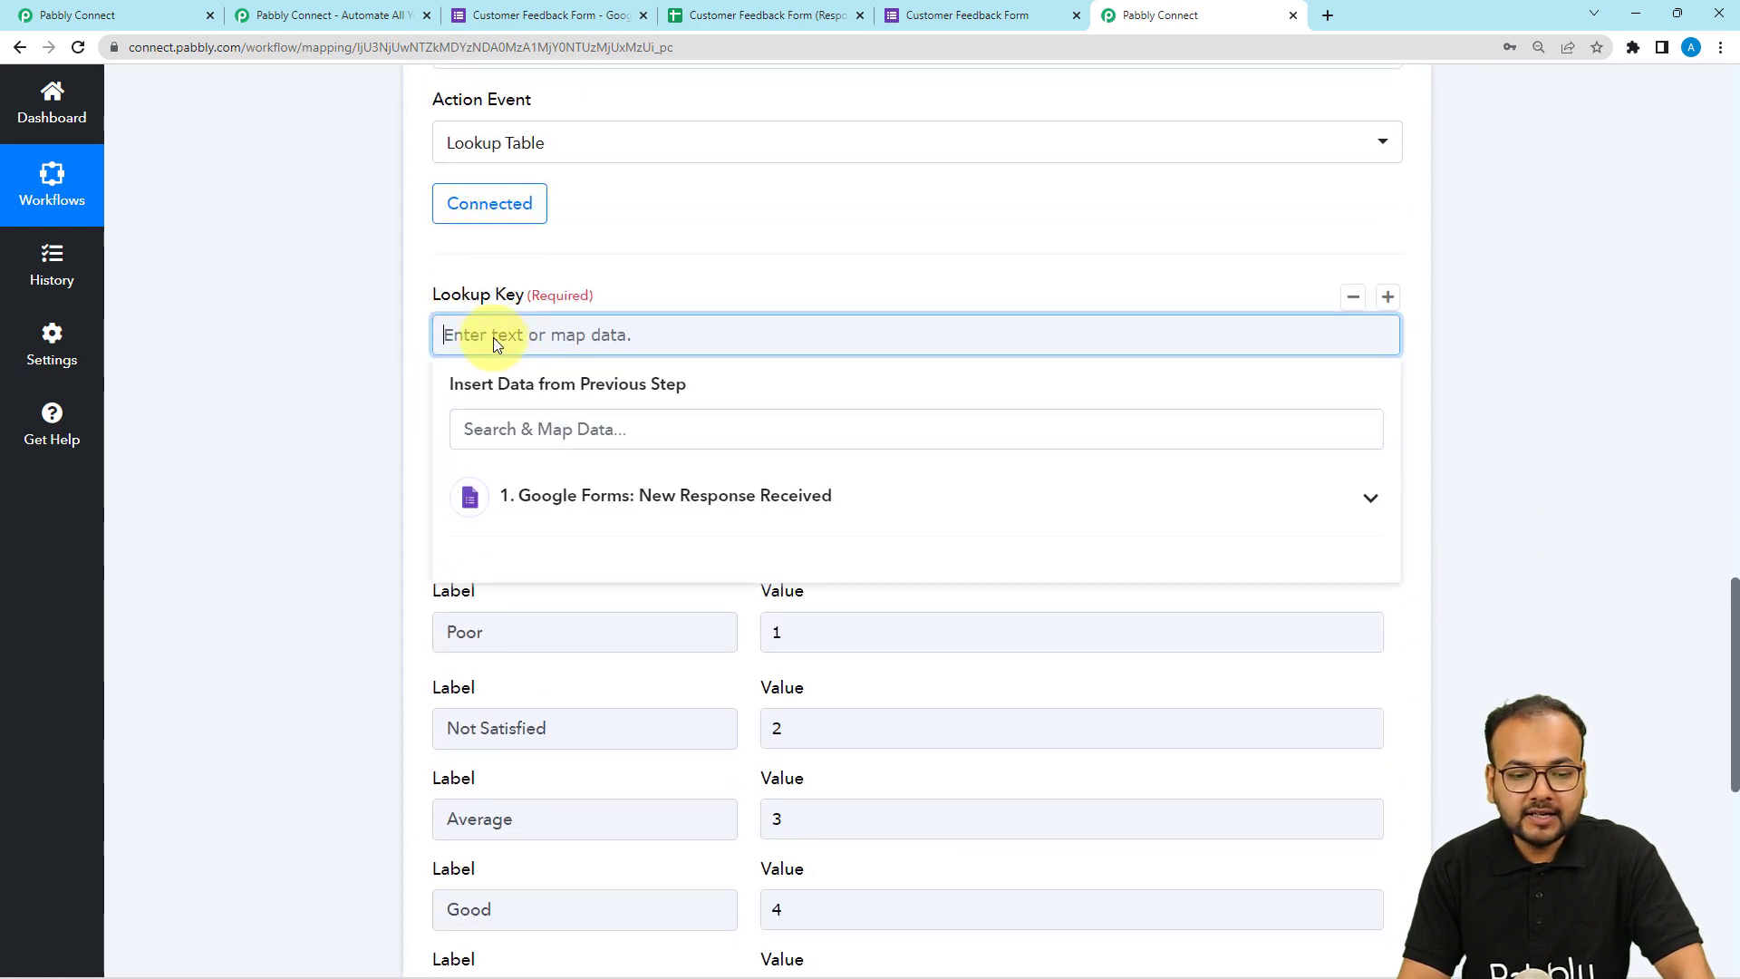
left_click(580, 497)
scroll(656, 632, "down", 1)
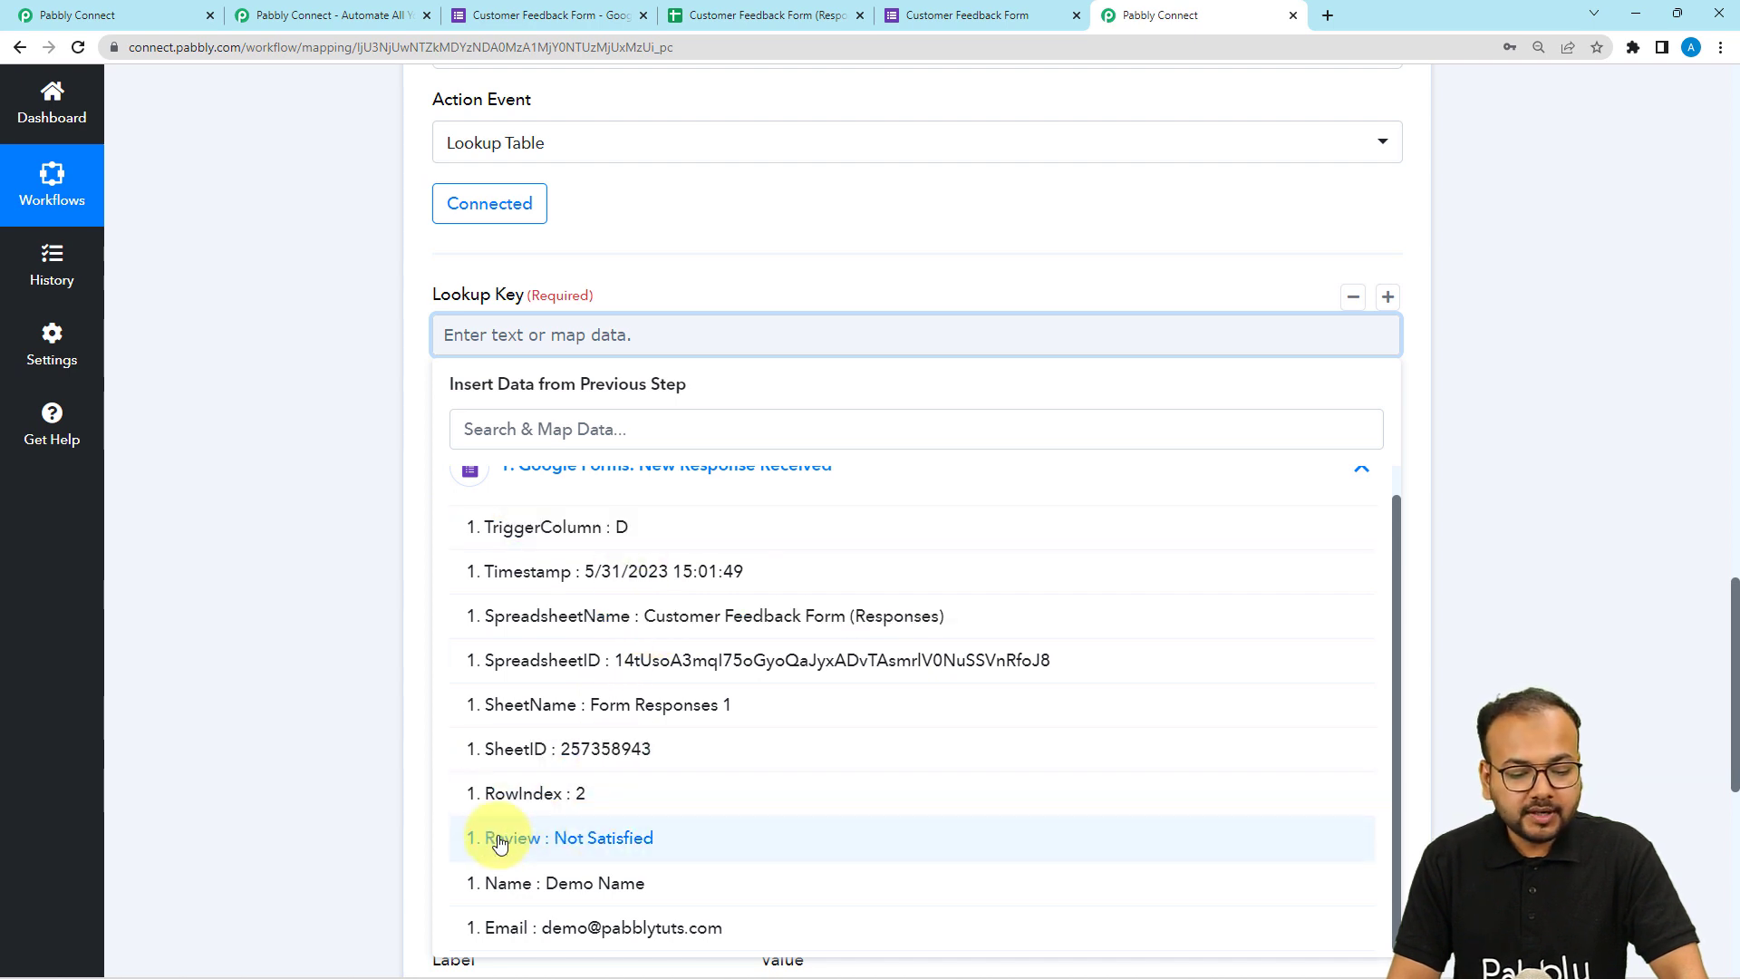
left_click(585, 856)
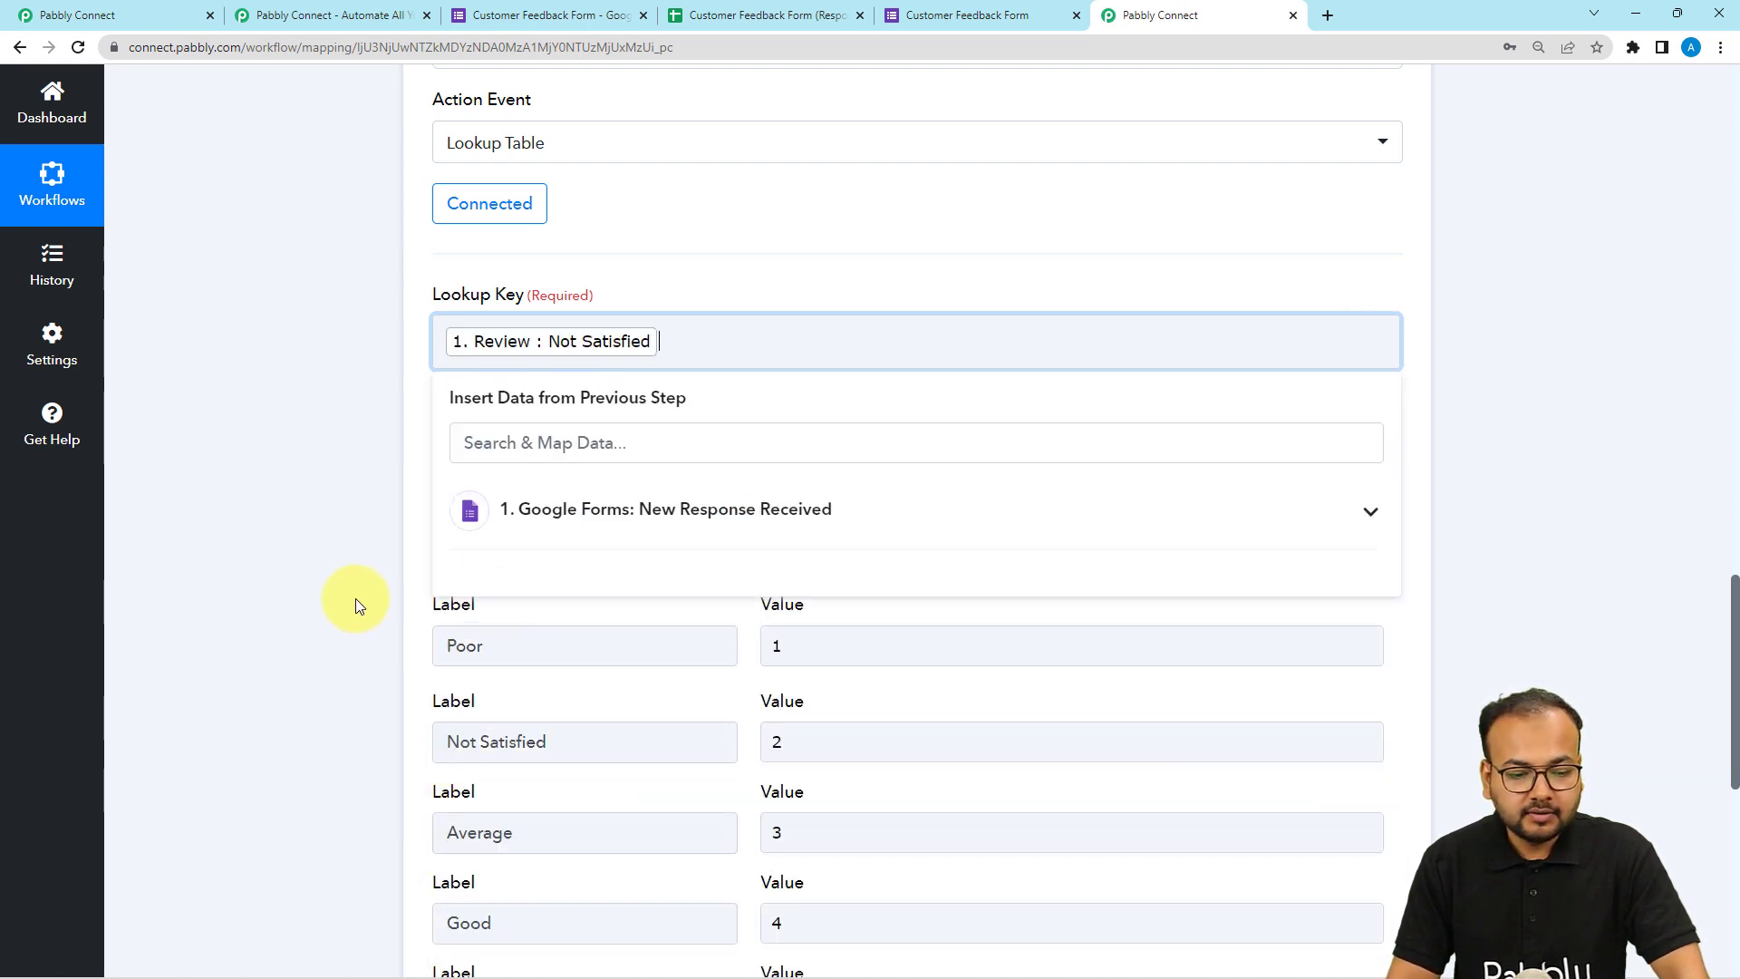
left_click(352, 587)
Save and send a test request for the Lookup Table action and inspect its result value.
scroll(352, 585, "down", 3)
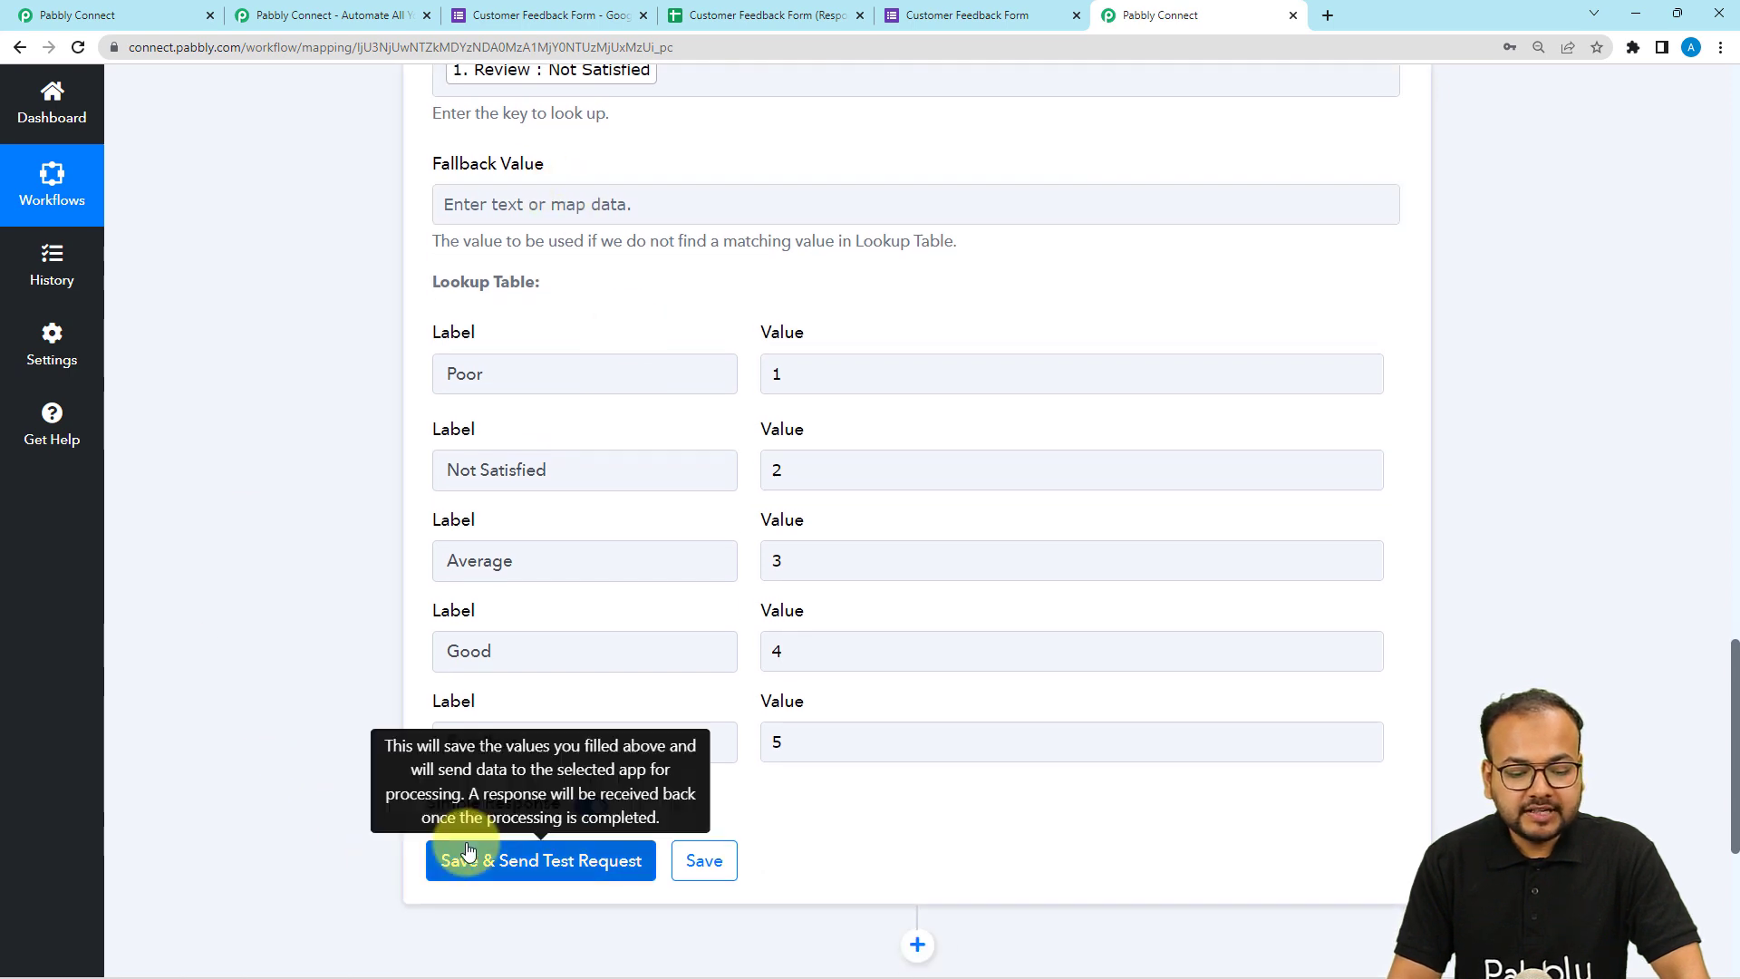
left_click(556, 881)
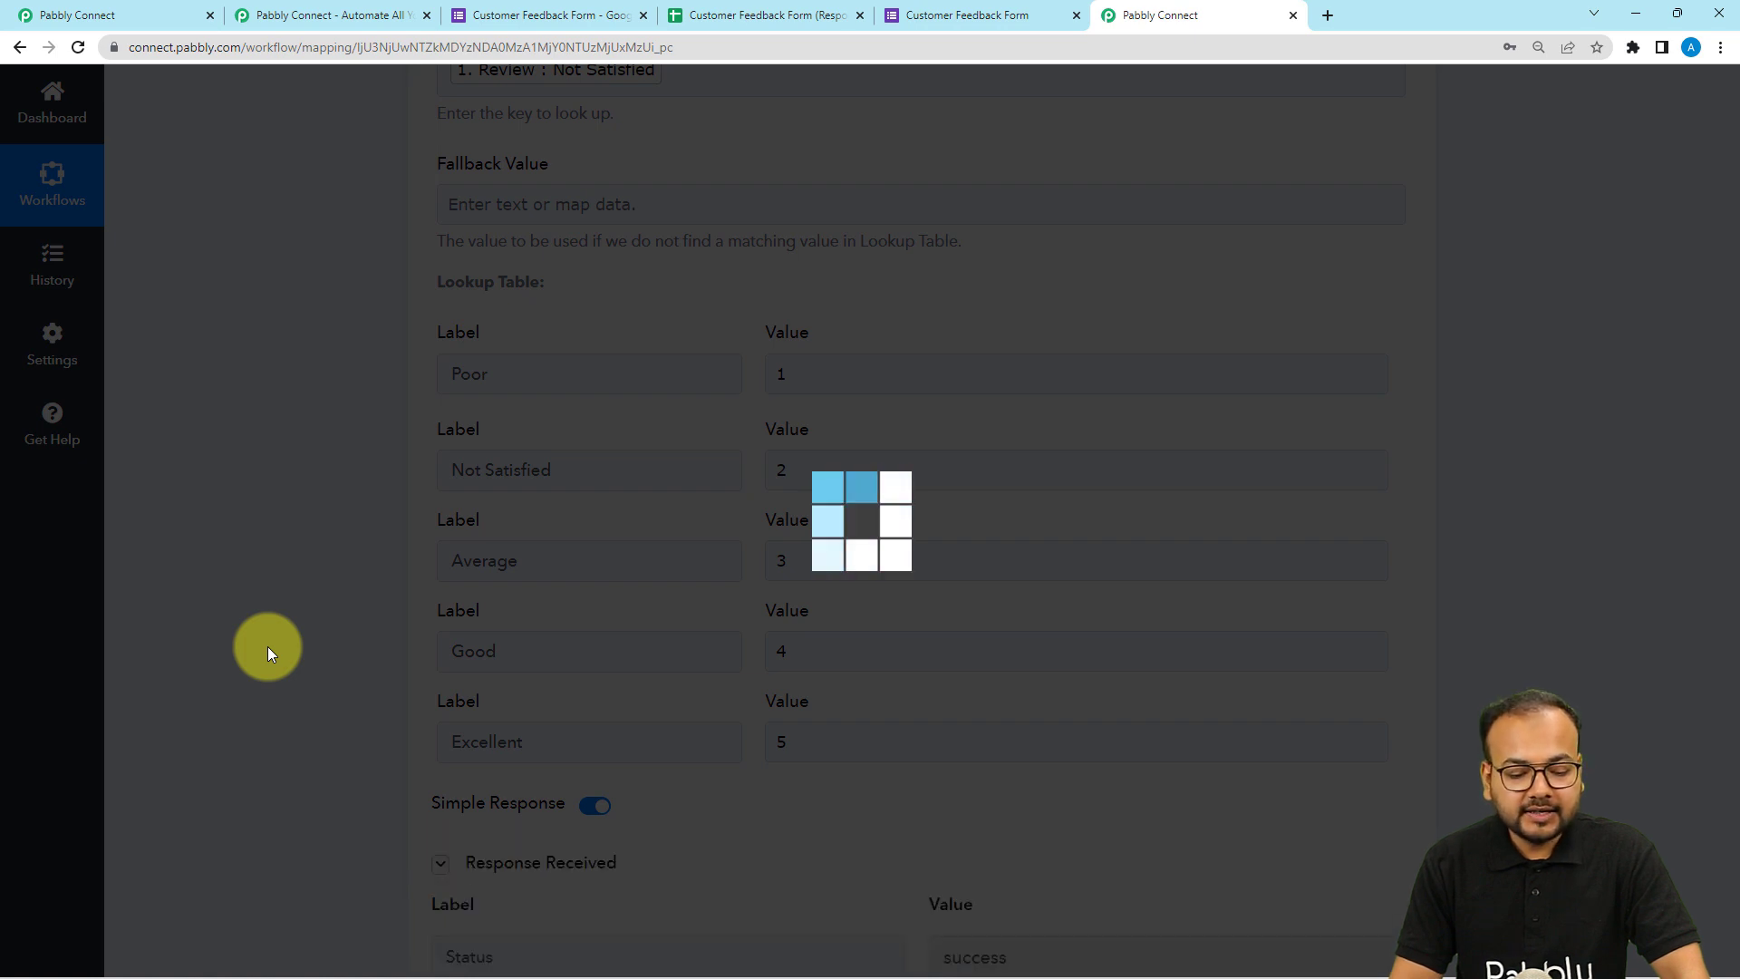
scroll(268, 645, "down", 3)
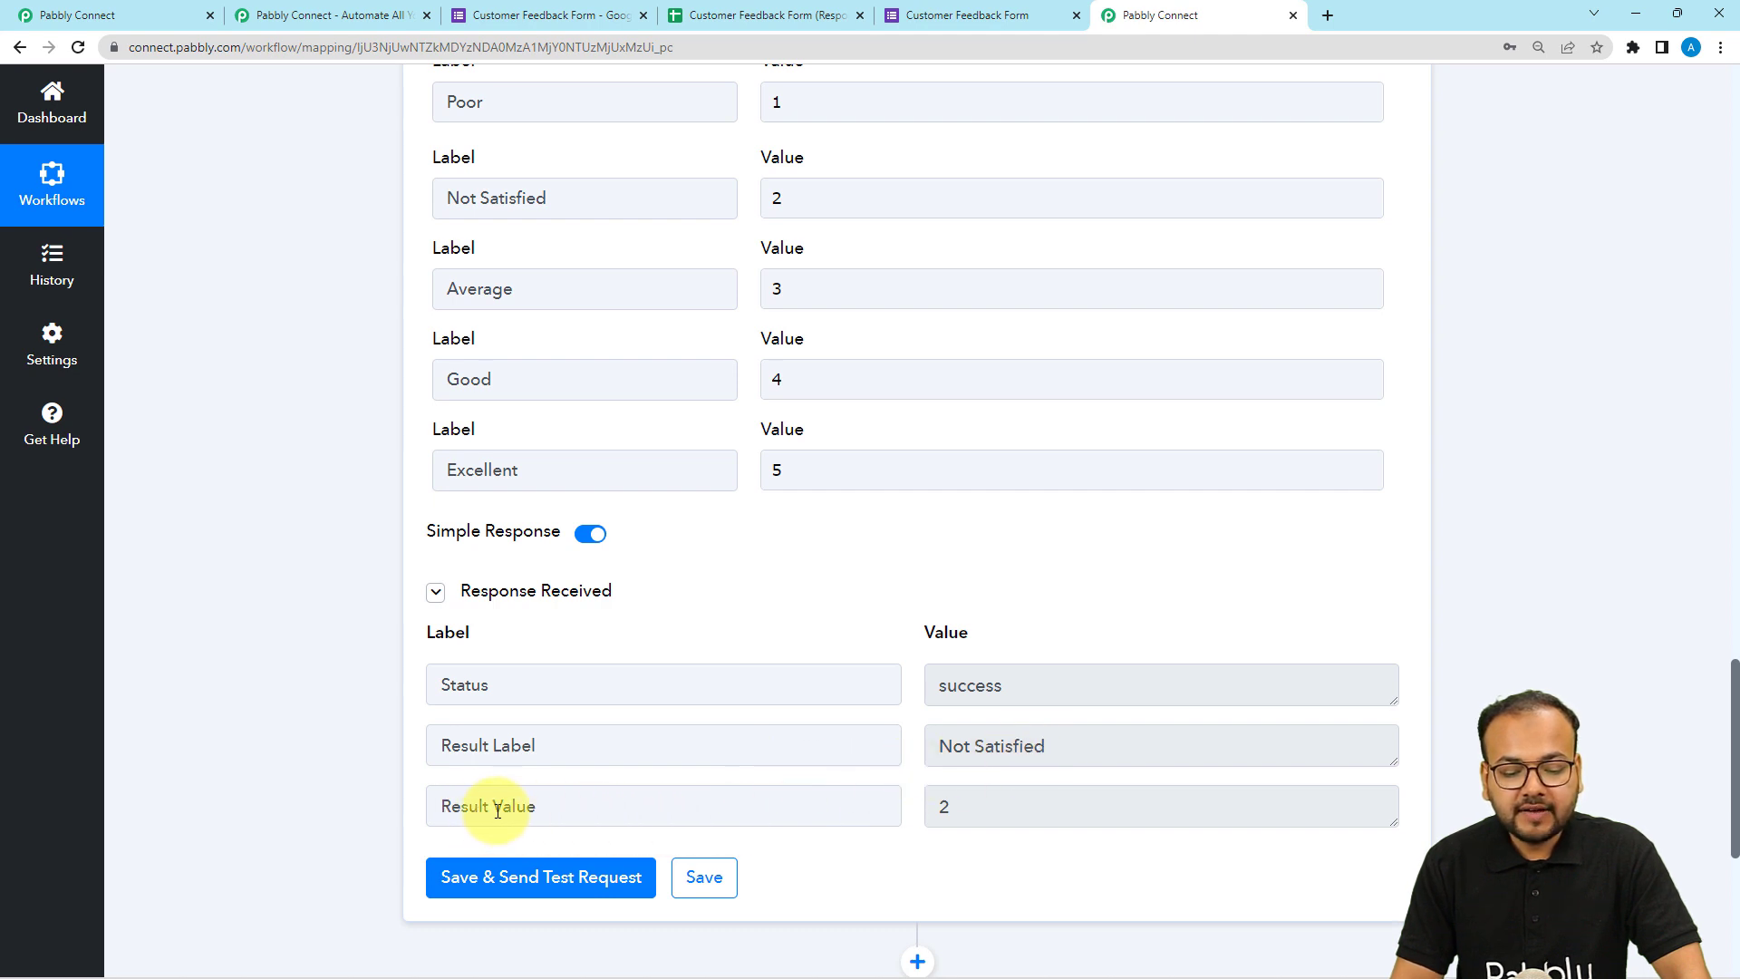
double_click(936, 807)
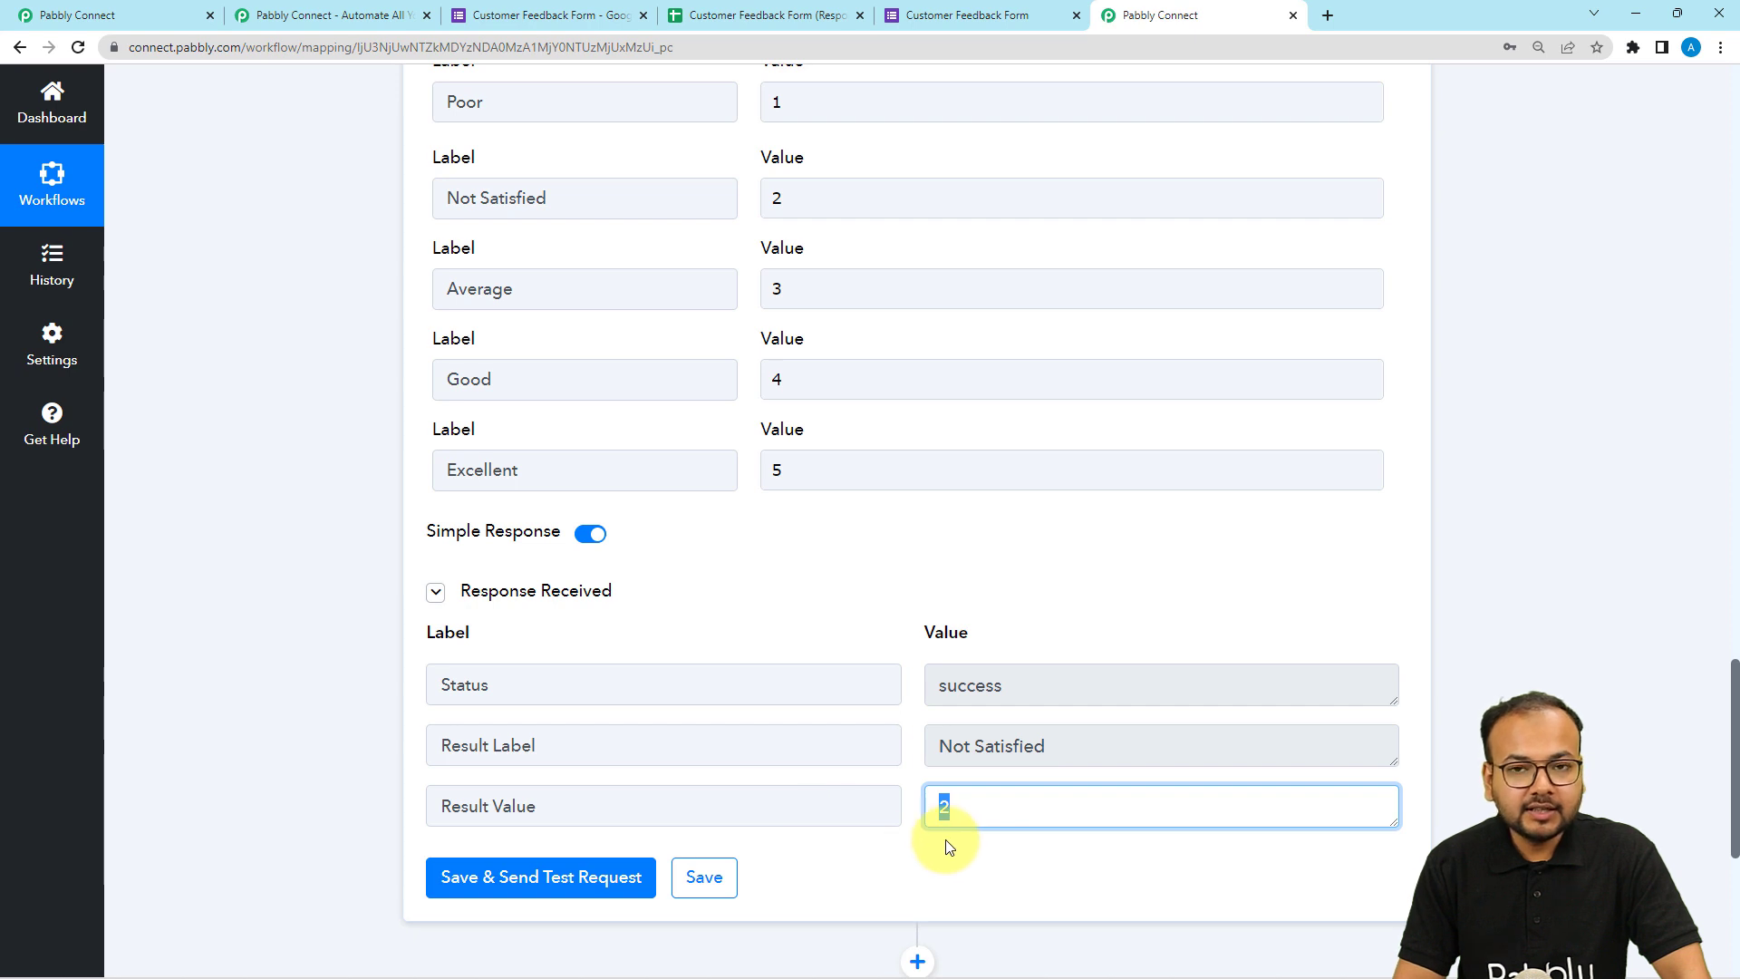
scroll(413, 732, "down", 1)
left_click_drag(527, 716, 389, 727)
scroll(388, 720, "down", 2)
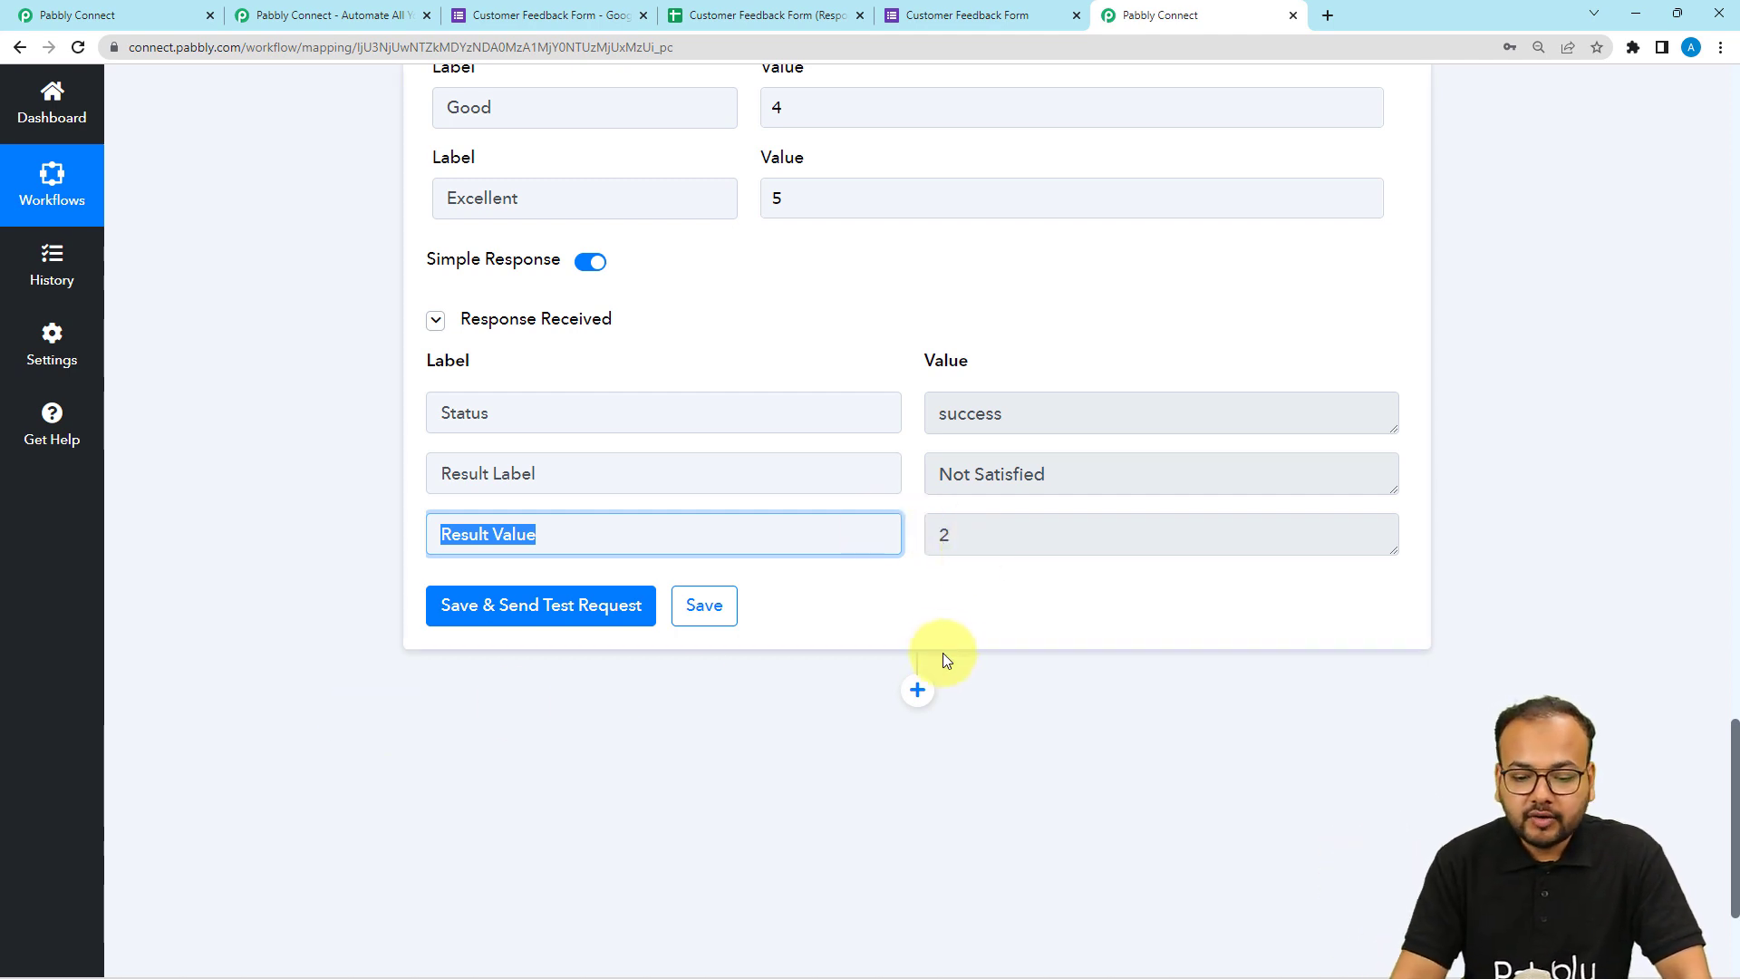
Add a new action step and choose the Google Sheets app by searching for goo.
left_click(917, 690)
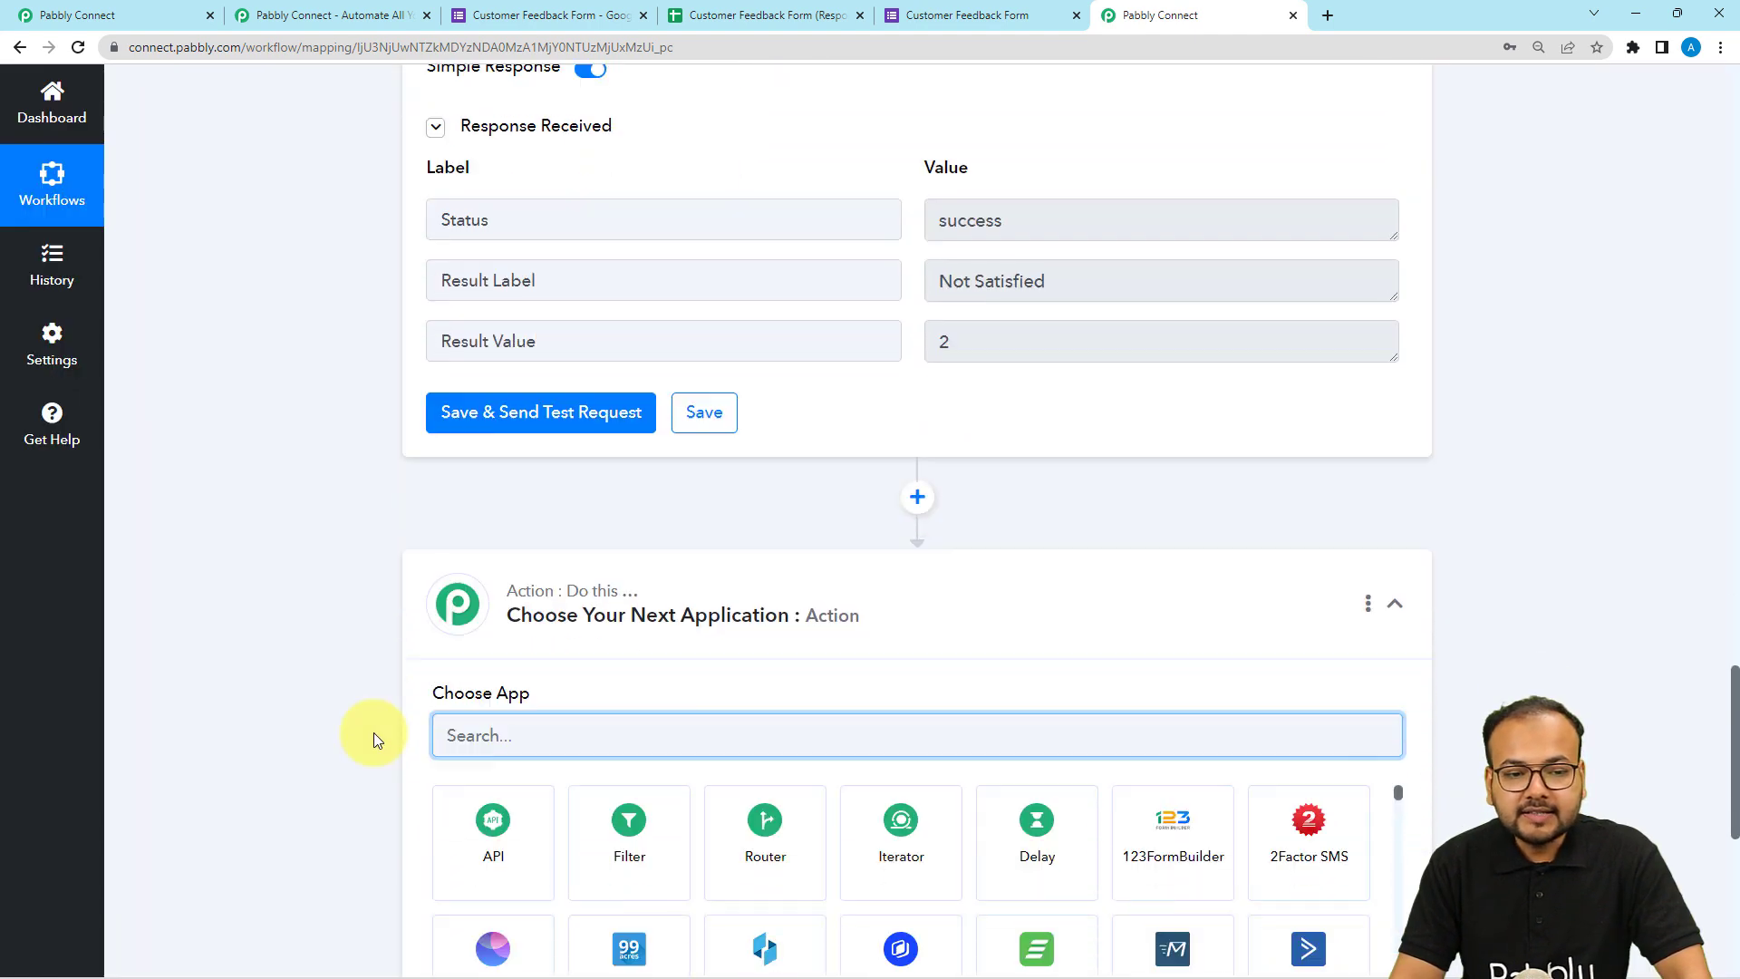
scroll(373, 732, "down", 2)
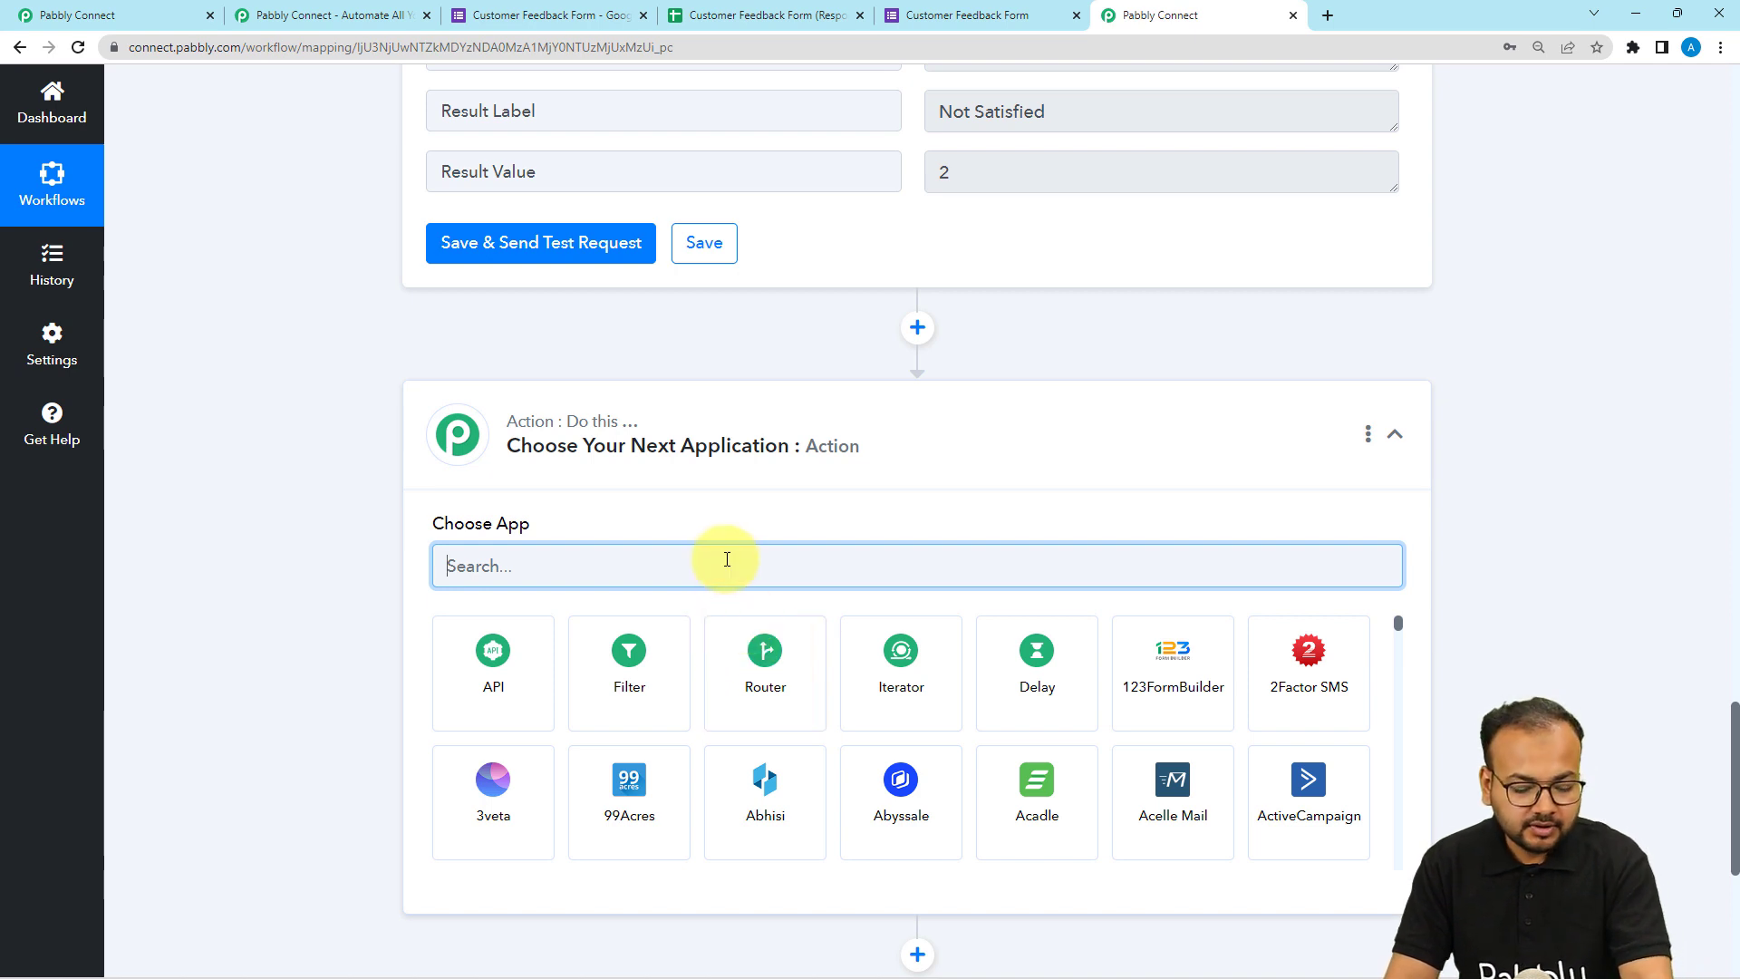
type("oo")
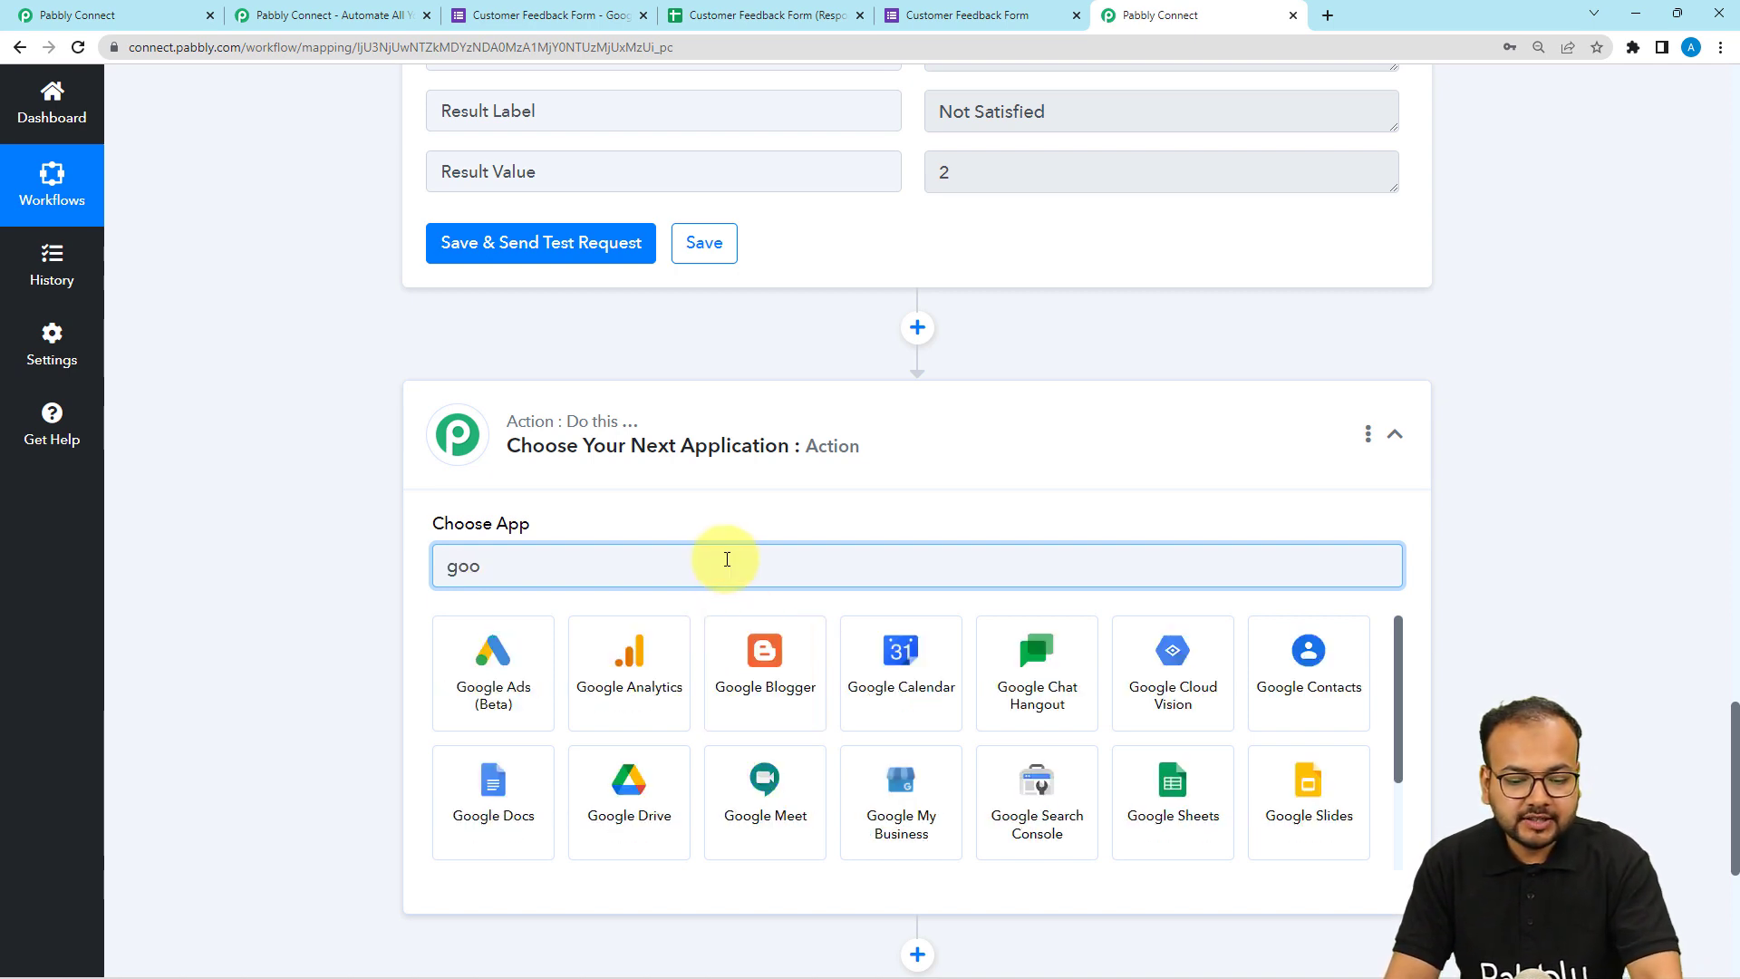
left_click(1172, 802)
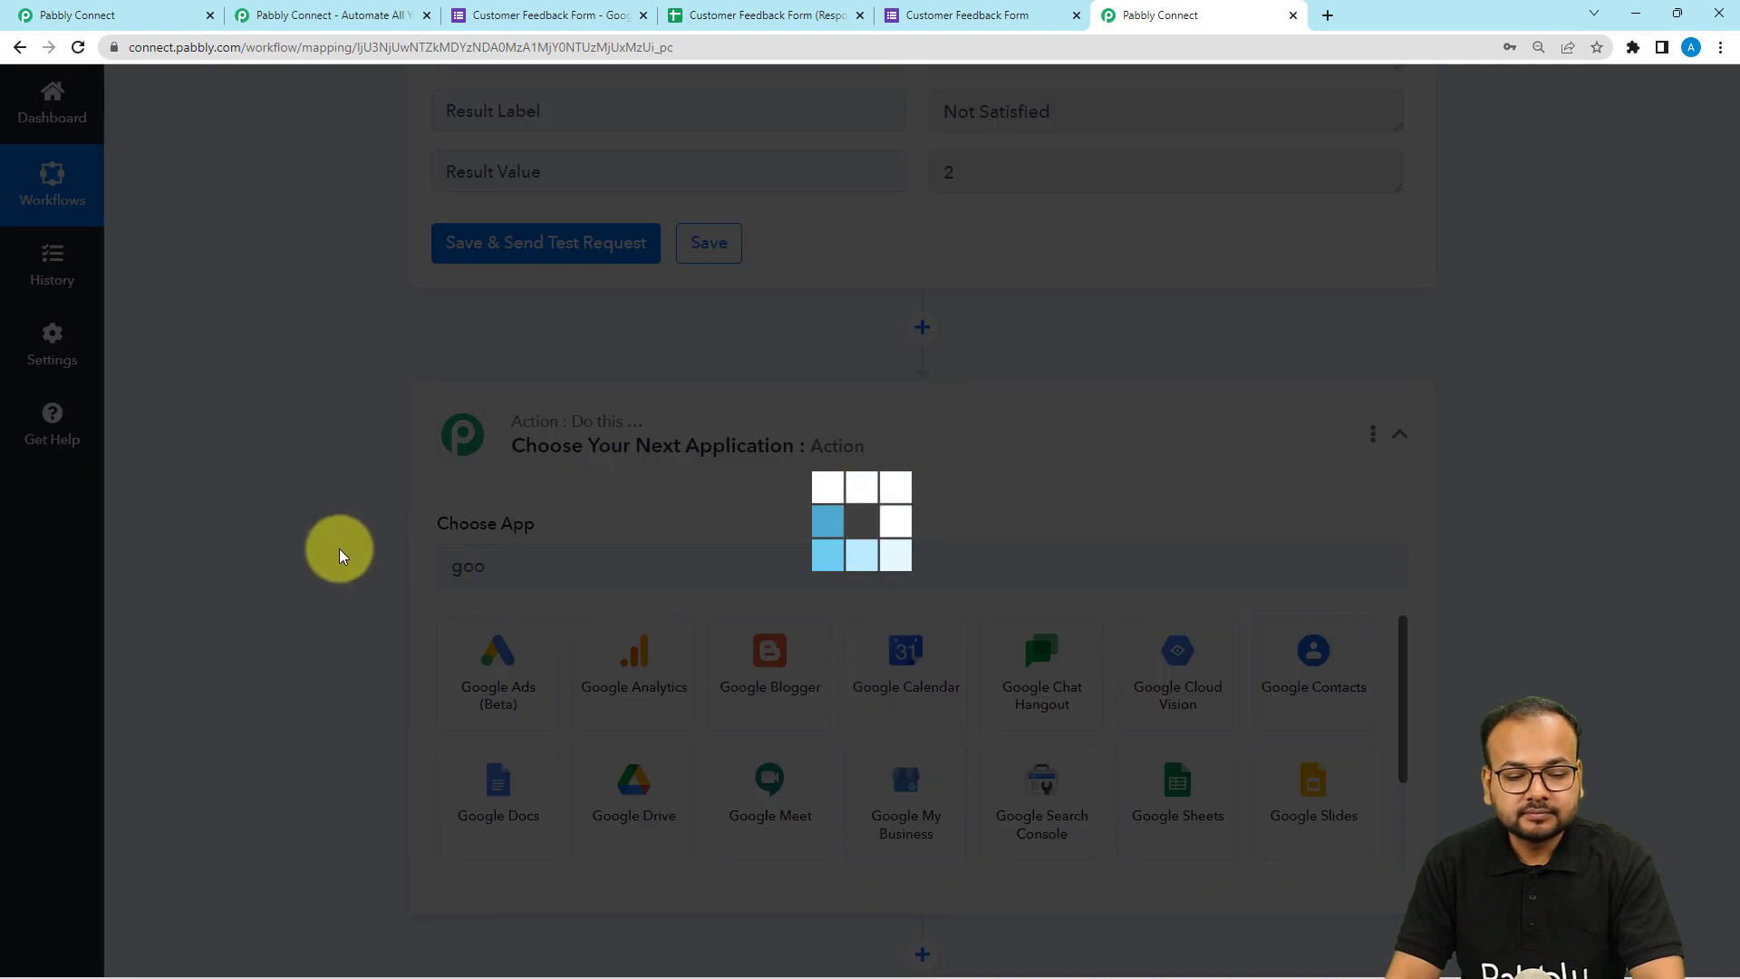
scroll(341, 555, "down", 3)
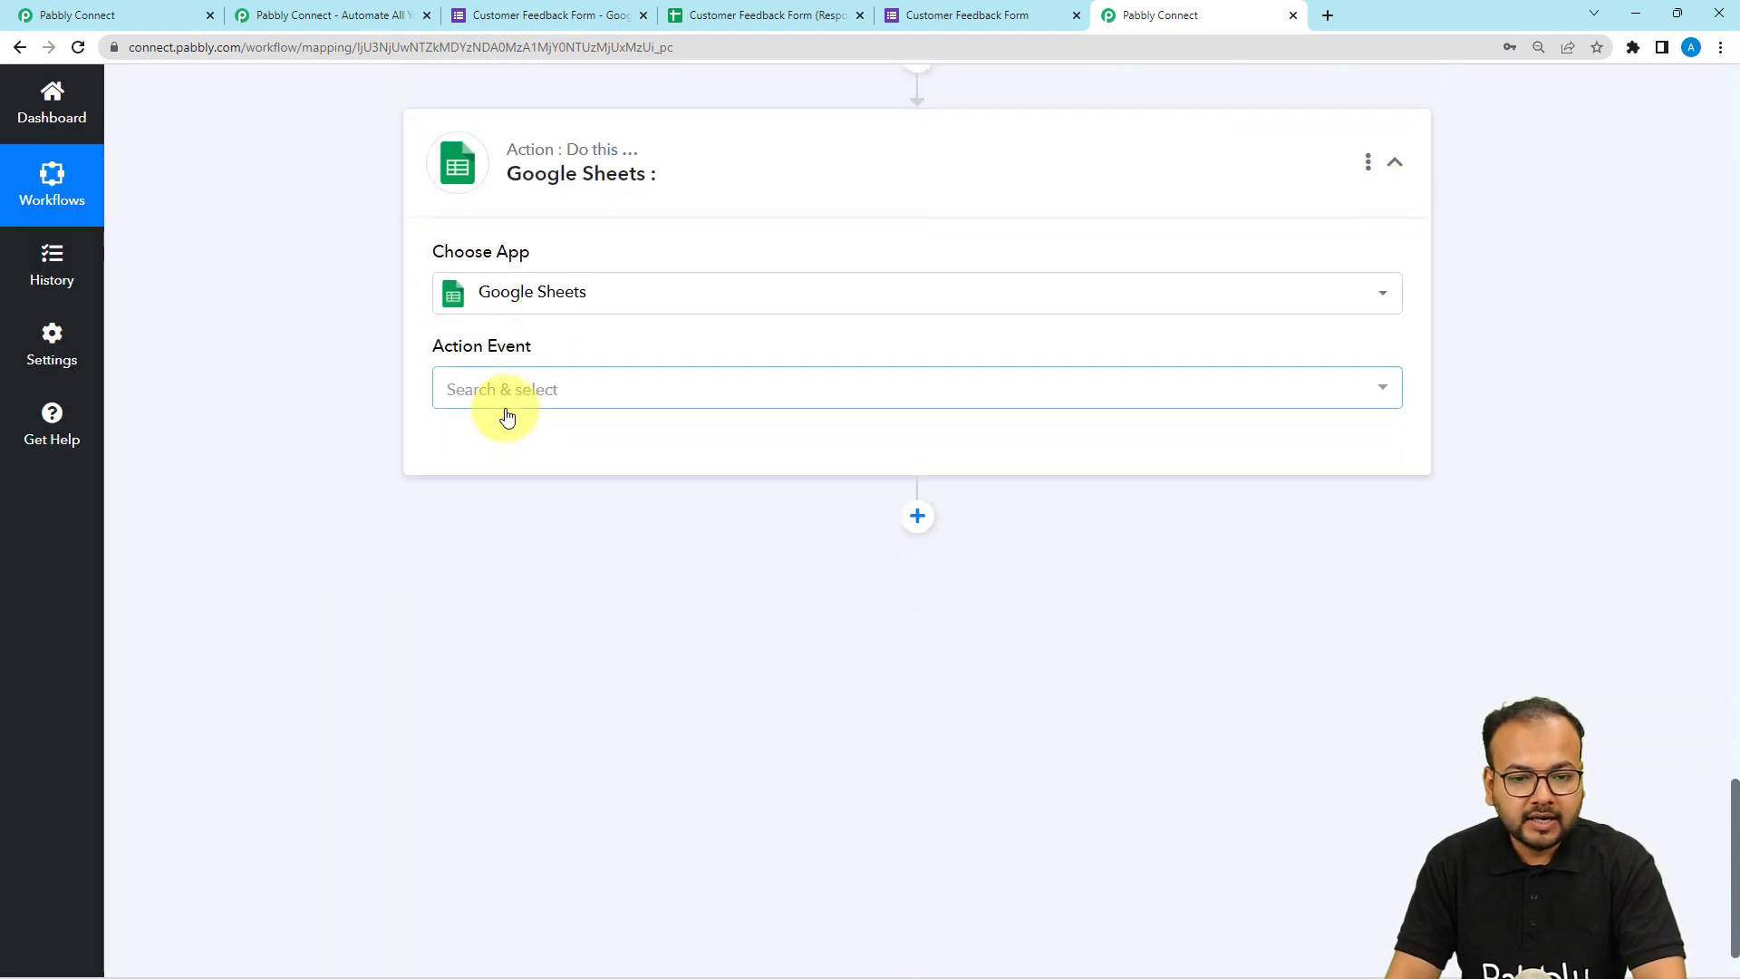
Check the Review cell in the responses sheet and set the Google Sheets action event to Update Cell Value.
left_click(786, 17)
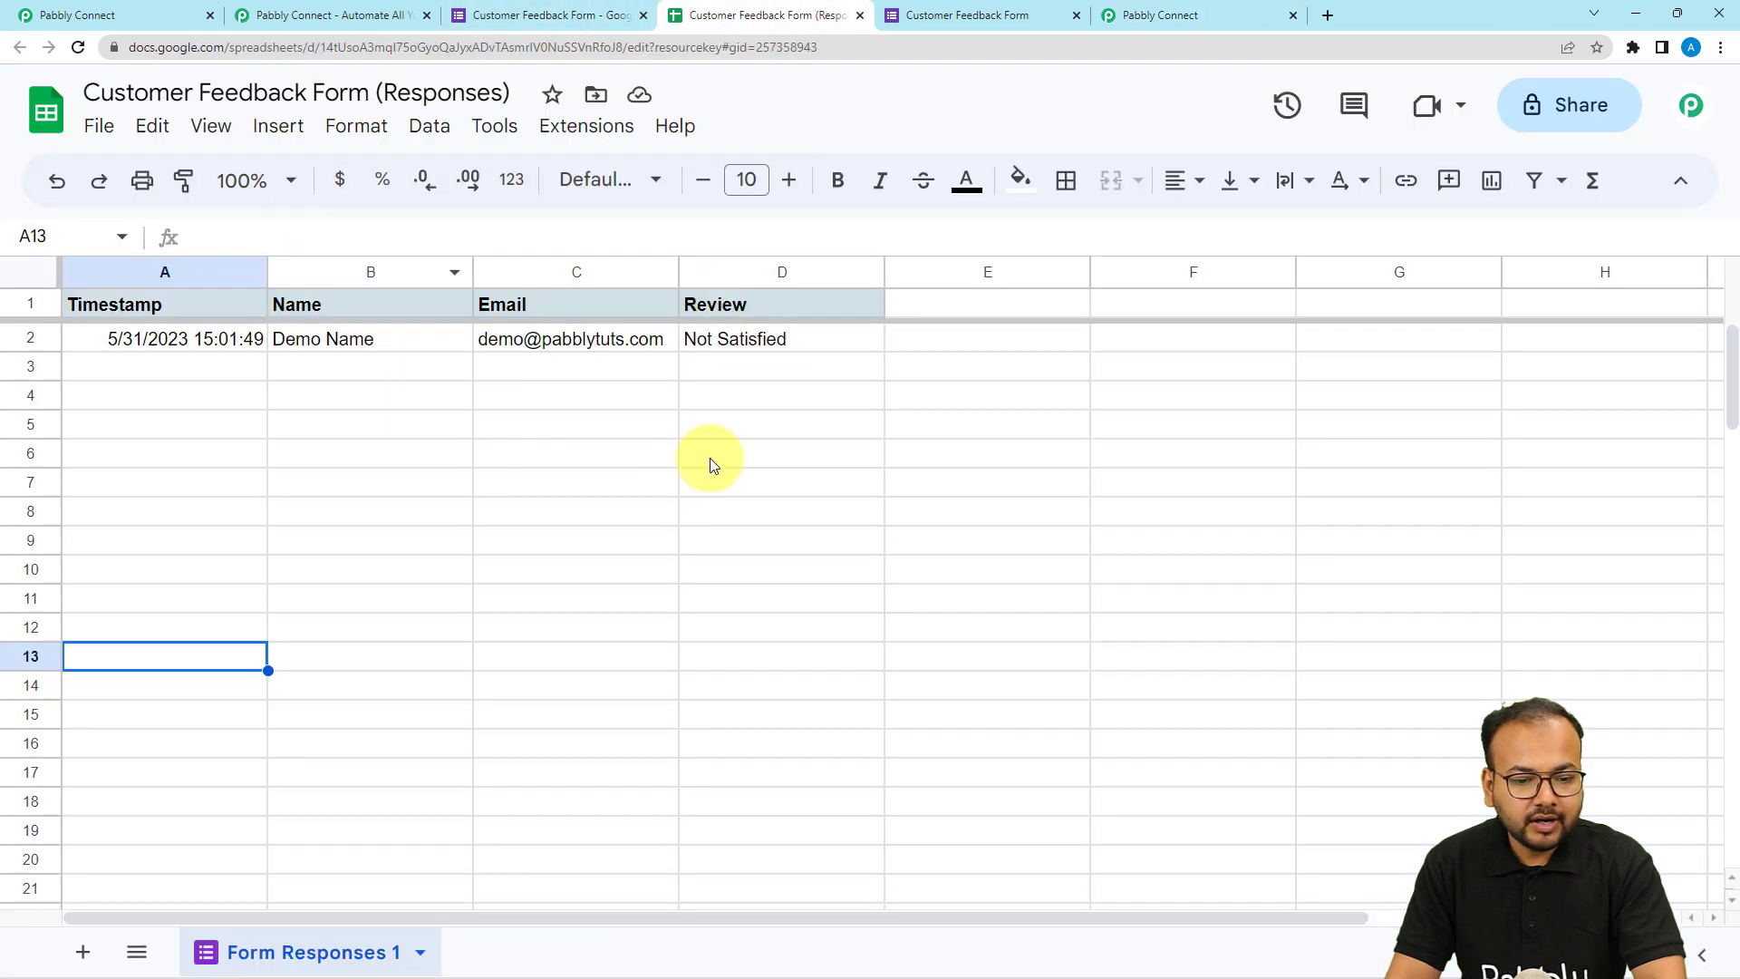
left_click(791, 347)
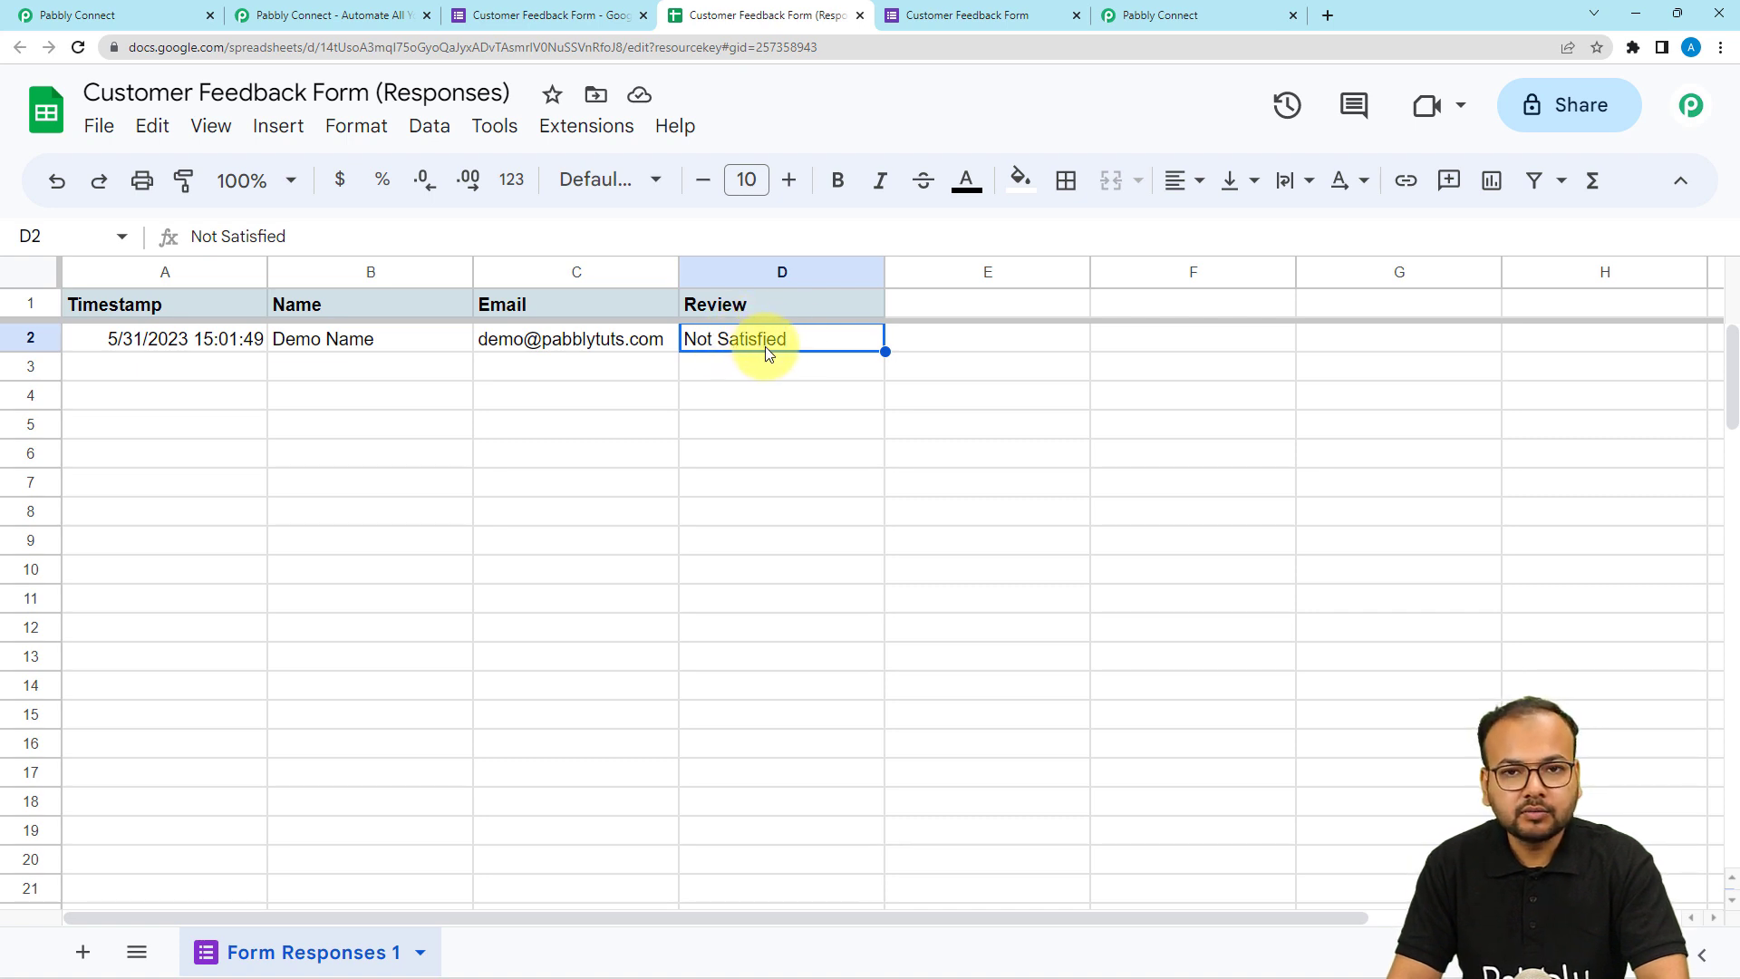
left_click(1123, 18)
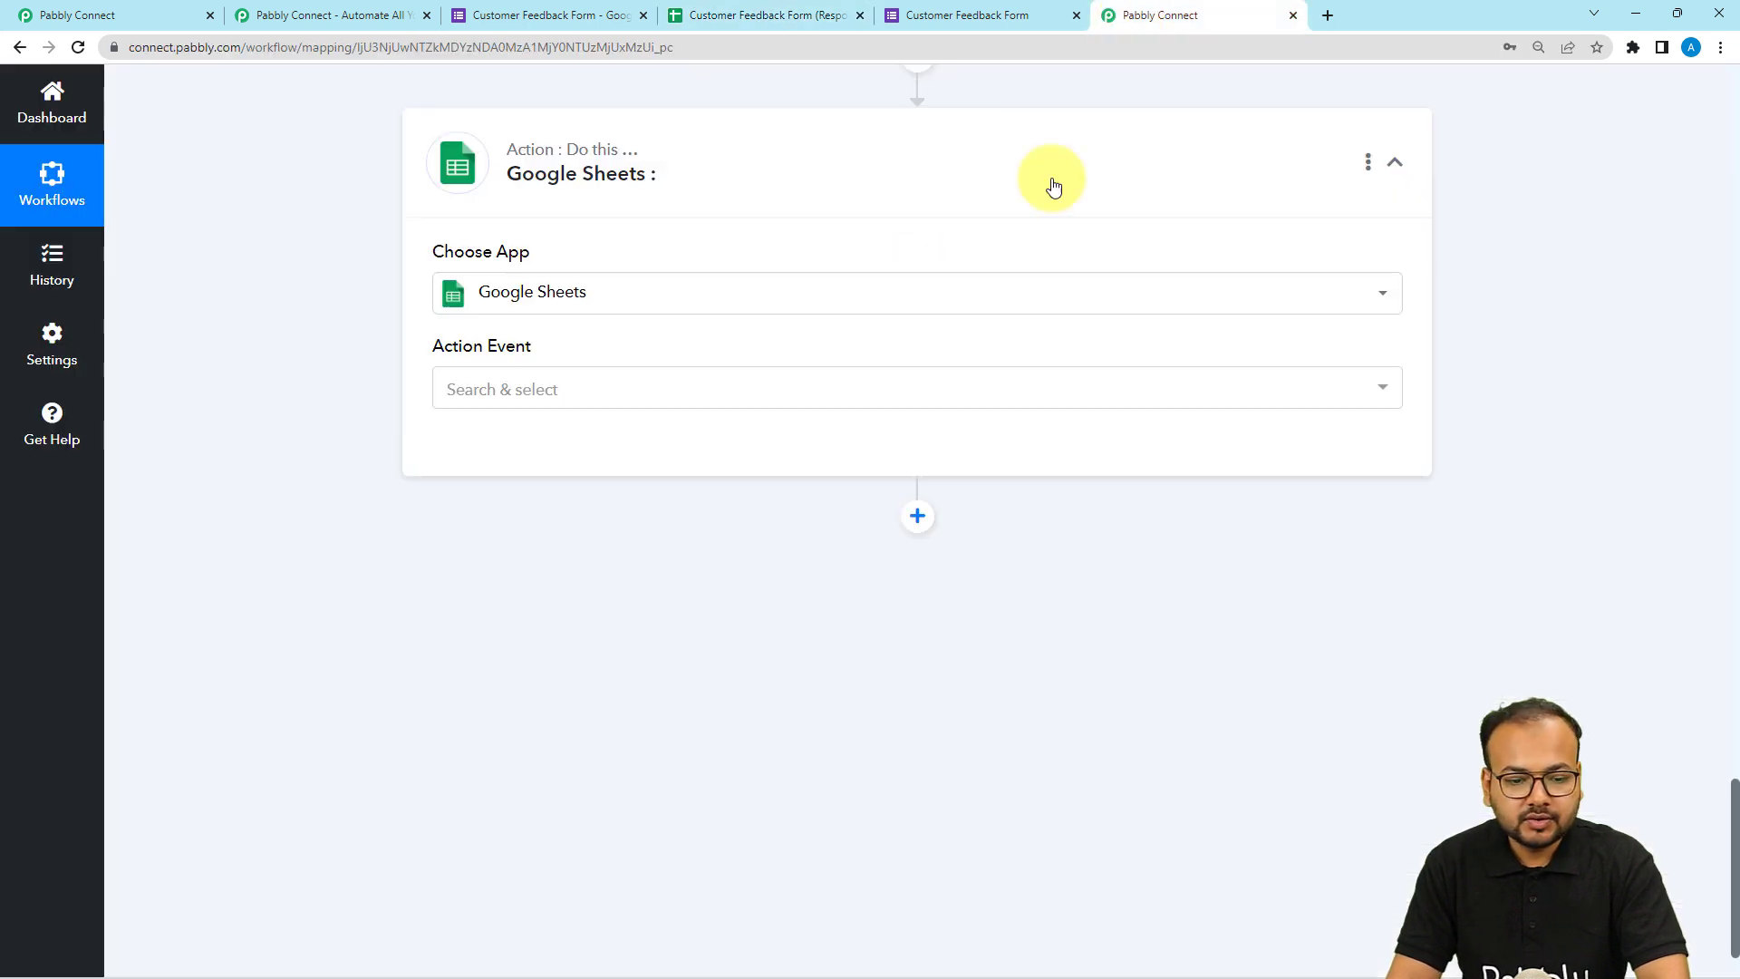
left_click(624, 401)
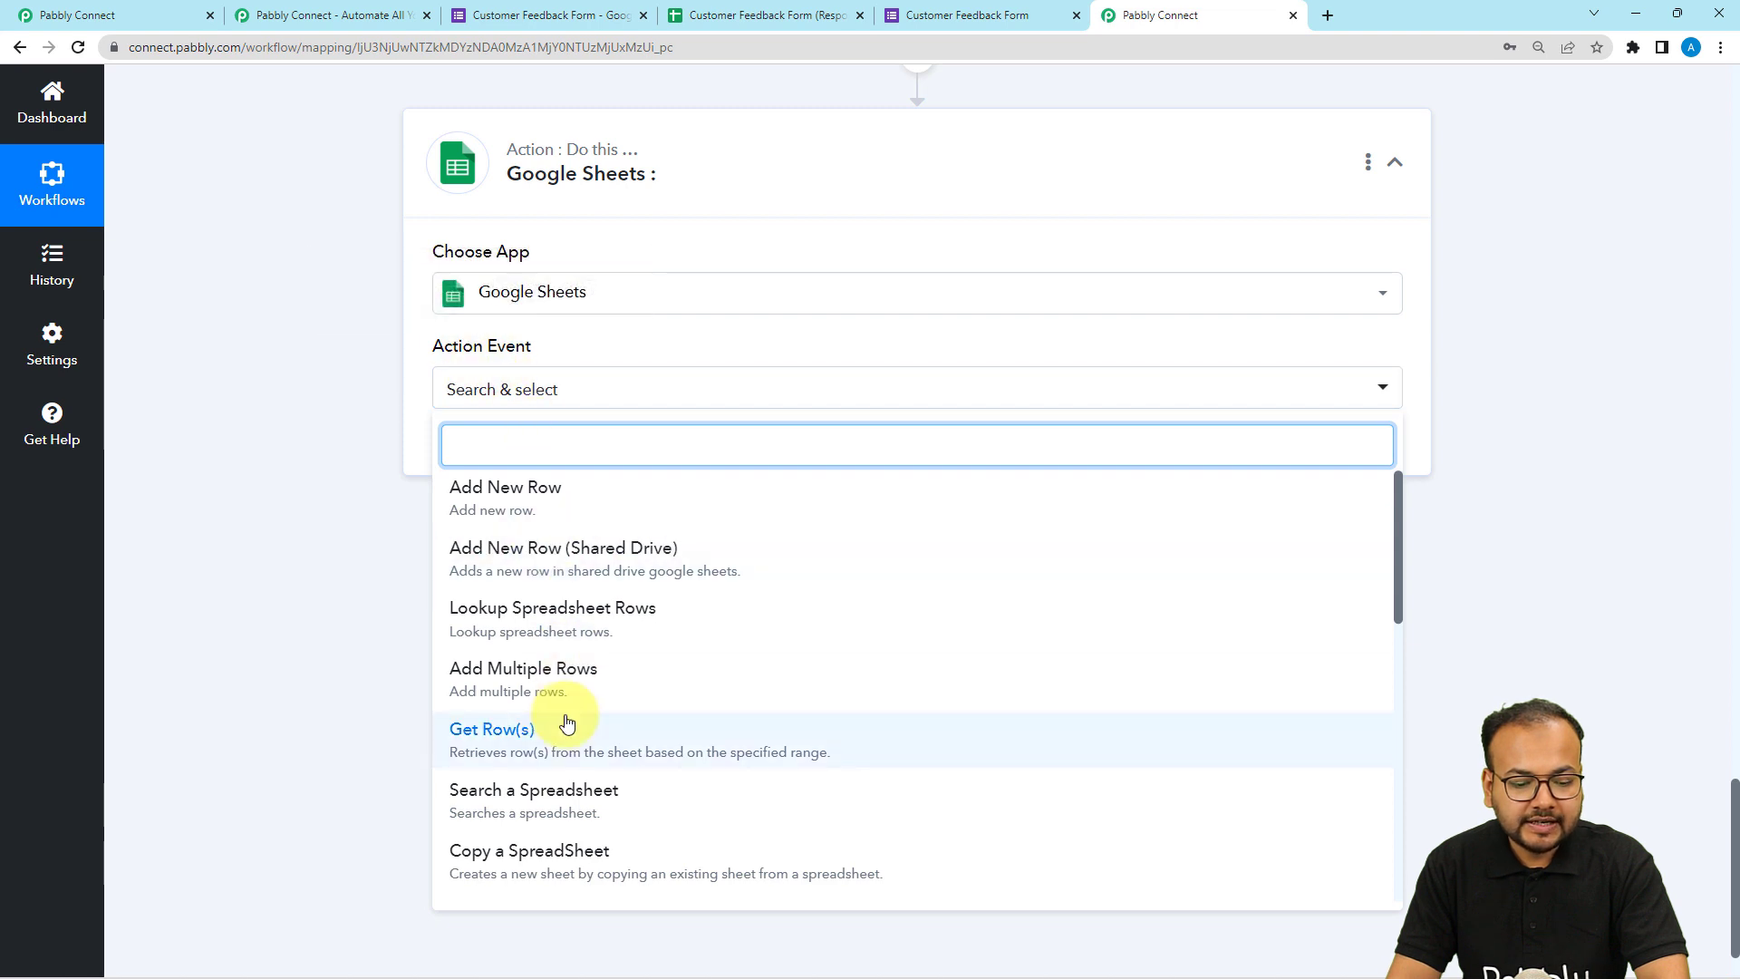
scroll(566, 721, "down", 6)
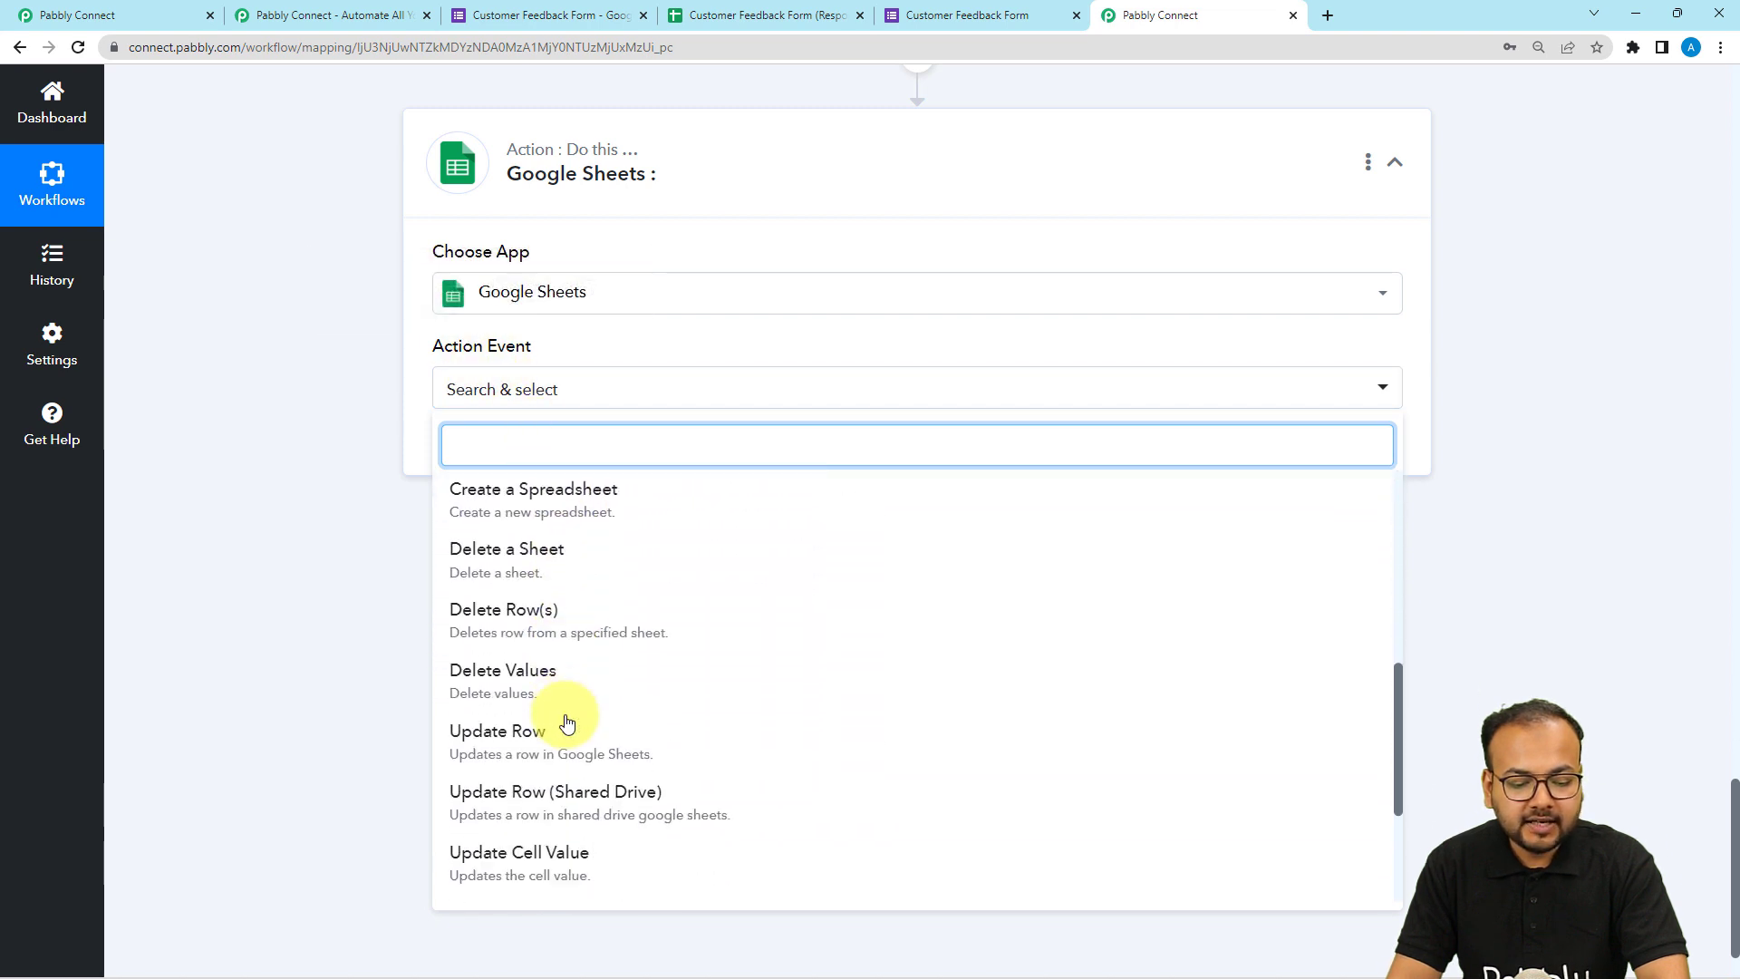
left_click(489, 851)
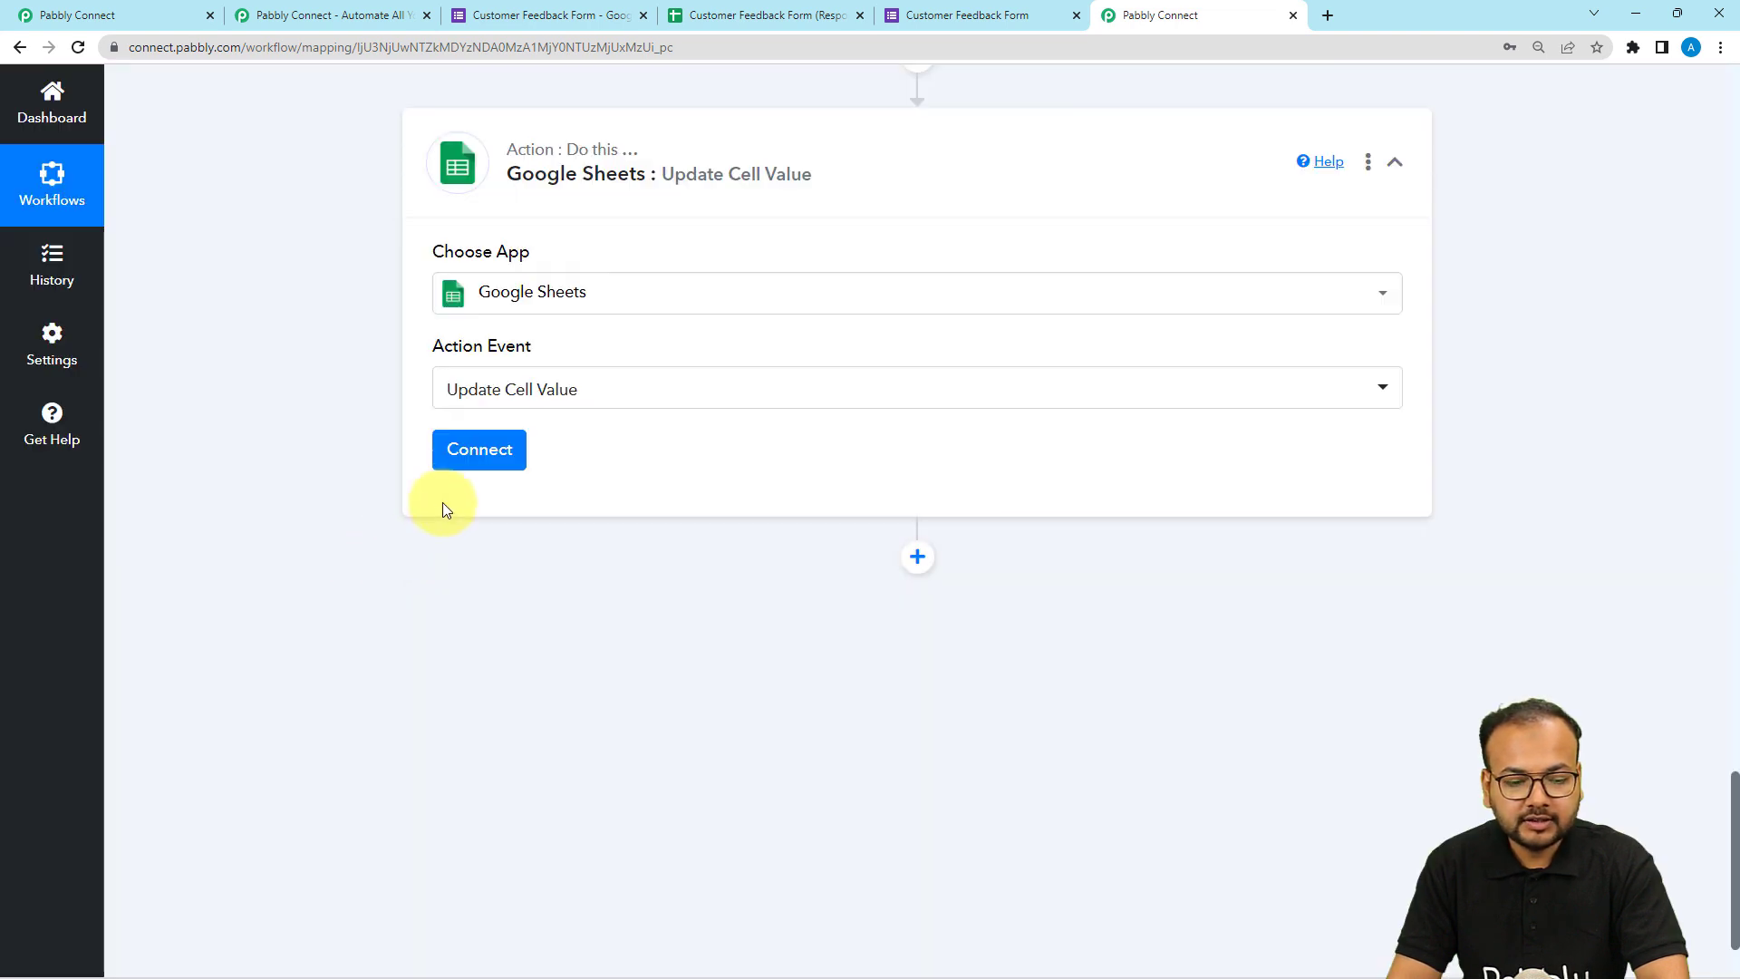
Connect the Google Sheets action using the existing connection Google Sheets #34 and save it.
left_click(456, 455)
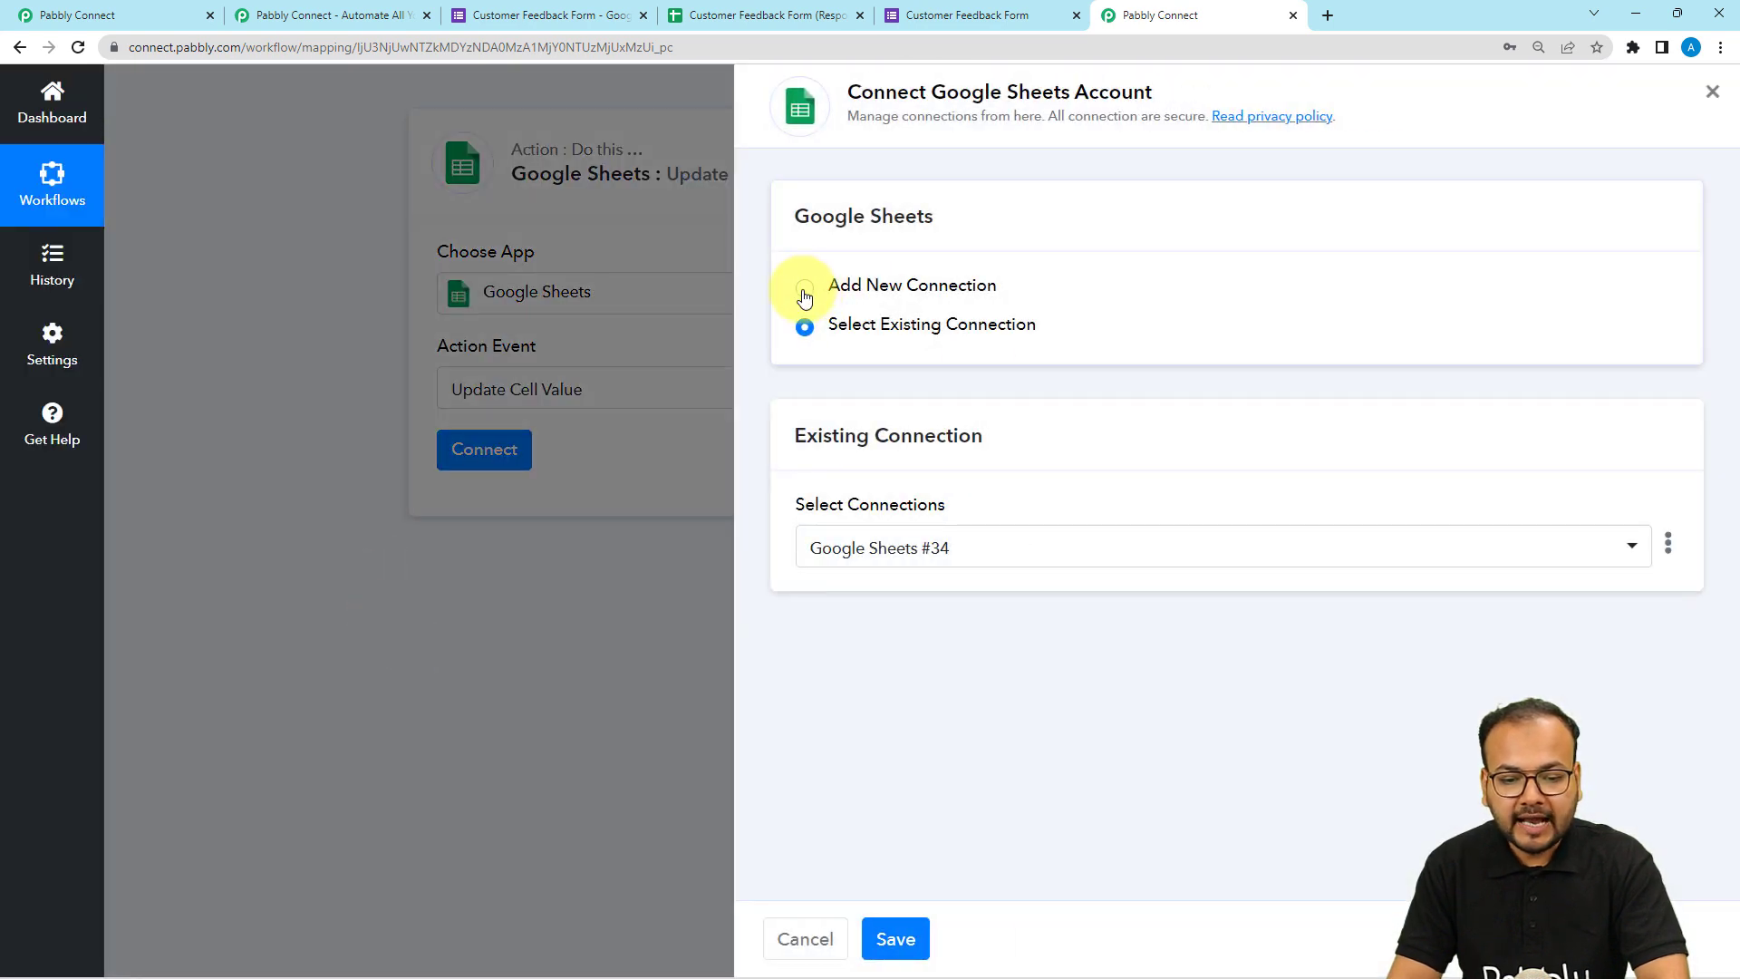
left_click(805, 293)
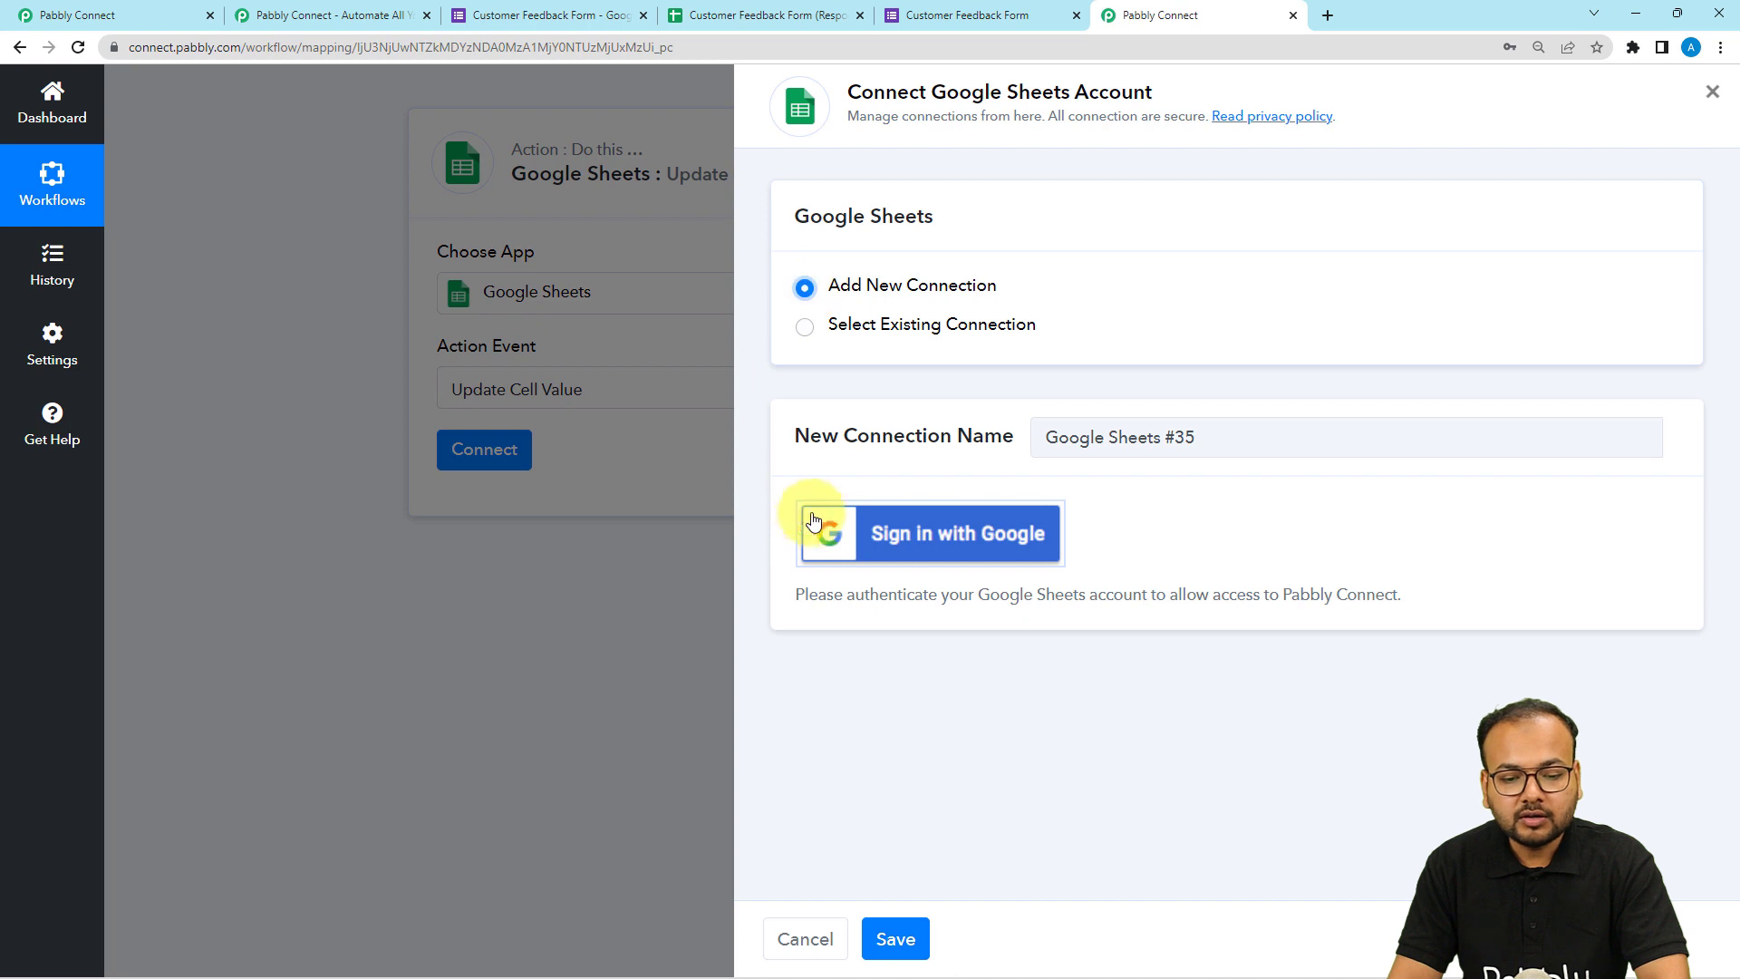
left_click(806, 328)
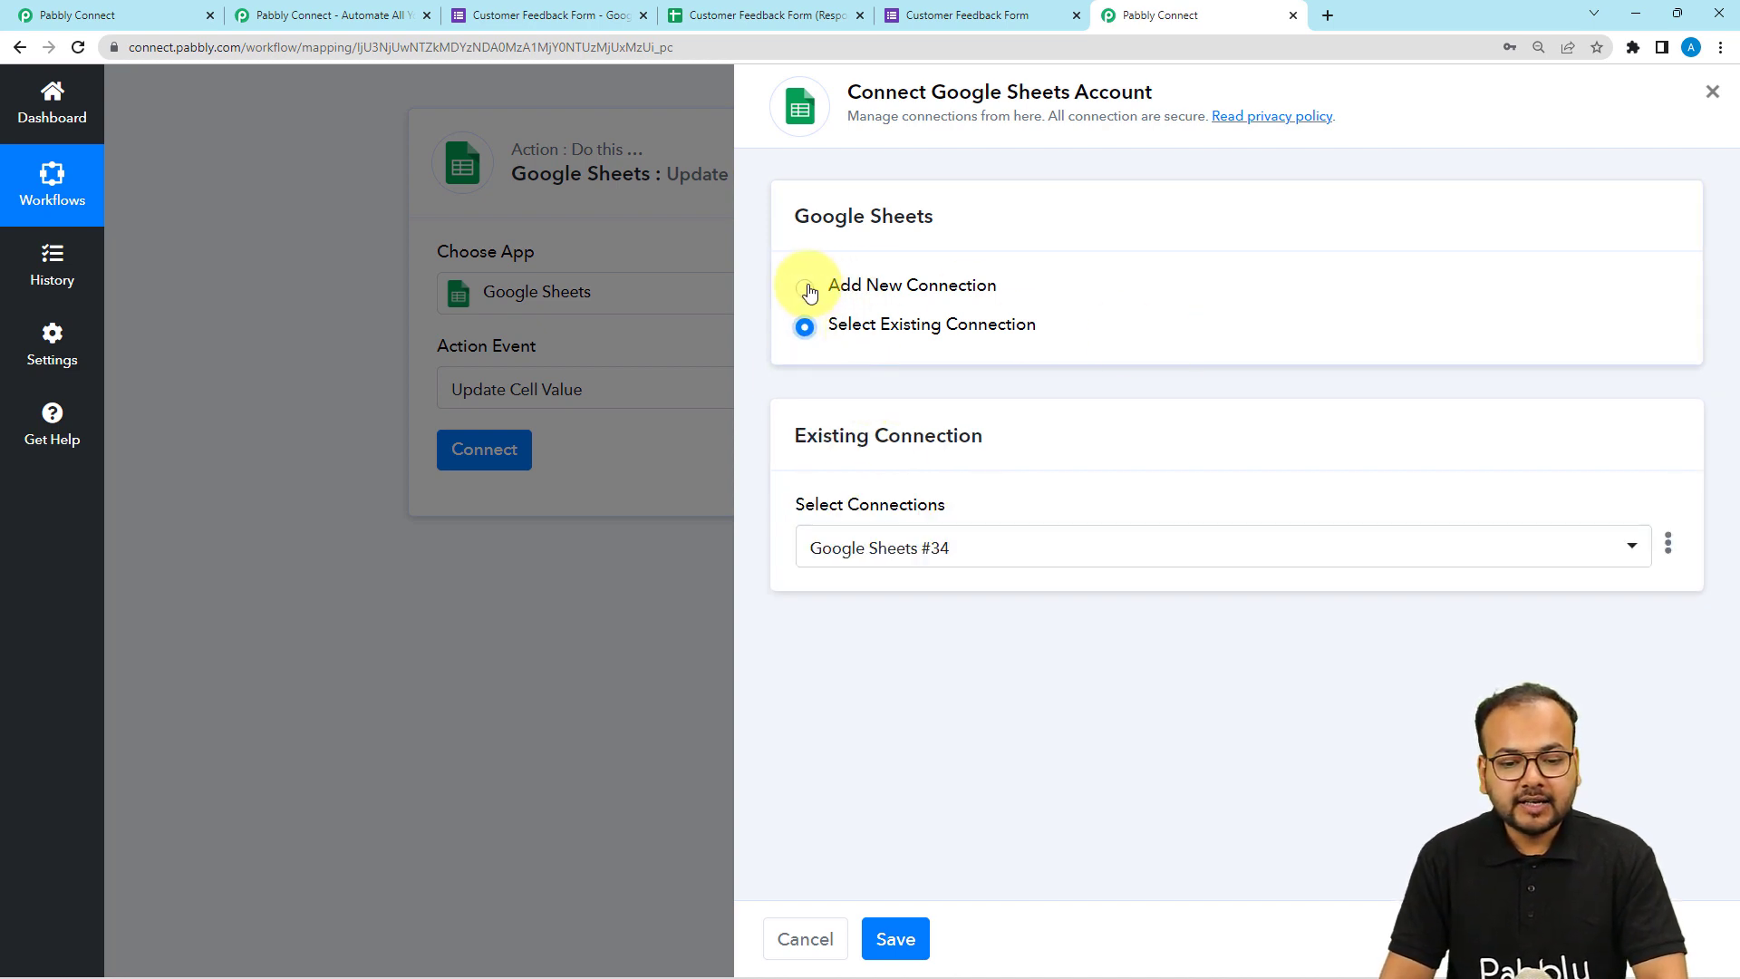
left_click(806, 289)
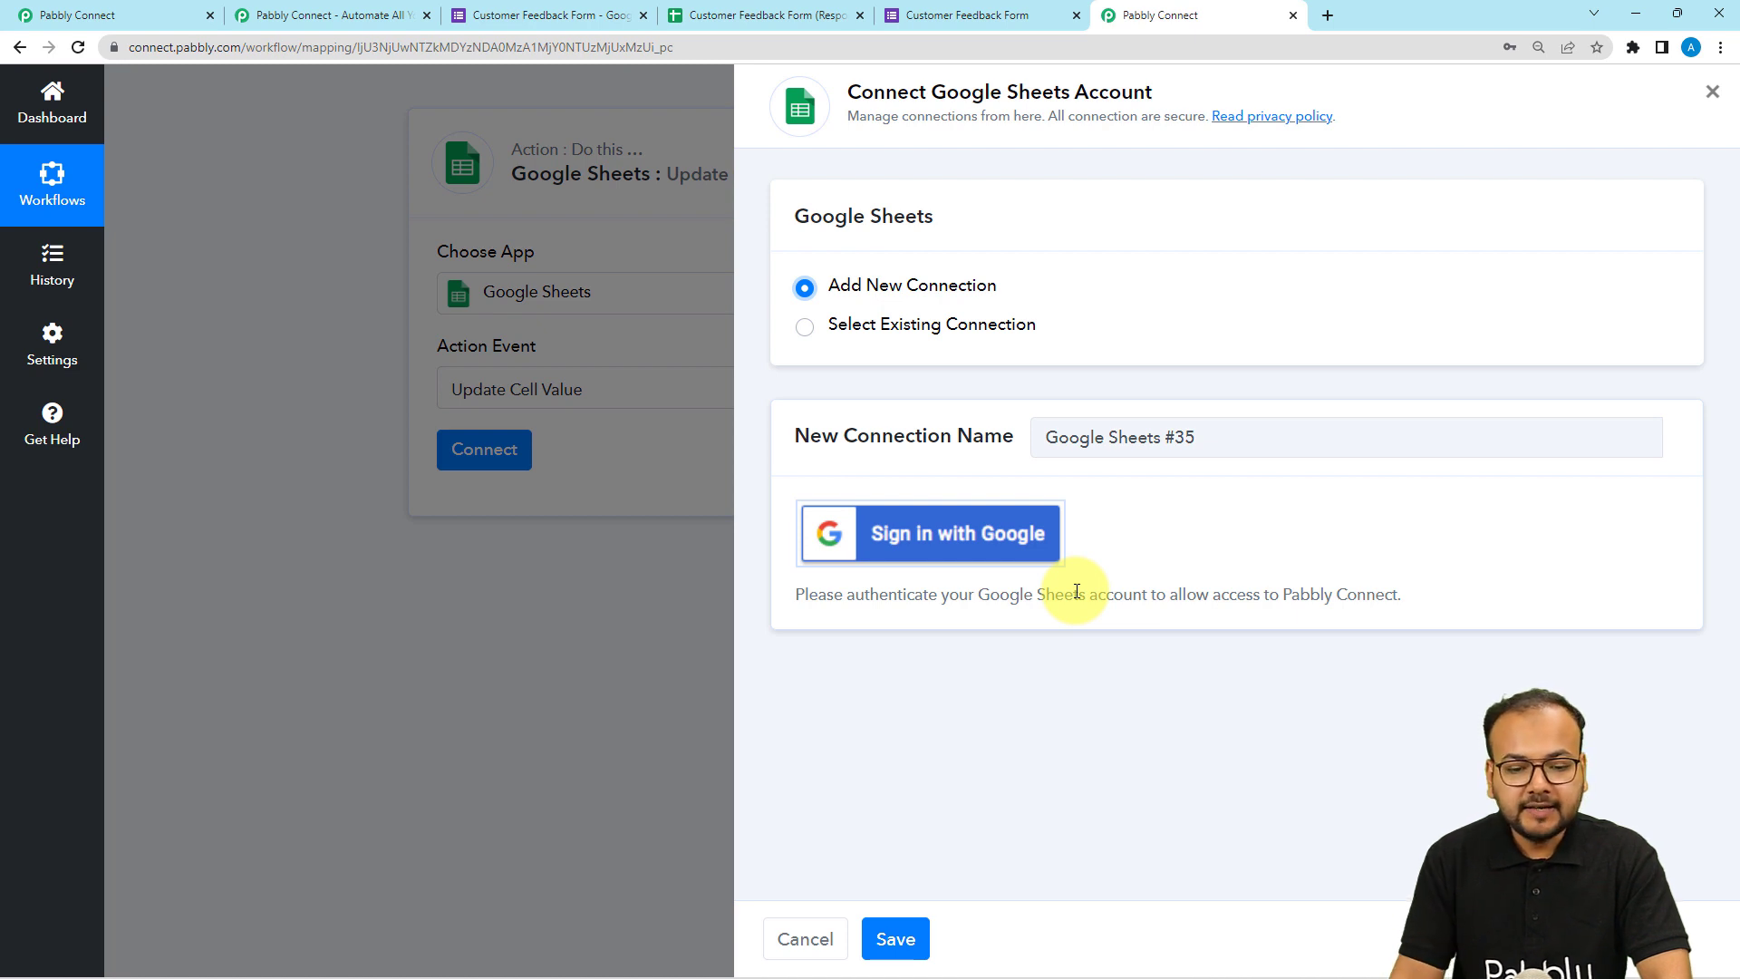
left_click(805, 328)
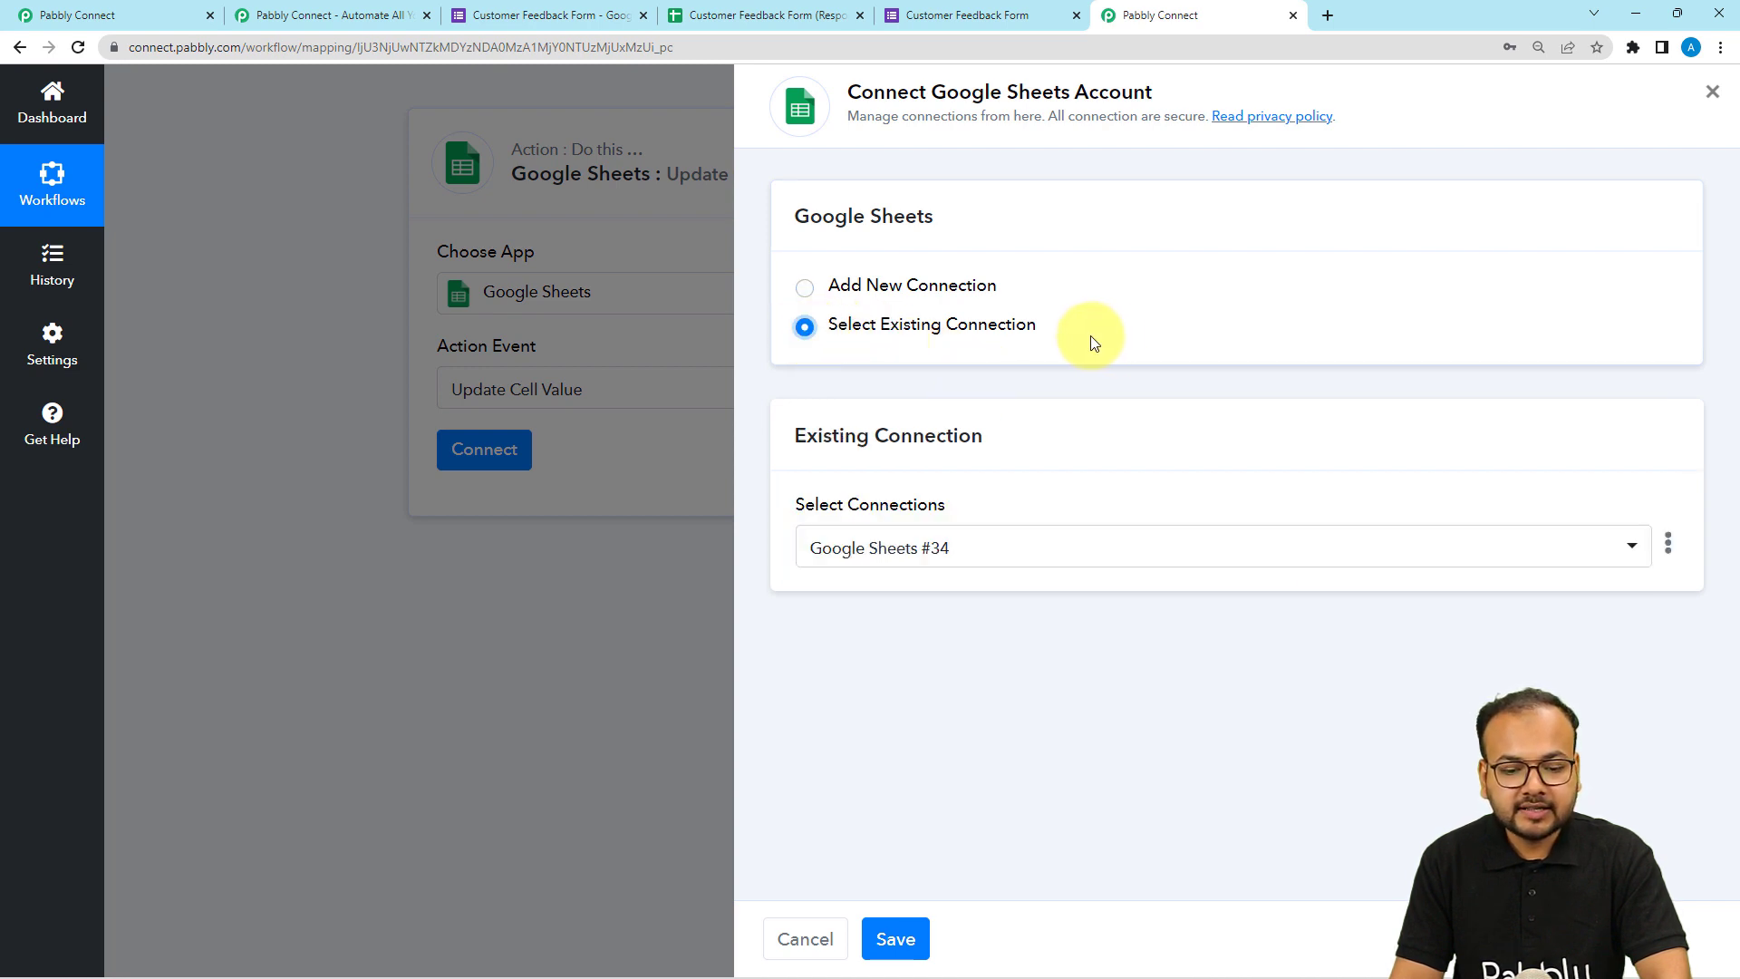
left_click(915, 553)
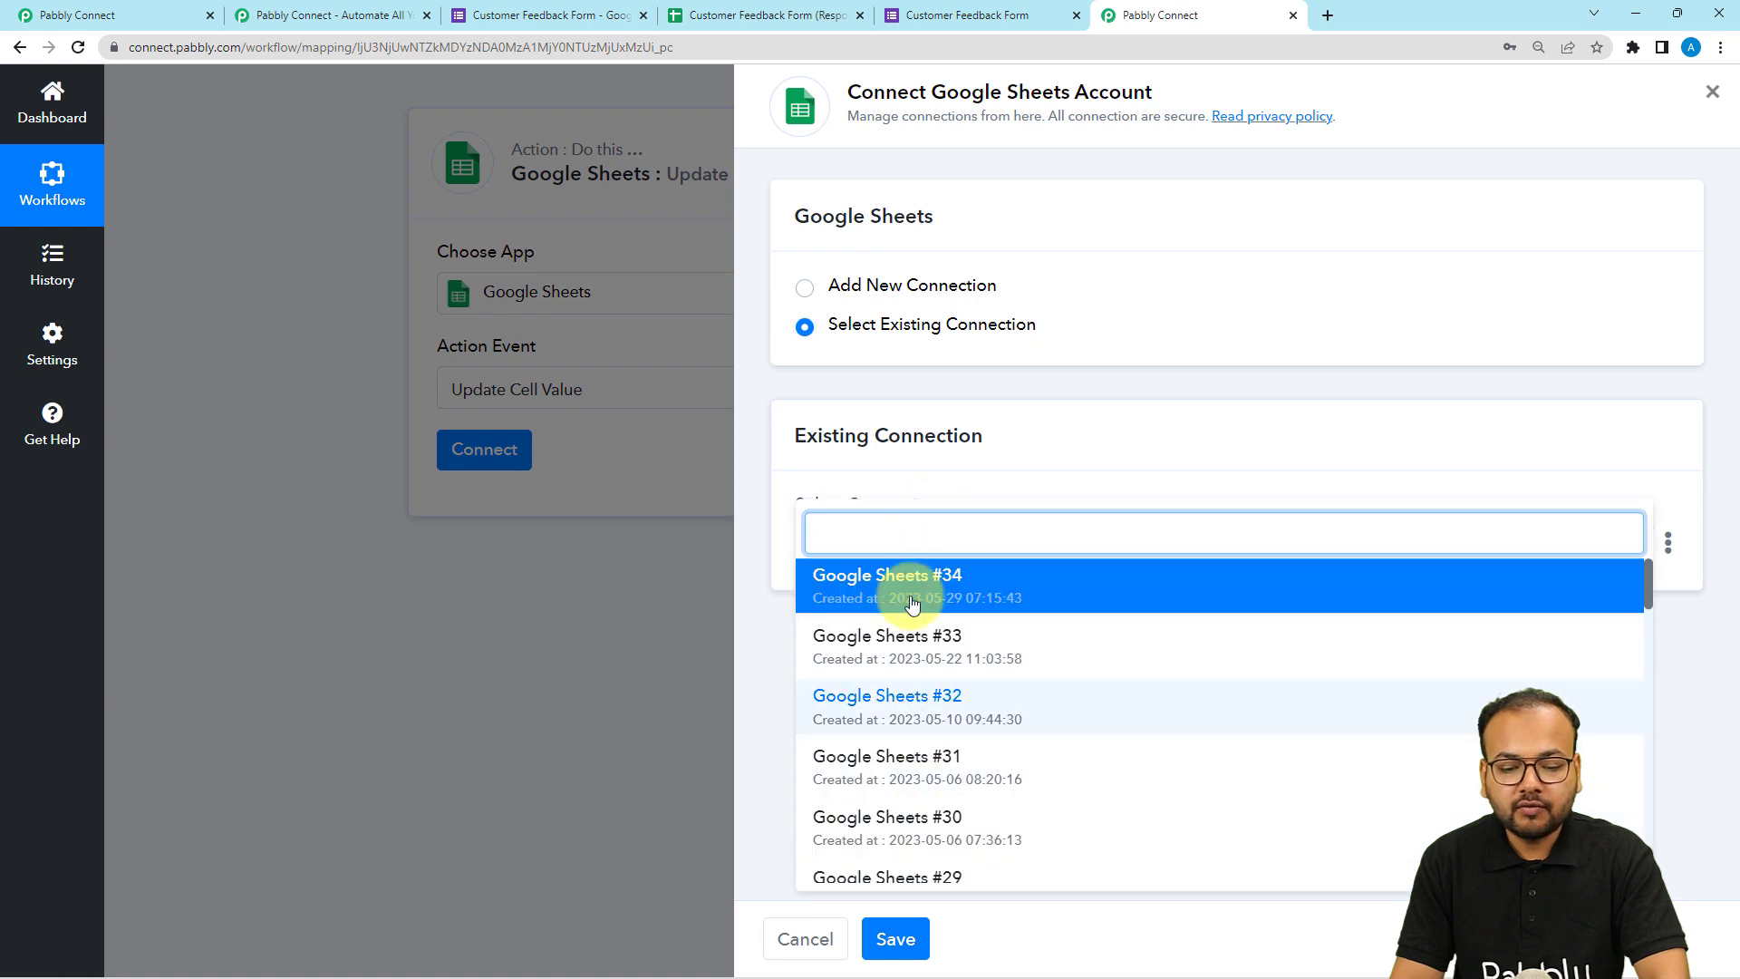
left_click(785, 605)
left_click(901, 939)
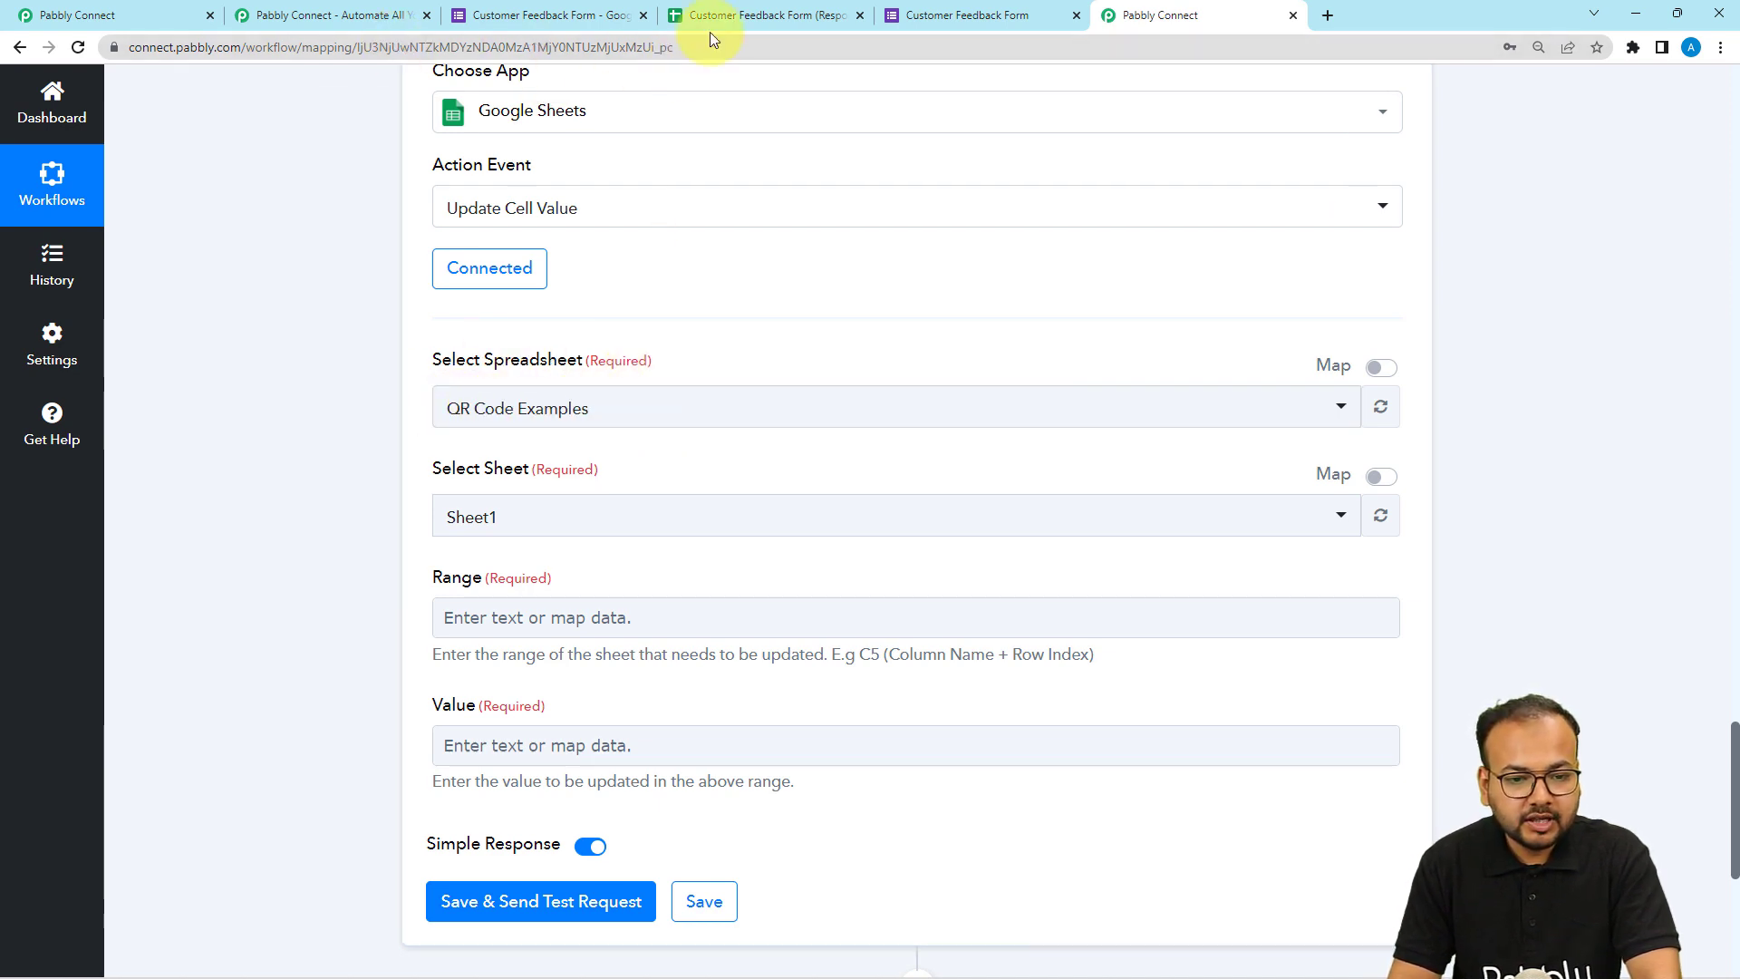
Select the spreadsheet Customer Feedback Form (Responses) and the sheet Form Responses 1.
left_click(743, 16)
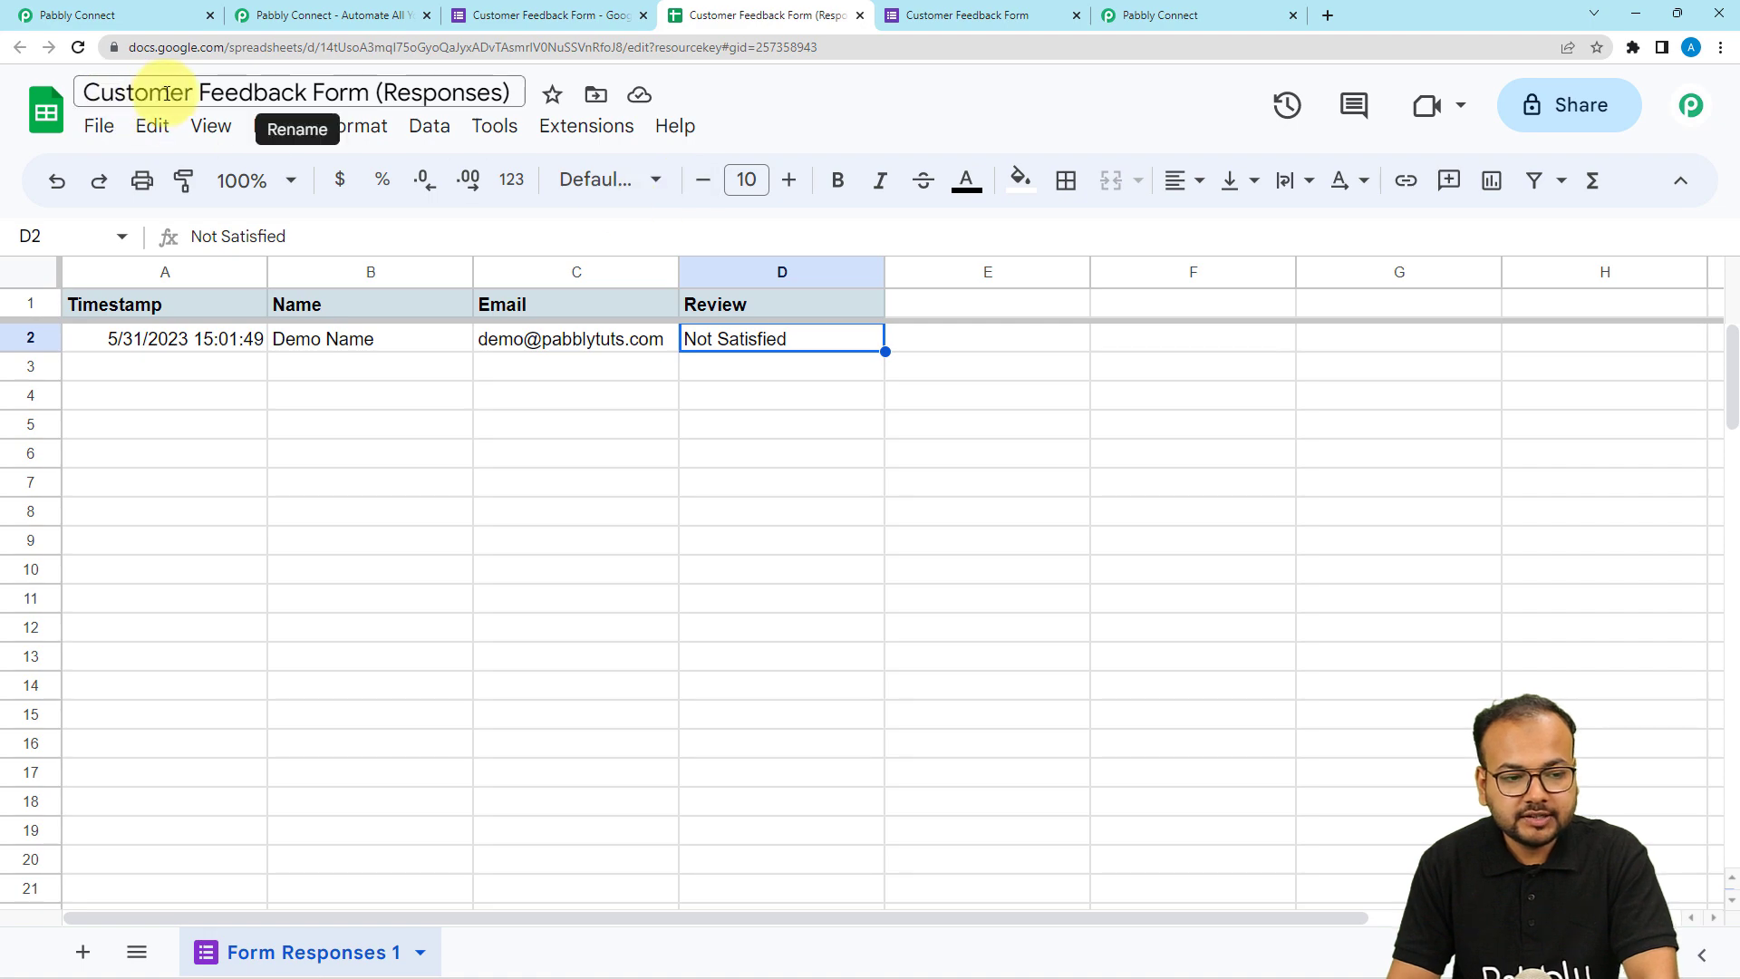
left_click(1151, 15)
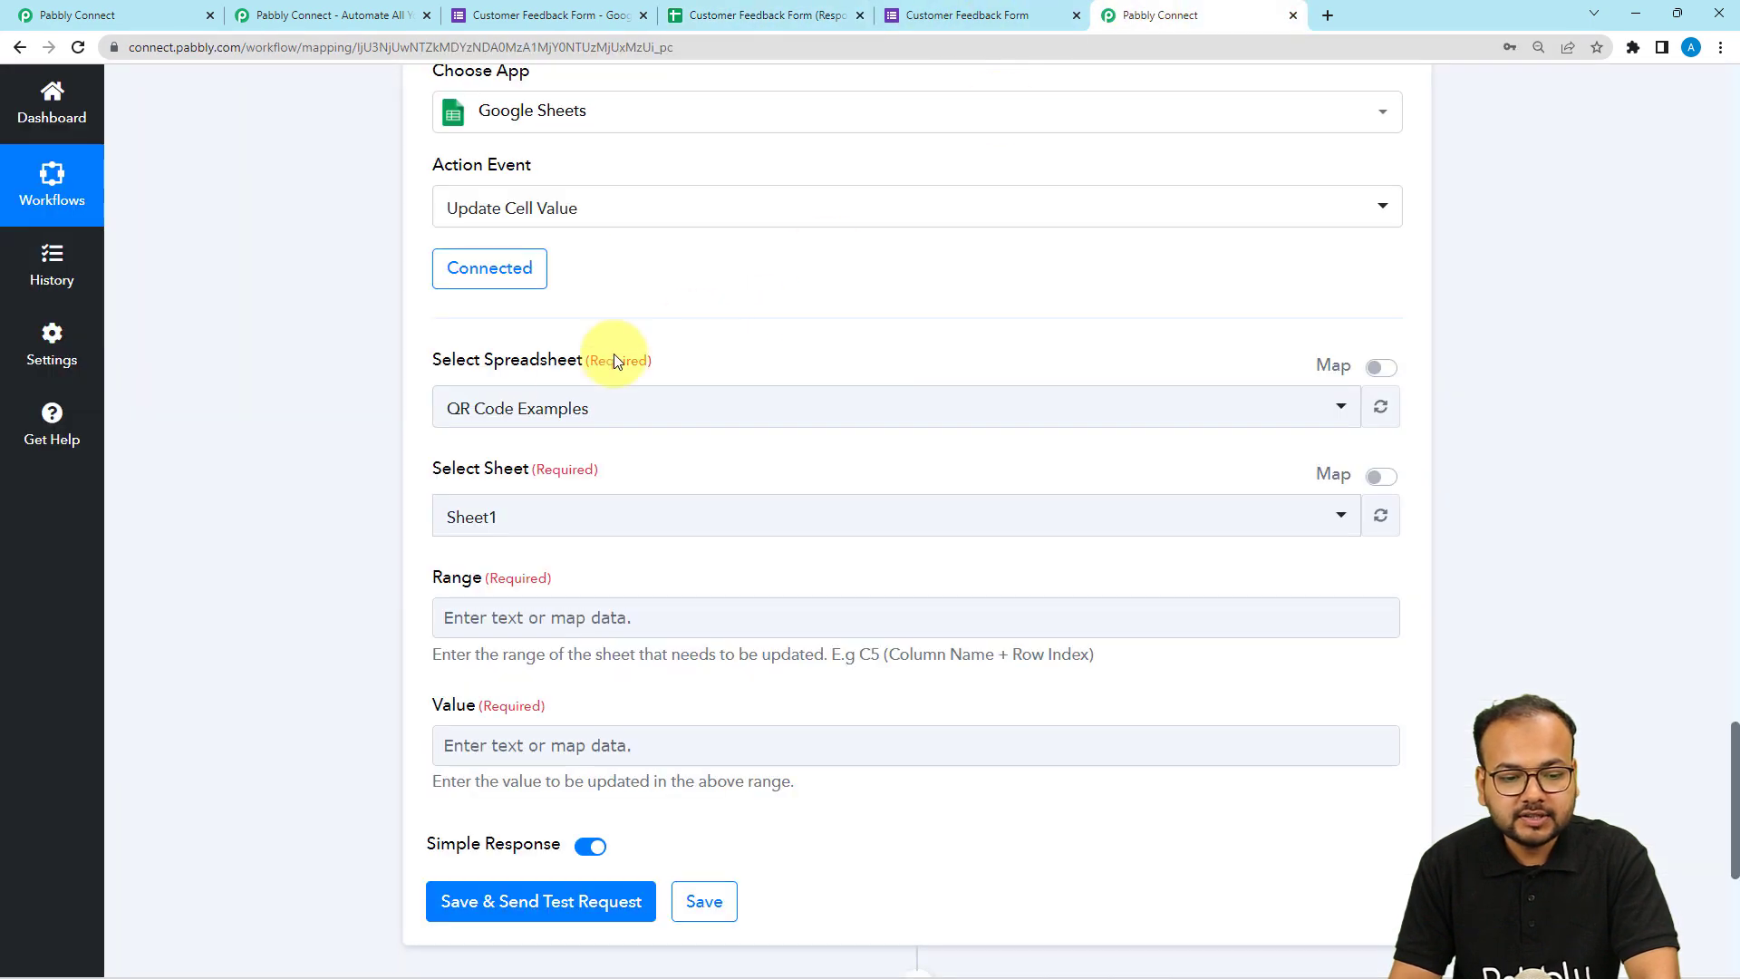
left_click(571, 403)
left_click(571, 545)
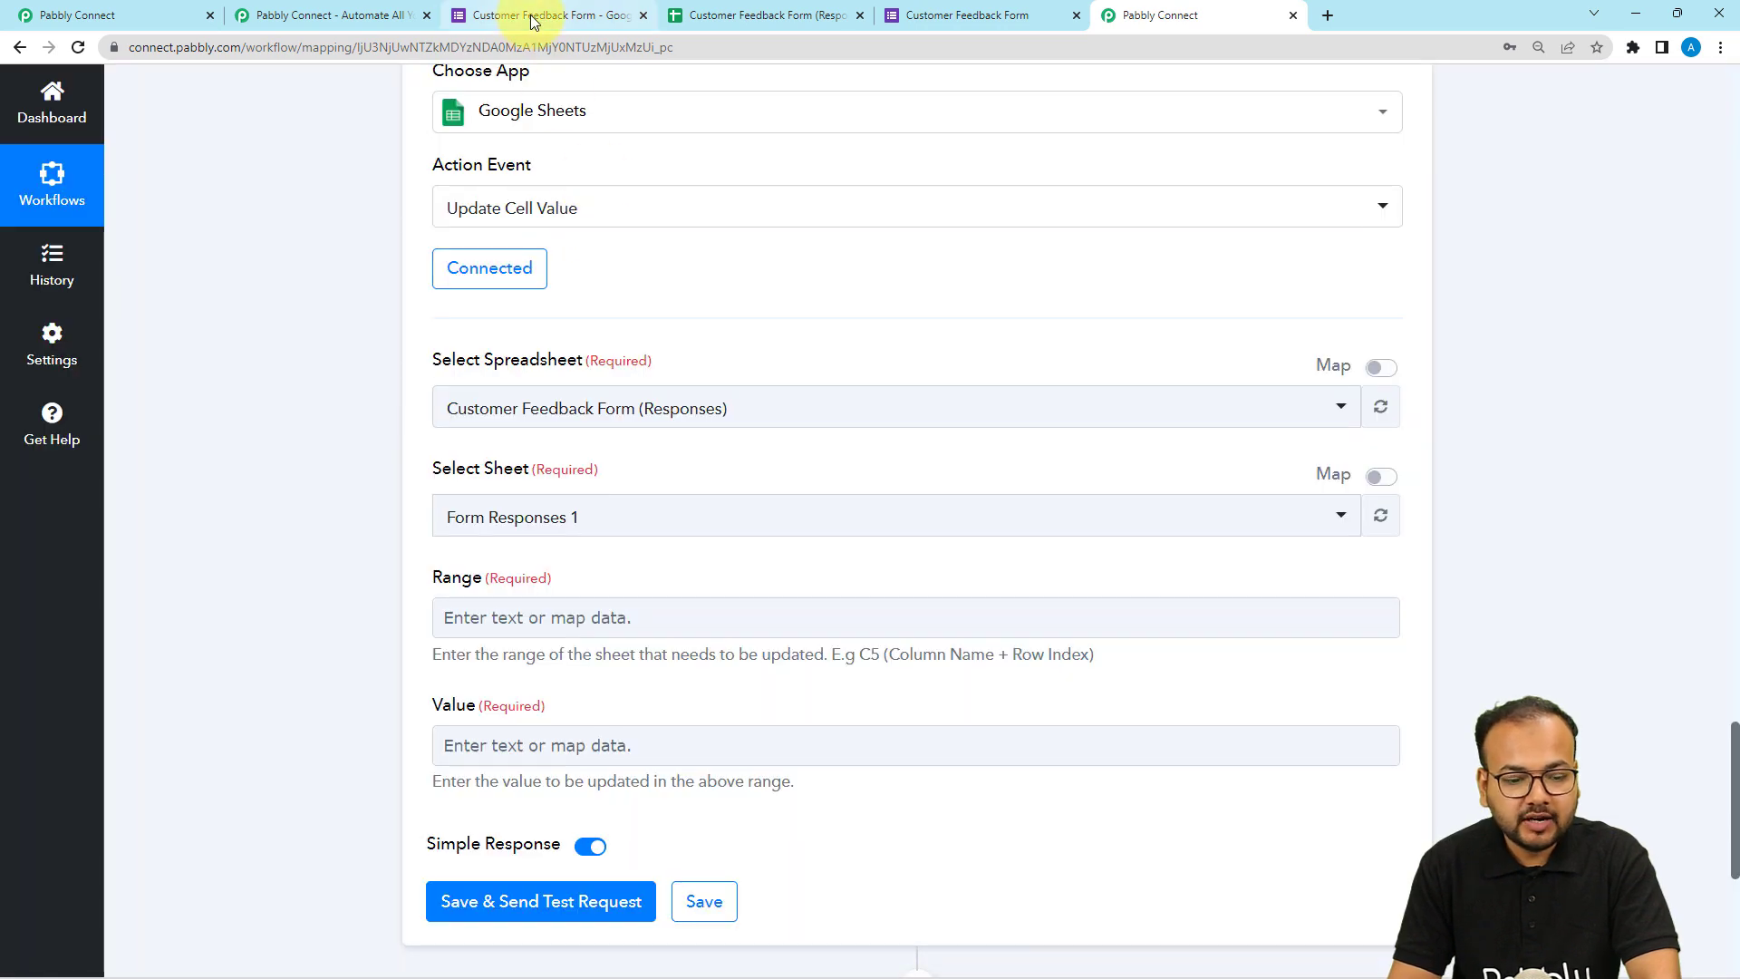
Set the Range to D2, the Review cell of the responses sheet.
left_click(533, 22)
left_click(766, 15)
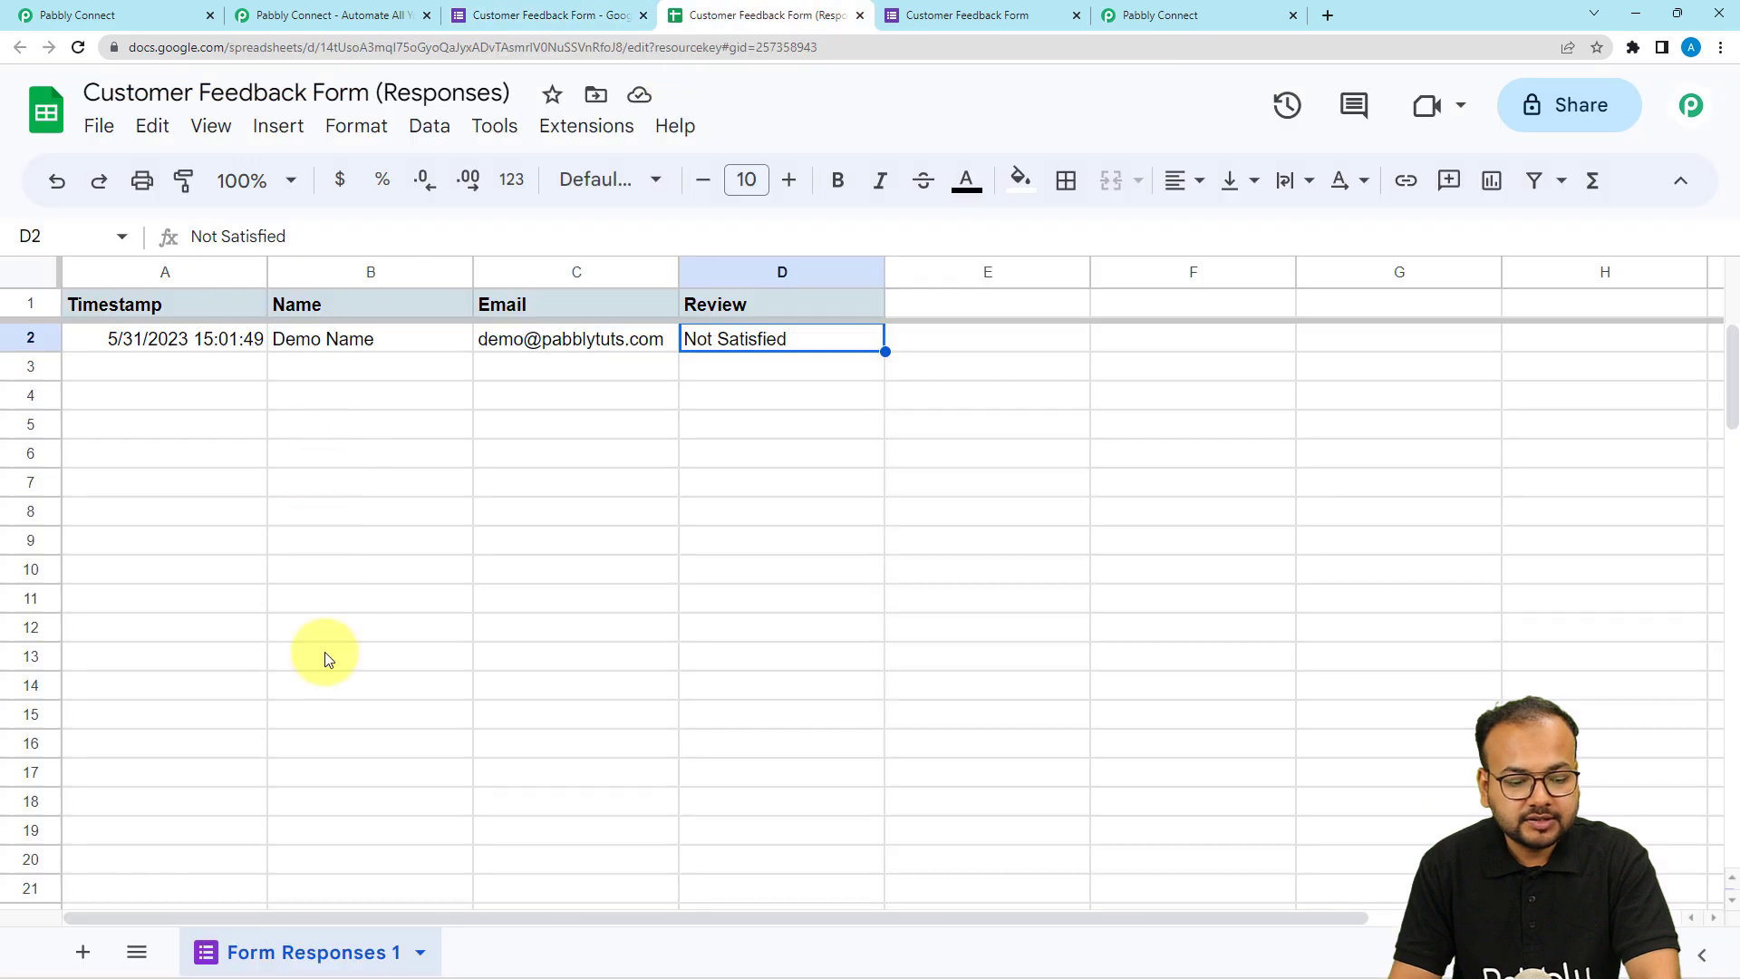
left_click(1183, 16)
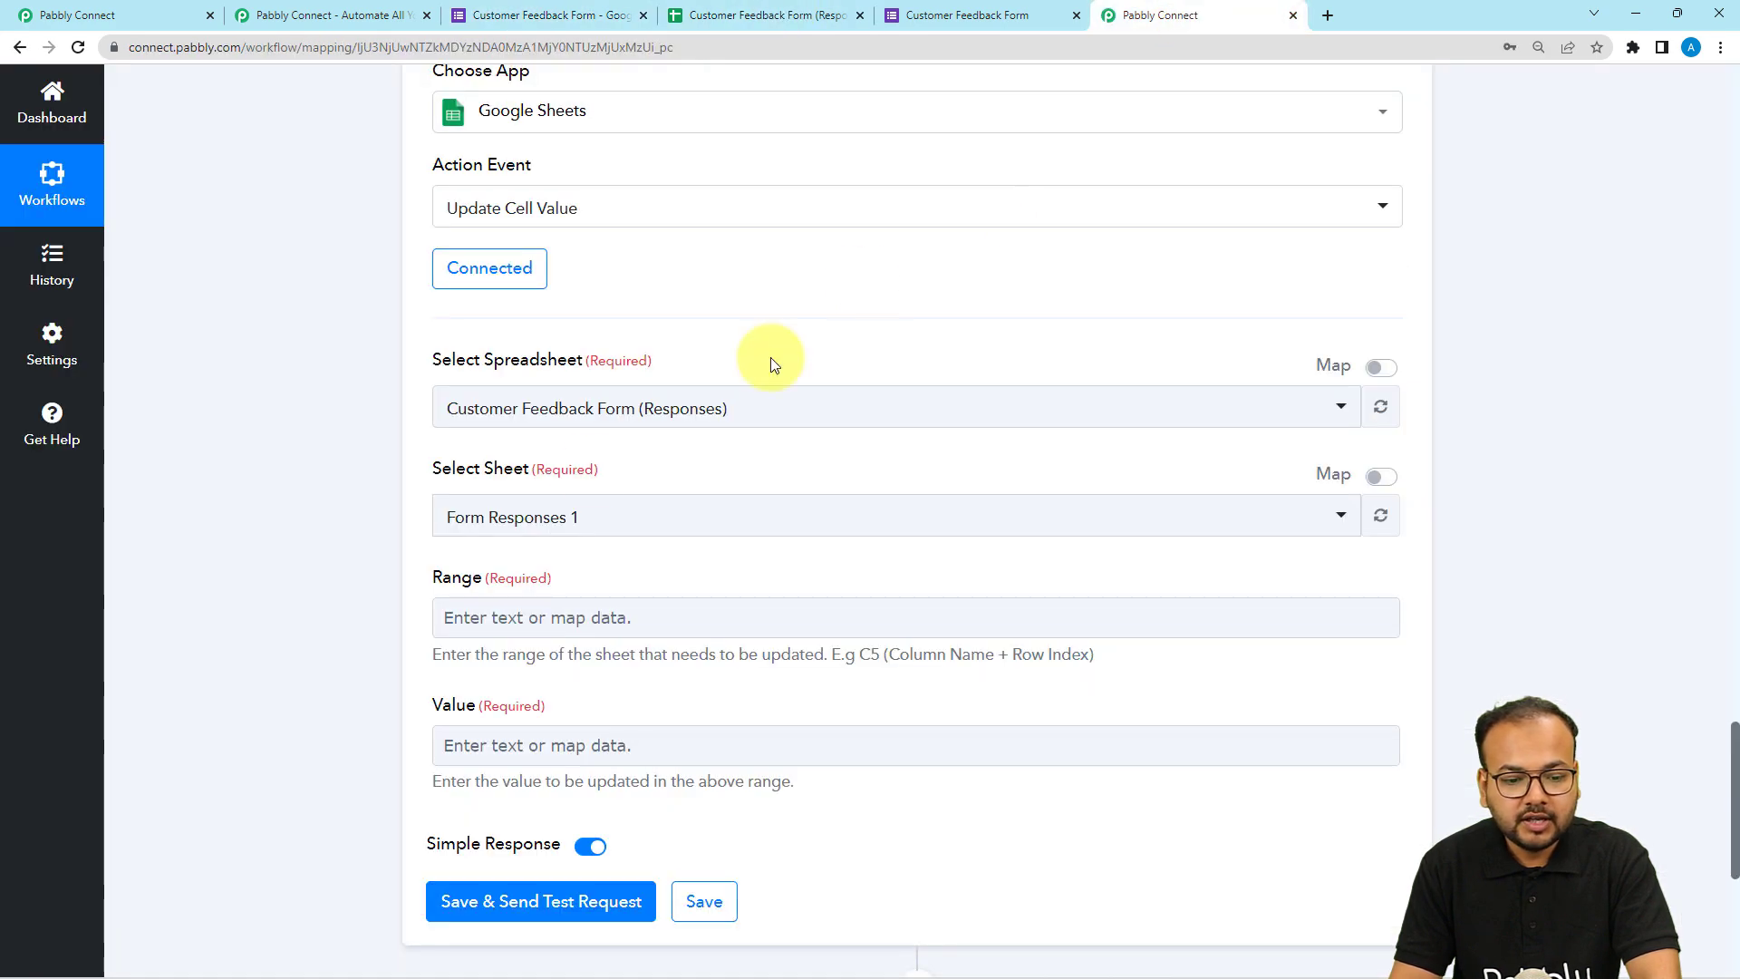
scroll(689, 535, "down", 1)
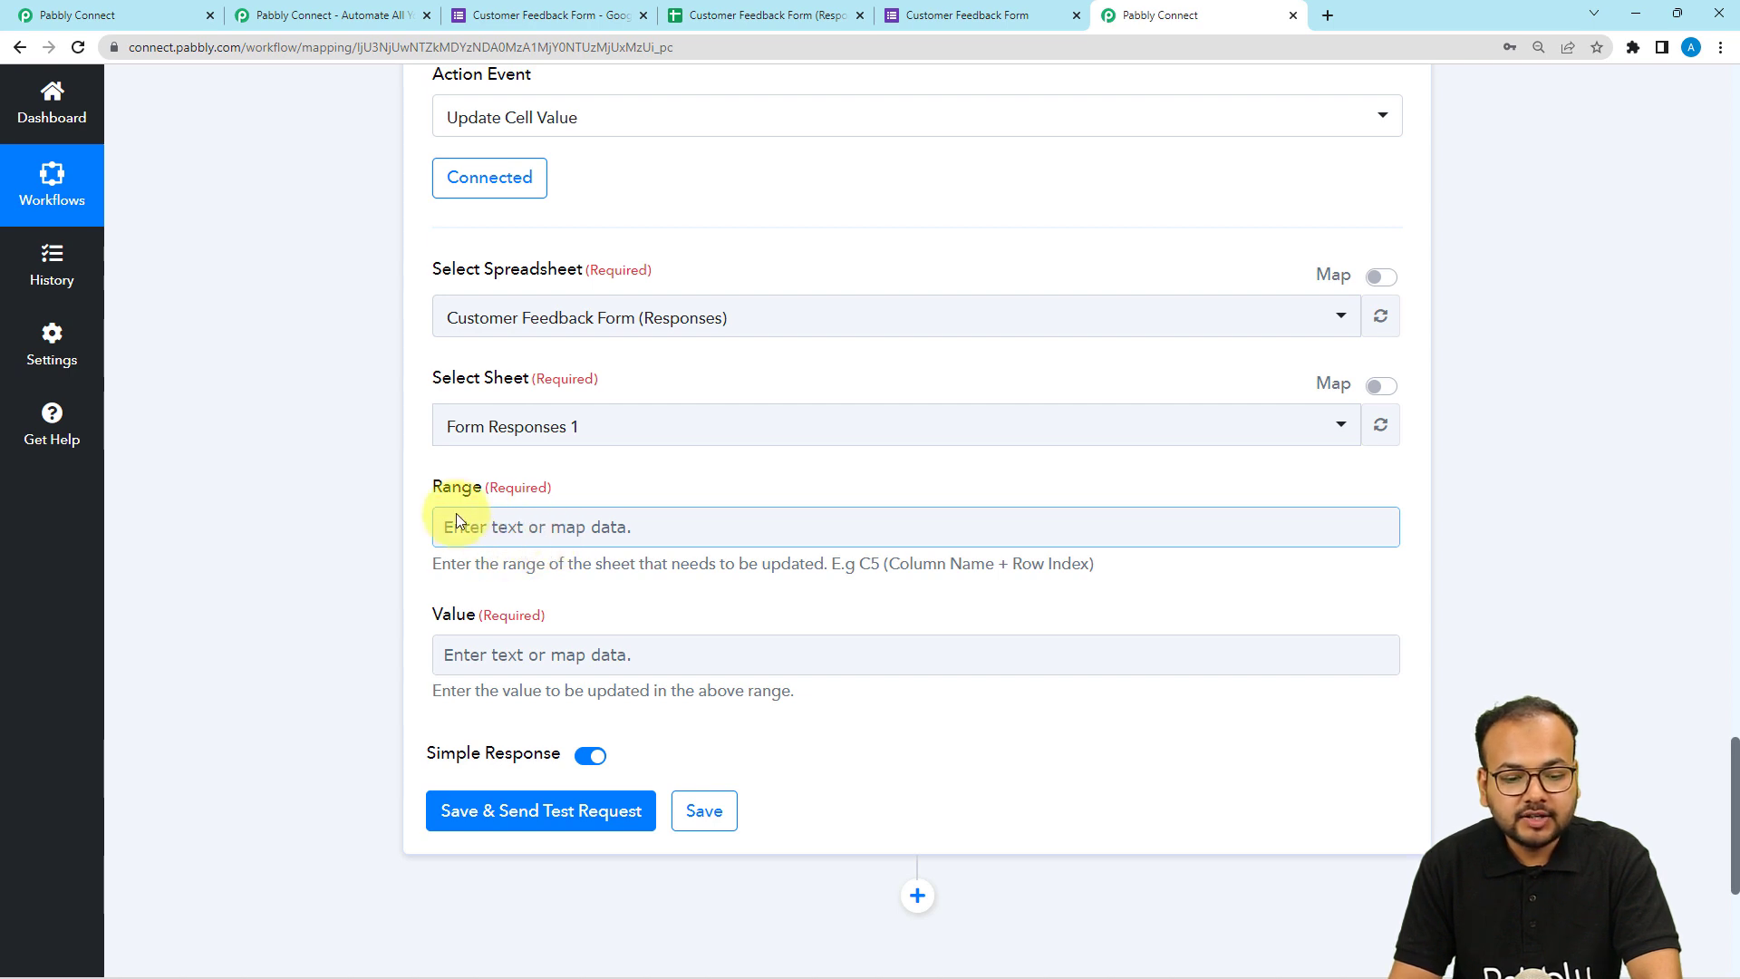
left_click(584, 18)
left_click(743, 15)
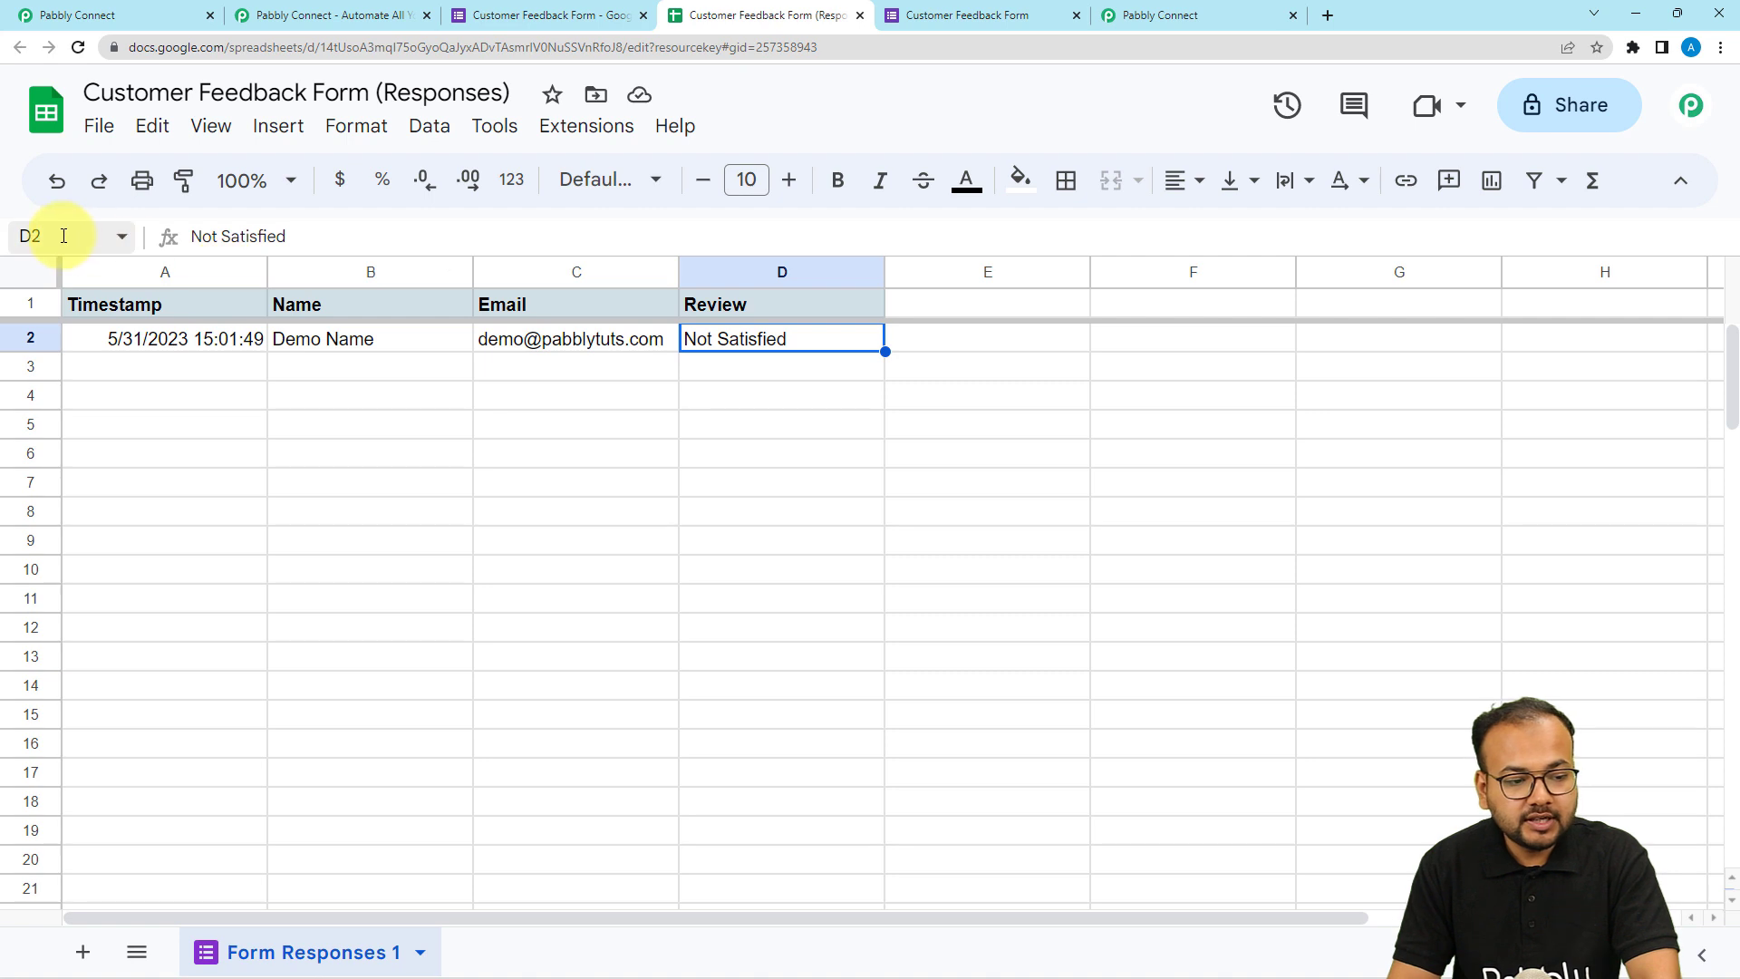
left_click(28, 234)
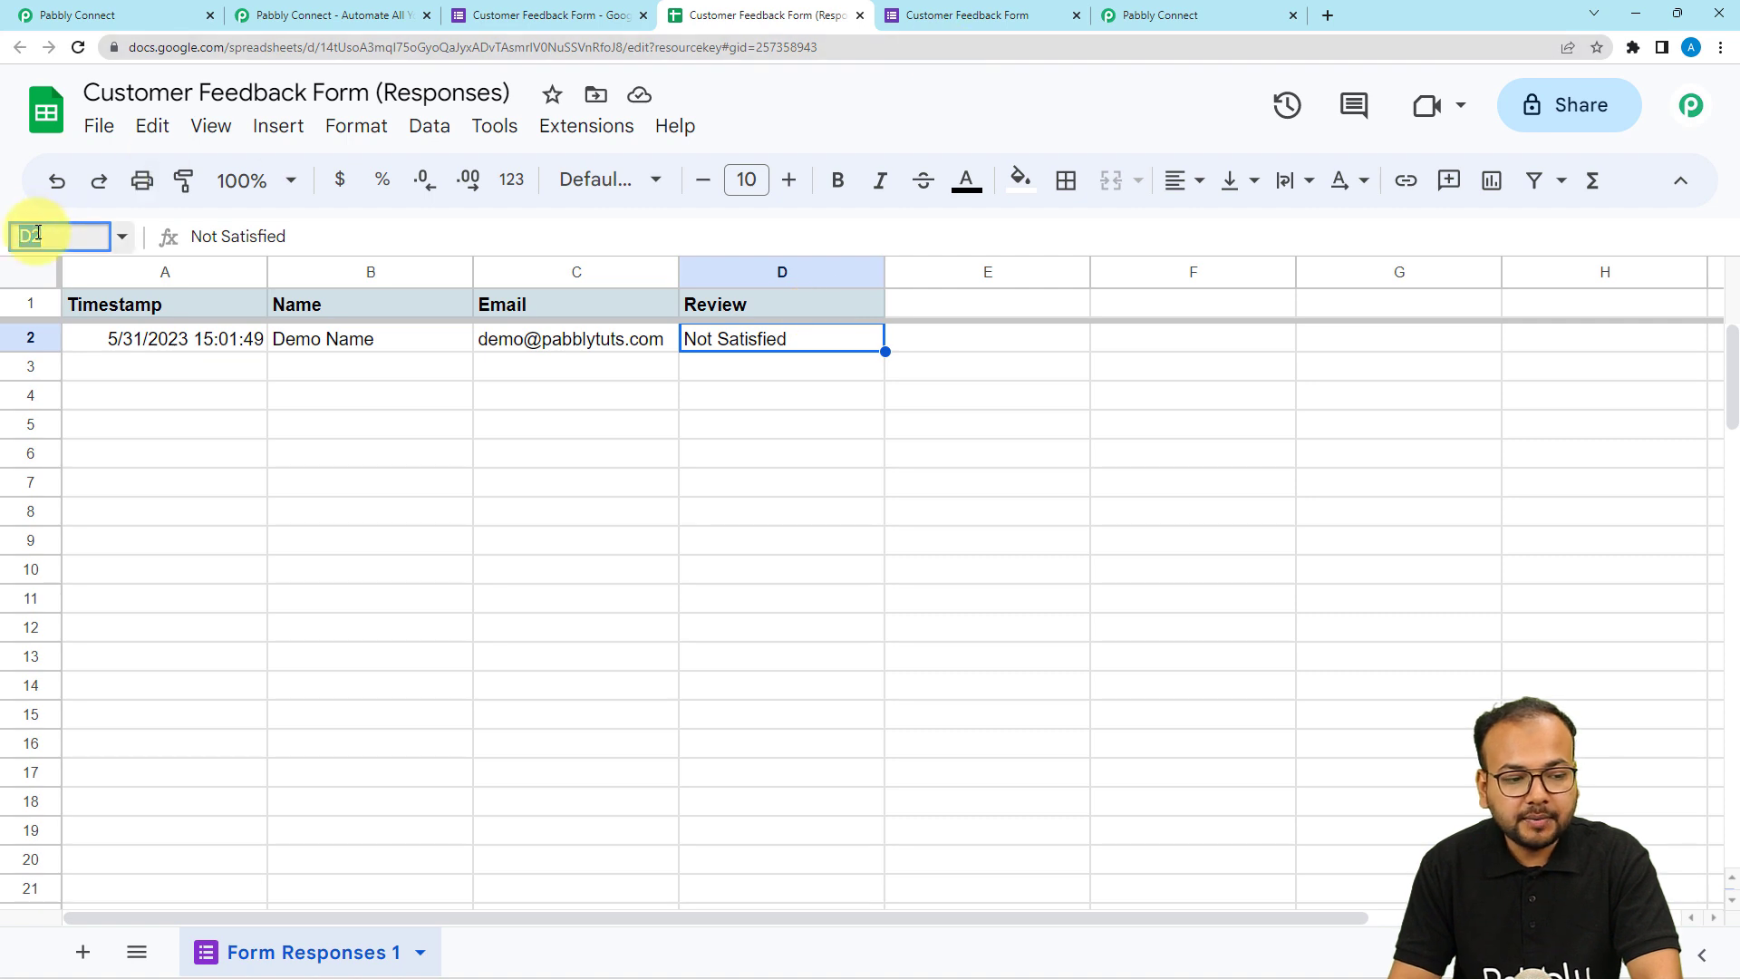
left_click(1135, 26)
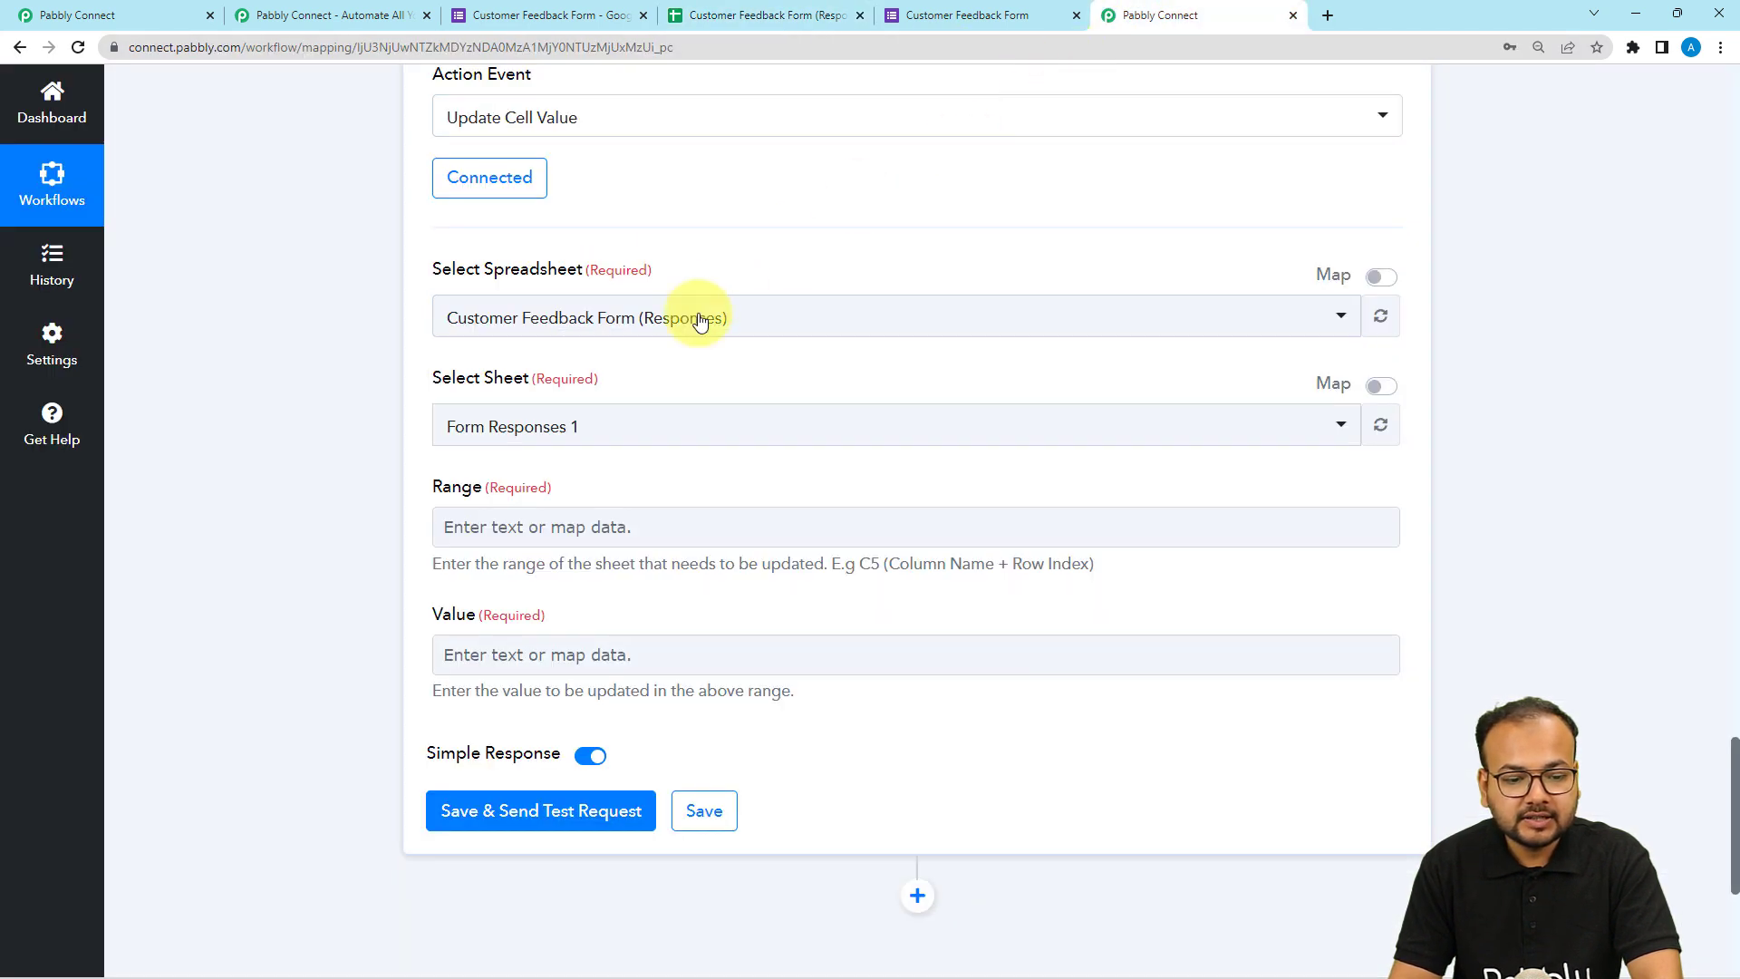
left_click(513, 529)
type("Excellent")
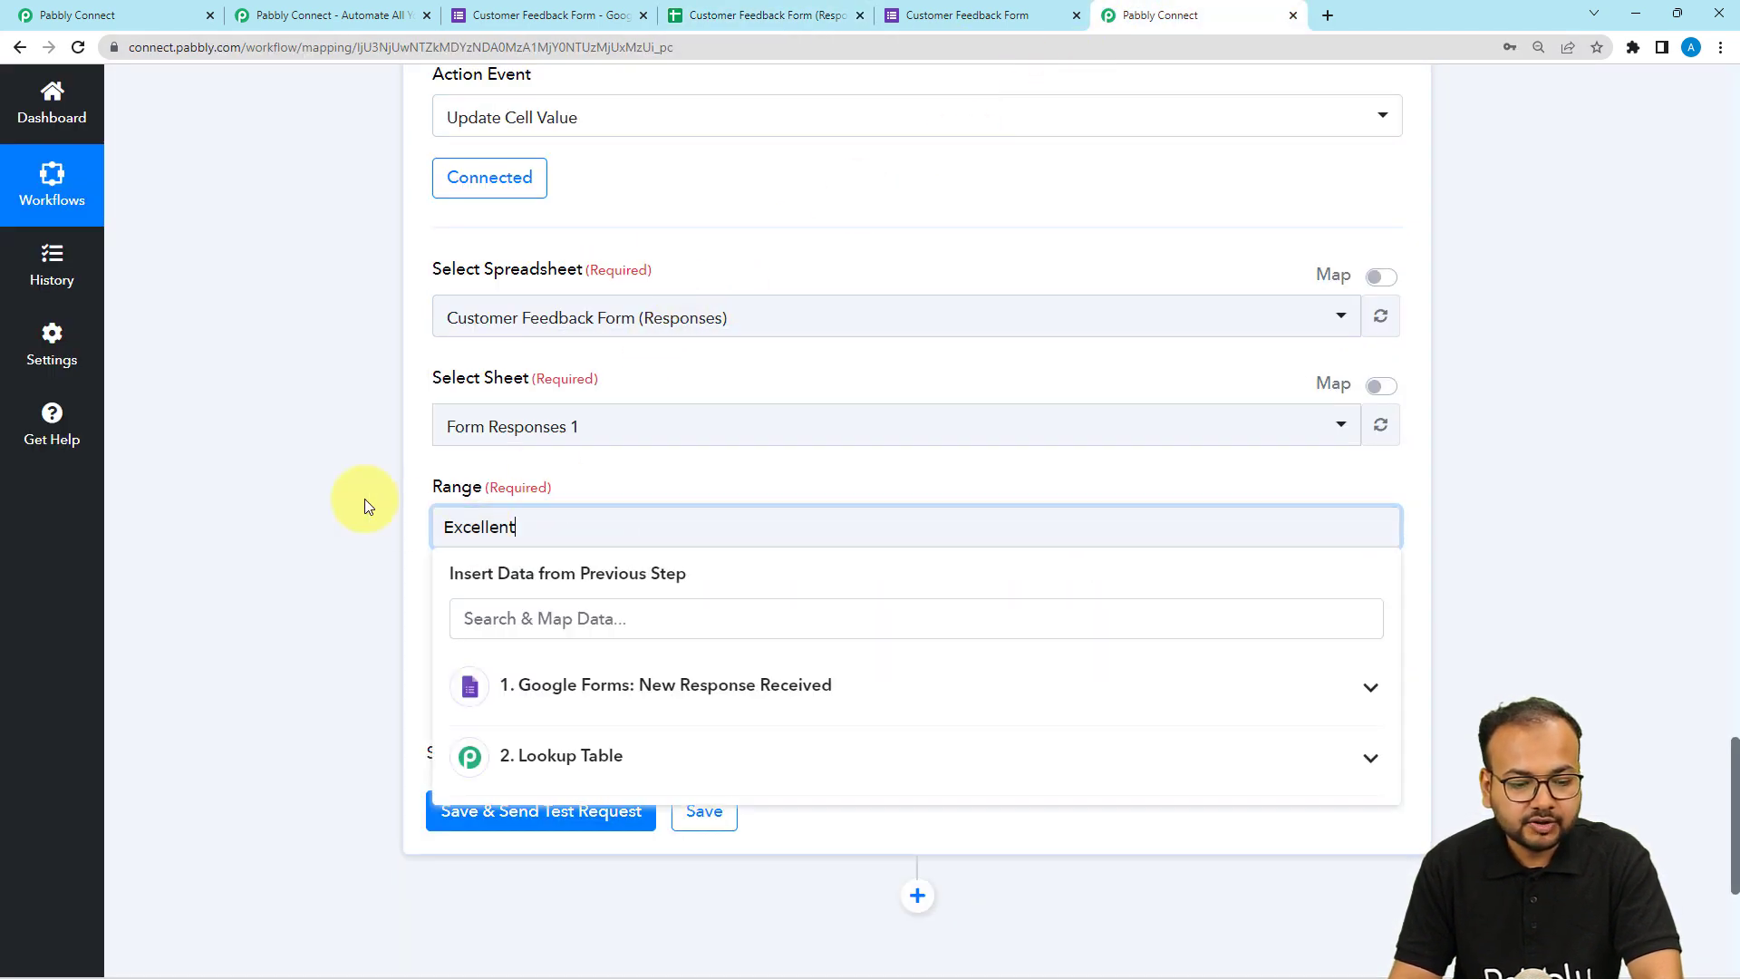
key("ctrl+a")
key("BackSpace")
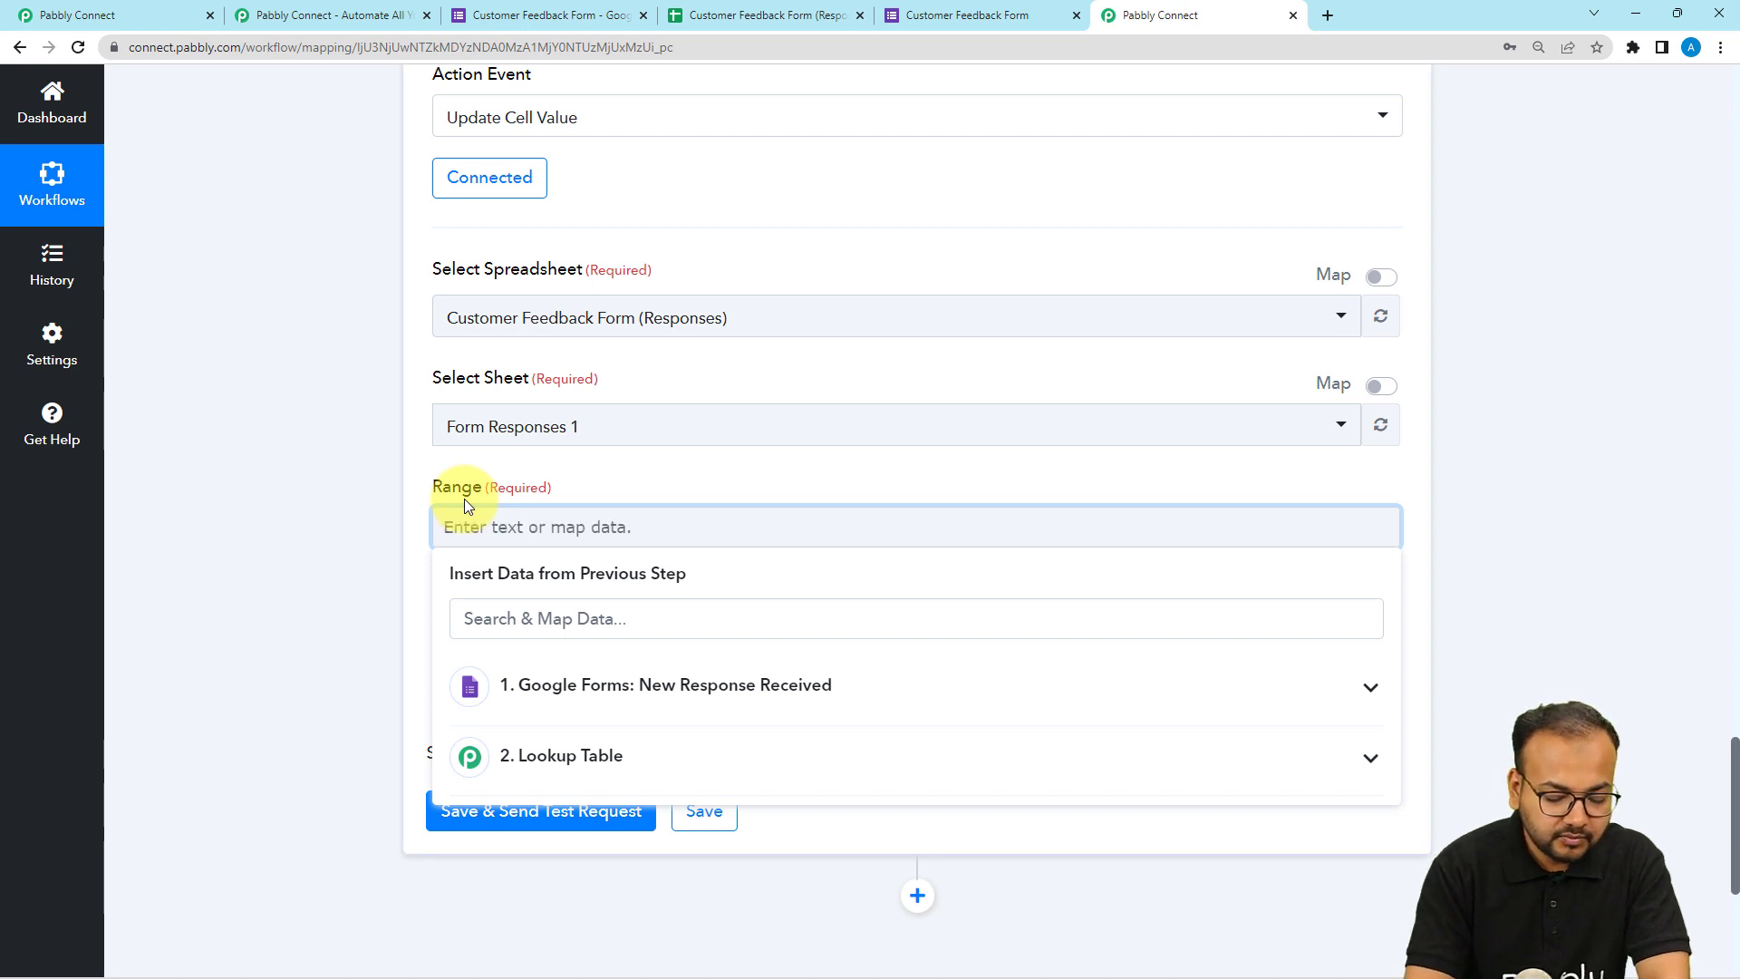
type("D2")
left_click(324, 484)
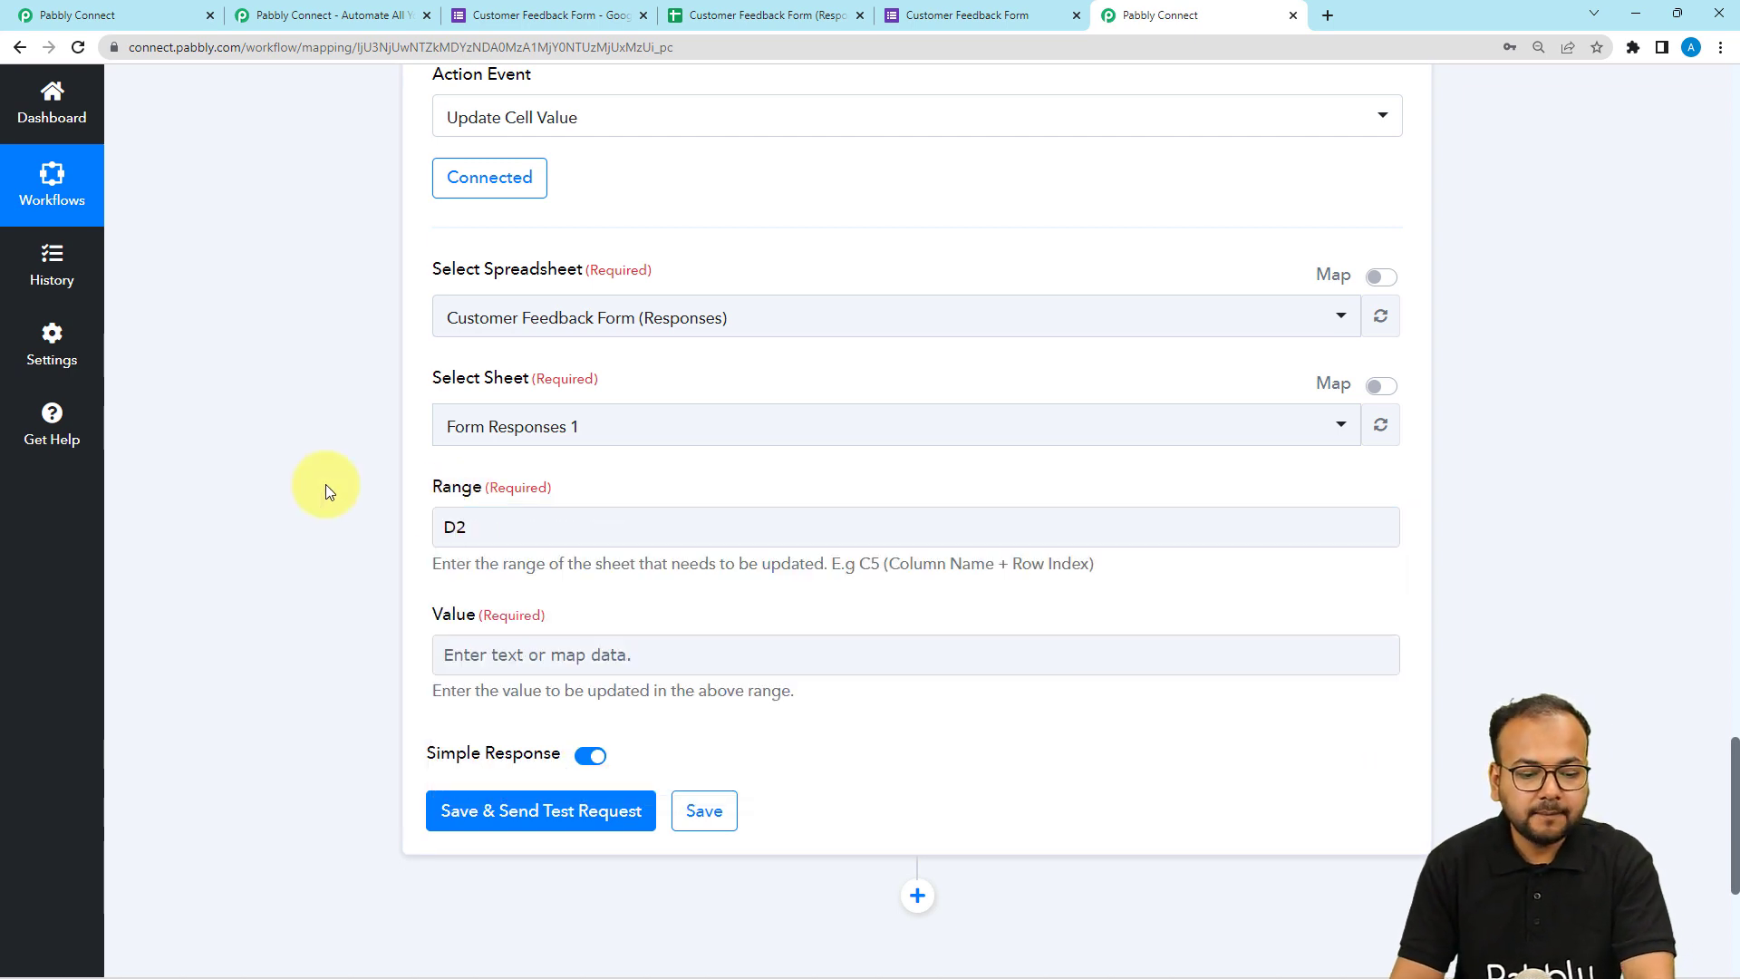
Map the Lookup Table's Result Value into the Value field.
scroll(465, 536, "down", 3)
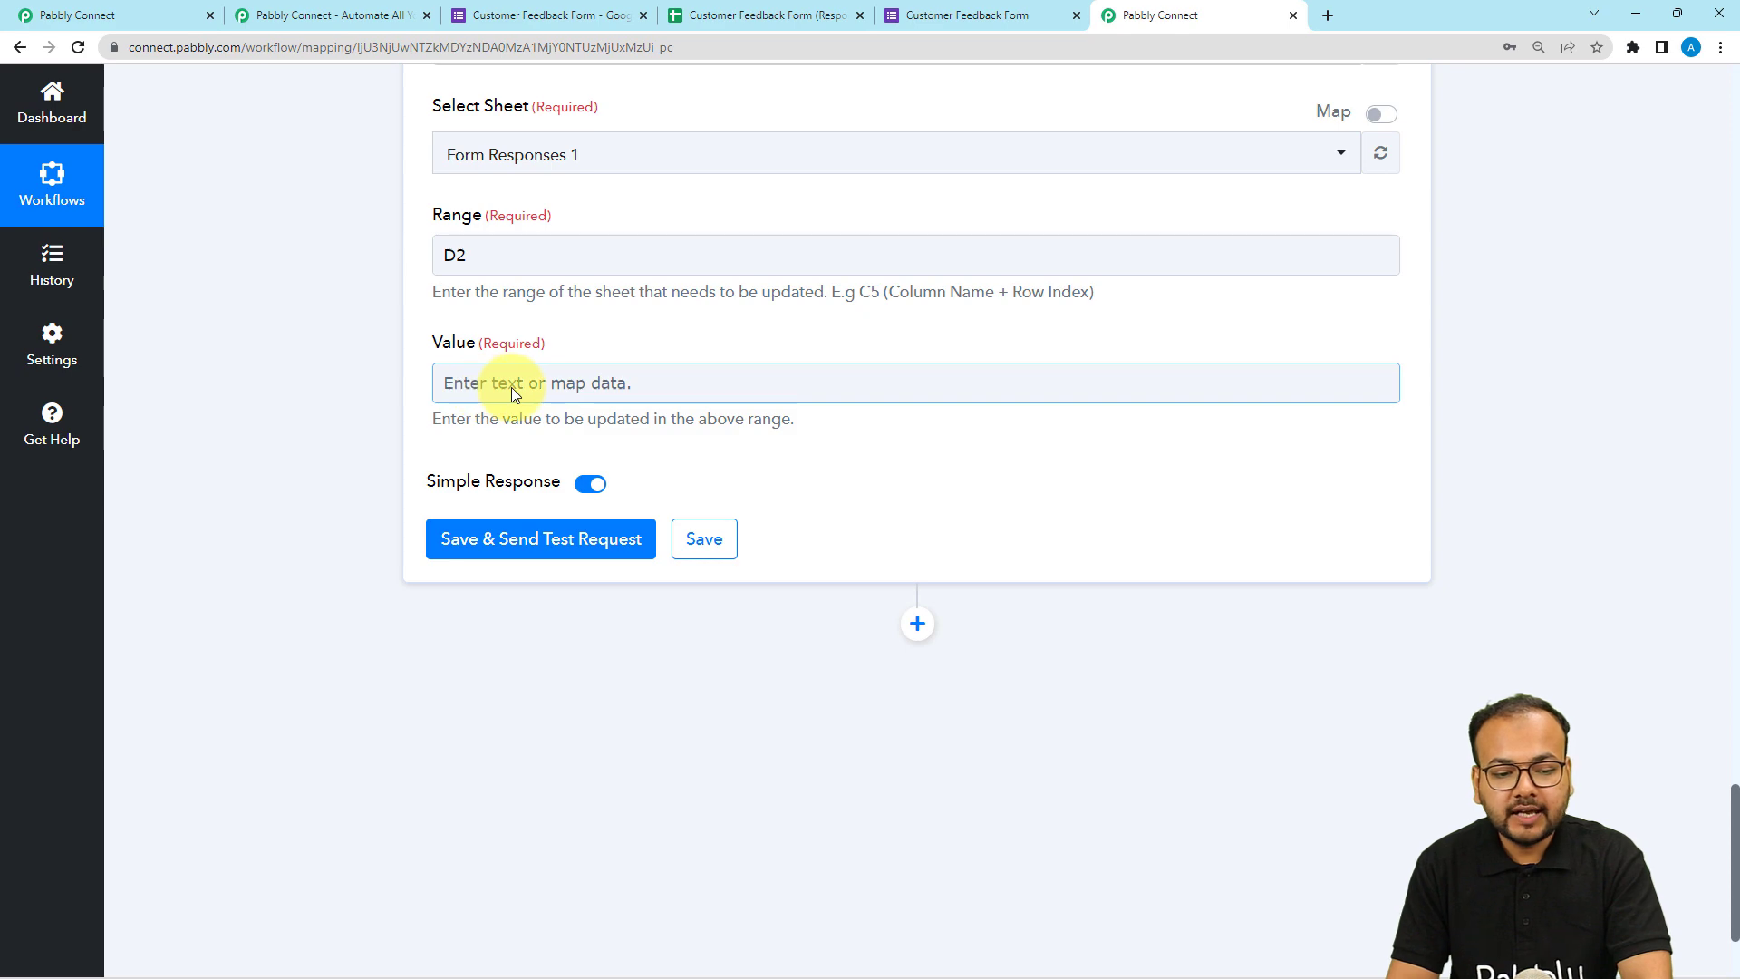
scroll(222, 415, "up", 7)
scroll(221, 412, "up", 5)
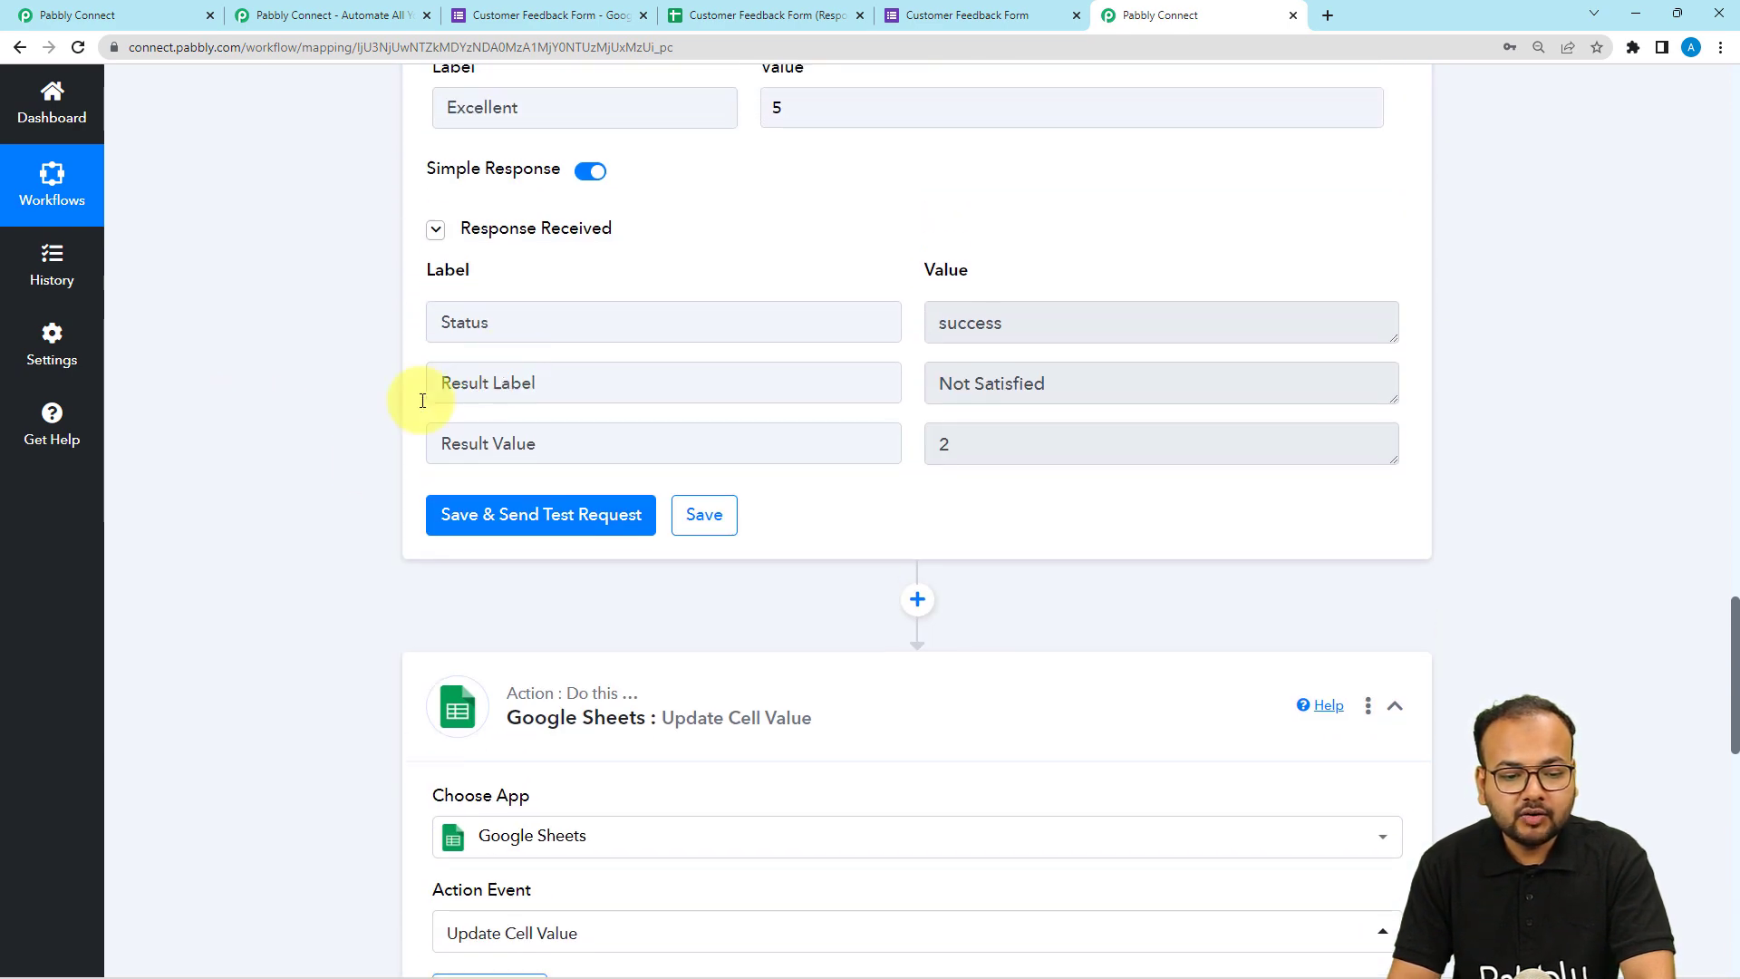
scroll(383, 505, "down", 10)
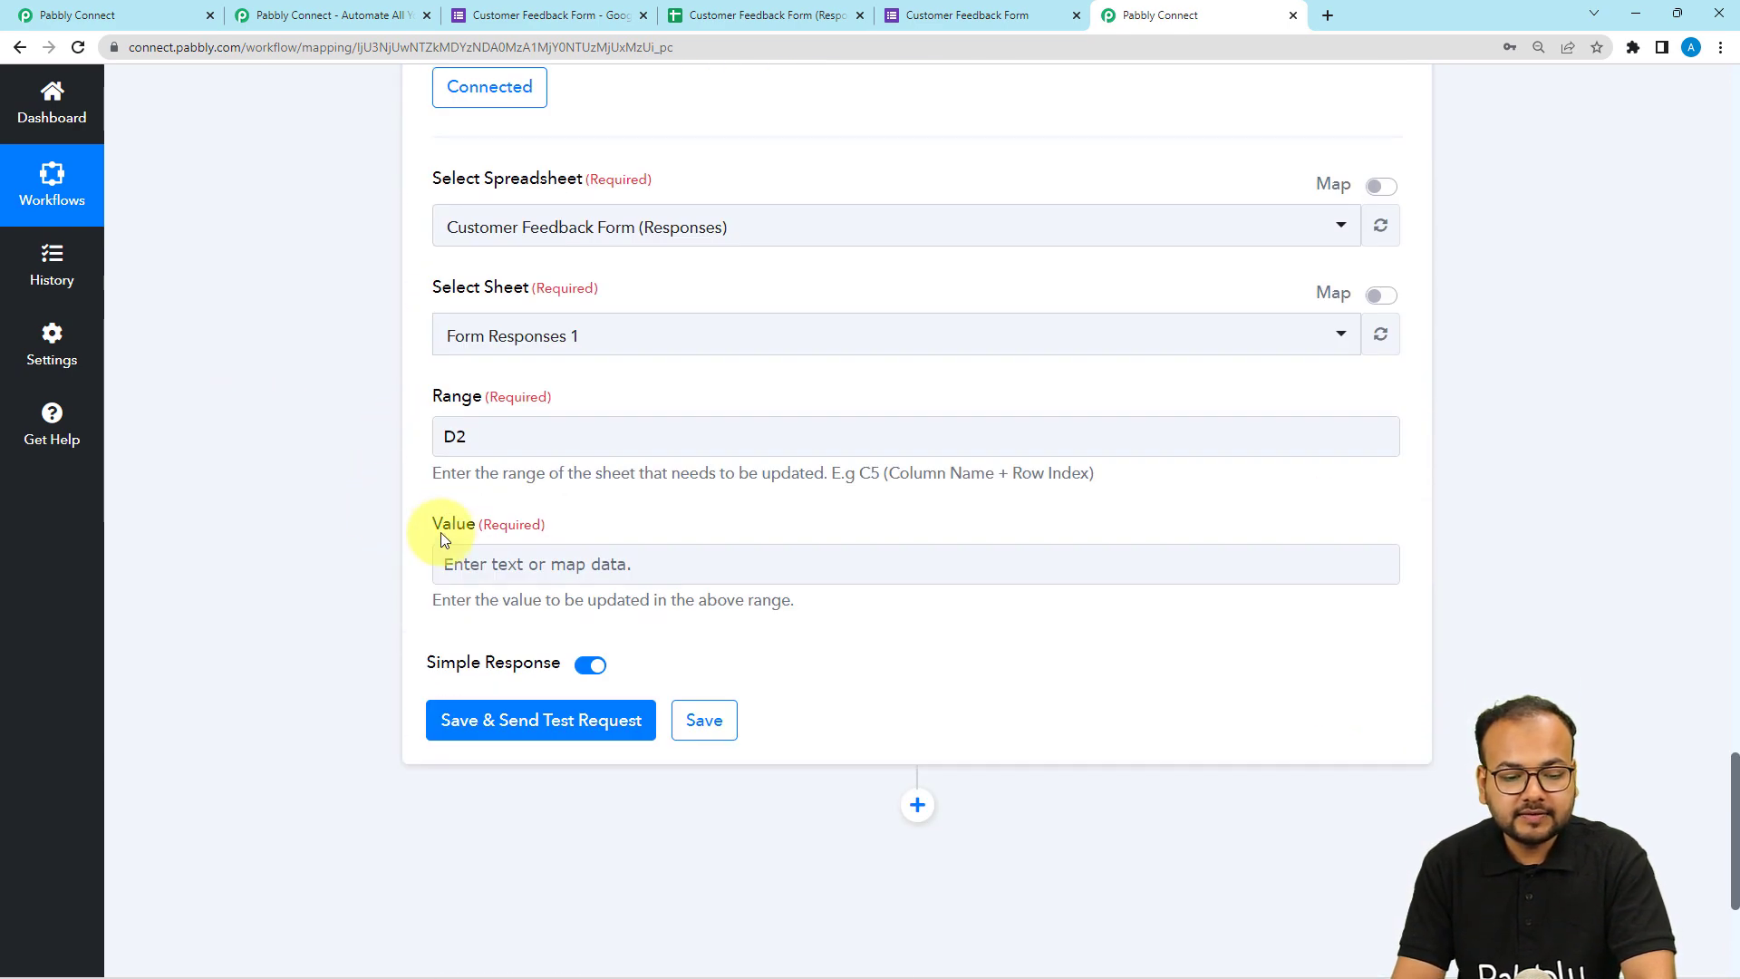
left_click(466, 559)
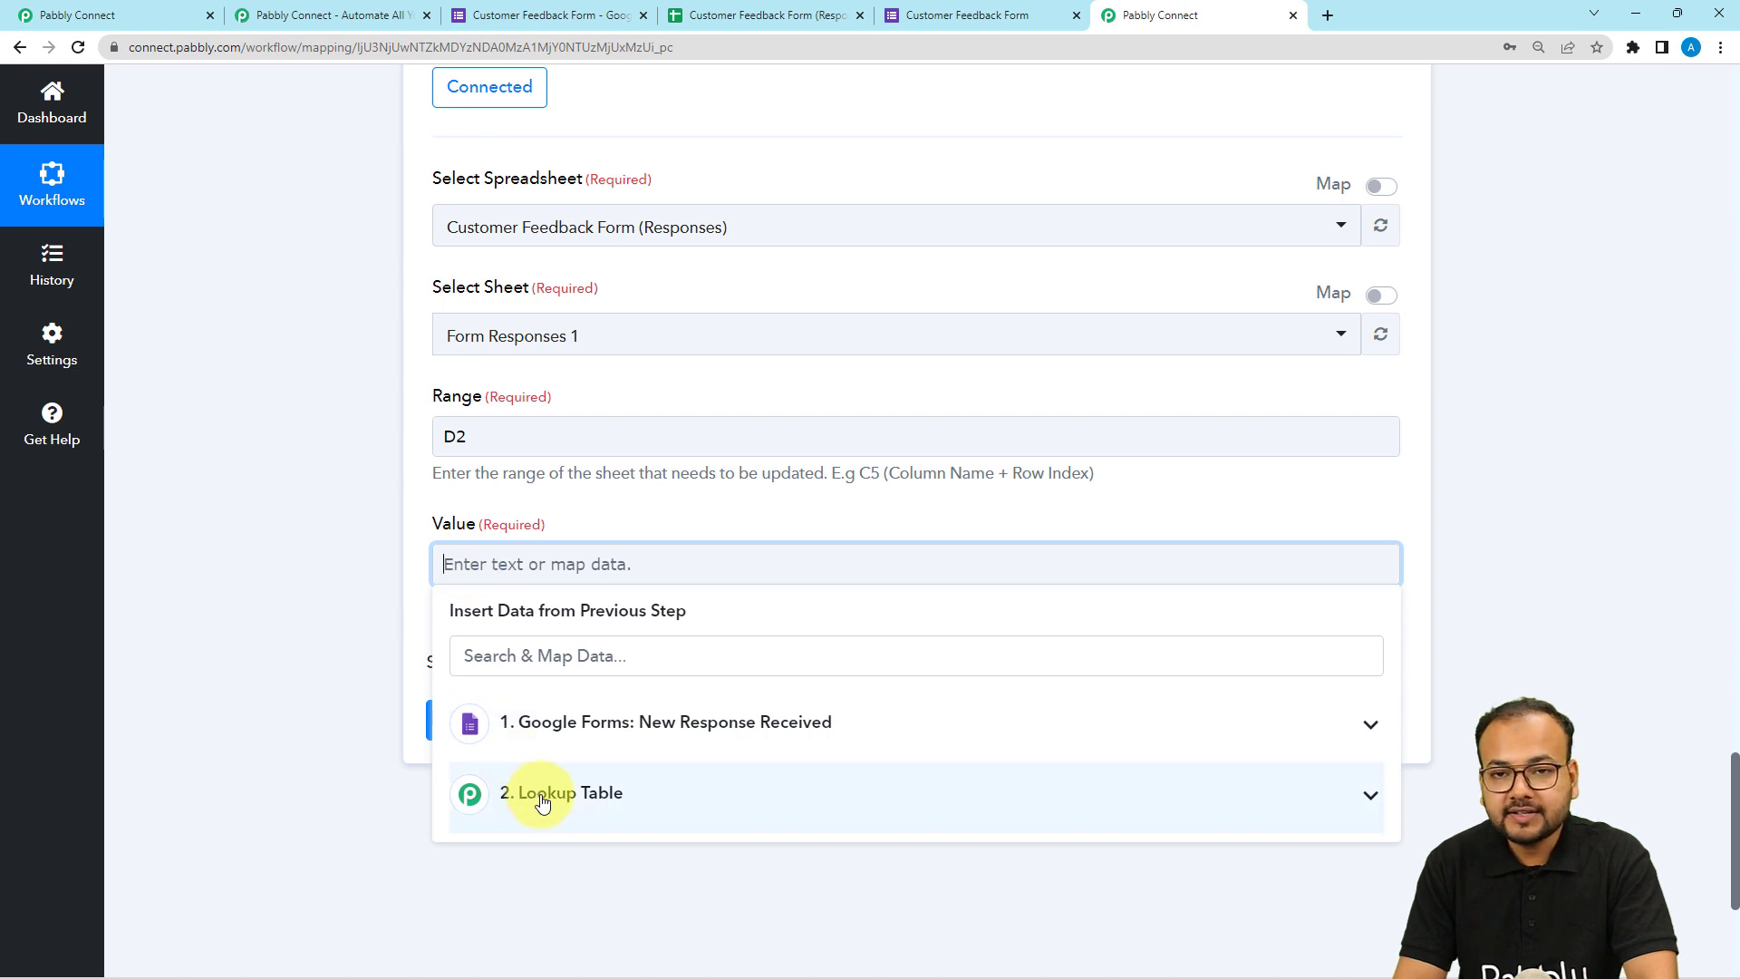
scroll(542, 803, "down", 2)
left_click(554, 646)
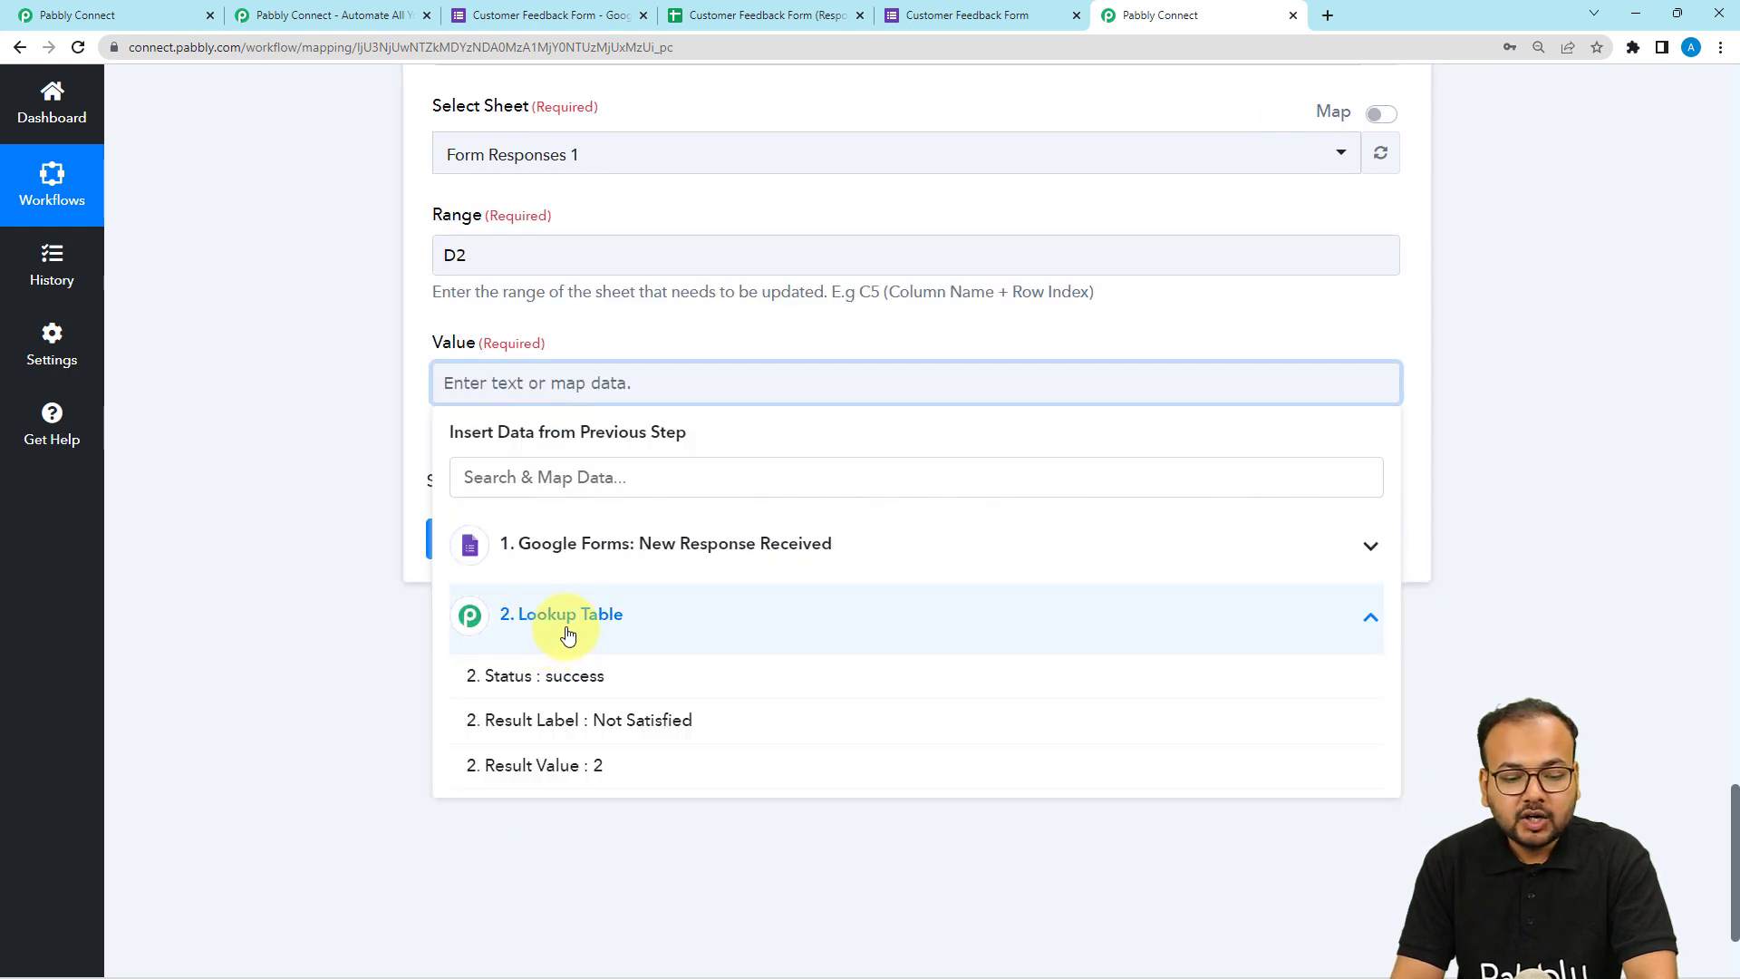
left_click(571, 768)
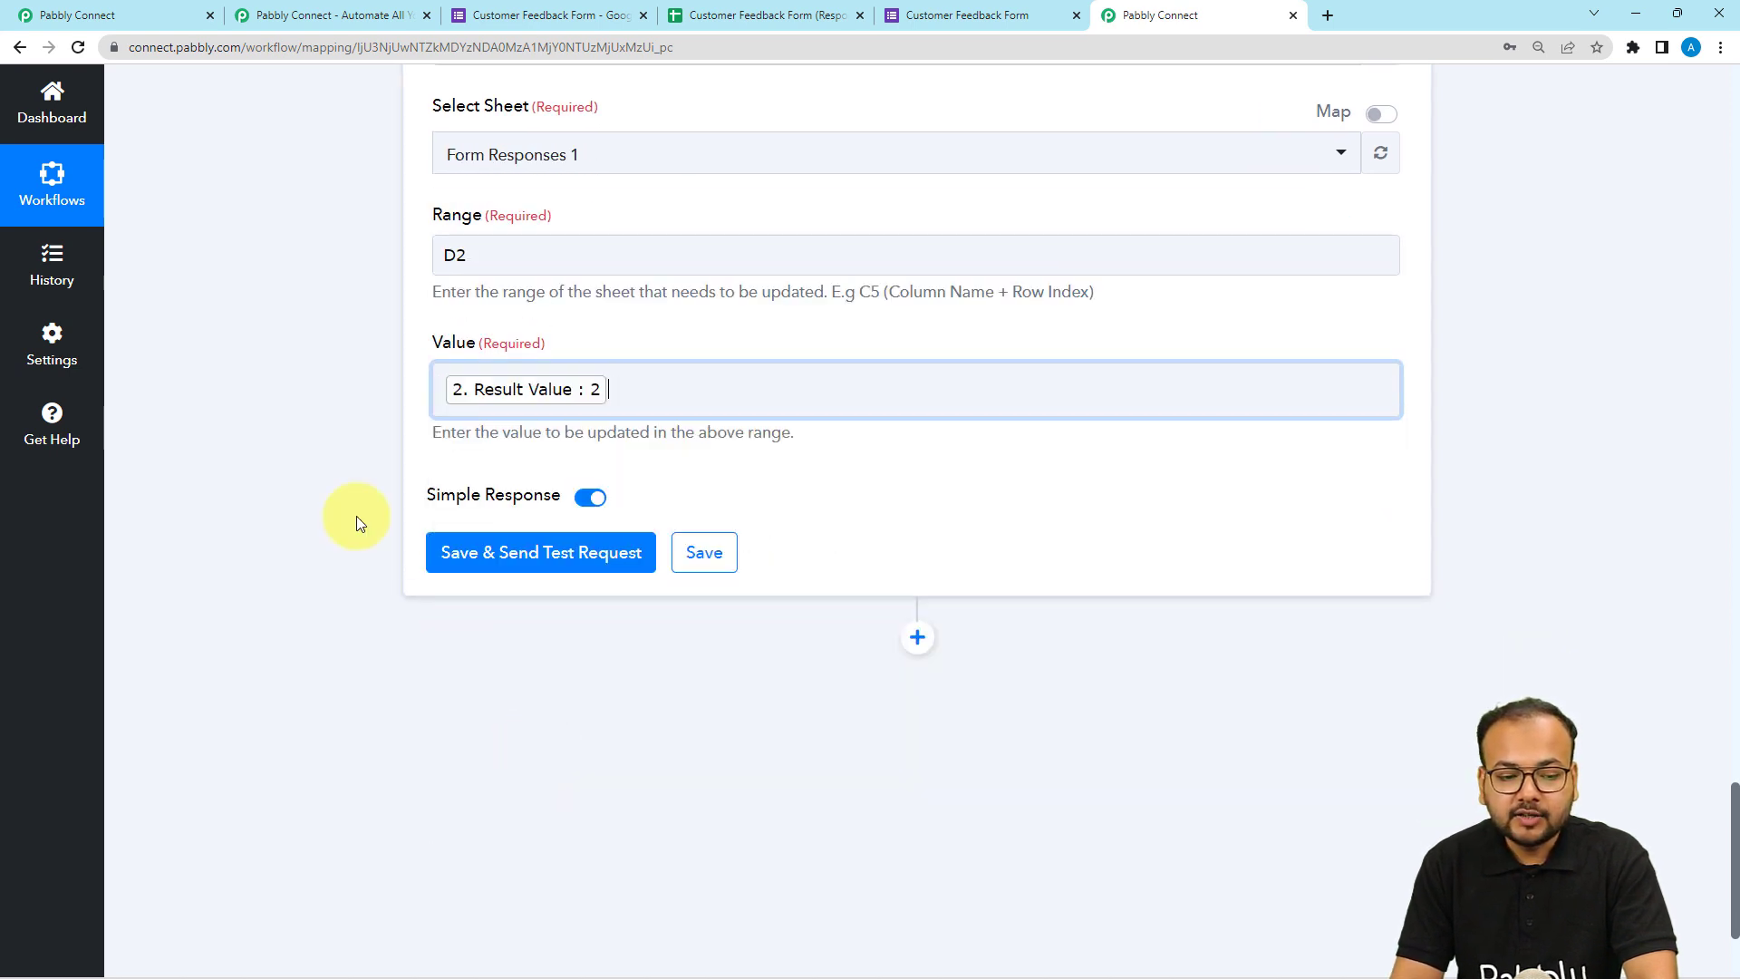
Save and send a test request for the Google Sheets Update Cell Value action.
left_click(698, 16)
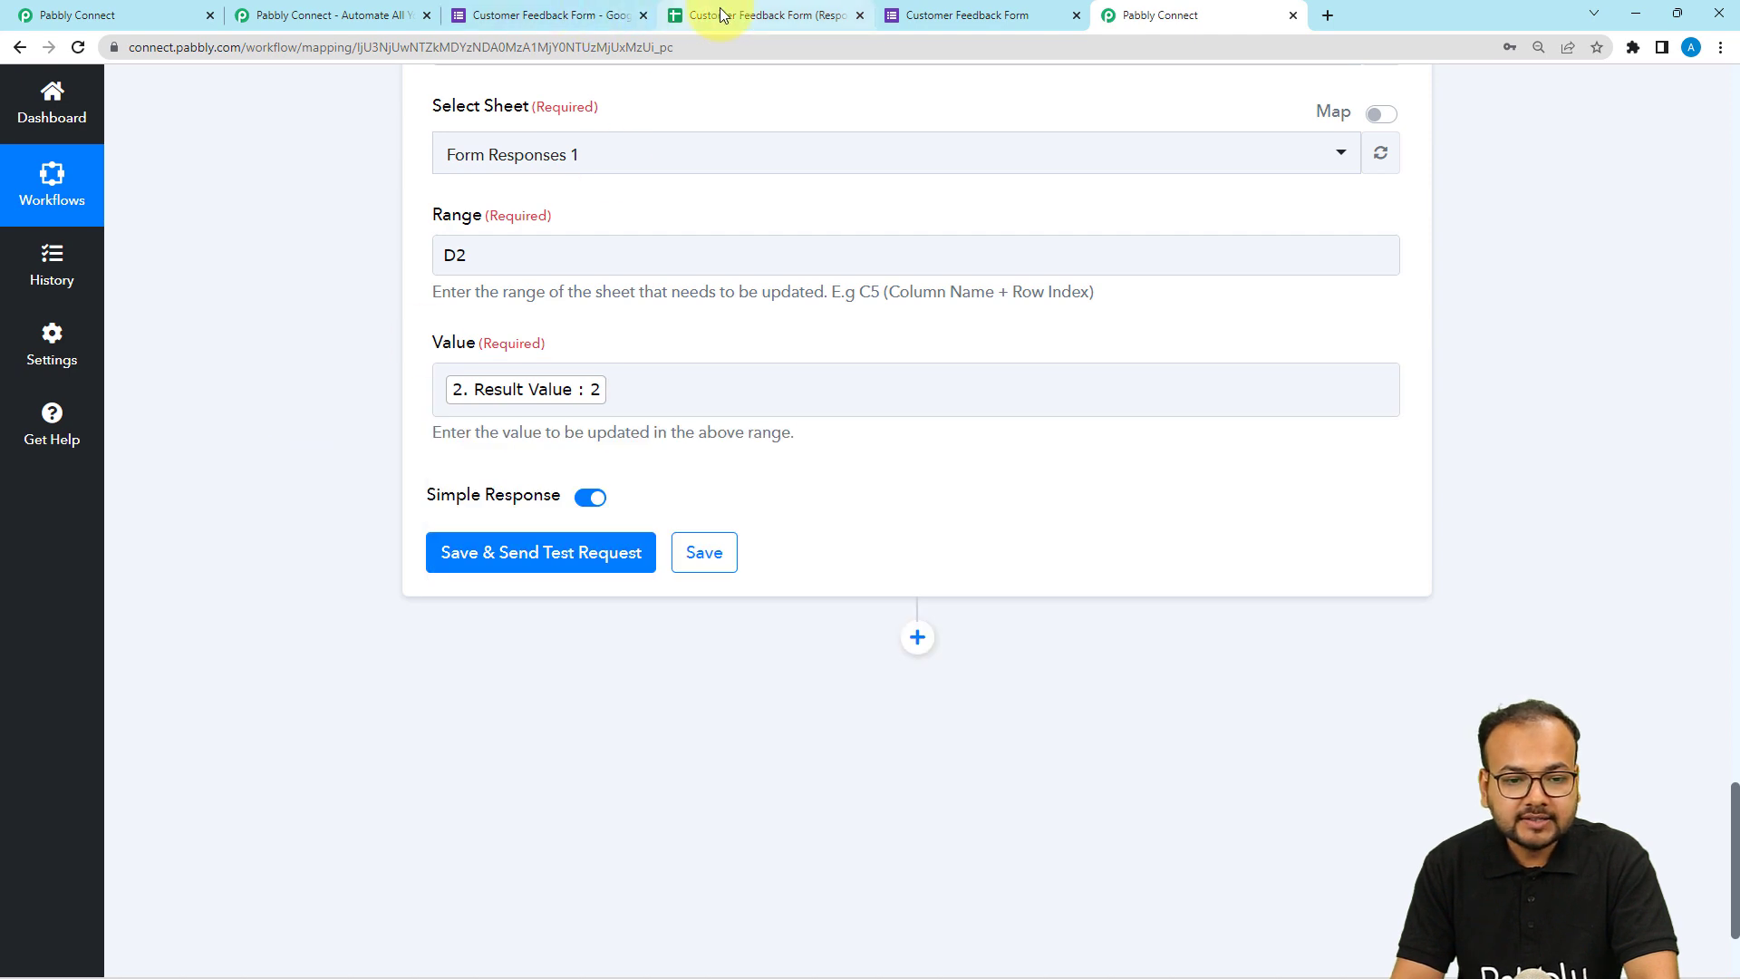
left_click(1125, 27)
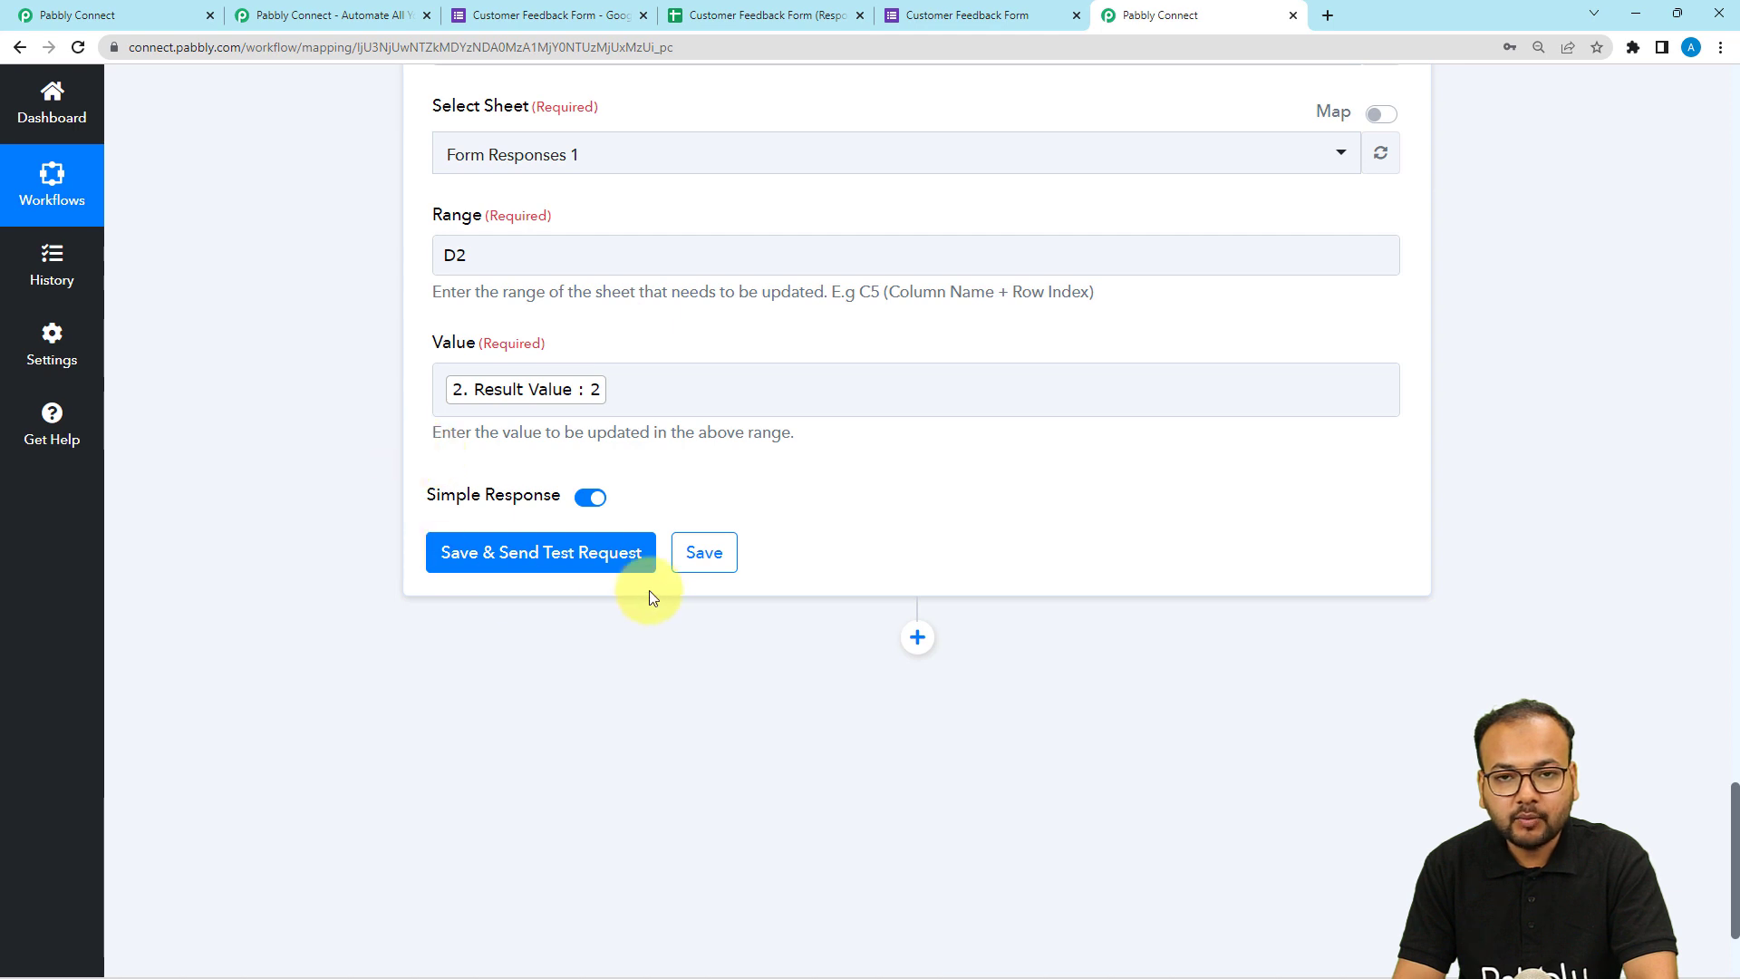
left_click(447, 566)
scroll(334, 496, "down", 2)
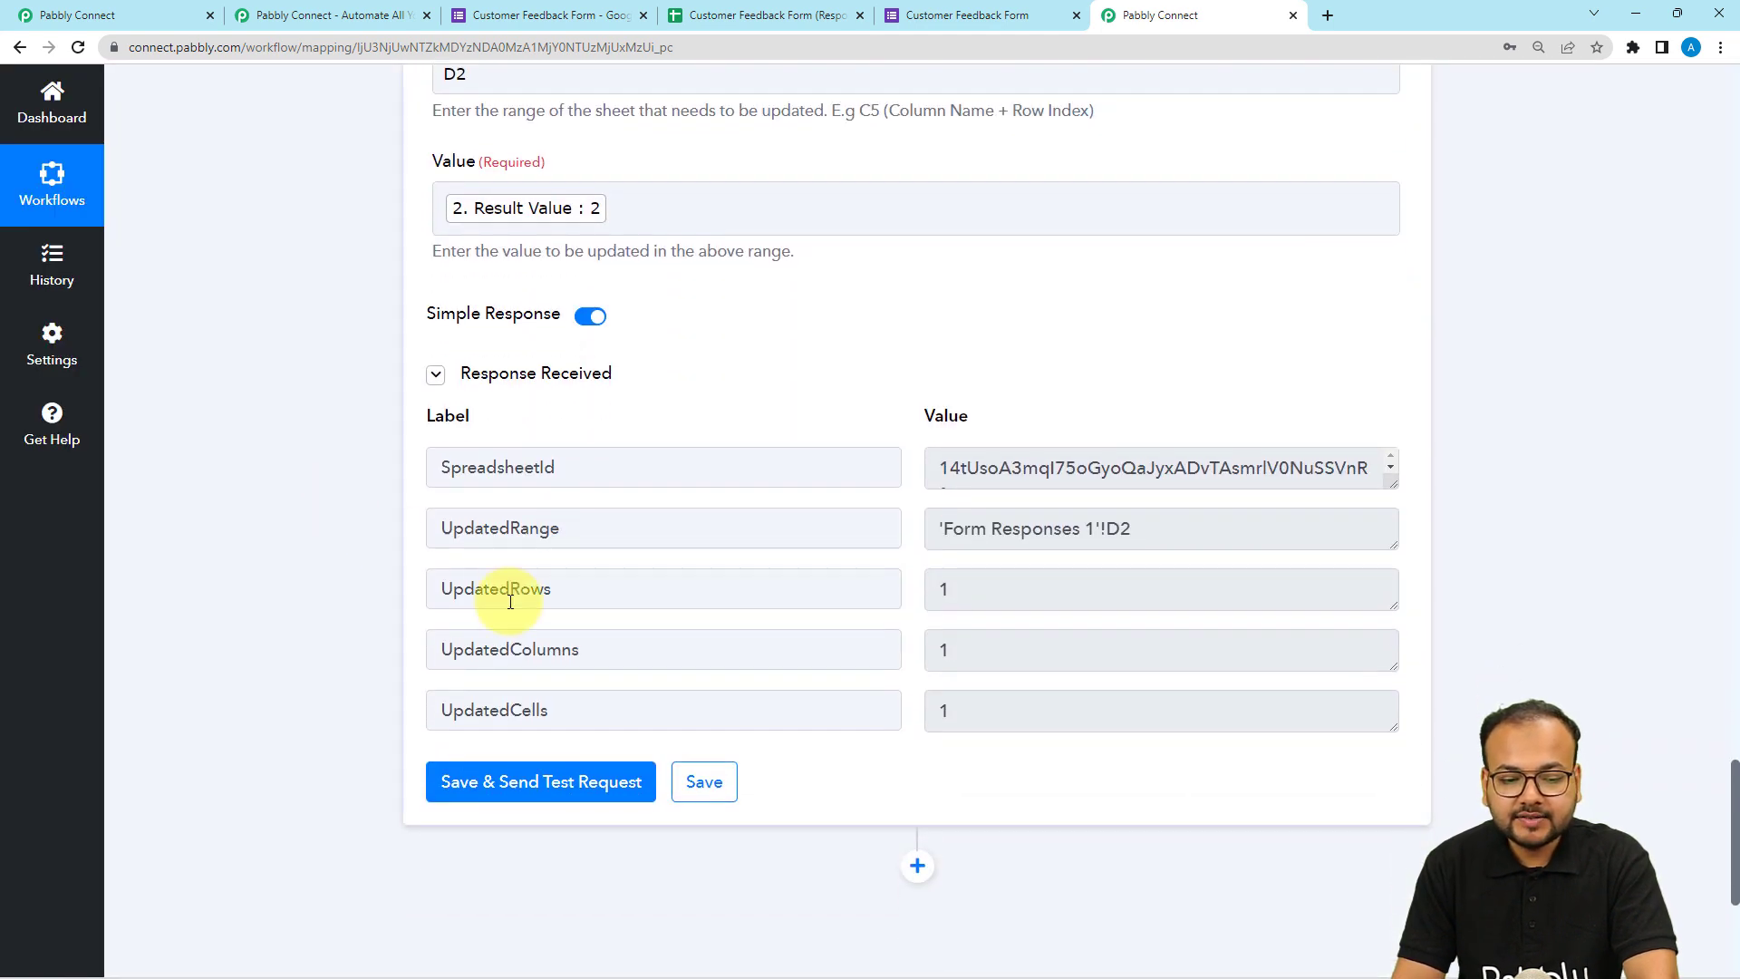
Check the Review cell in the responses sheet and review the Lookup Table configuration.
left_click(788, 22)
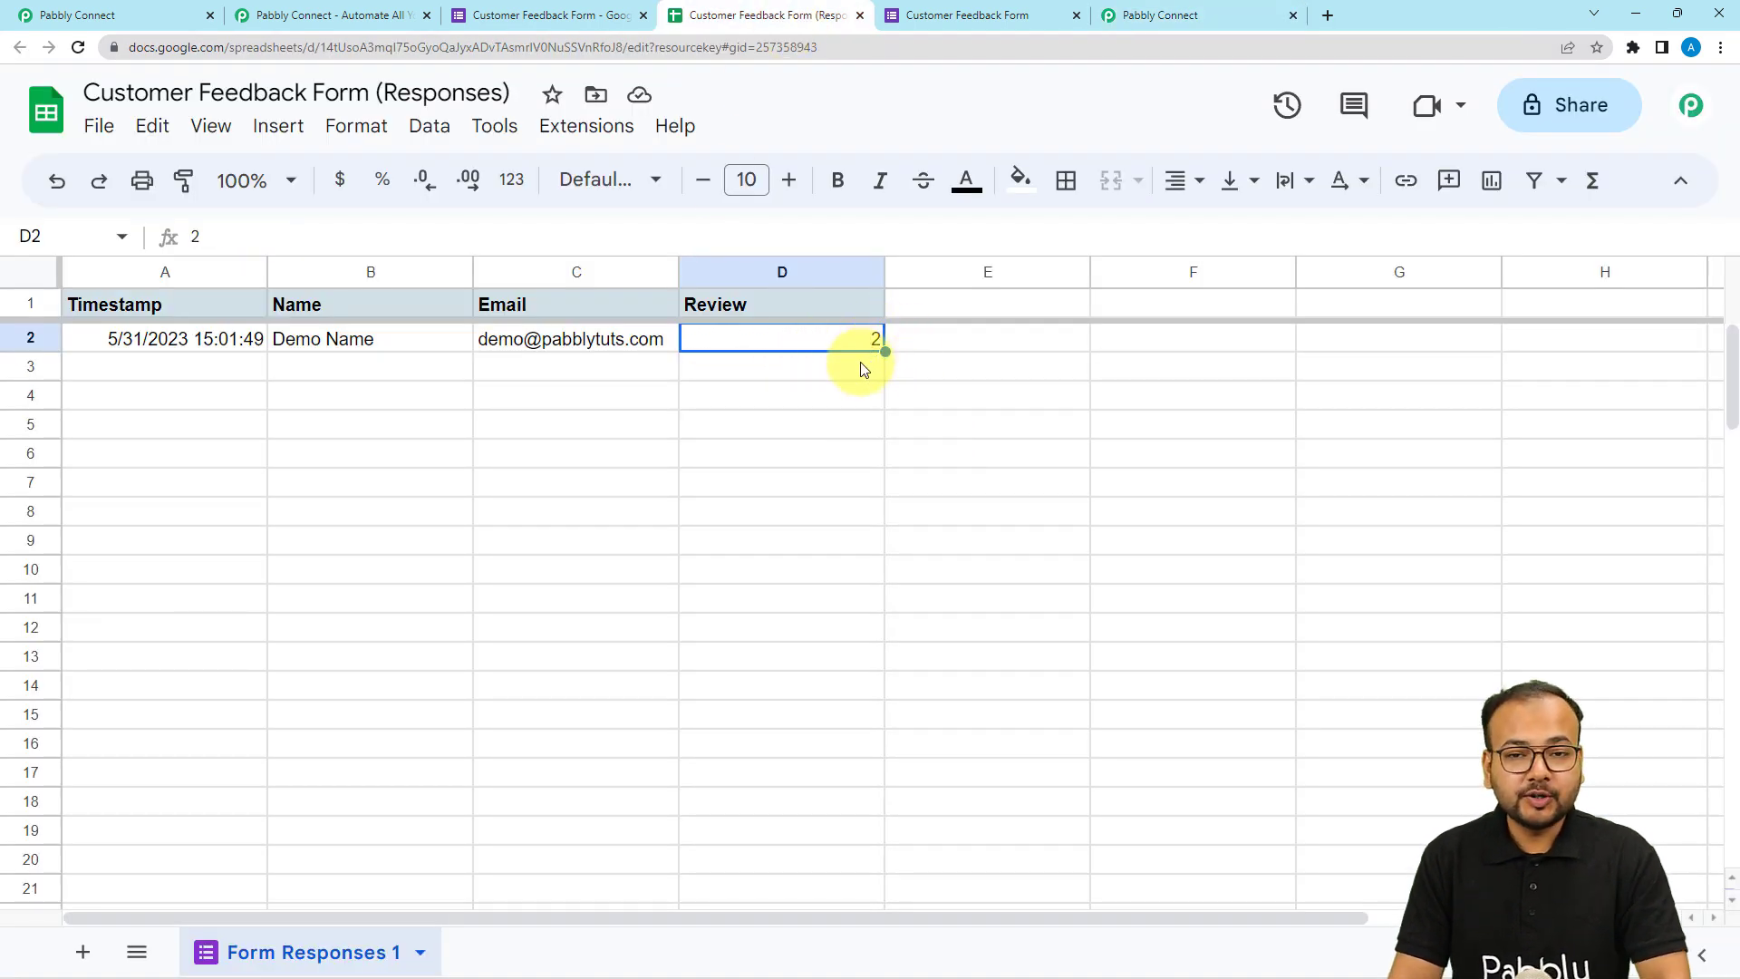
left_click(1149, 15)
scroll(591, 537, "up", 7)
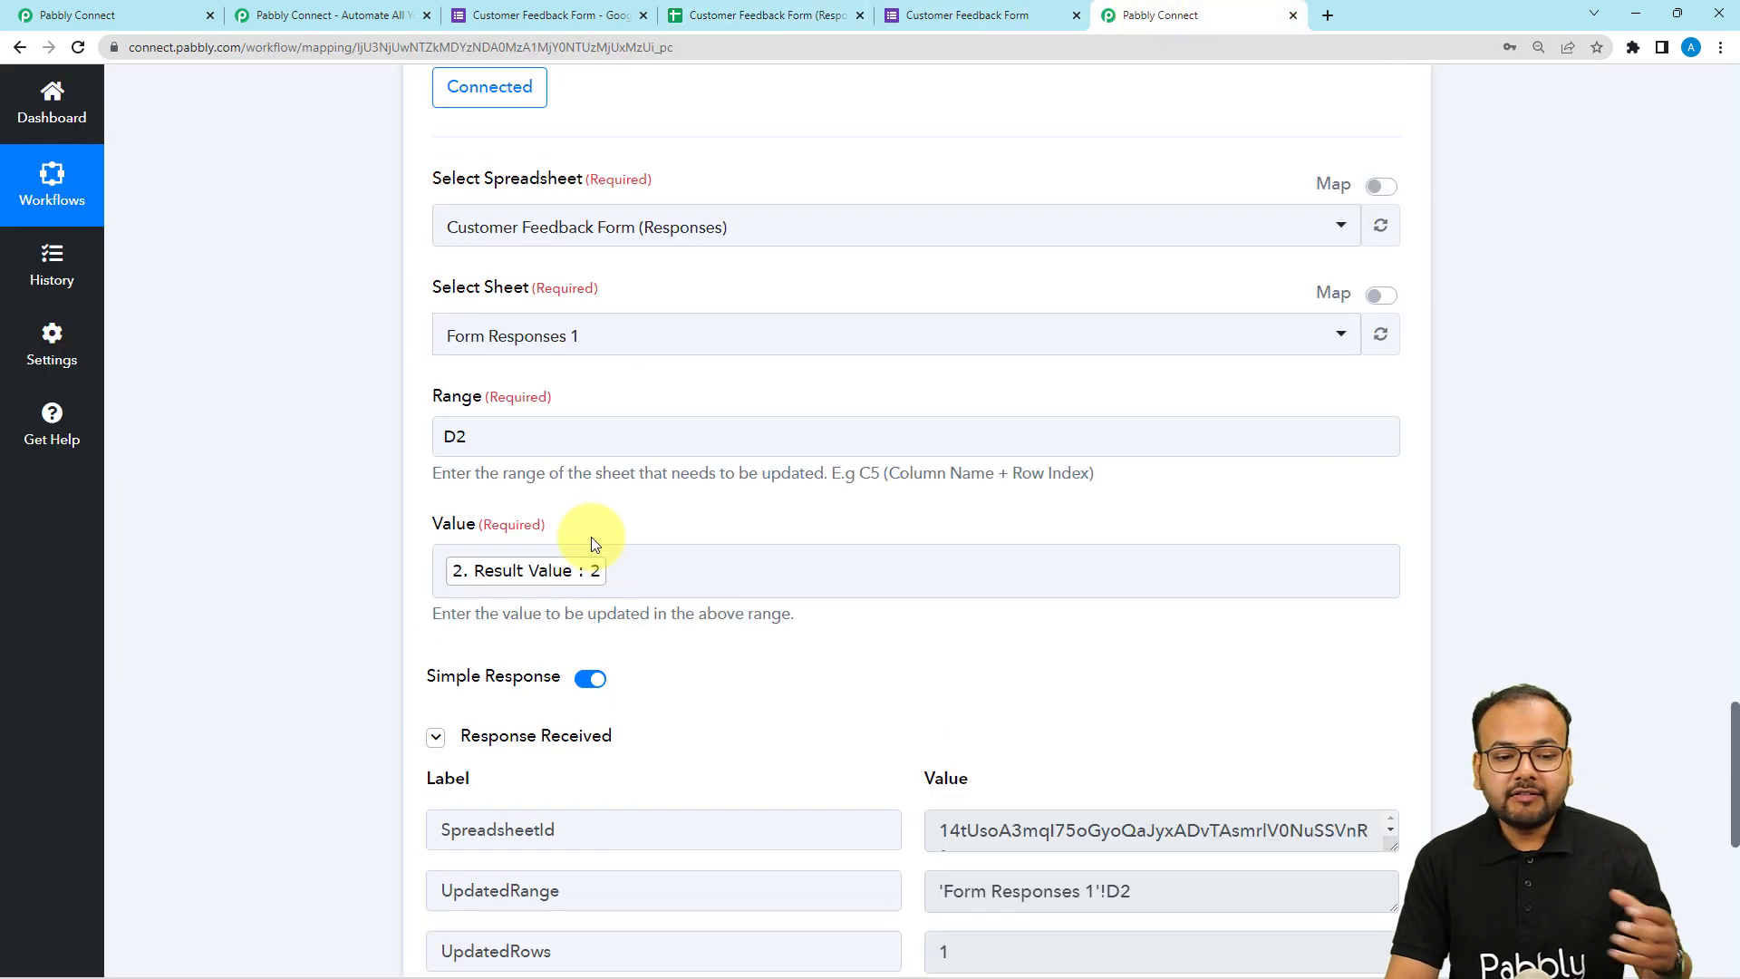
scroll(488, 548, "up", 12)
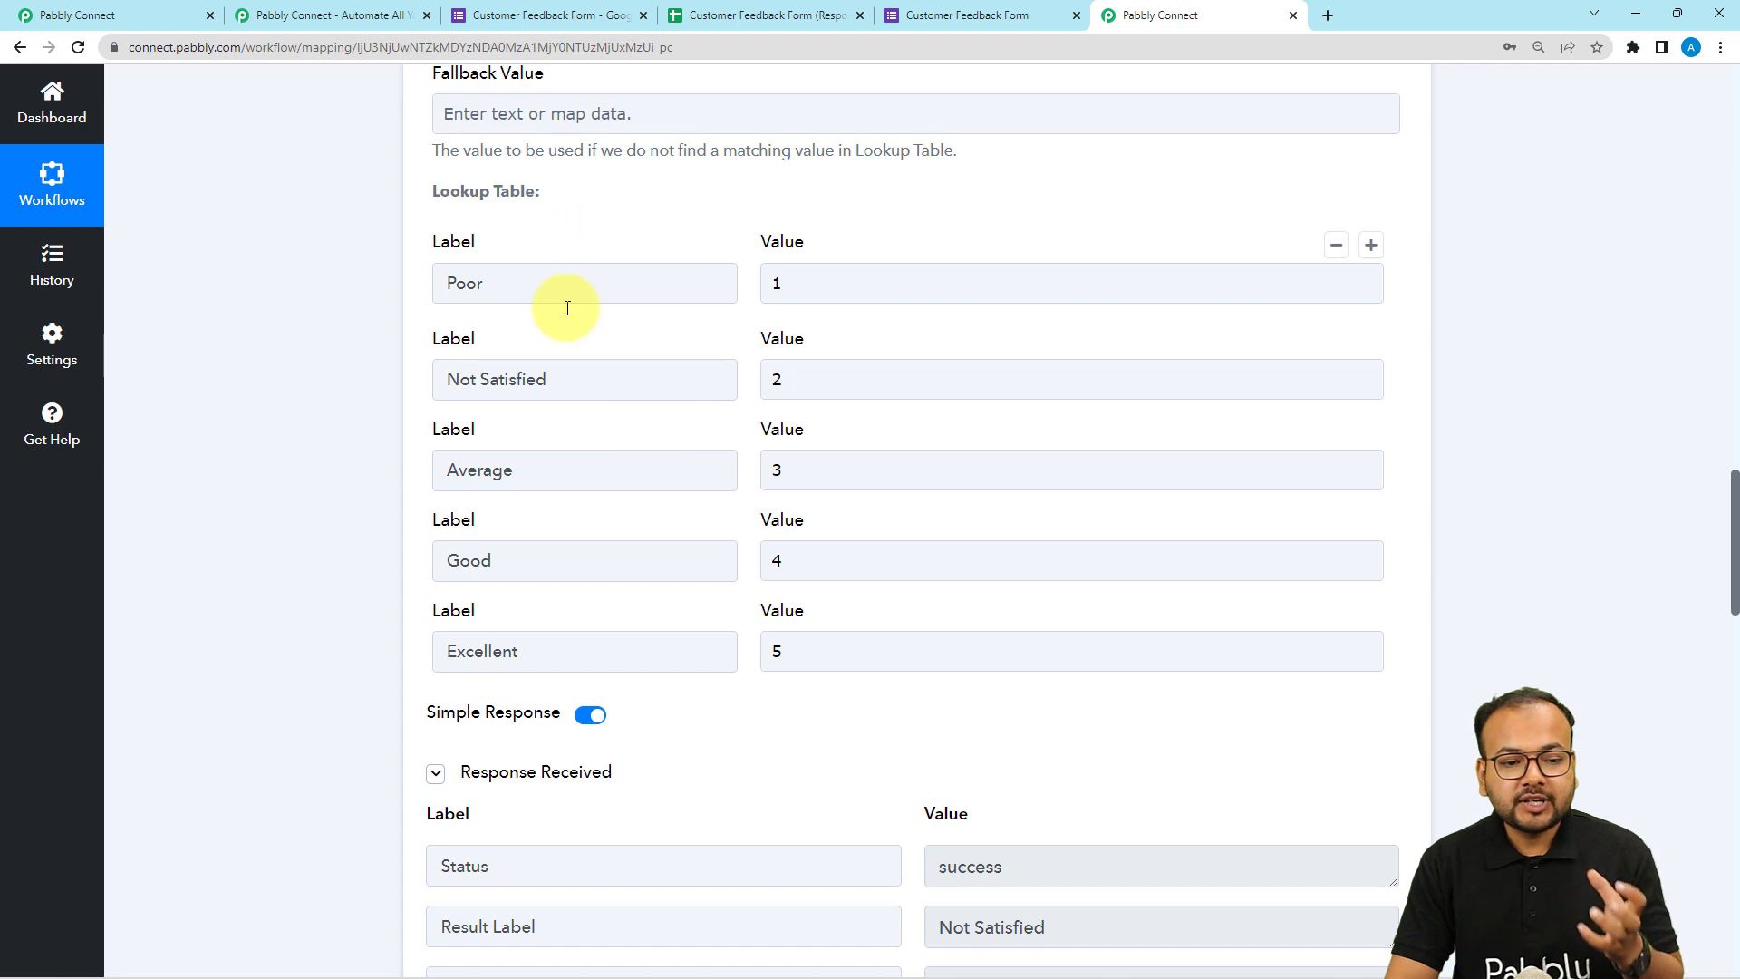
scroll(601, 377, "up", 5)
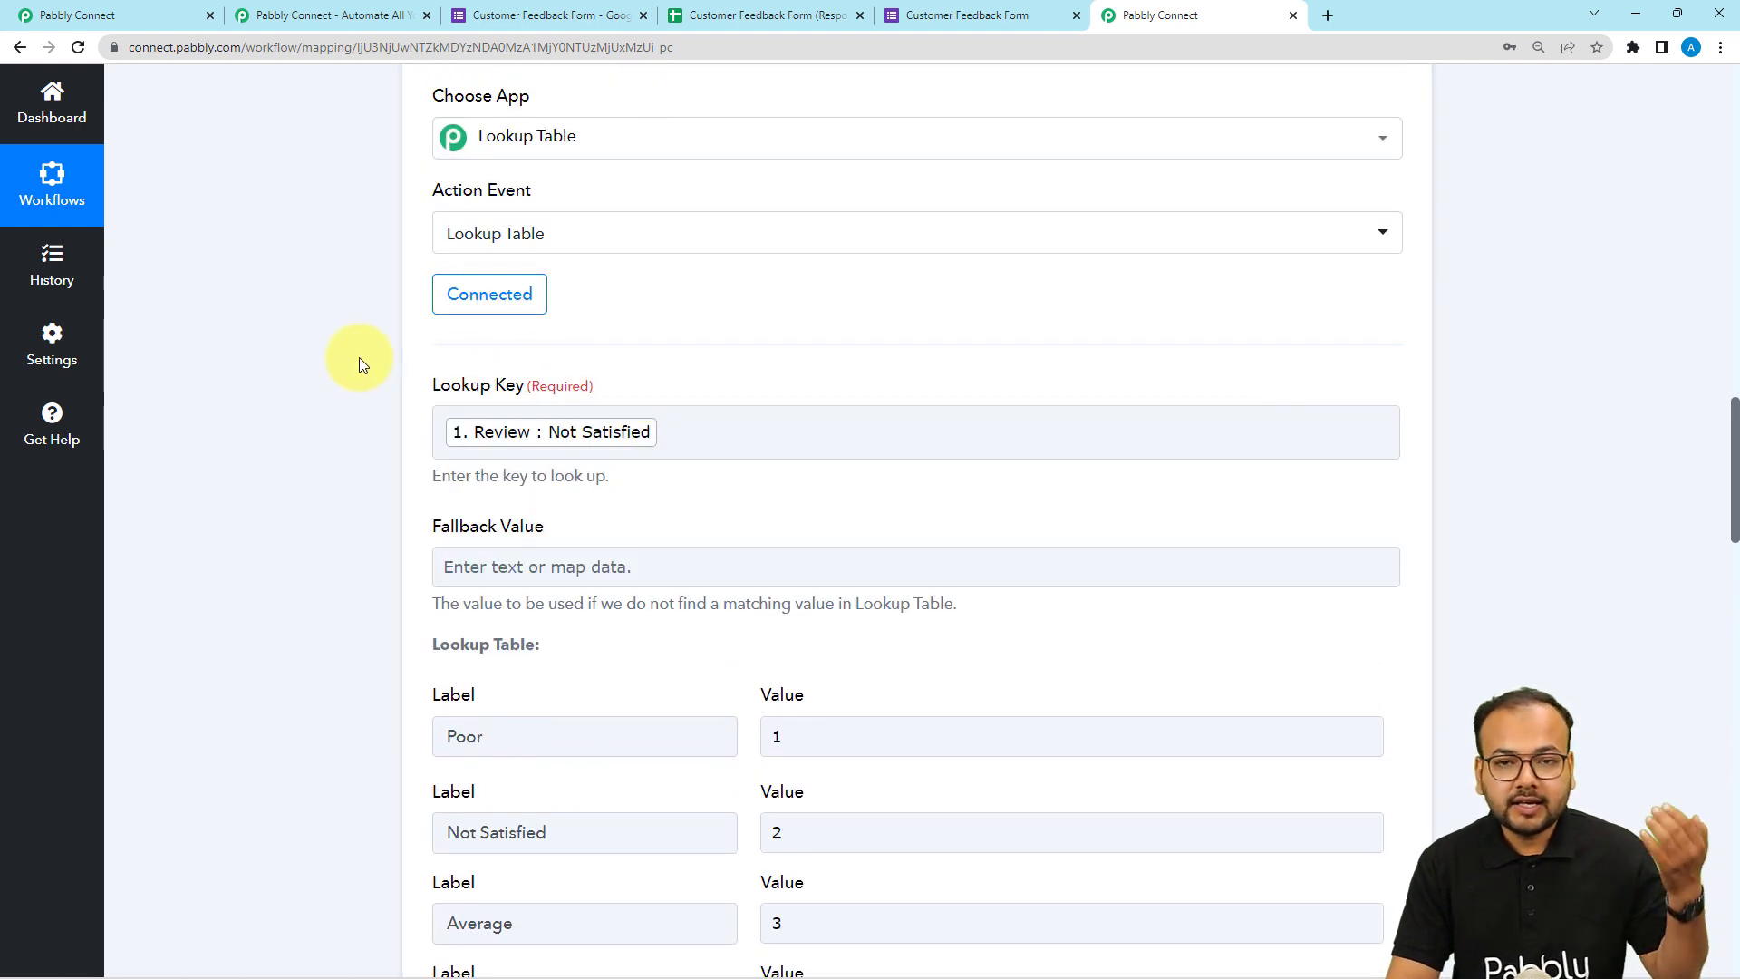